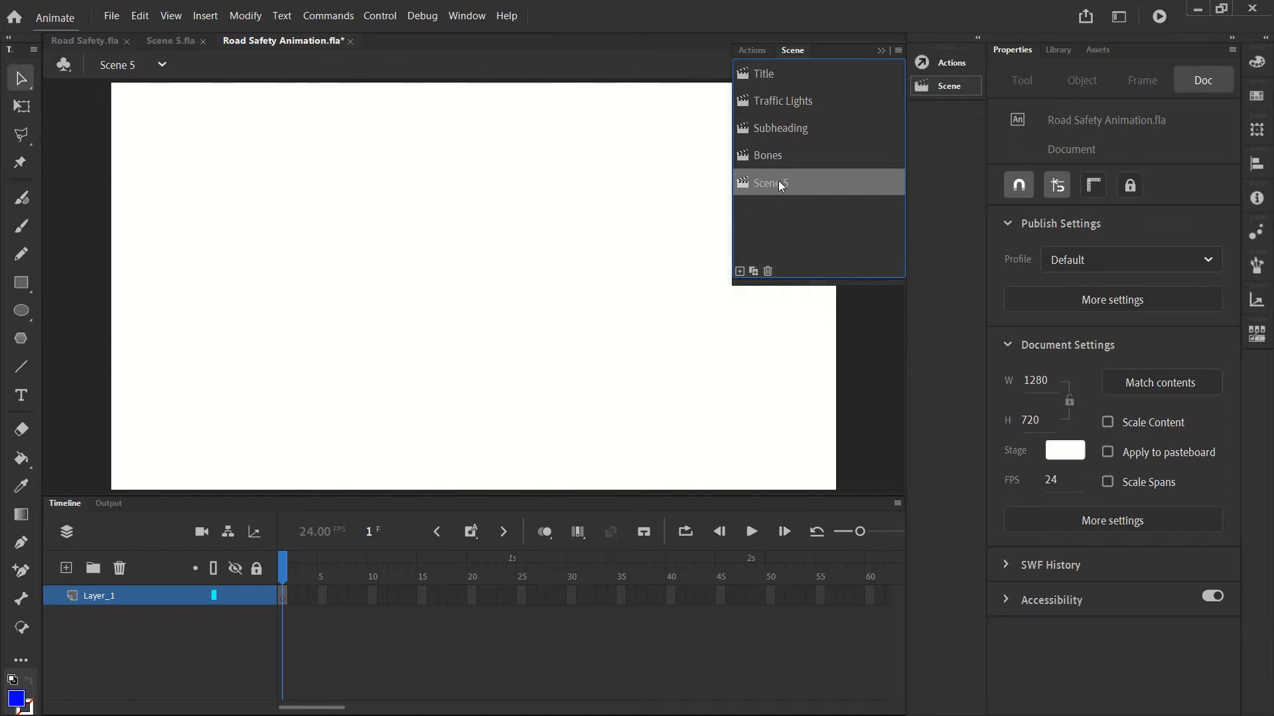
Rename the last scene in the scene list as End.
double_click(778, 180)
text(End)
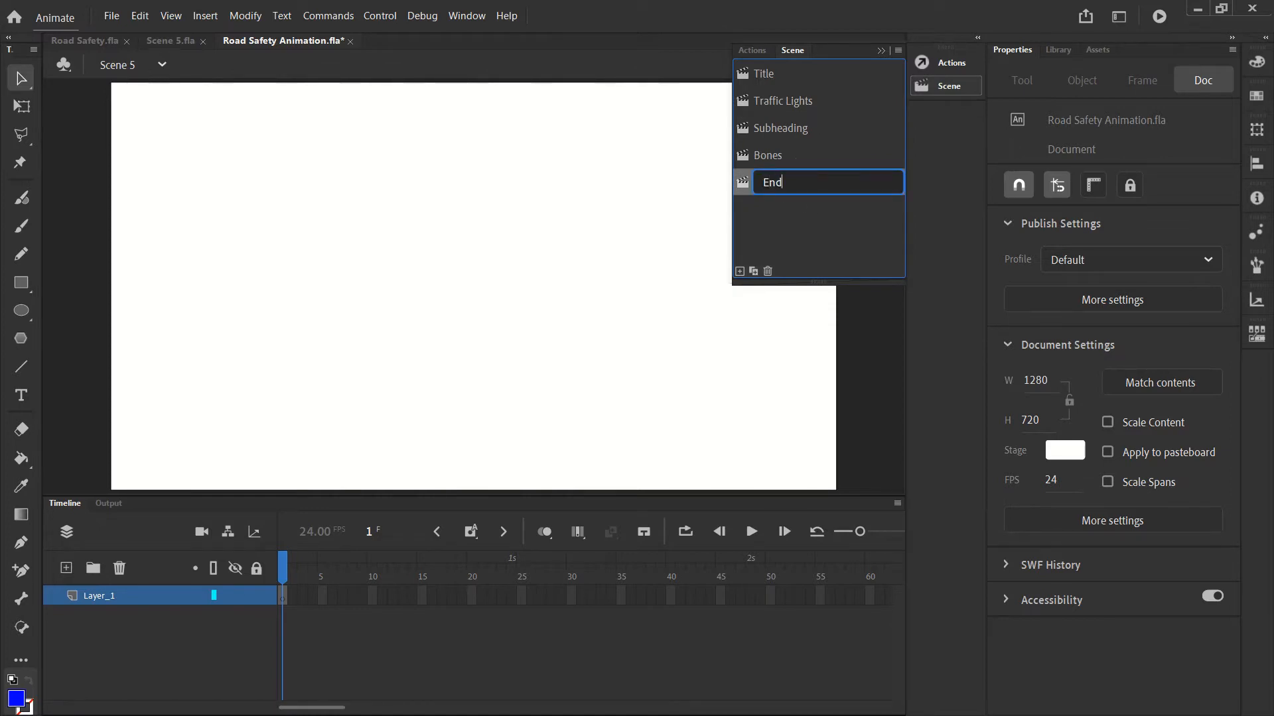
click(810, 209)
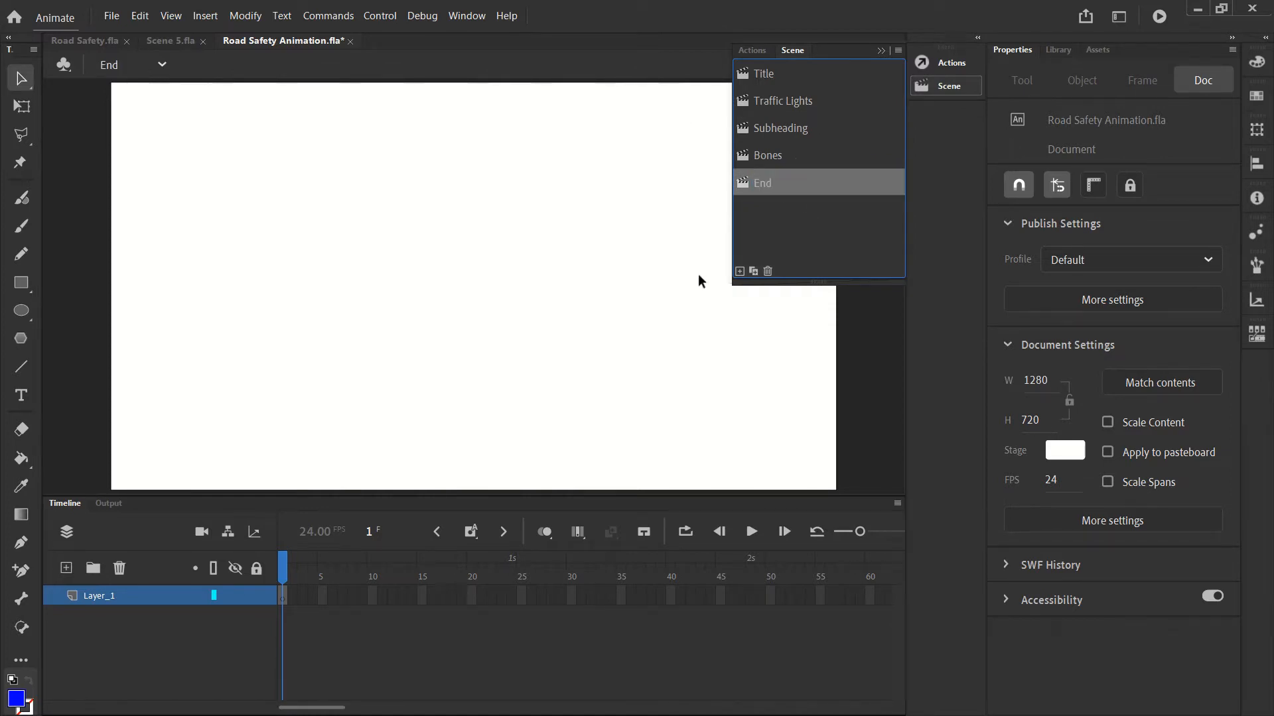
click(638, 284)
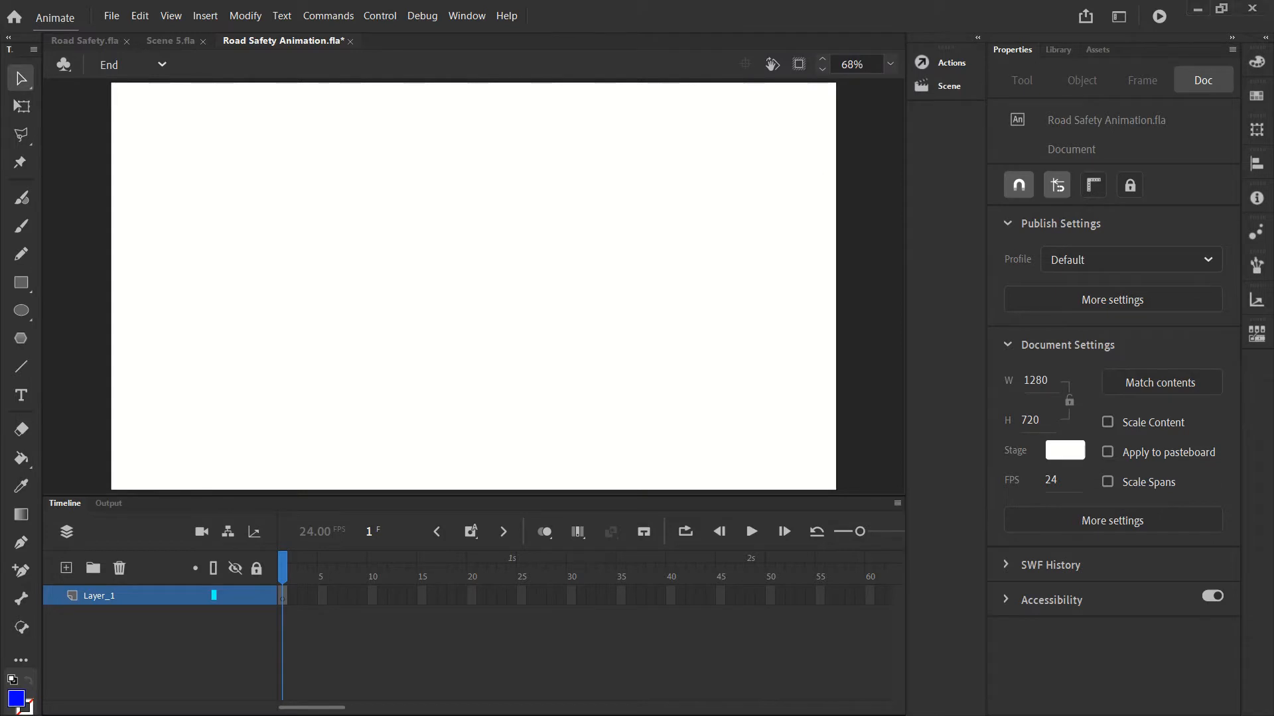
Rename Layer_1 of the End scene as end.
double_click(103, 596)
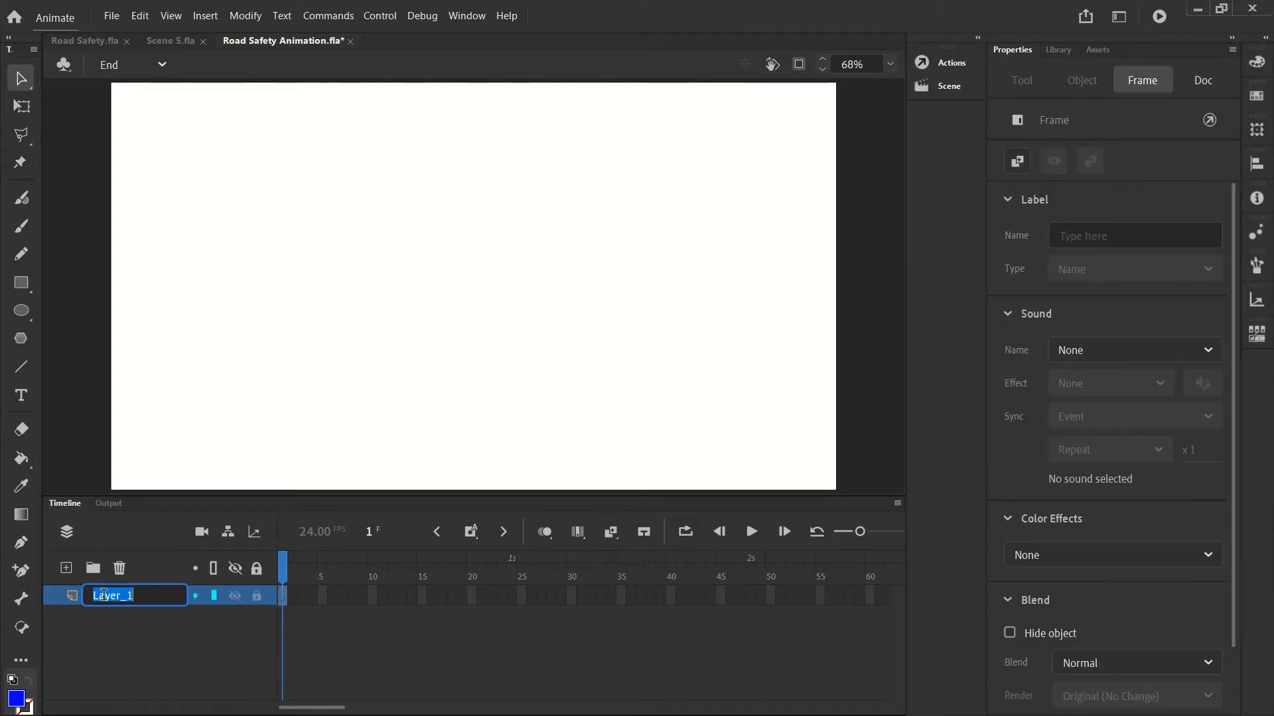
text(end)
key(Return)
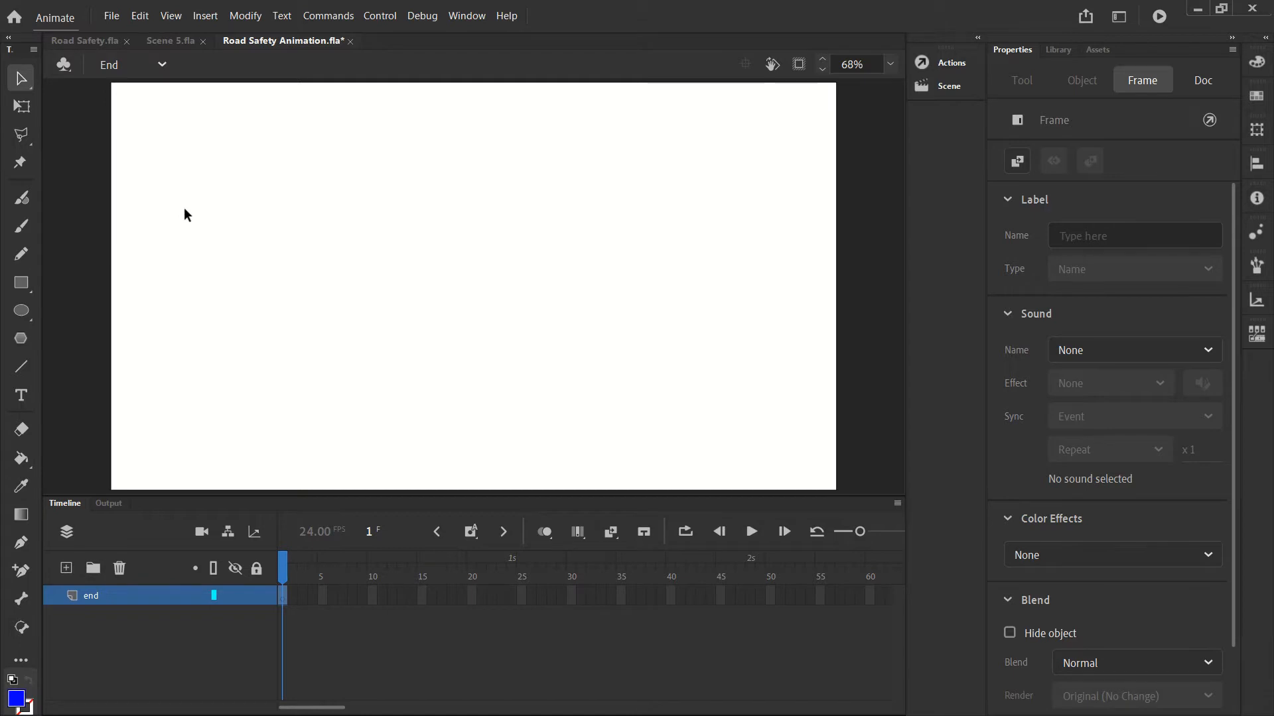
Paint three freehand trial strokes on the stage with the Fluid Brush and one with the Classic Brush for comparison.
click(20, 199)
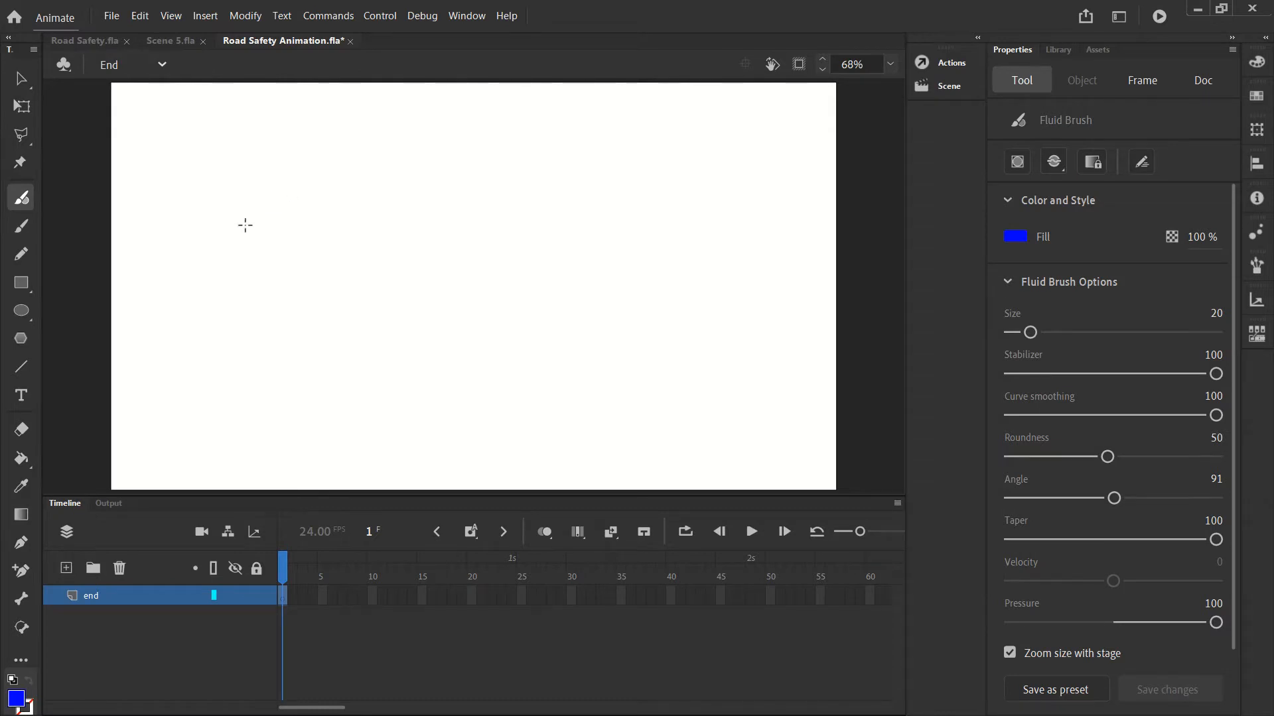
mouse_move(245, 221)
mouse_down()
mouse_move(356, 192)
mouse_move(306, 290)
mouse_move(245, 327)
mouse_move(232, 258)
mouse_up()
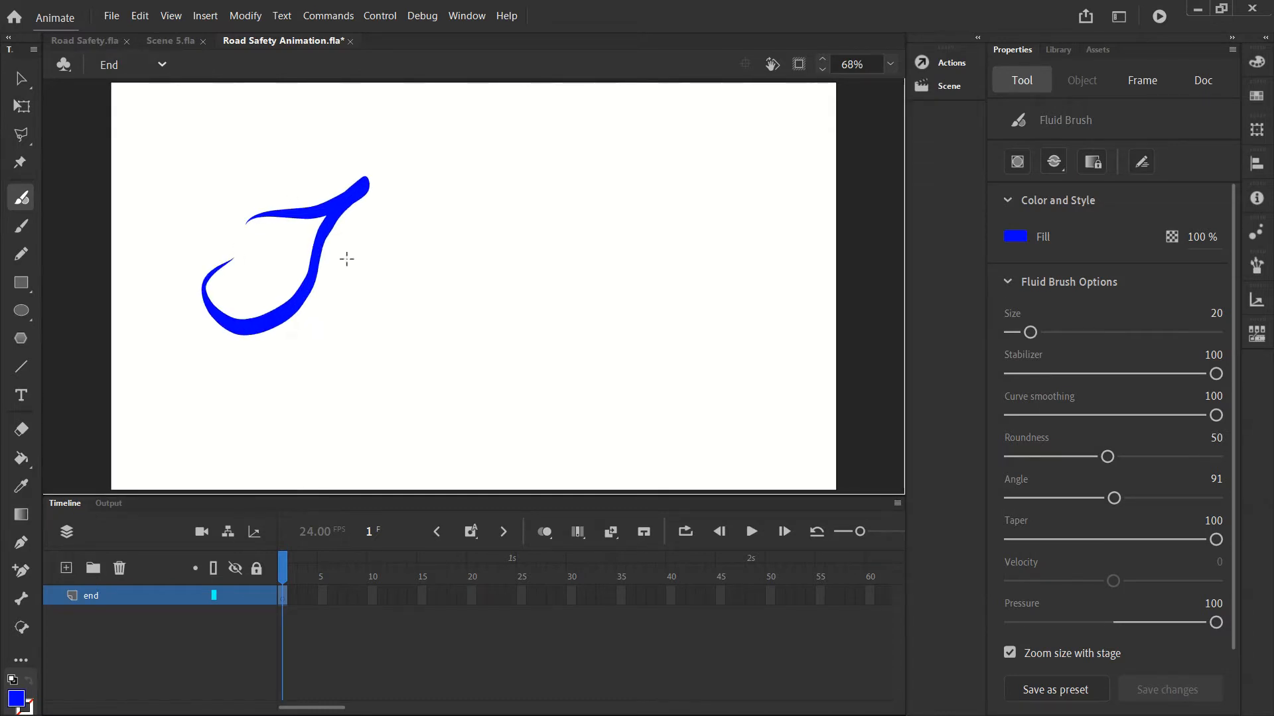
mouse_move(416, 272)
mouse_down()
mouse_move(475, 326)
mouse_move(605, 288)
mouse_move(605, 312)
mouse_up()
mouse_move(600, 269)
mouse_down()
mouse_move(591, 223)
mouse_move(666, 174)
mouse_move(577, 159)
mouse_up()
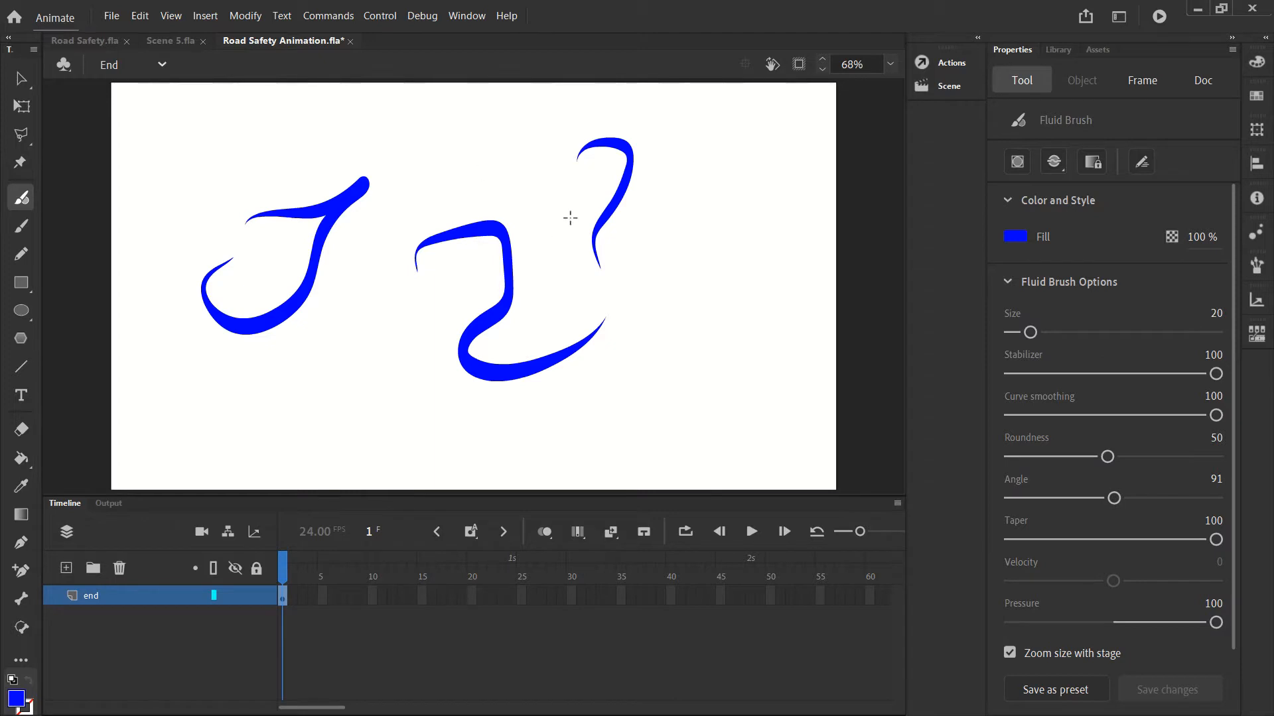
click(20, 227)
mouse_move(669, 240)
mouse_down()
mouse_move(731, 248)
mouse_move(739, 311)
mouse_move(640, 365)
mouse_move(707, 388)
mouse_move(793, 304)
mouse_move(780, 236)
mouse_move(748, 226)
mouse_move(700, 181)
mouse_up()
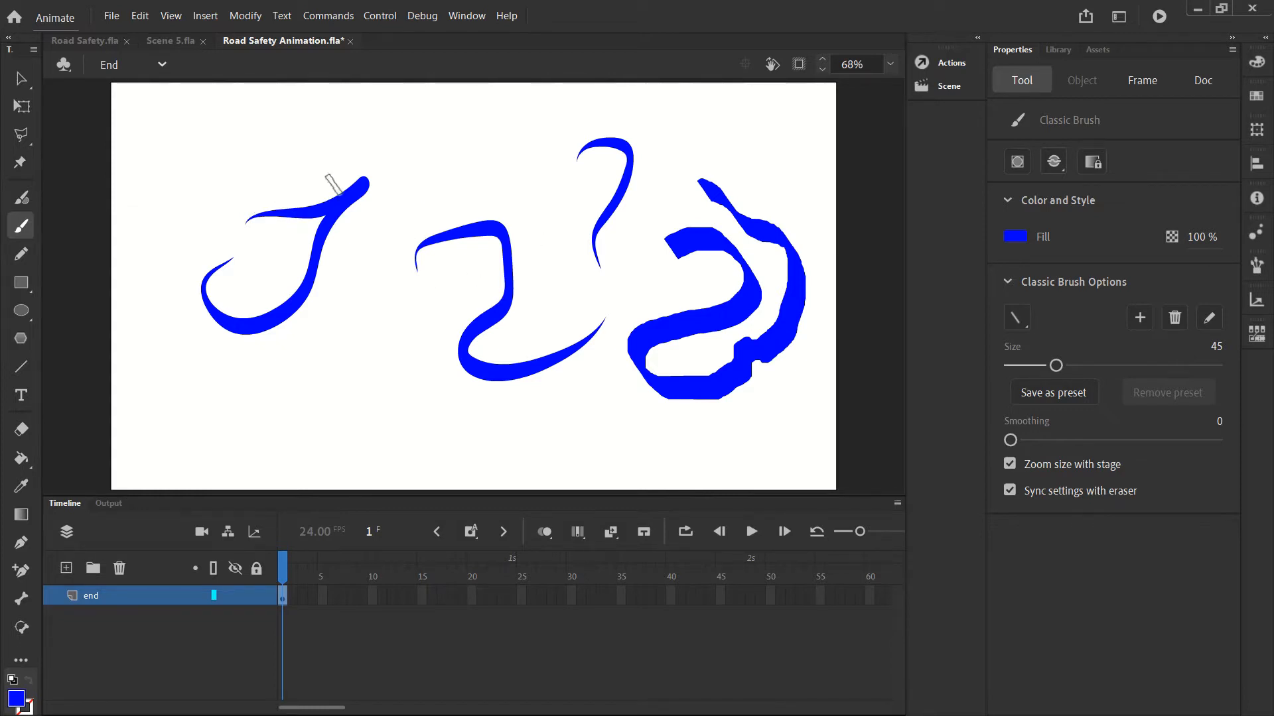
Undo all the trial brush strokes to clear the stage.
click(139, 15)
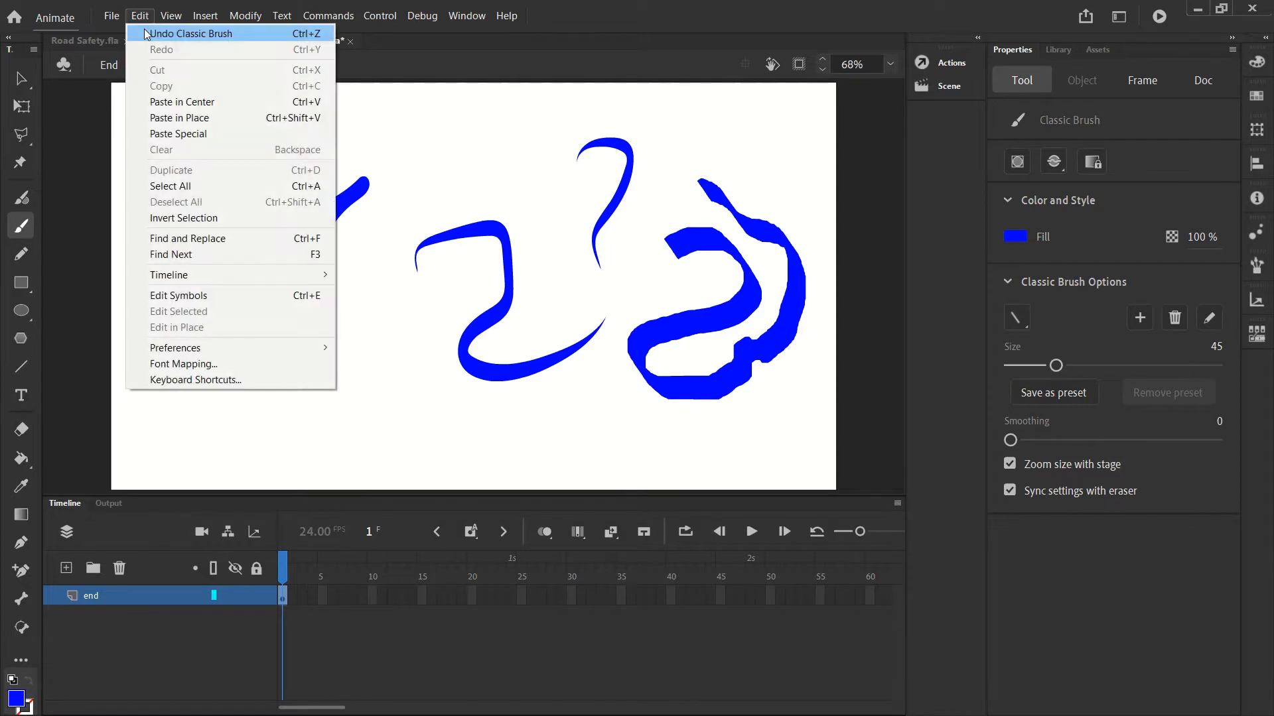
click(146, 33)
key(ctrl+z)
key(ctrl+z)
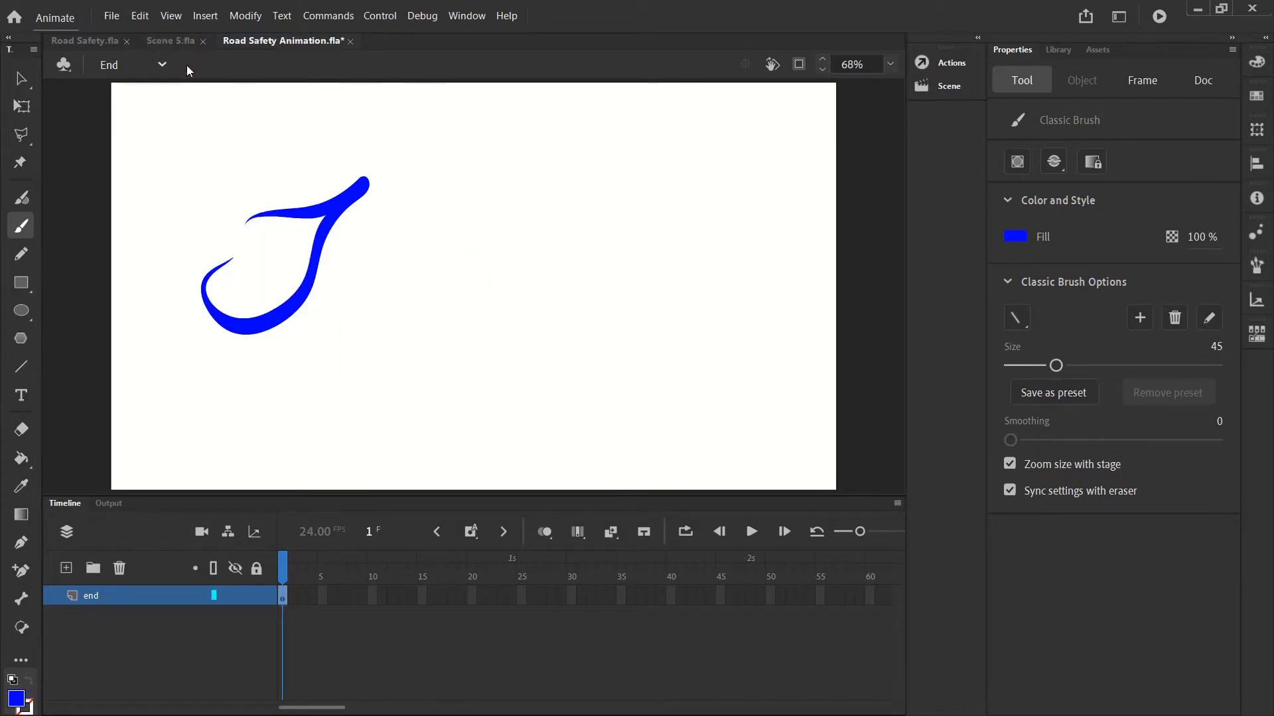
key(ctrl+z)
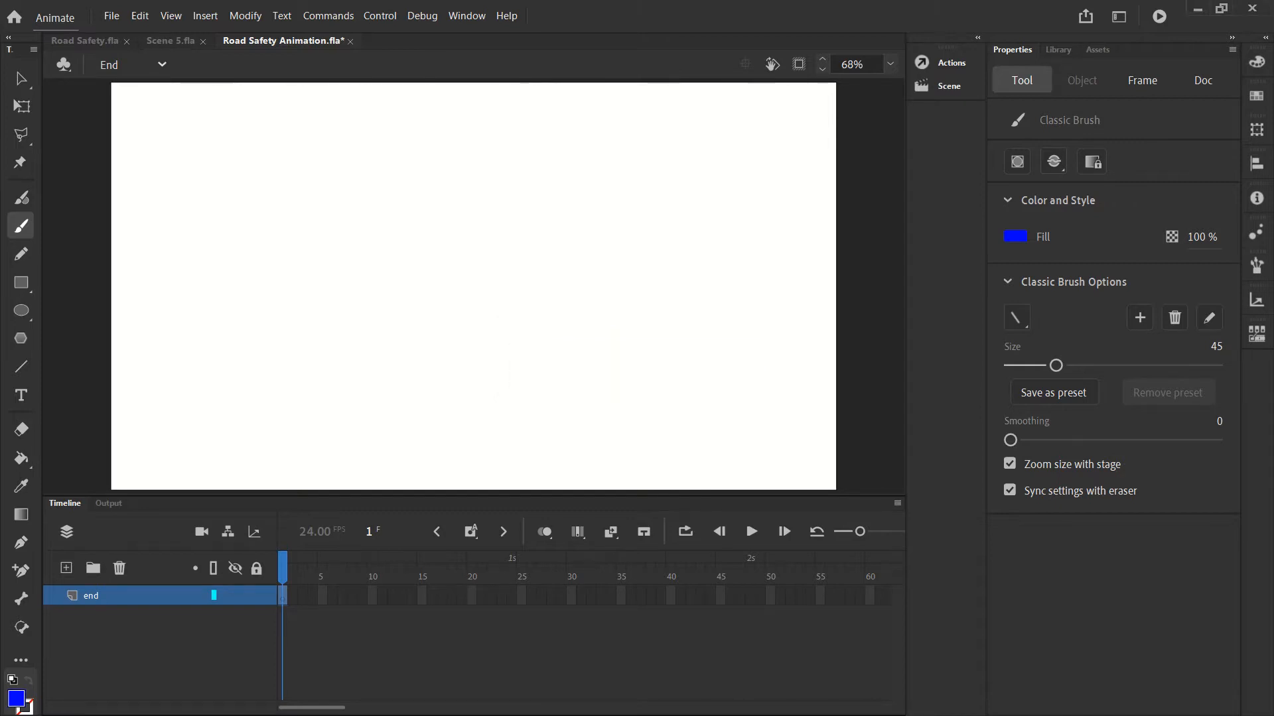
Place the static text rrgerg in the upper-left part of the stage with the Text tool.
click(21, 198)
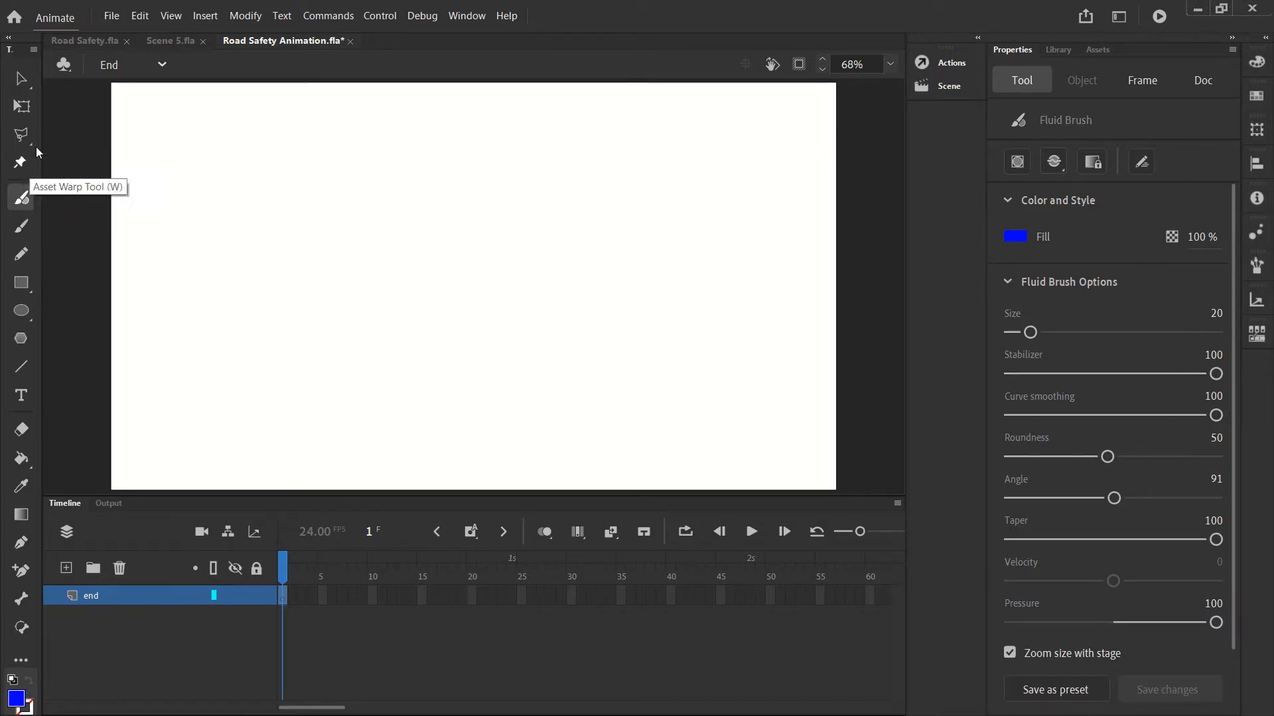
click(20, 396)
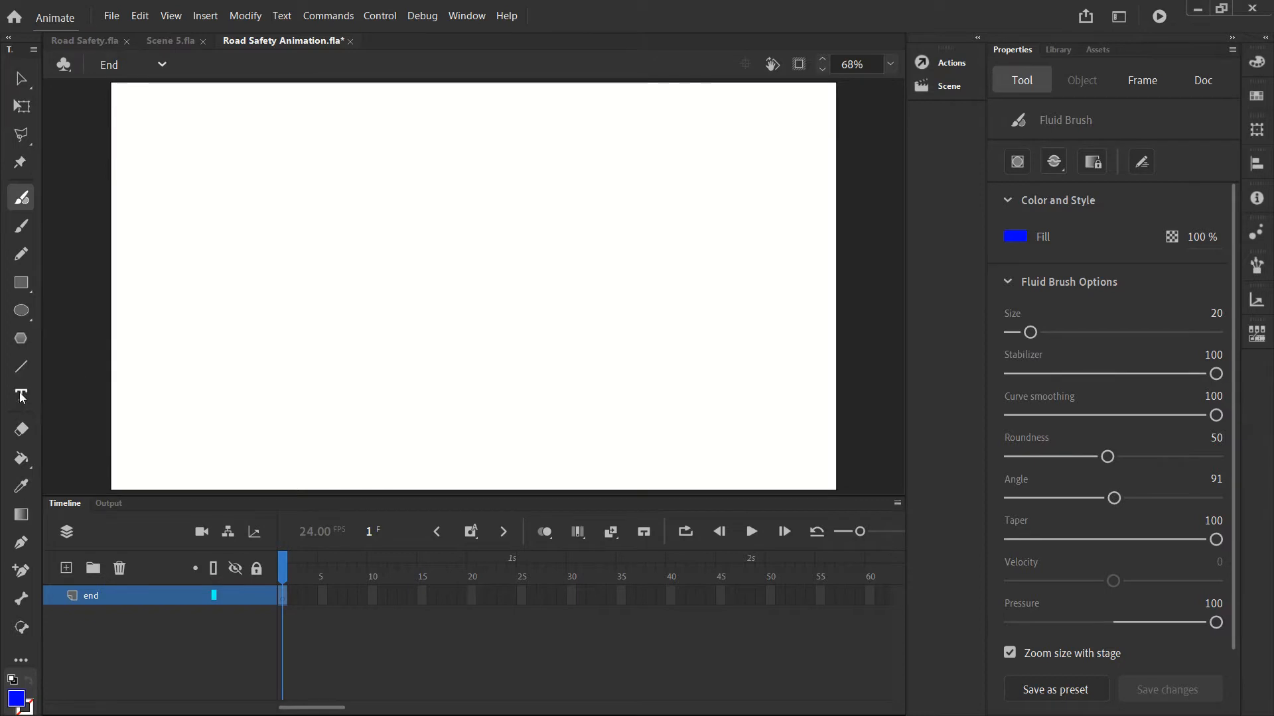
click(244, 222)
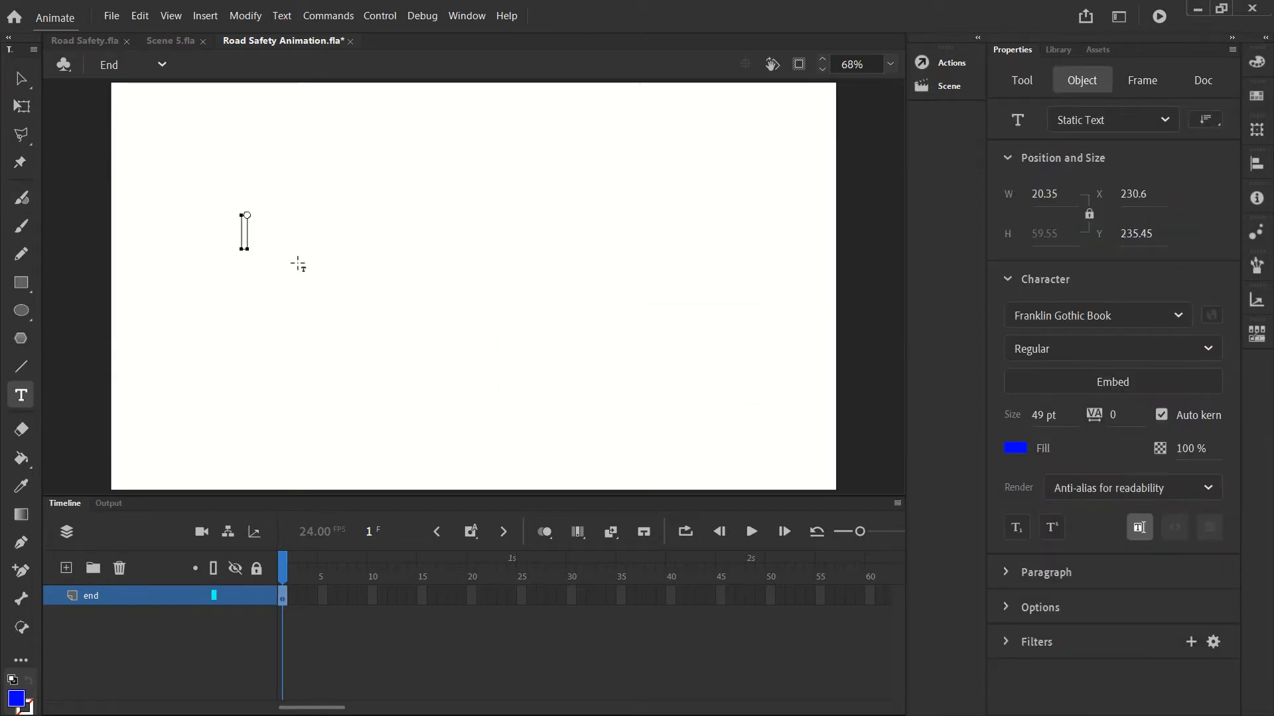
text(rrgerg)
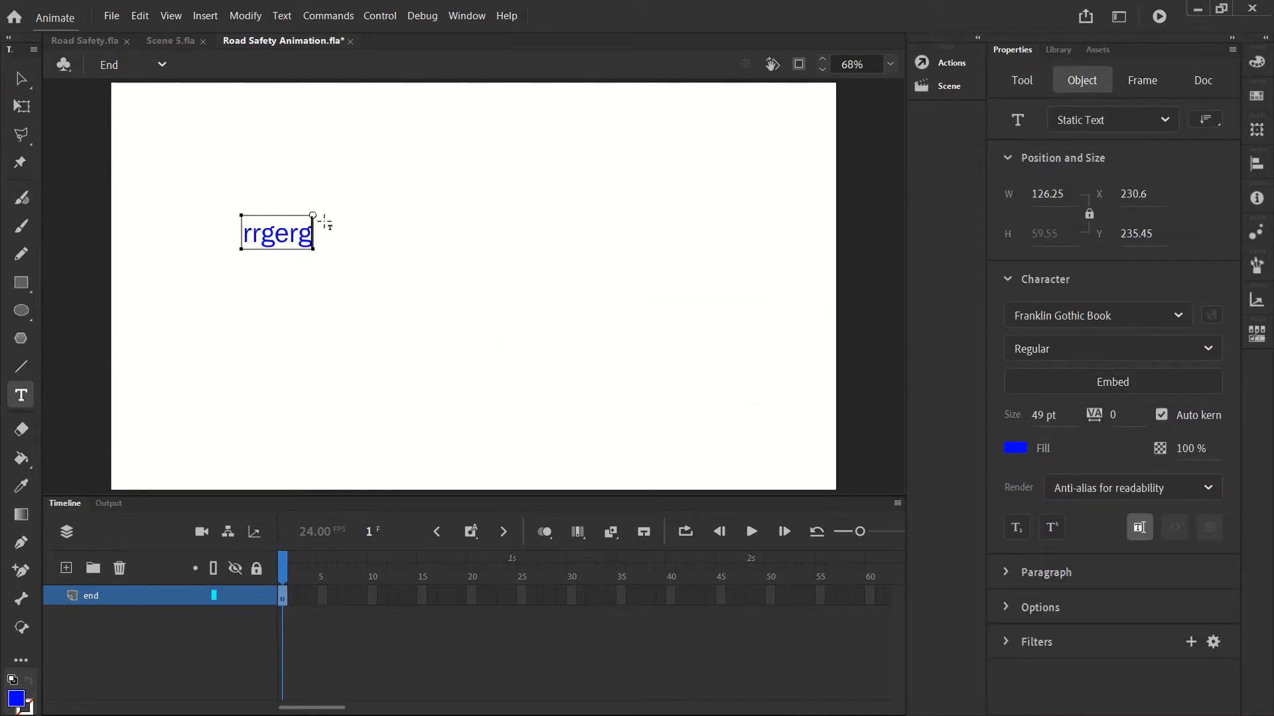
Break the rrgerg text apart twice, into single letters and into shapes.
click(20, 77)
right_click(299, 237)
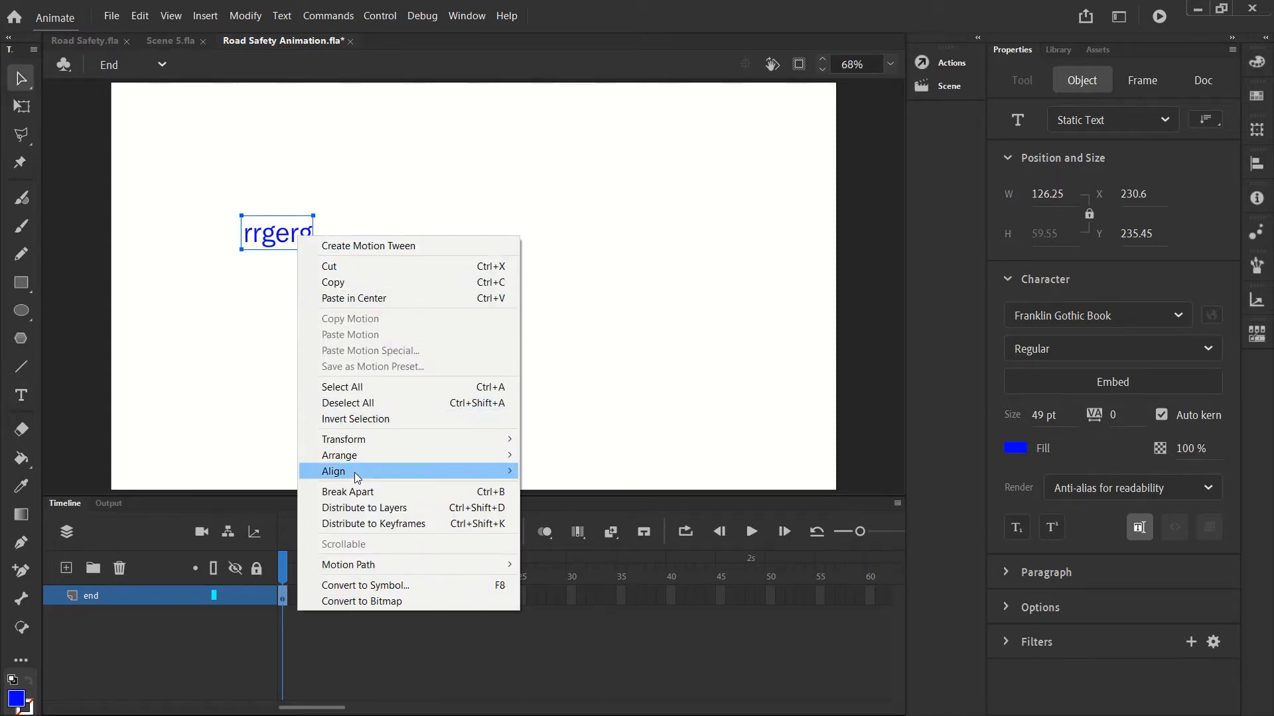
click(348, 491)
right_click(299, 232)
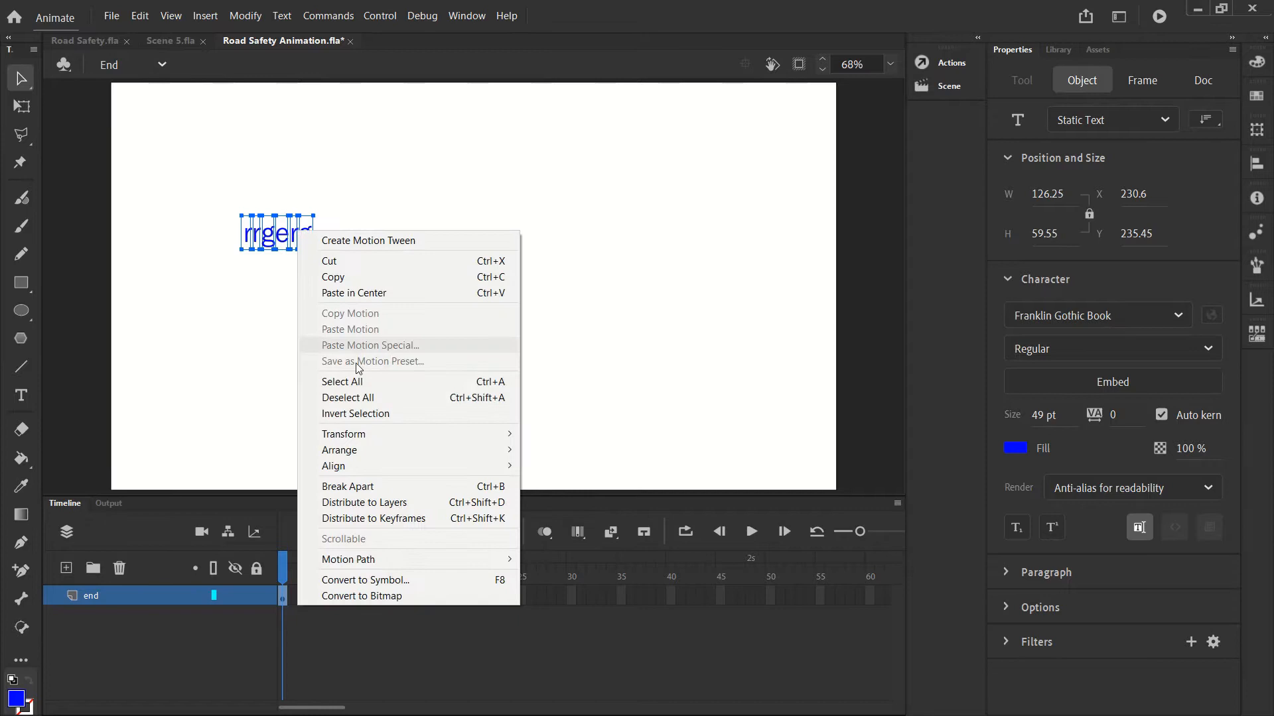
click(351, 488)
Undo both Break Apart operations and the placing of the rrgerg text.
key(ctrl+z)
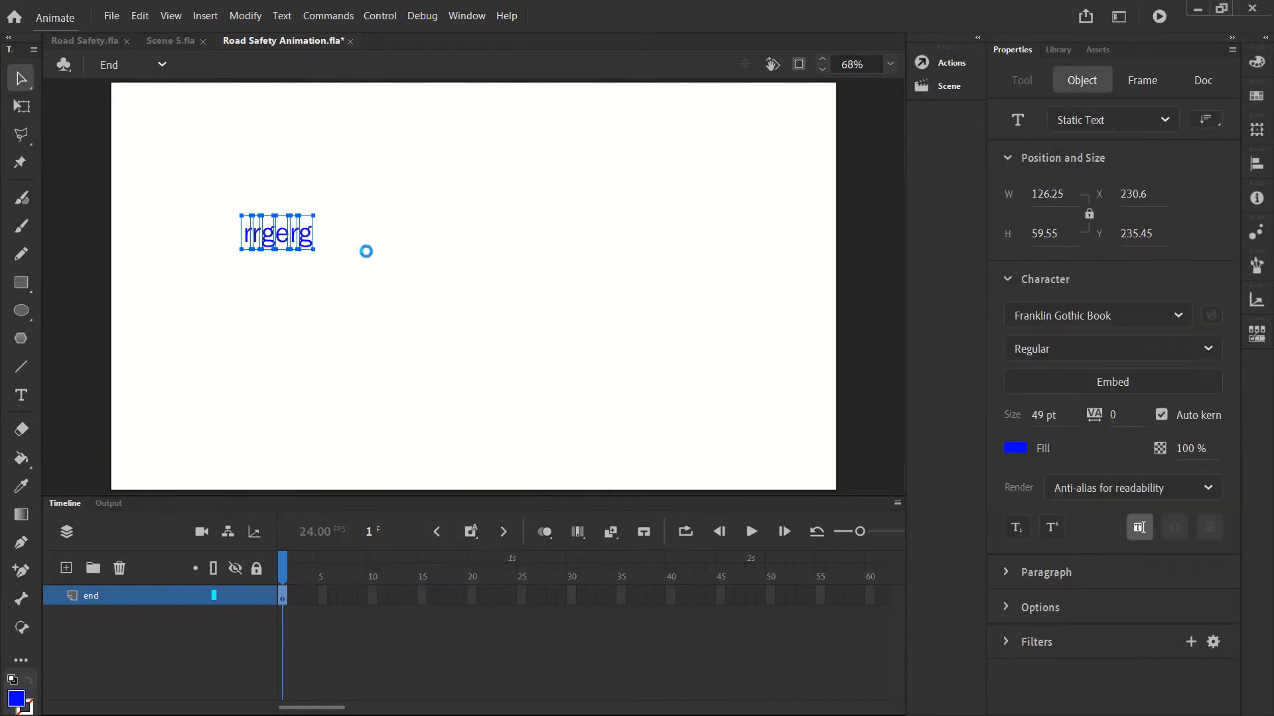
key(ctrl+z)
click(292, 260)
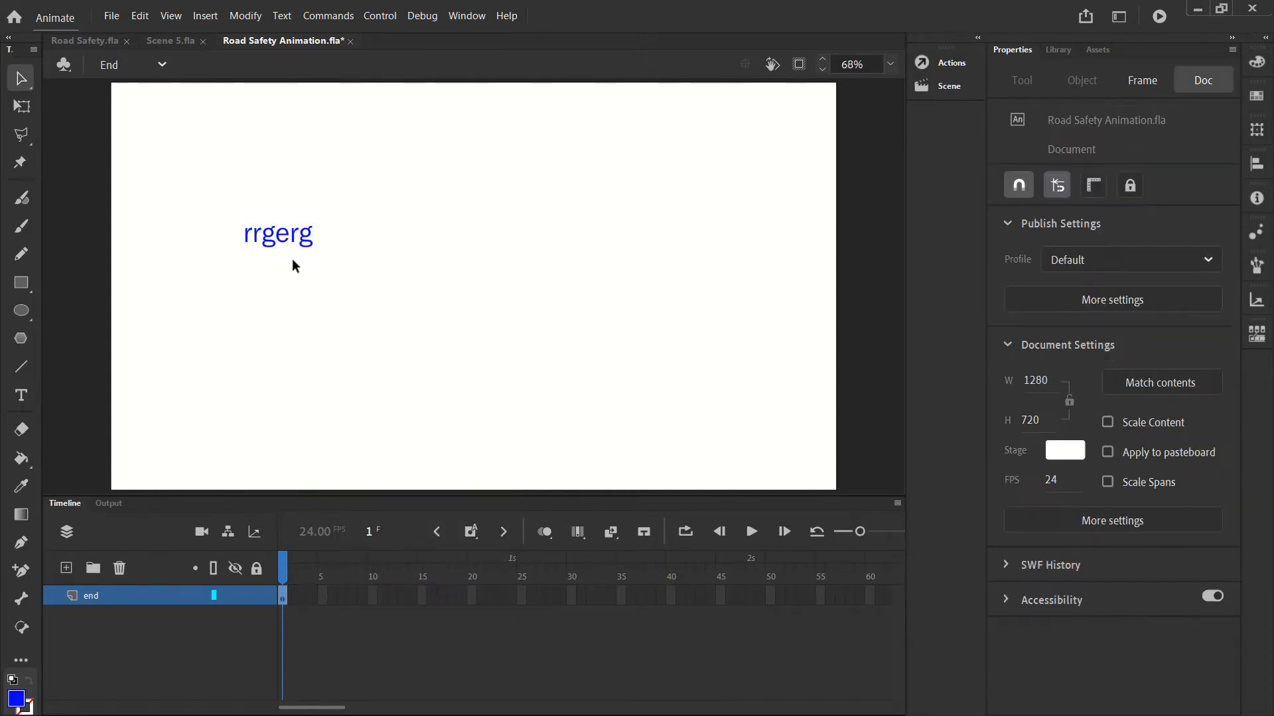
key(ctrl+z)
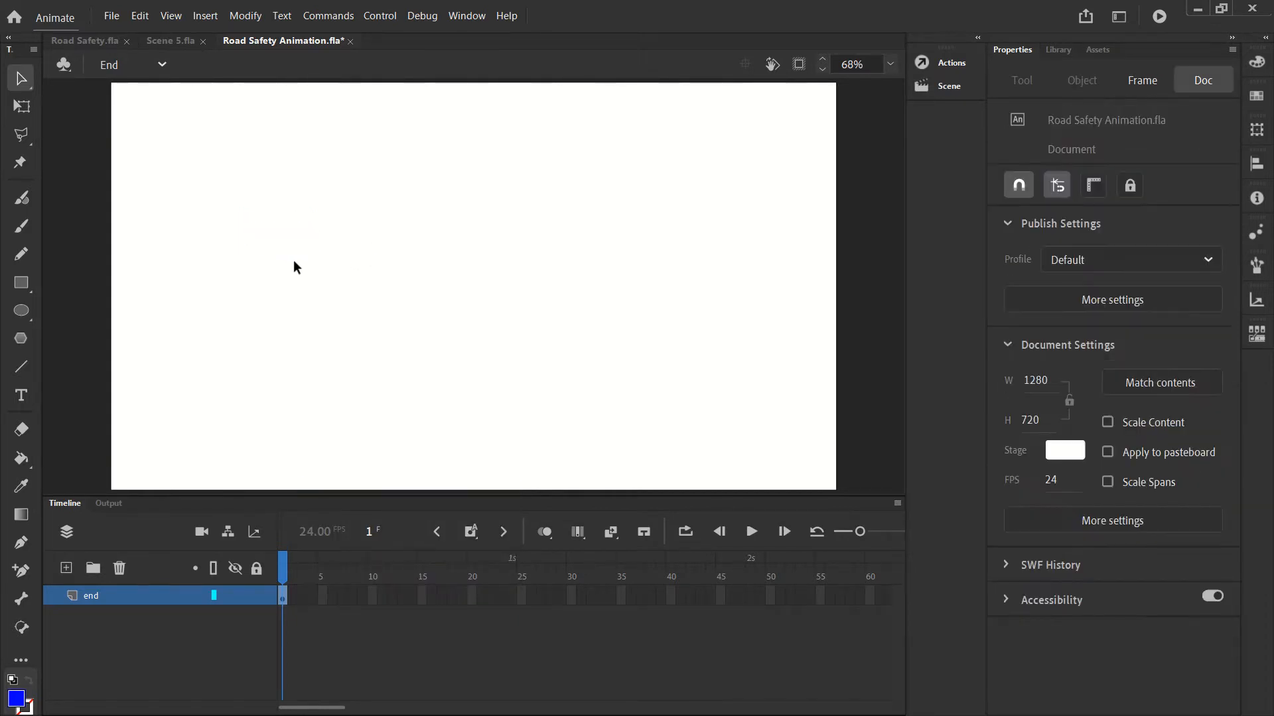
Set up the Fluid Brush with fill colour #0033CC and size 14, and look over its remaining options.
click(20, 199)
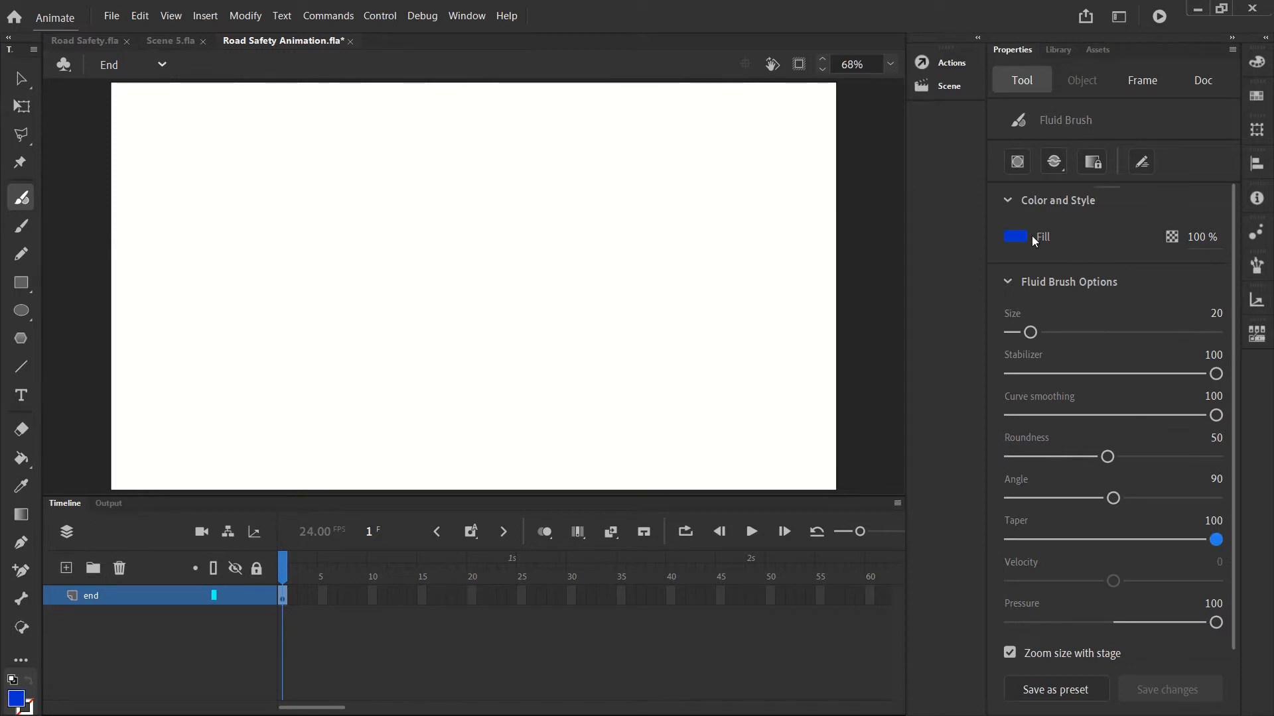
click(1026, 235)
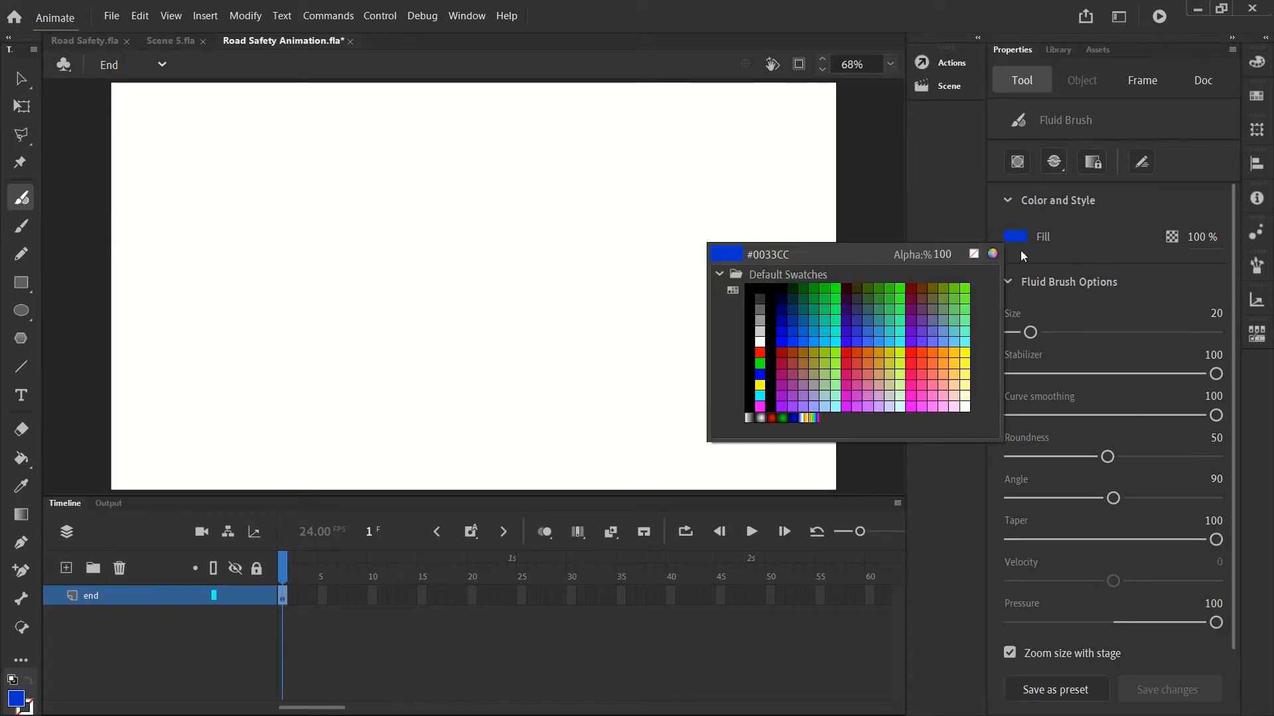
click(796, 325)
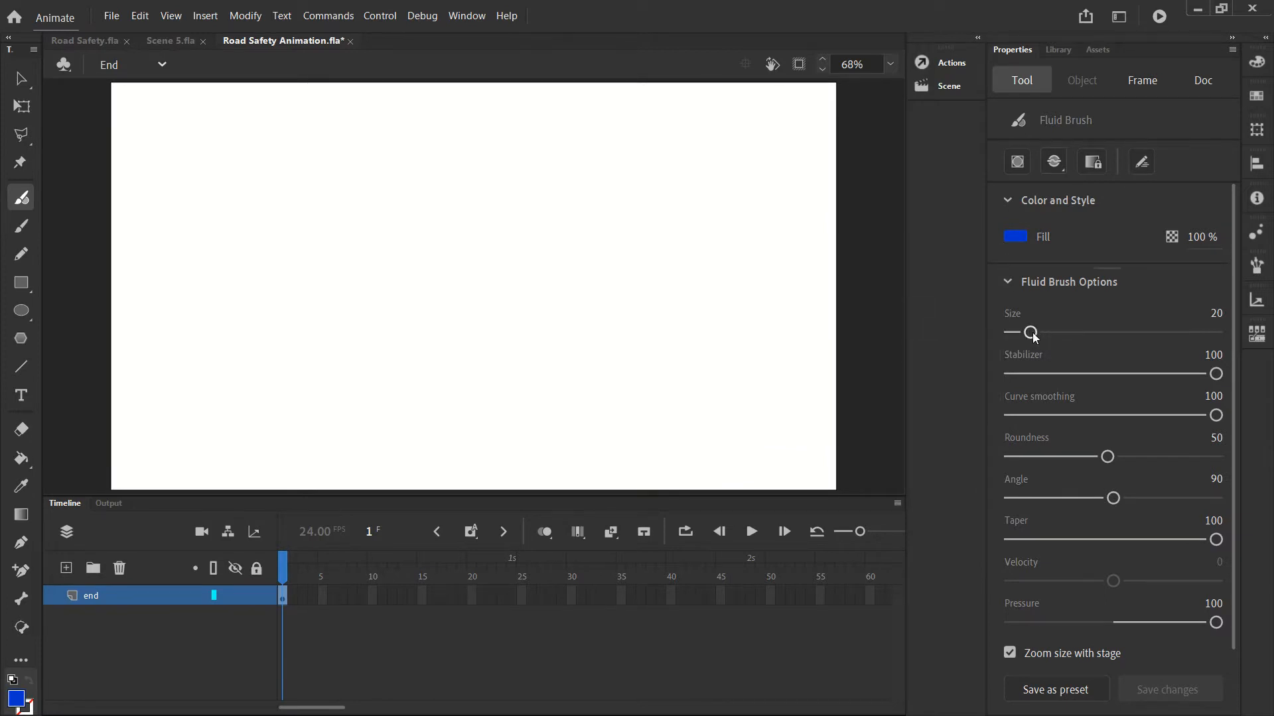
click(1213, 314)
text(14)
click(1047, 305)
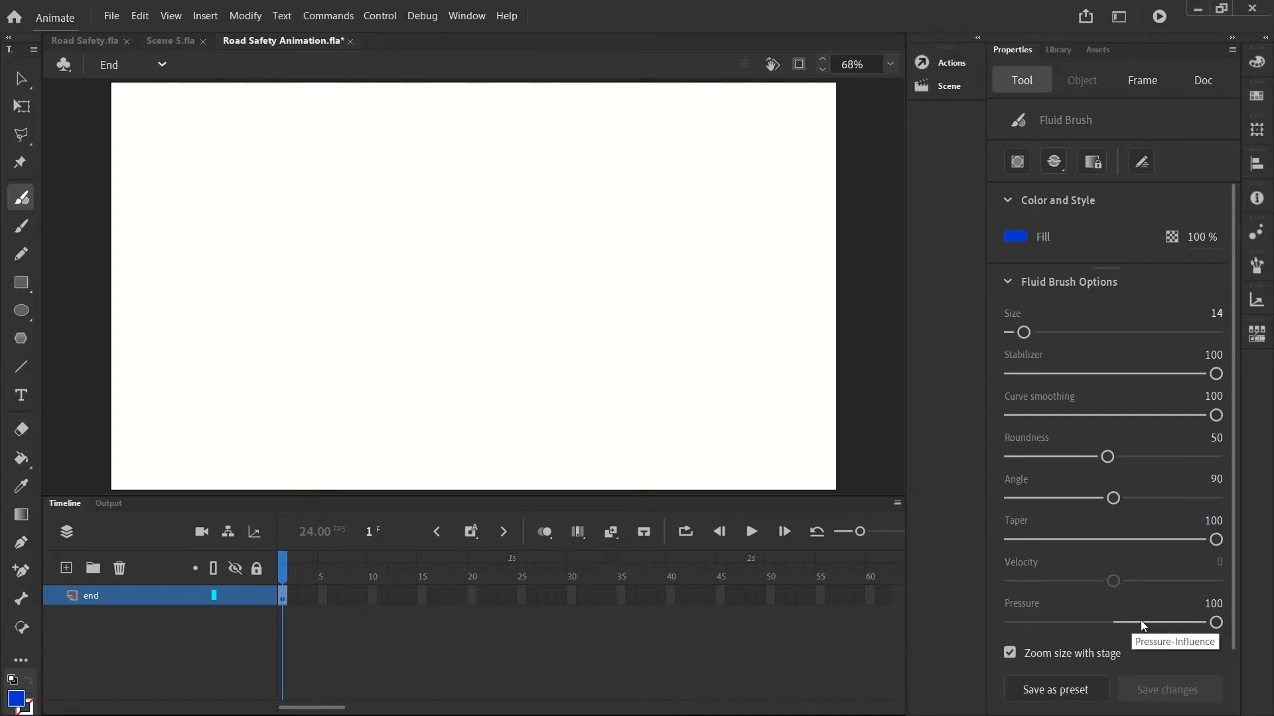
scroll(1165, 584, down, 2)
scroll(1150, 565, up, 2)
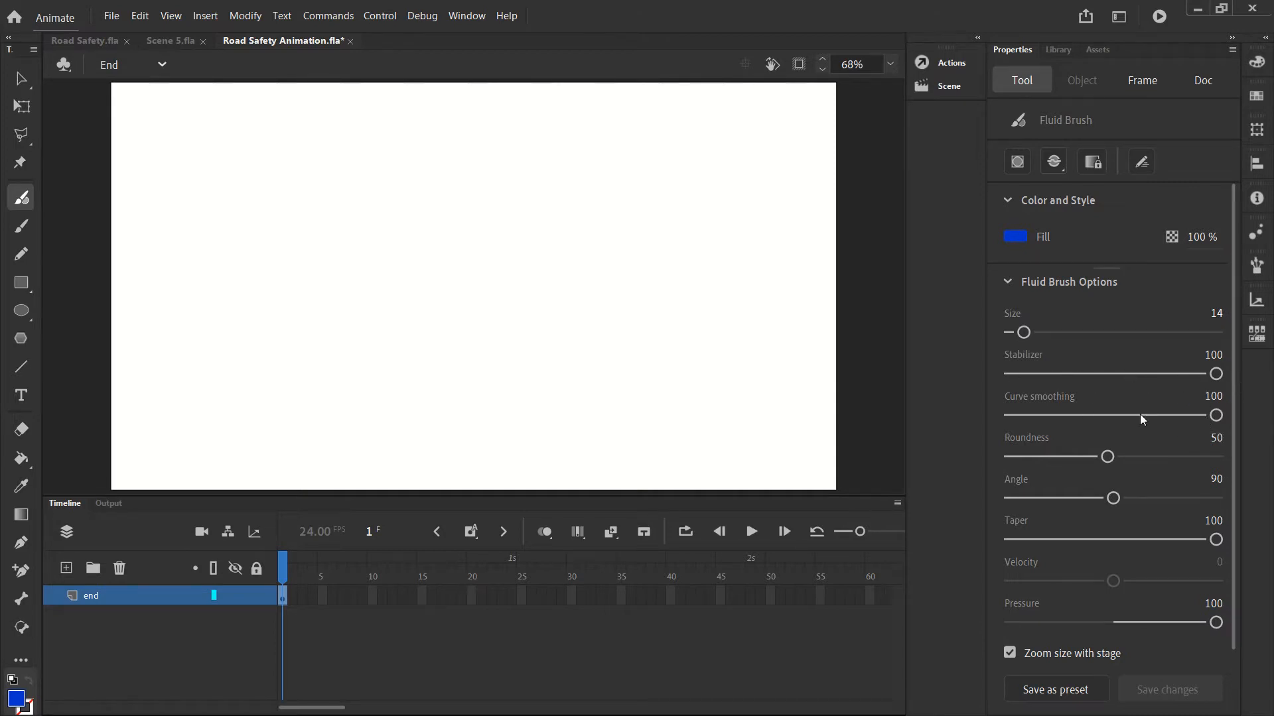
Try the Fluid Brush settings with one long winding stroke across the stage and undo it.
mouse_move(261, 210)
mouse_down()
mouse_move(384, 171)
mouse_move(313, 322)
mouse_move(253, 355)
mouse_move(368, 249)
mouse_move(497, 265)
mouse_move(586, 245)
mouse_move(808, 376)
mouse_up()
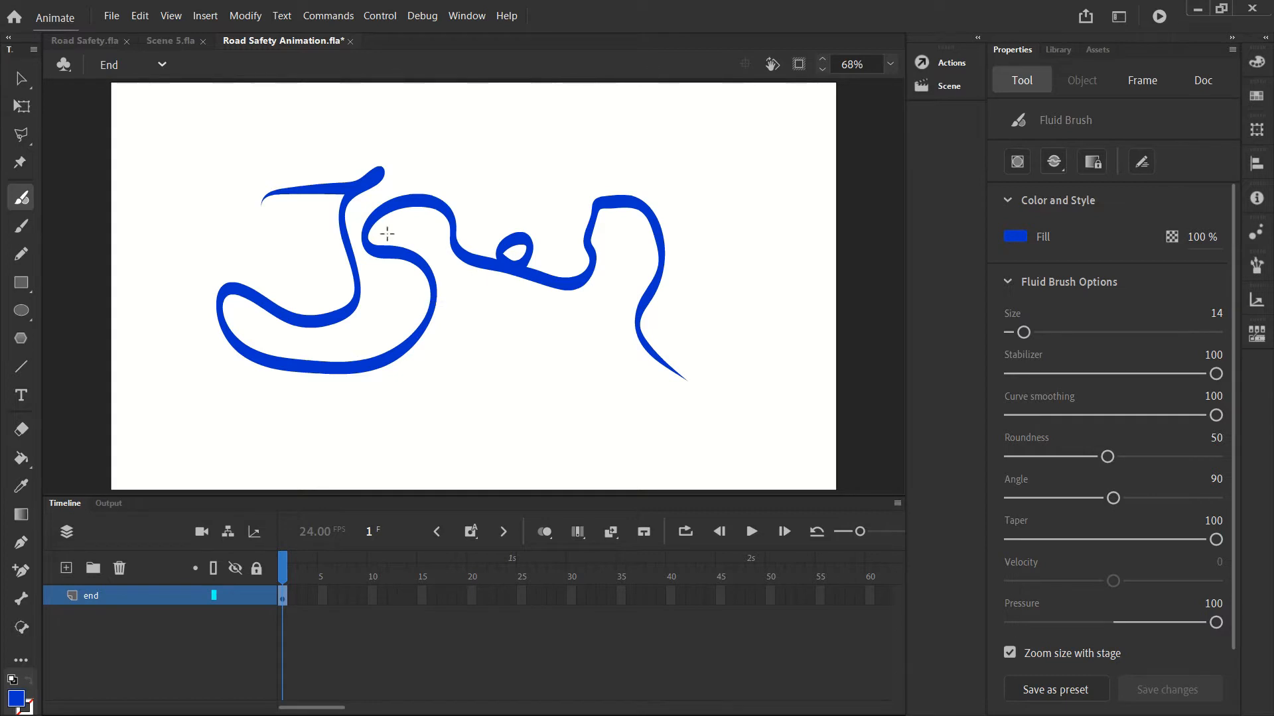
click(140, 15)
click(166, 34)
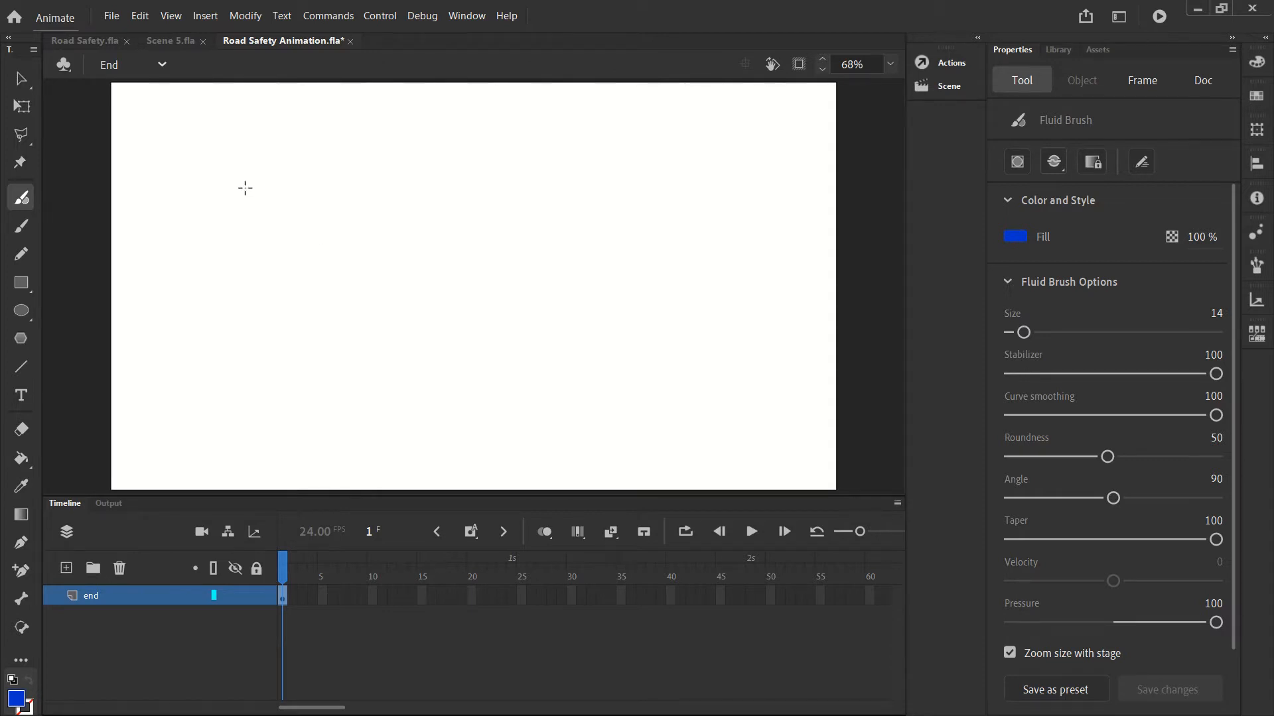
Paint the top curve and hooked stem of a large cursive F in one stroke on the left side of the stage.
mouse_move(243, 197)
mouse_down()
mouse_move(337, 168)
mouse_move(317, 282)
mouse_move(280, 325)
mouse_move(225, 319)
mouse_move(250, 296)
mouse_up()
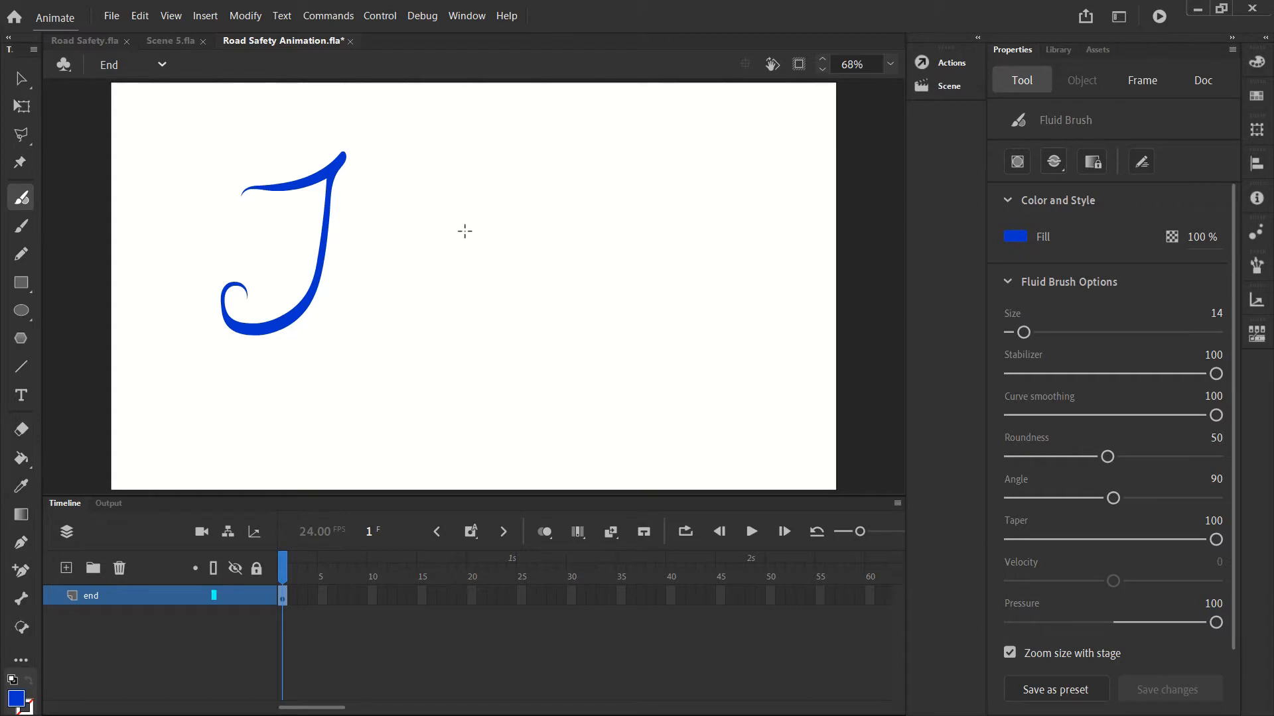
Try painting a cursive L and e, and an n, beside the first letter, undoing each attempt.
mouse_move(466, 216)
mouse_down()
mouse_move(564, 192)
mouse_move(572, 150)
mouse_move(530, 174)
mouse_move(459, 290)
mouse_move(429, 272)
mouse_move(477, 263)
mouse_move(513, 294)
mouse_move(579, 254)
mouse_move(620, 273)
mouse_up()
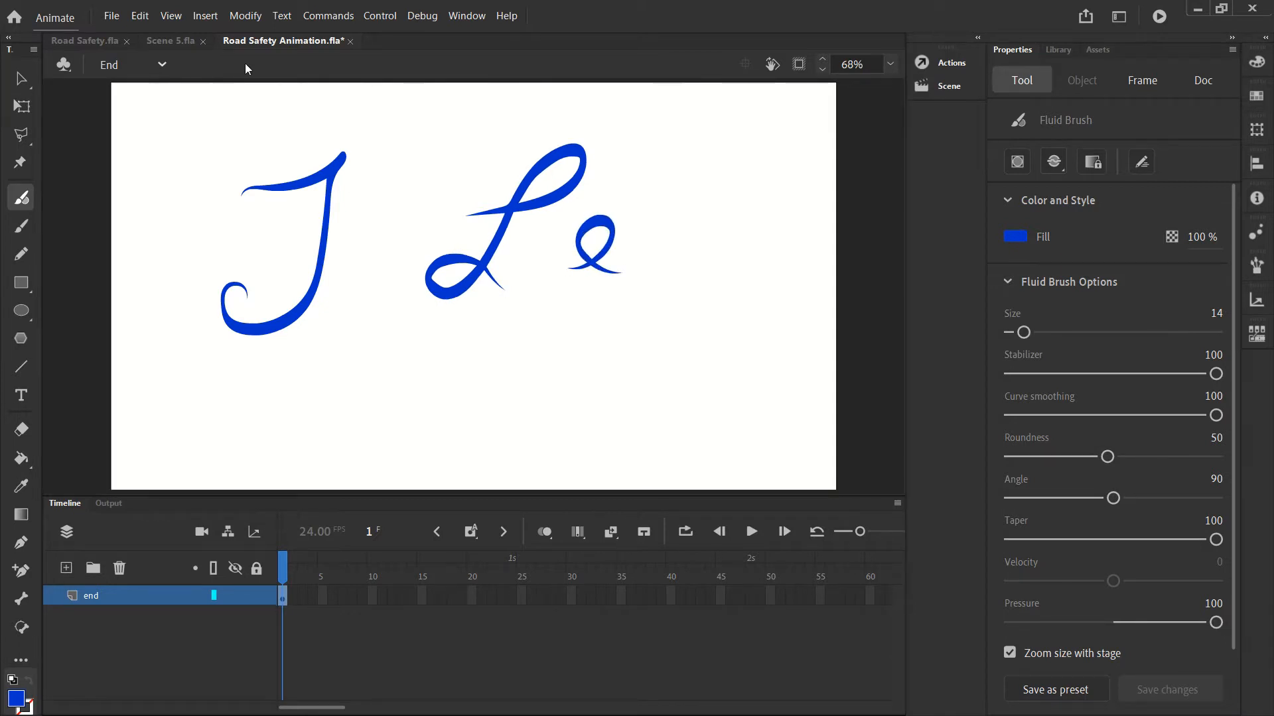
click(147, 18)
click(149, 33)
click(142, 16)
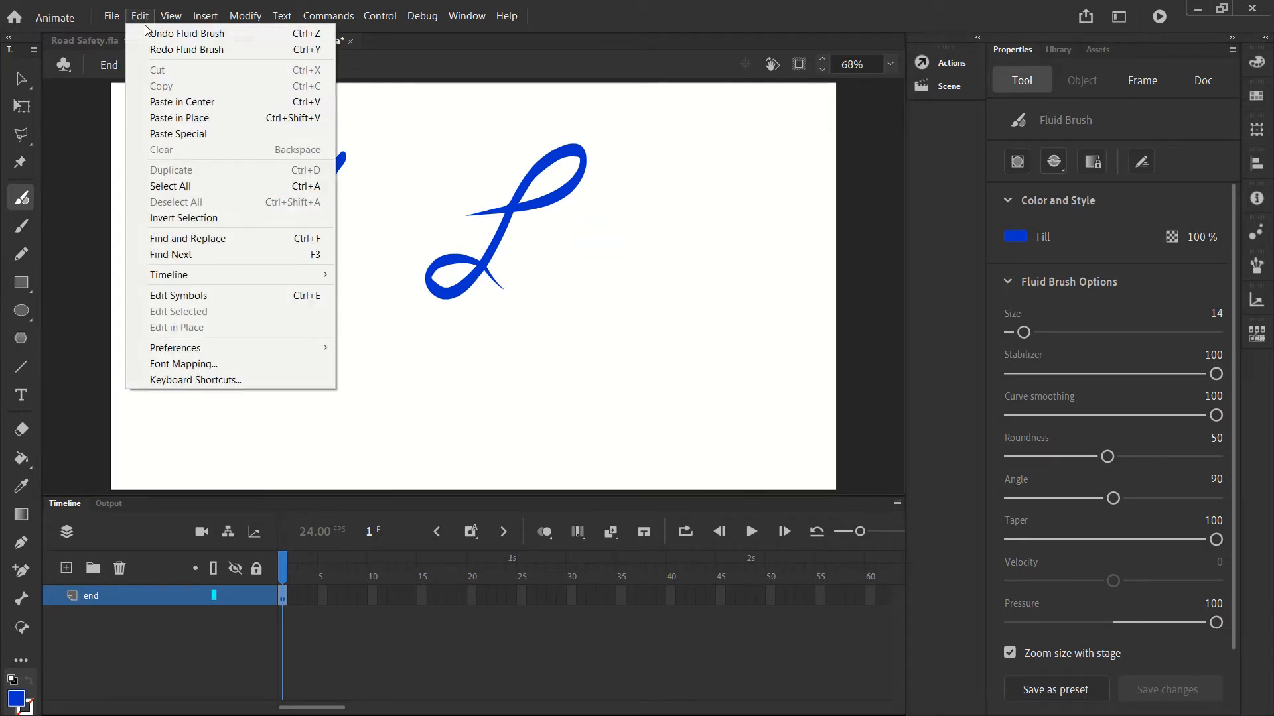
click(147, 33)
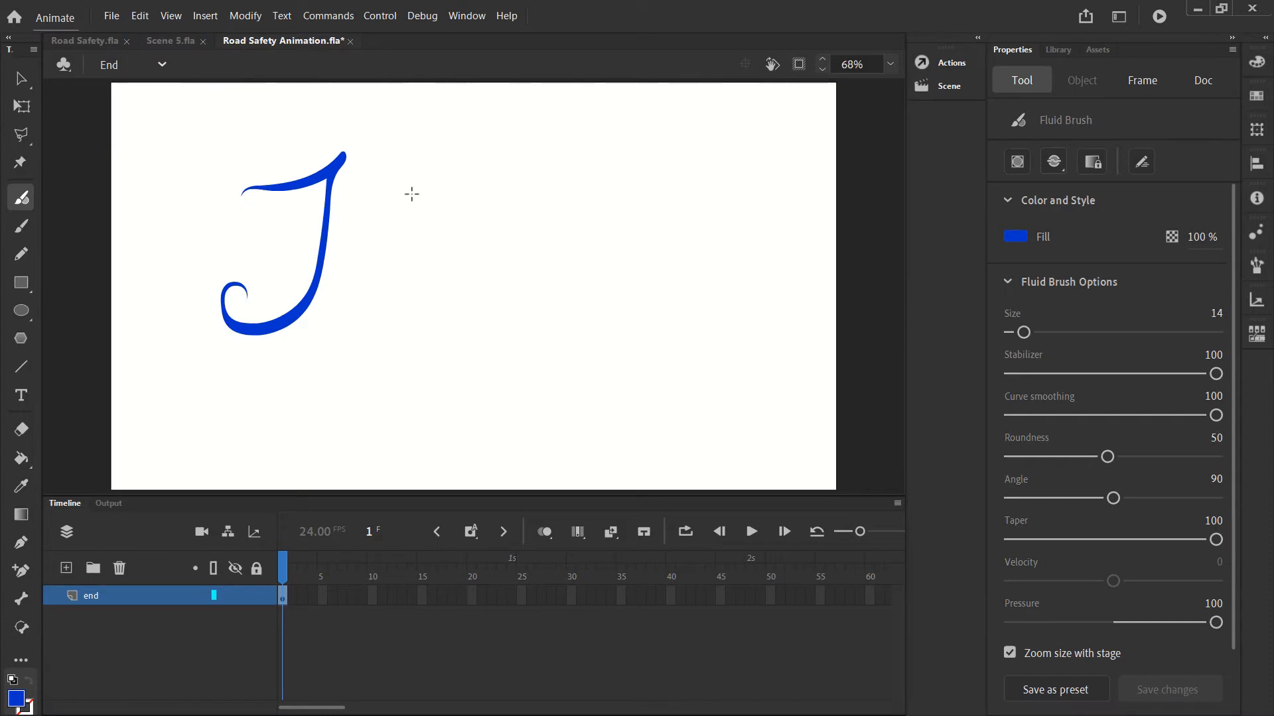
mouse_move(435, 182)
mouse_down()
mouse_move(424, 304)
mouse_move(418, 247)
mouse_move(443, 190)
mouse_move(475, 213)
mouse_move(498, 311)
mouse_up()
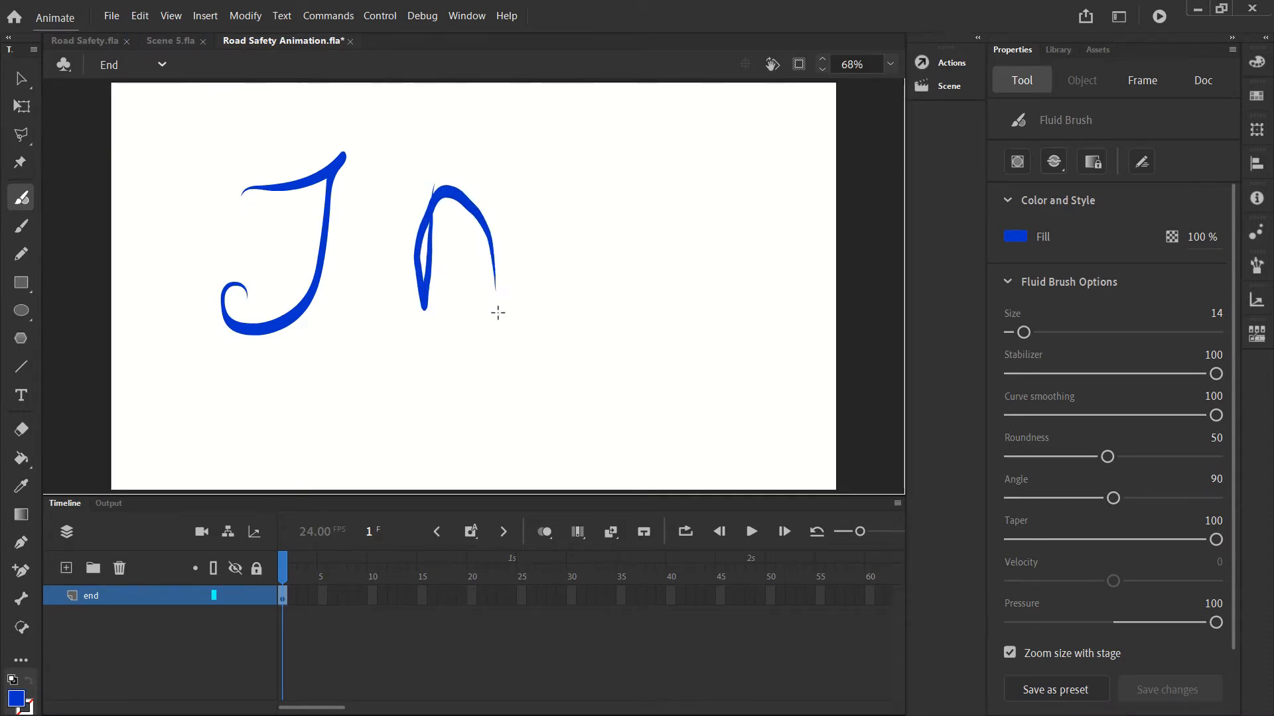
click(149, 19)
click(156, 34)
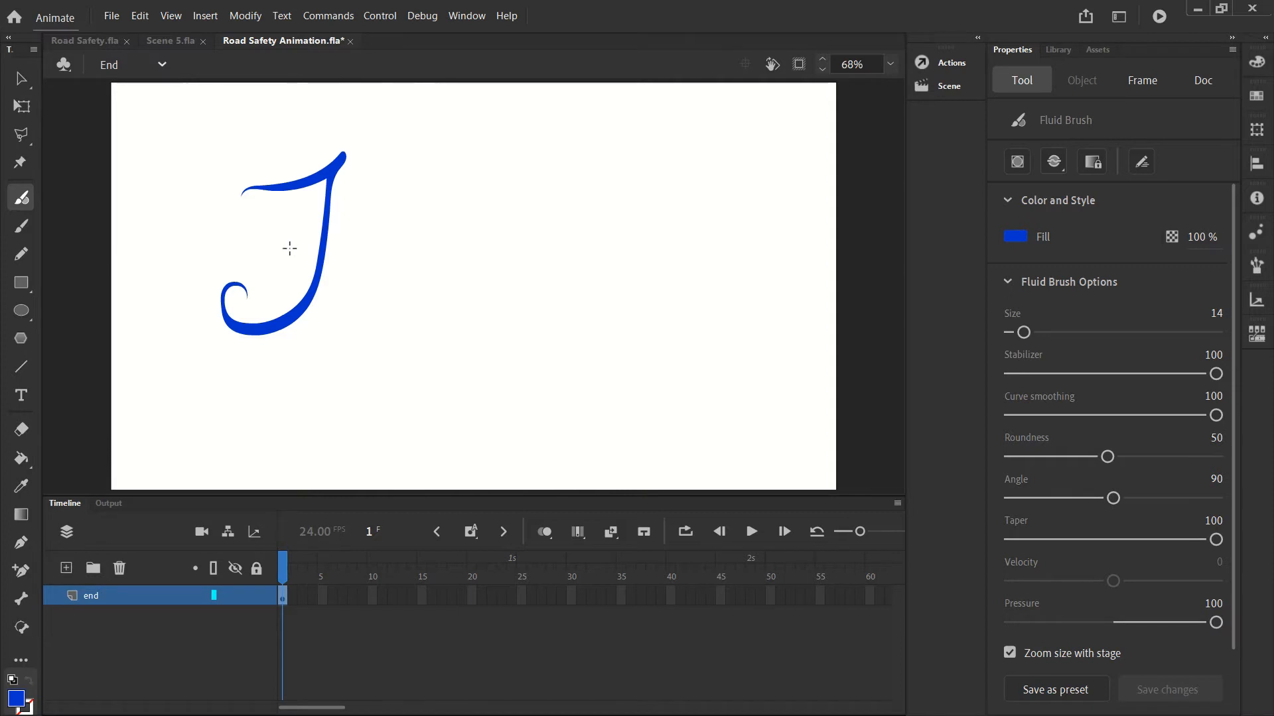
Paint a short wavy crossbar through the middle of the letter's stem to complete the cursive F.
mouse_move(288, 247)
mouse_down()
mouse_move(313, 230)
mouse_move(376, 221)
mouse_up()
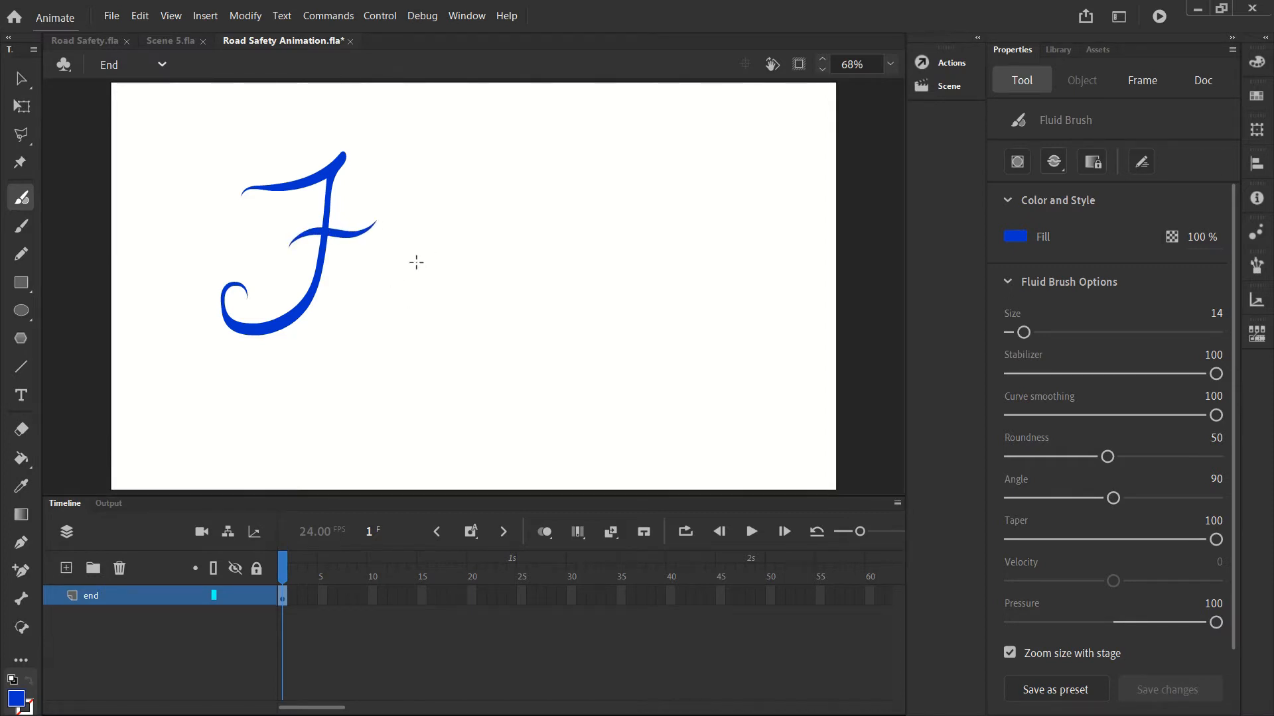
Paint a dotted cursive i and a two-stroke cursive n beside the F to spell Fin, redoing the n's second stroke.
mouse_move(418, 261)
mouse_down()
mouse_move(439, 240)
mouse_move(433, 297)
mouse_move(454, 318)
mouse_move(480, 302)
mouse_up()
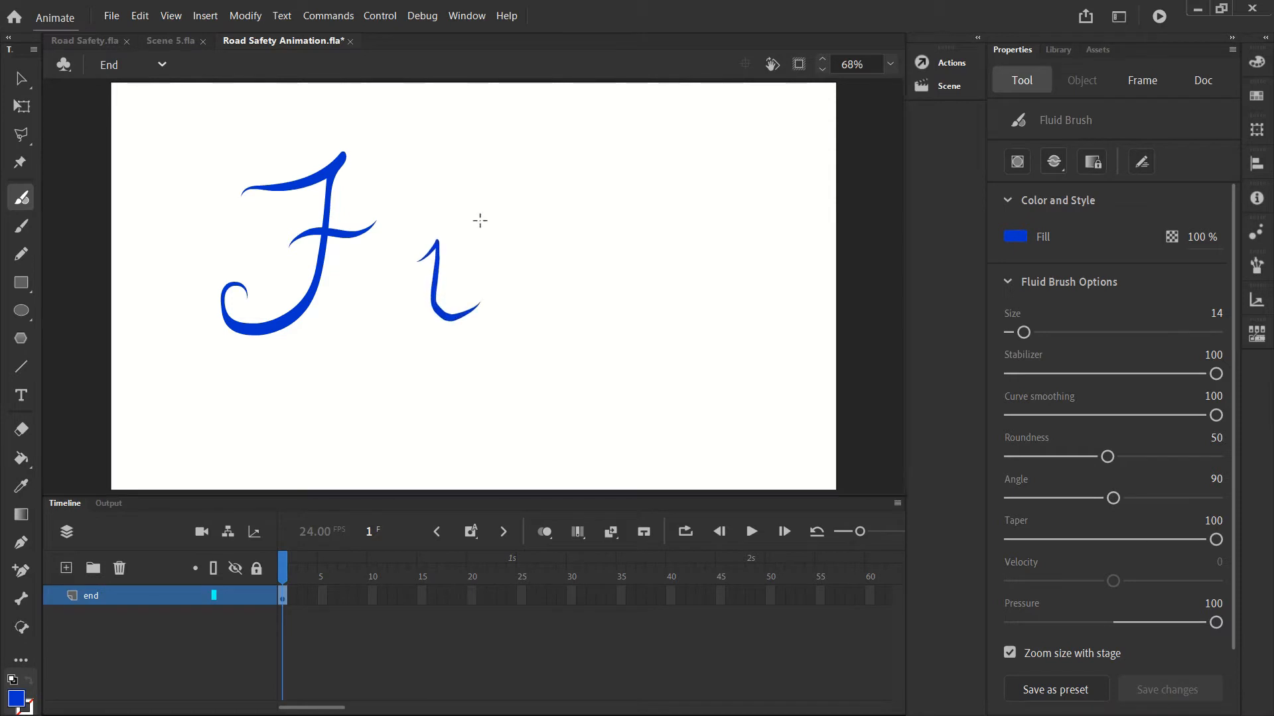
click(439, 187)
mouse_move(559, 244)
mouse_down()
mouse_move(546, 316)
mouse_move(545, 294)
mouse_up()
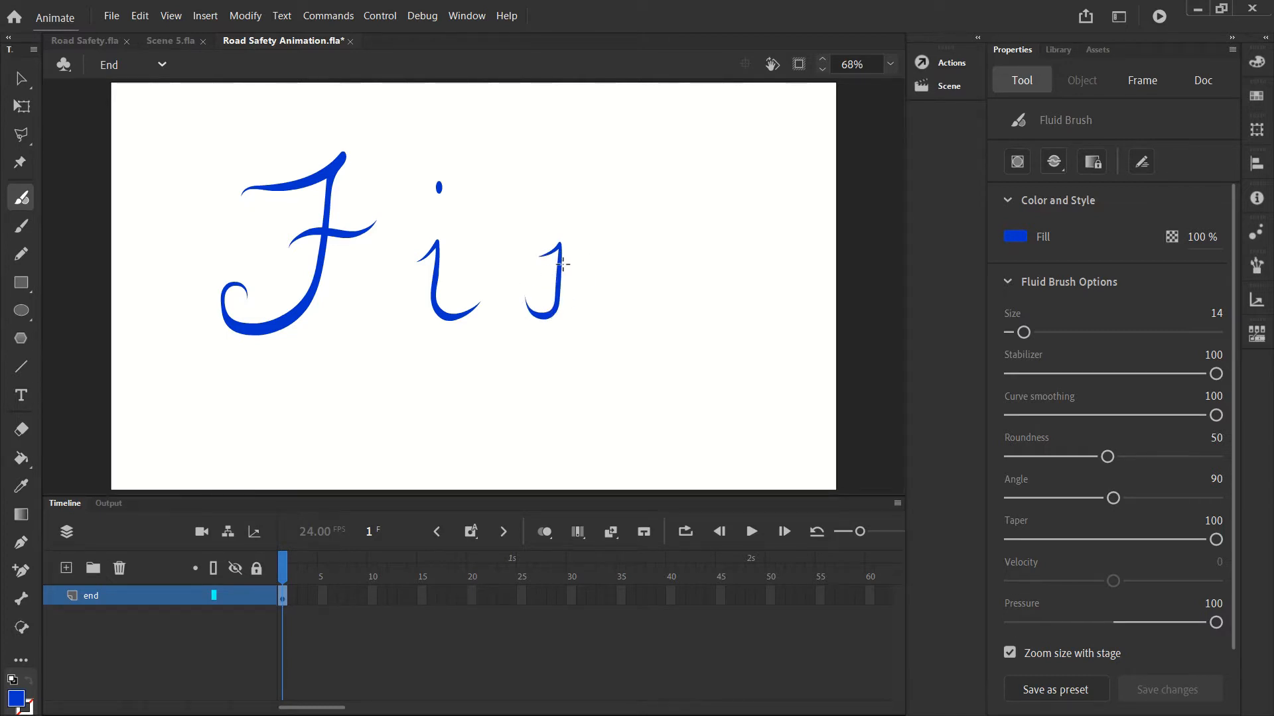
mouse_move(560, 250)
mouse_down()
mouse_move(577, 250)
mouse_move(594, 293)
mouse_move(622, 296)
mouse_up()
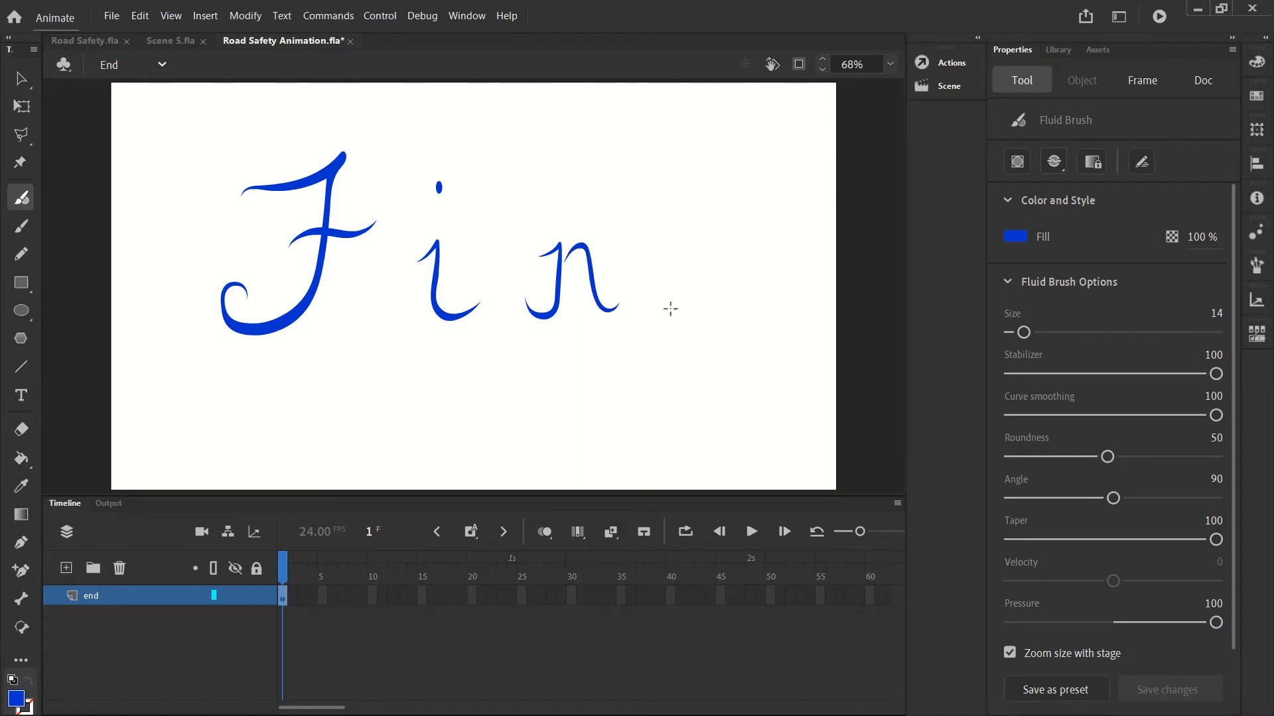
key(ctrl+z)
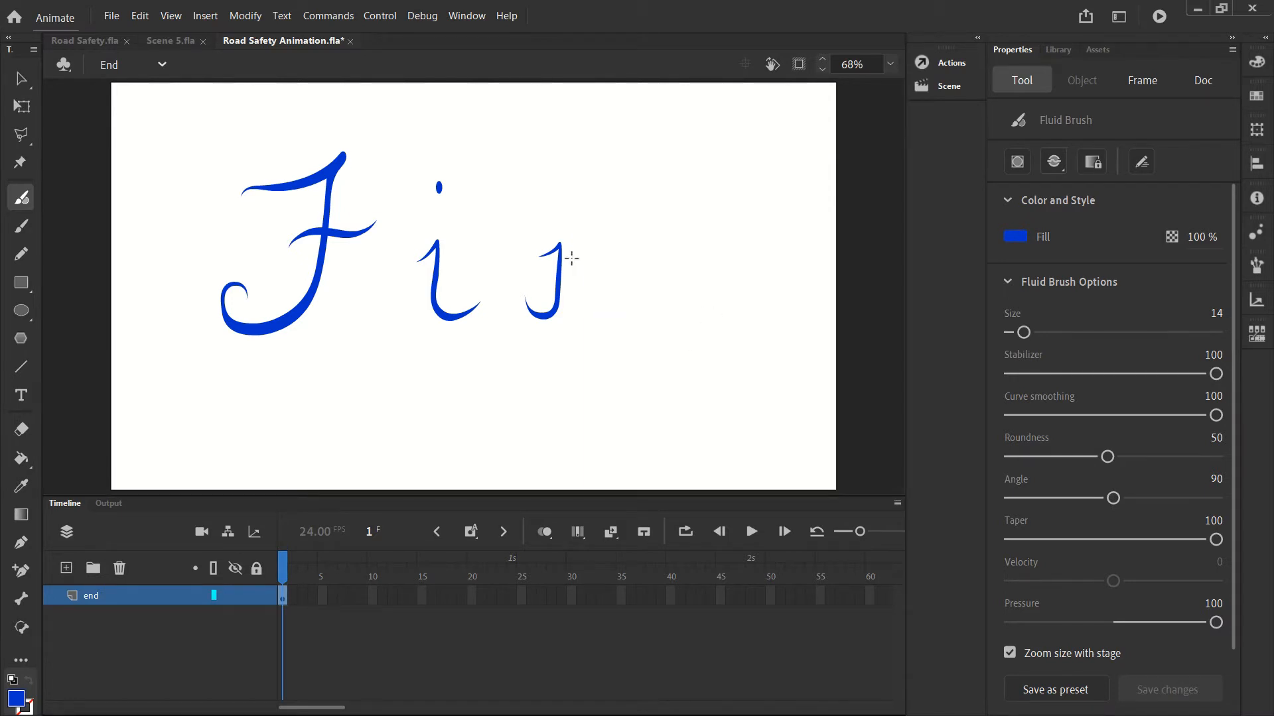
mouse_move(560, 250)
mouse_down()
mouse_move(594, 242)
mouse_move(597, 293)
mouse_move(619, 310)
mouse_up()
Paint three trailing dots after the n at baseline height.
click(646, 309)
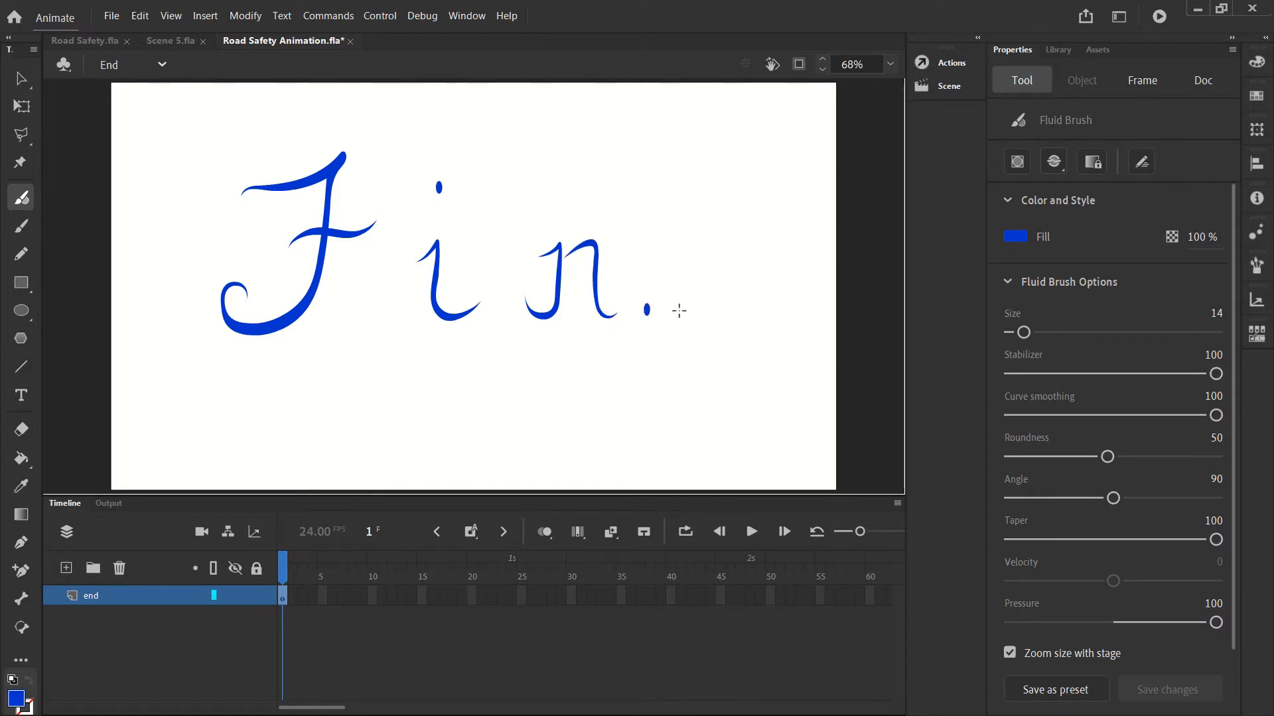
click(683, 313)
click(722, 321)
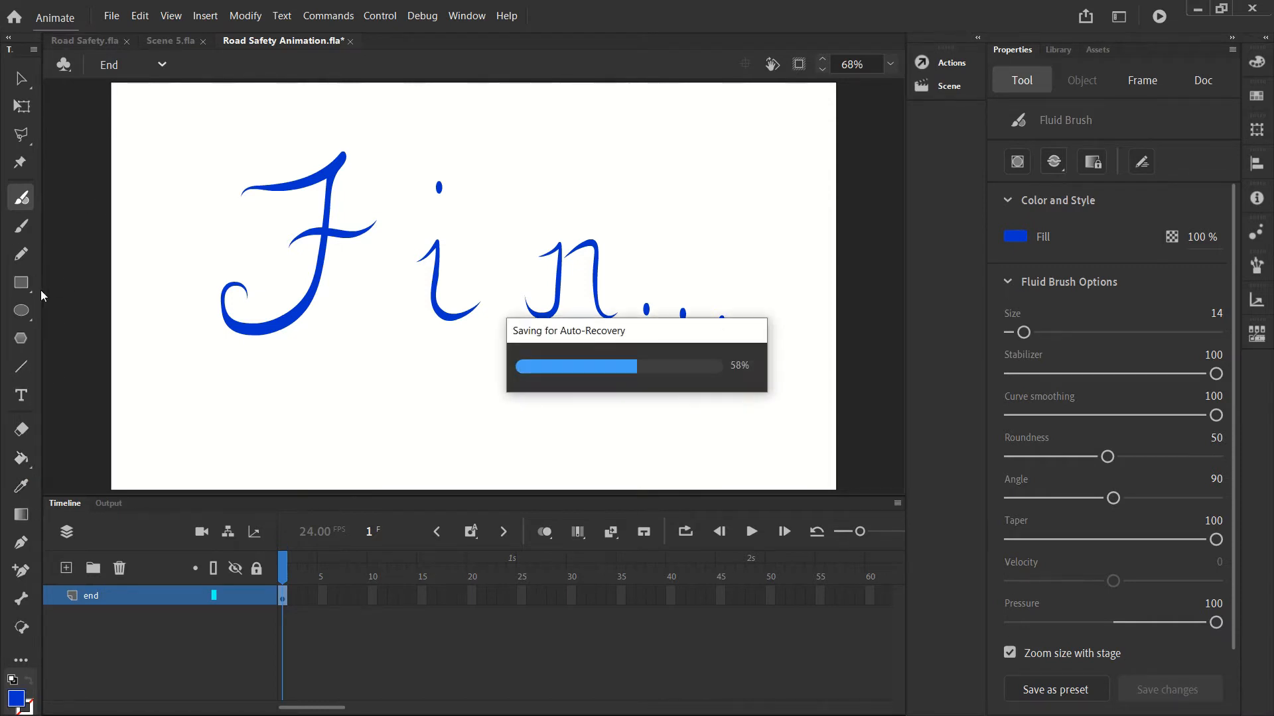
Try the Eraser with the flat horizontal rectangle shape on the lower curve of the i, and undo the erasure.
click(24, 438)
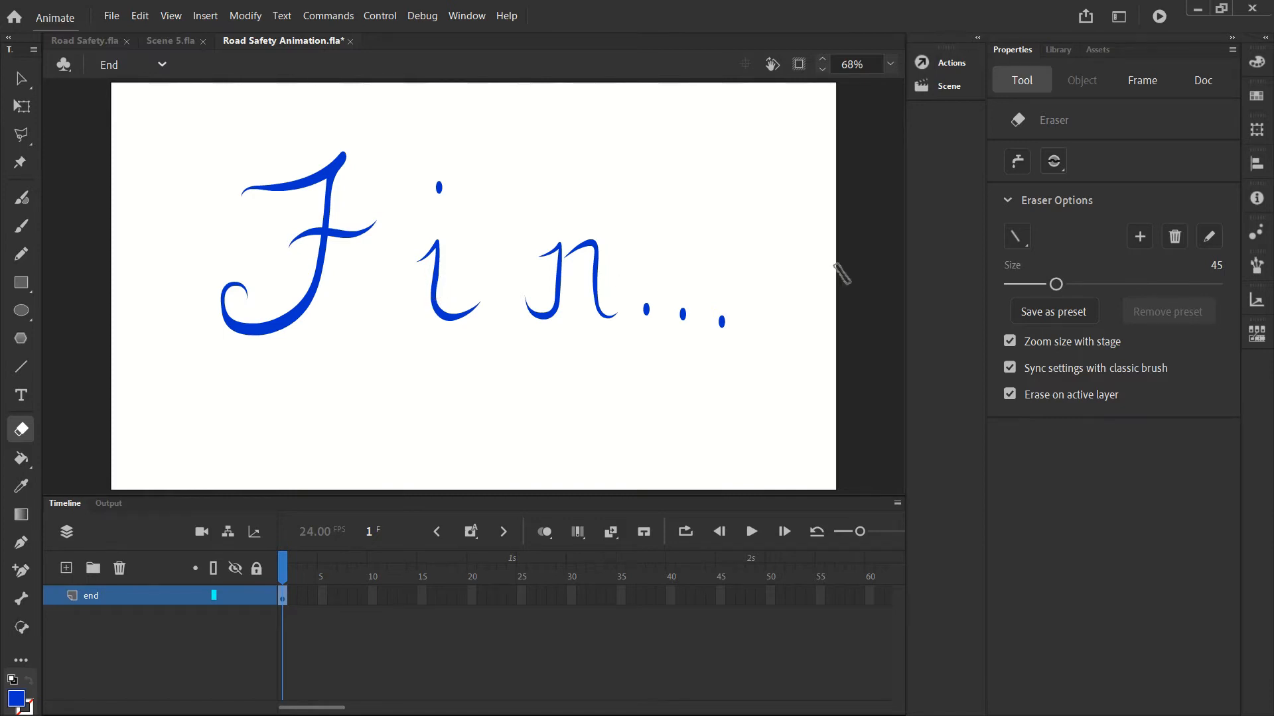
click(1016, 237)
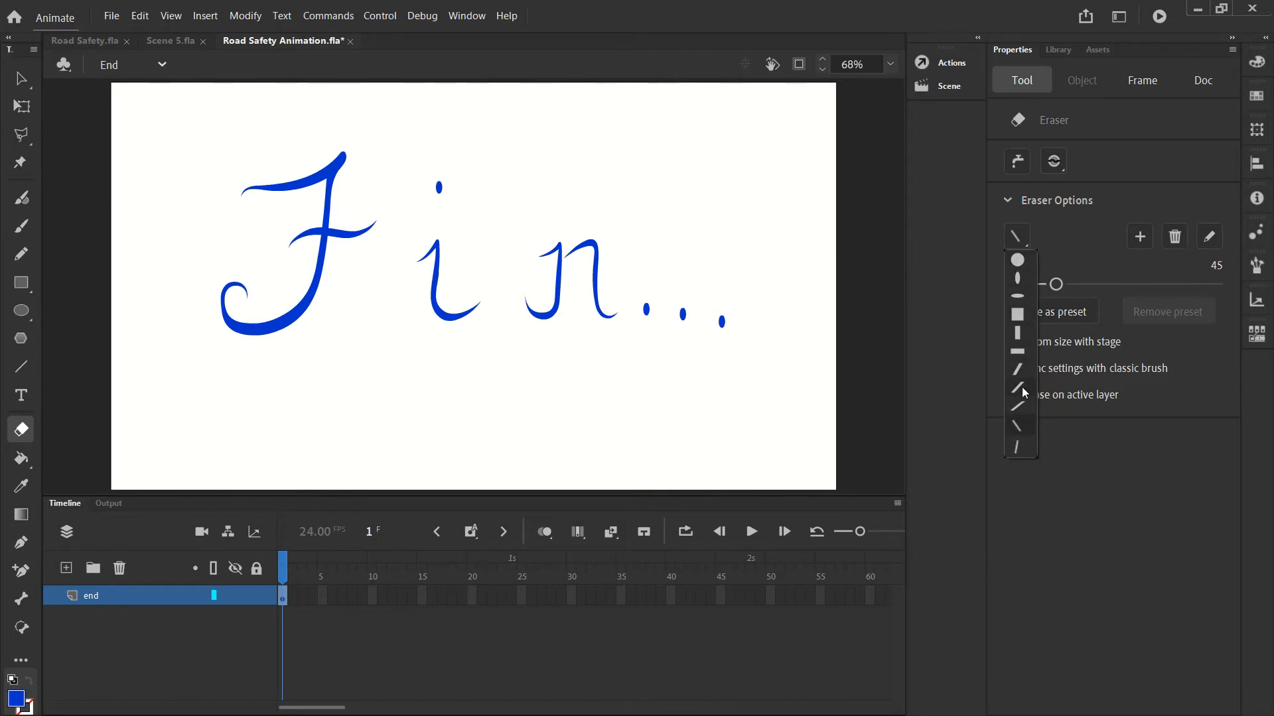
click(1017, 351)
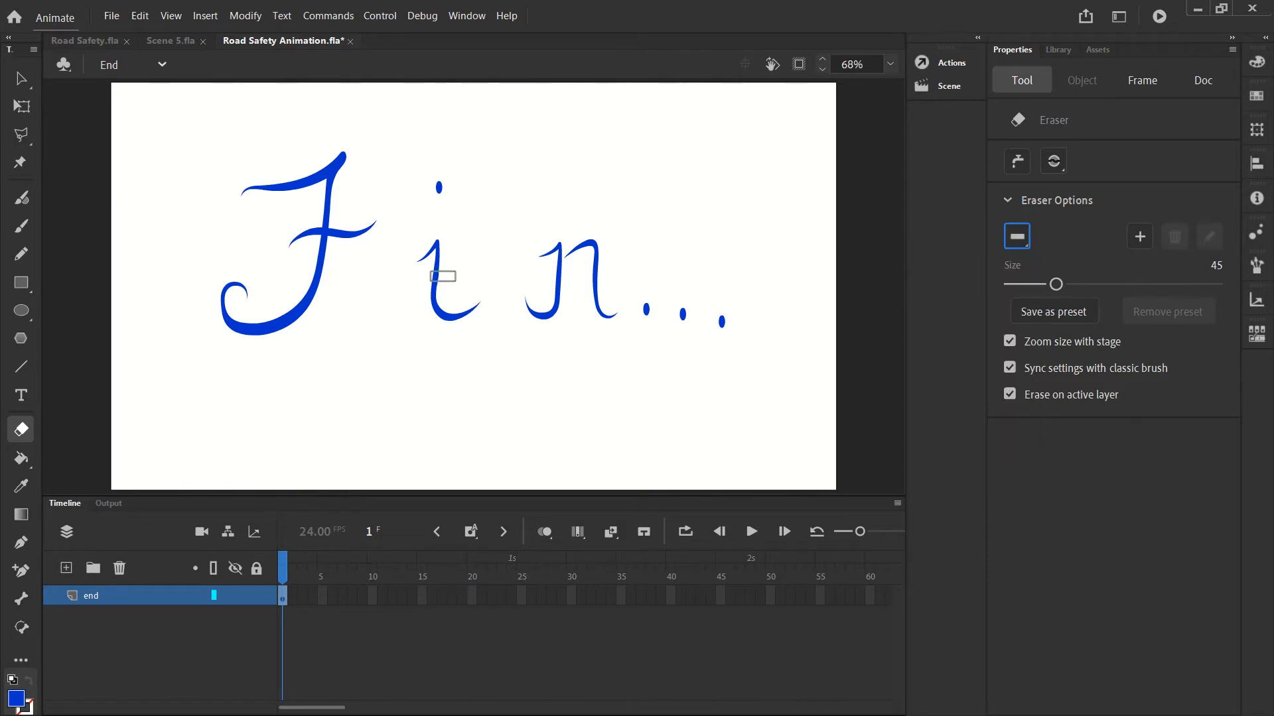
mouse_move(483, 295)
mouse_down()
mouse_move(436, 329)
mouse_move(436, 290)
mouse_up()
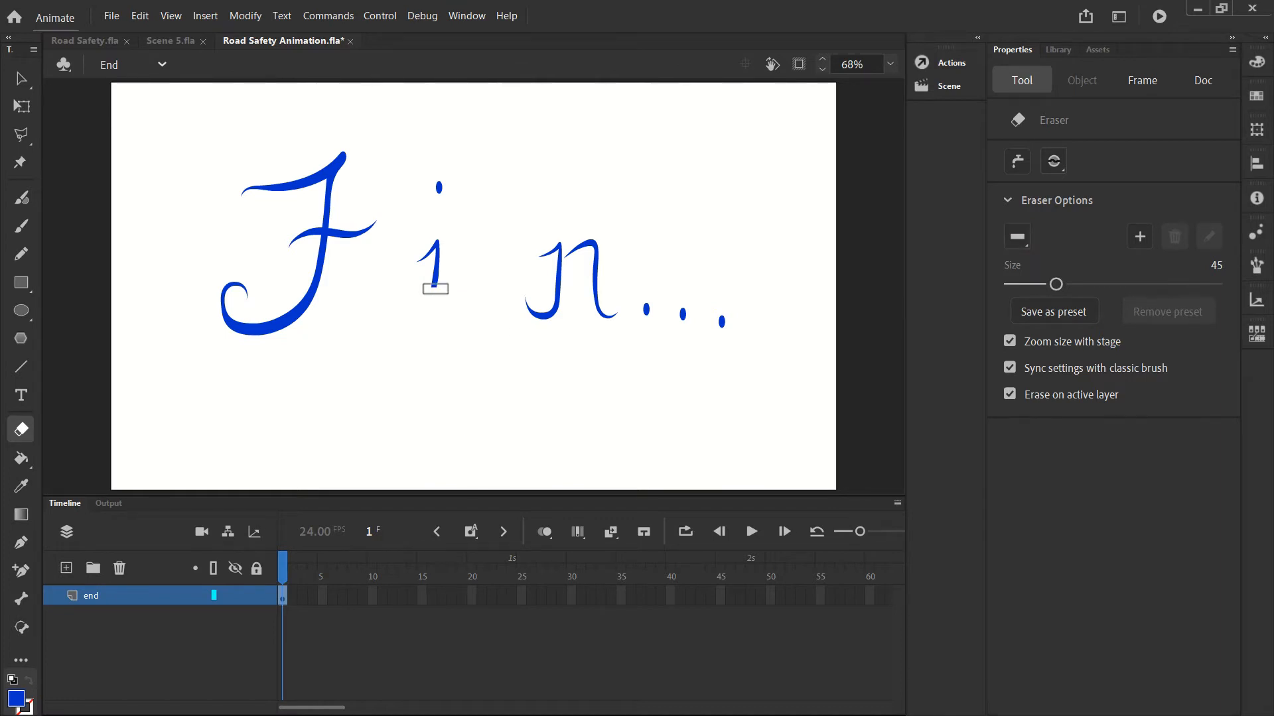
click(137, 16)
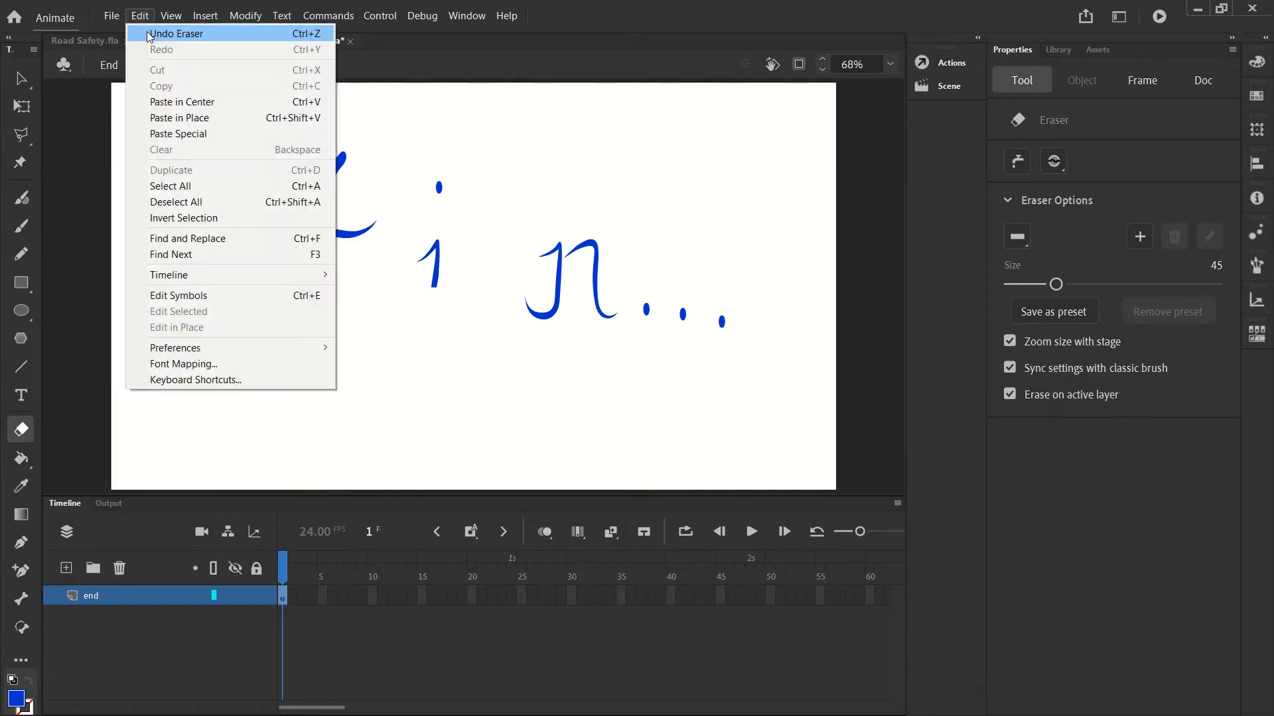
click(149, 34)
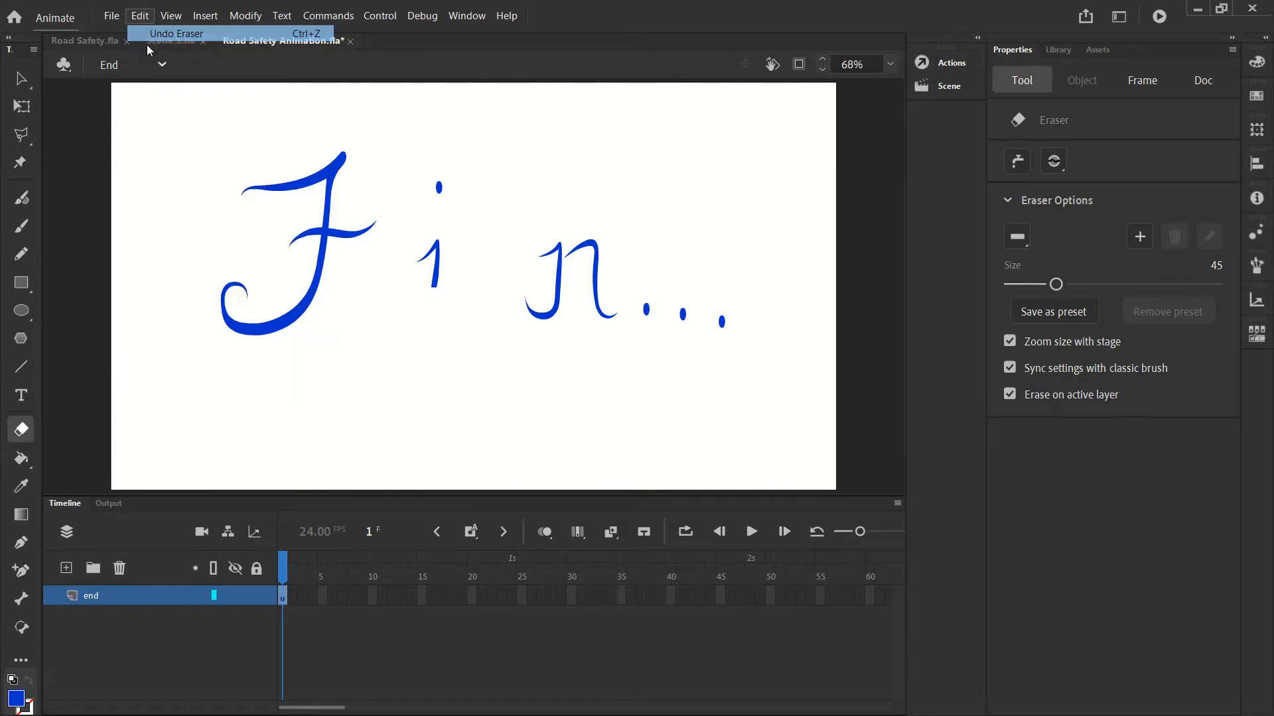
Try the diagonal and the steep, nearly vertical slanted eraser types.
click(1013, 240)
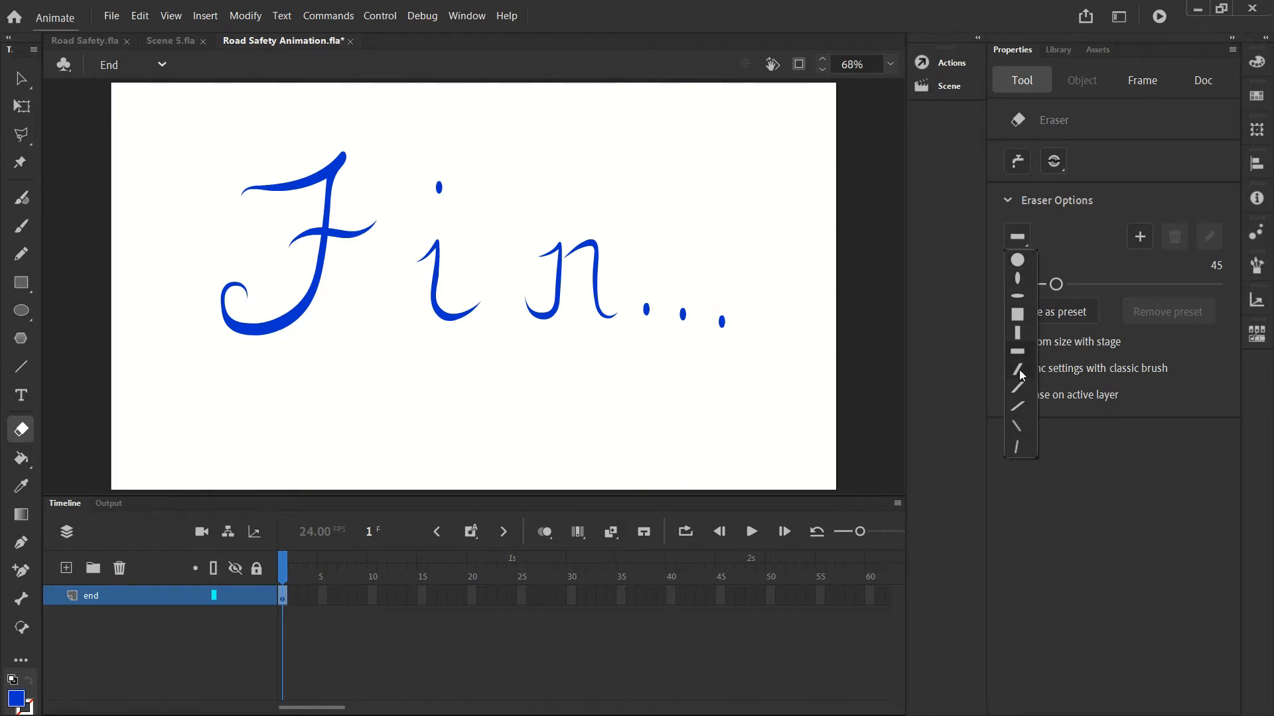
click(1015, 386)
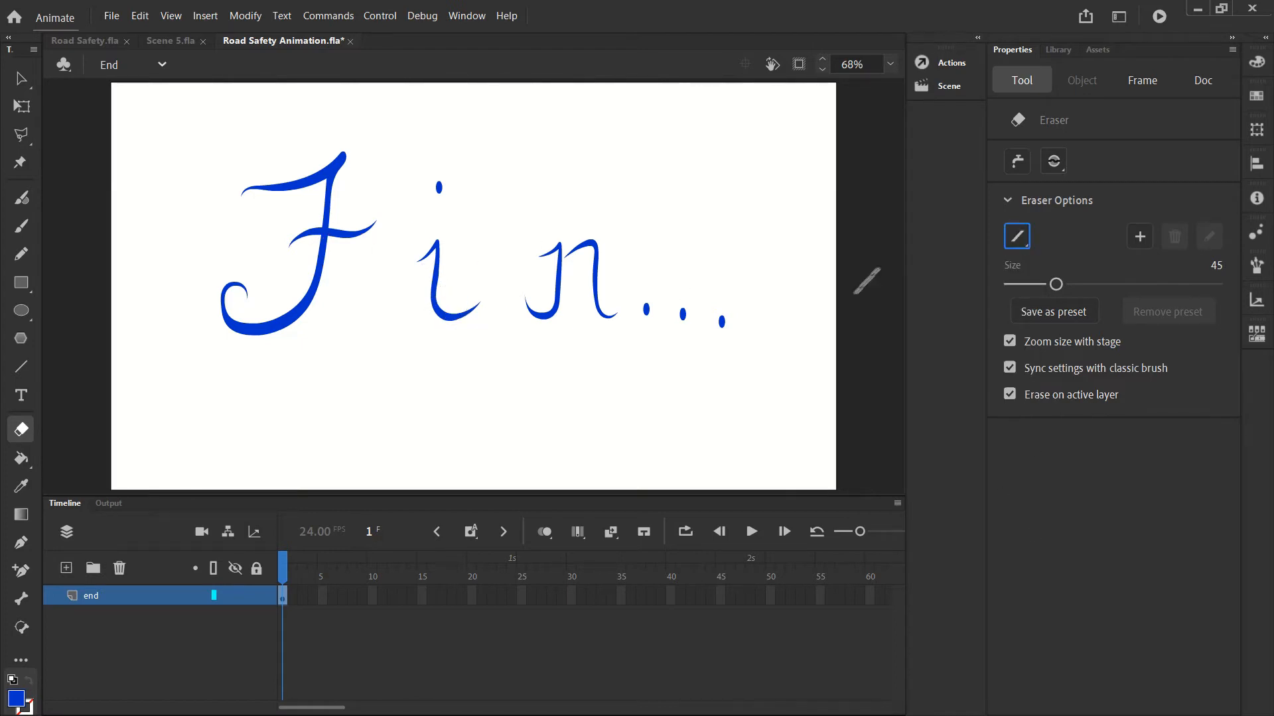
click(1017, 236)
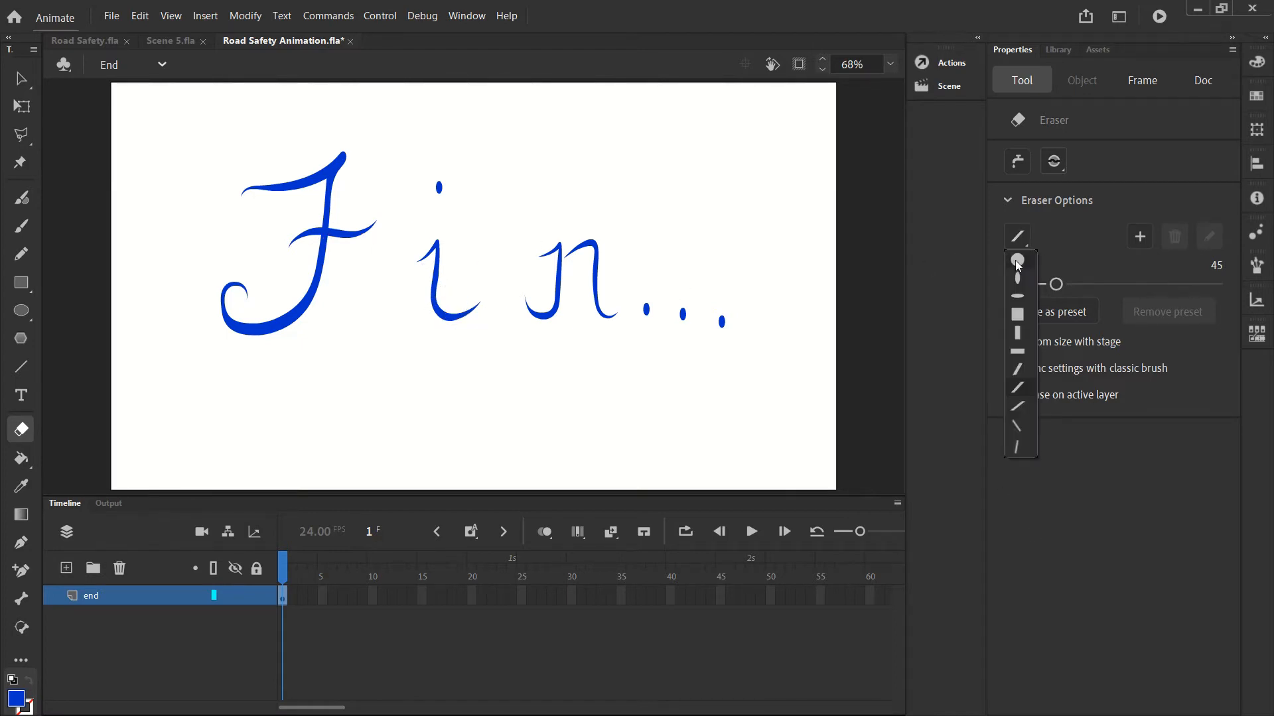
click(1016, 447)
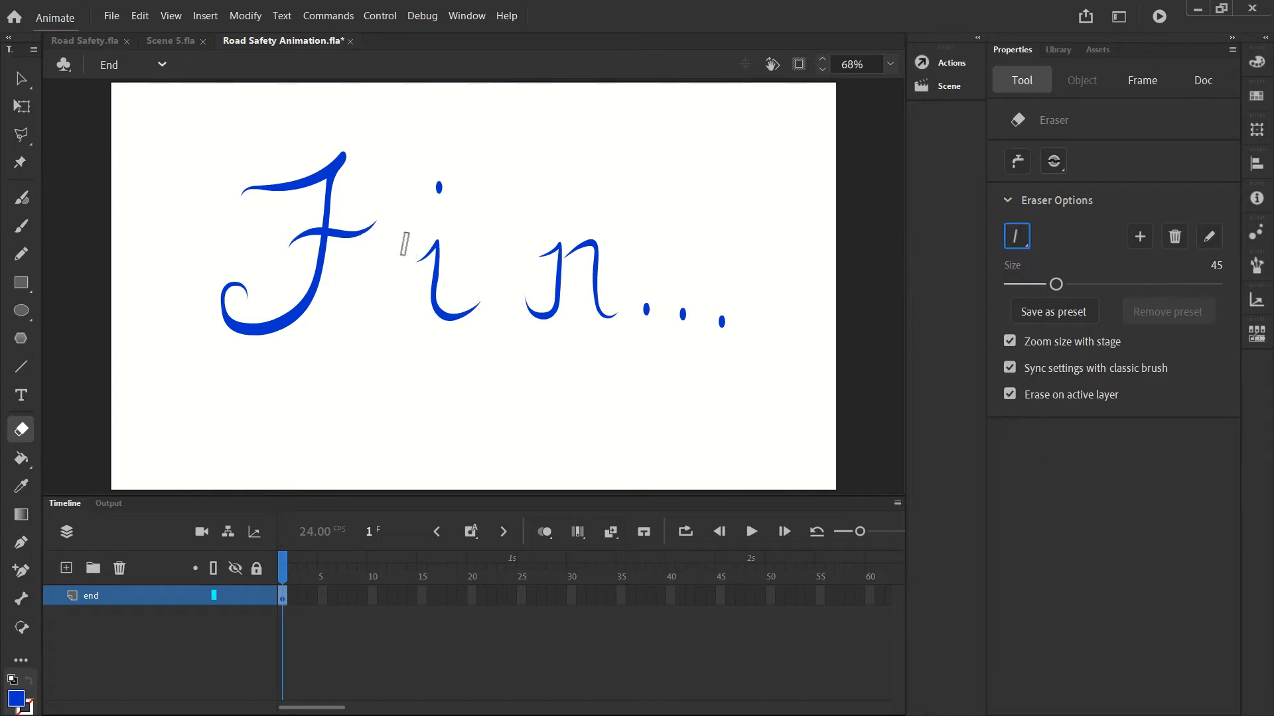
click(1017, 236)
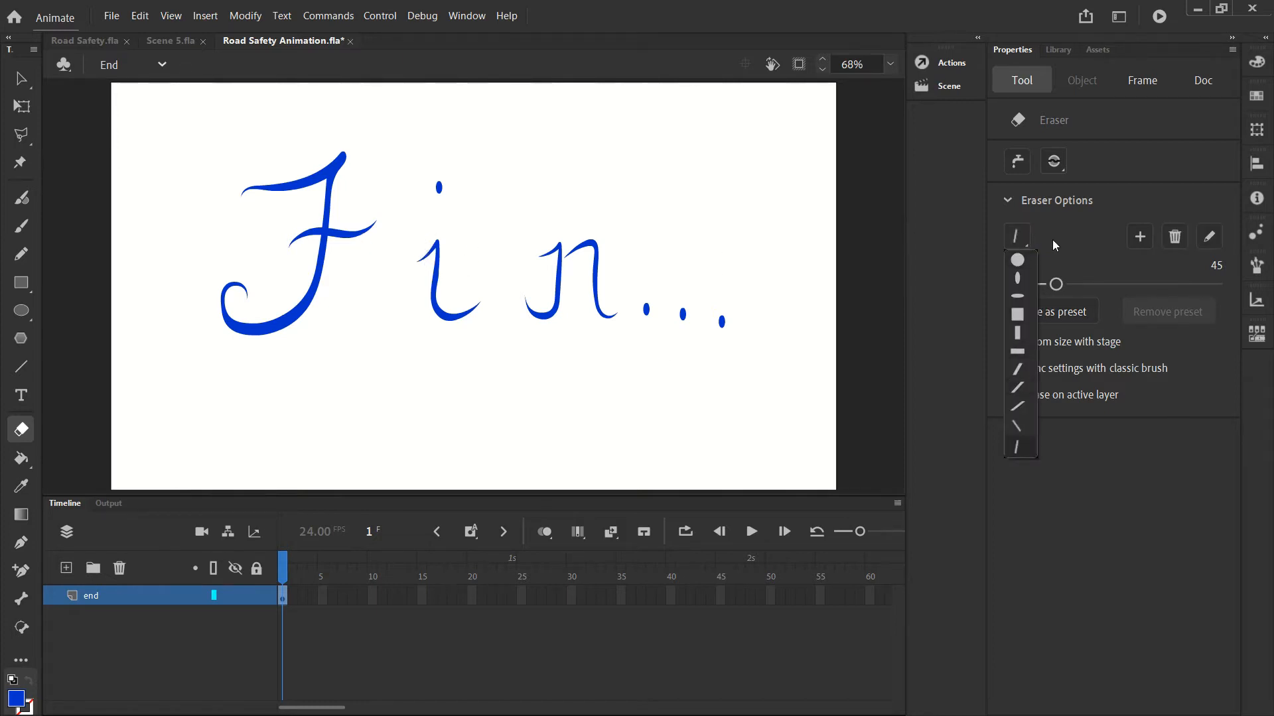
click(1048, 247)
click(1022, 237)
click(1085, 242)
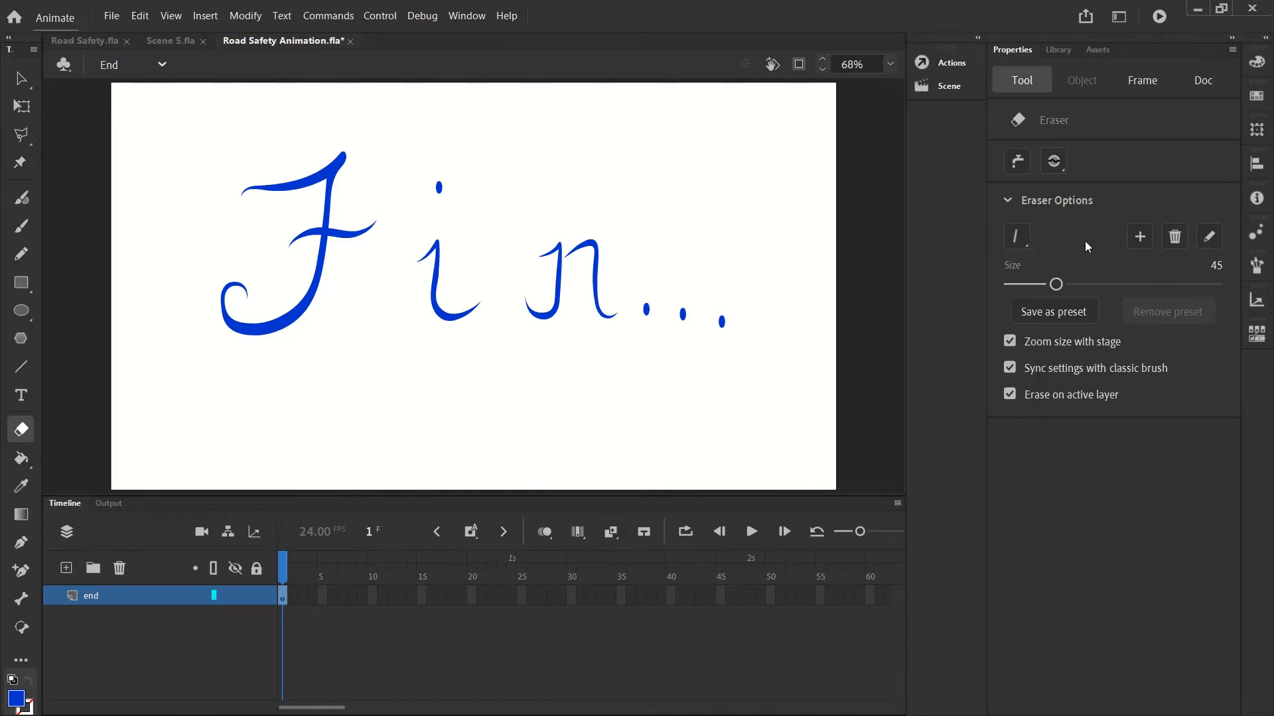
Try defining a custom square eraser nib with angle 45 and flatness 58%, and cancel it.
click(1140, 238)
click(529, 329)
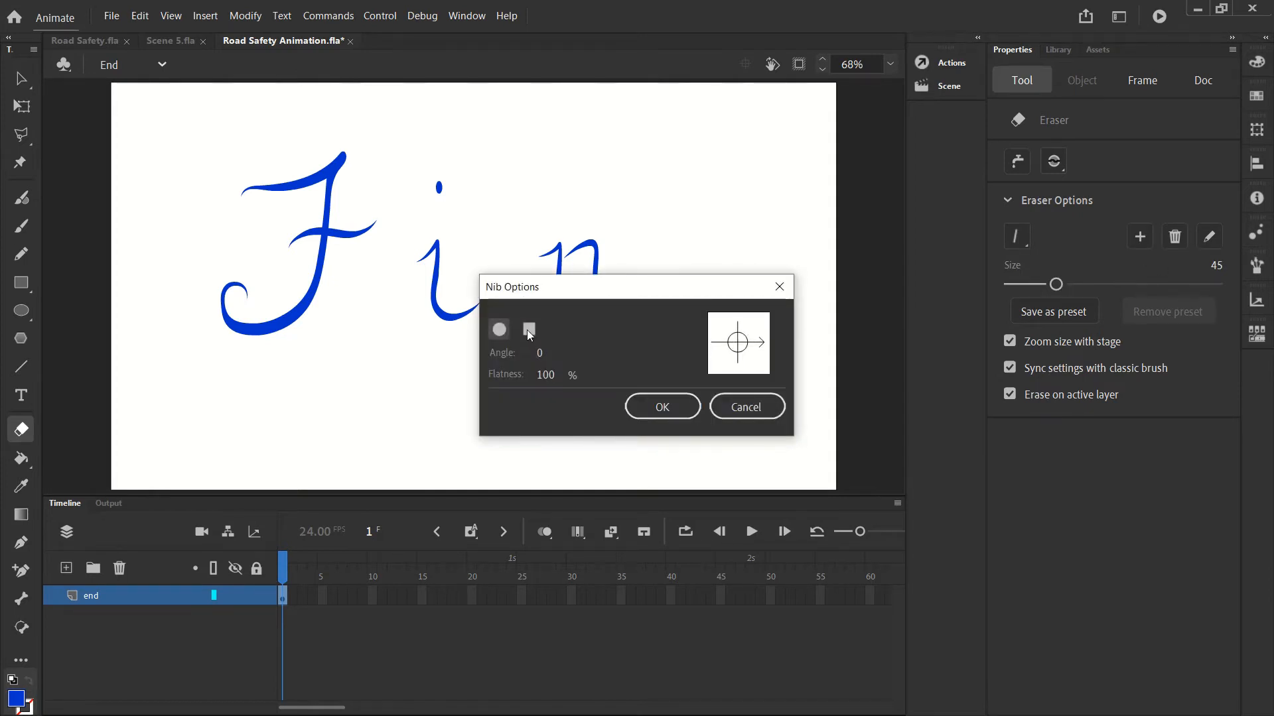
click(530, 329)
mouse_move(540, 356)
mouse_down()
mouse_move(565, 354)
mouse_move(518, 378)
mouse_move(561, 353)
mouse_up()
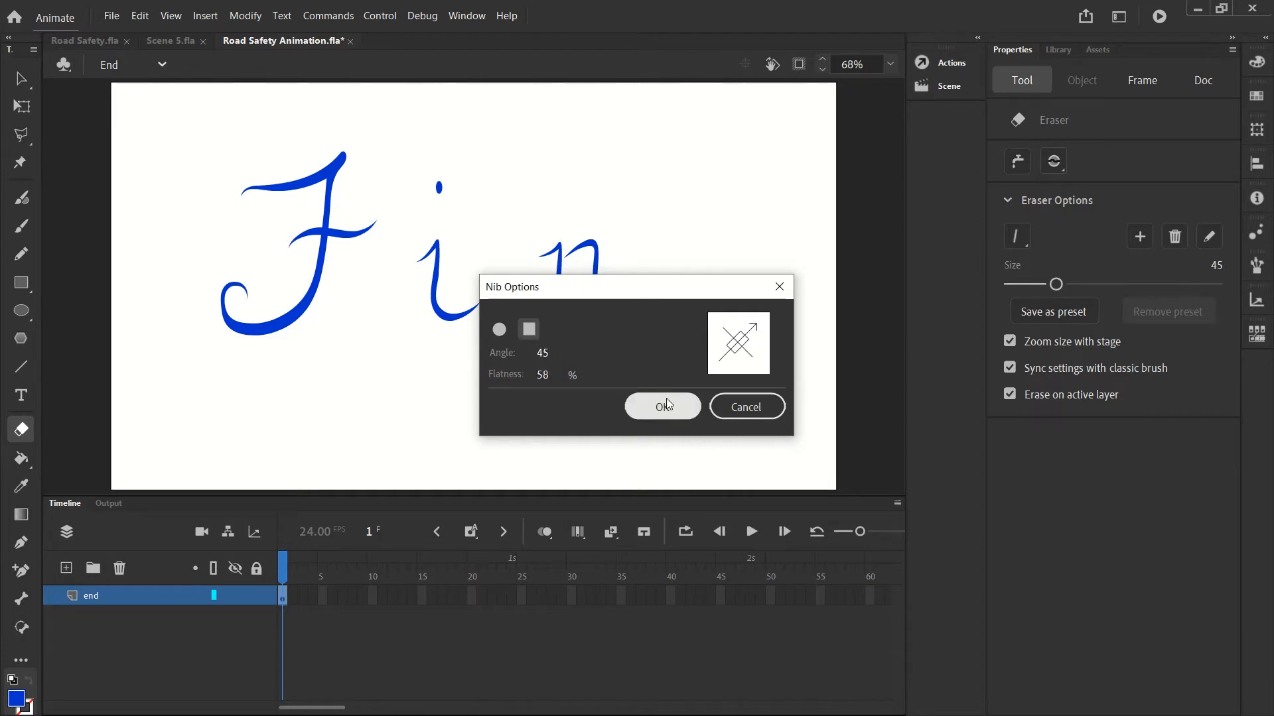
click(783, 407)
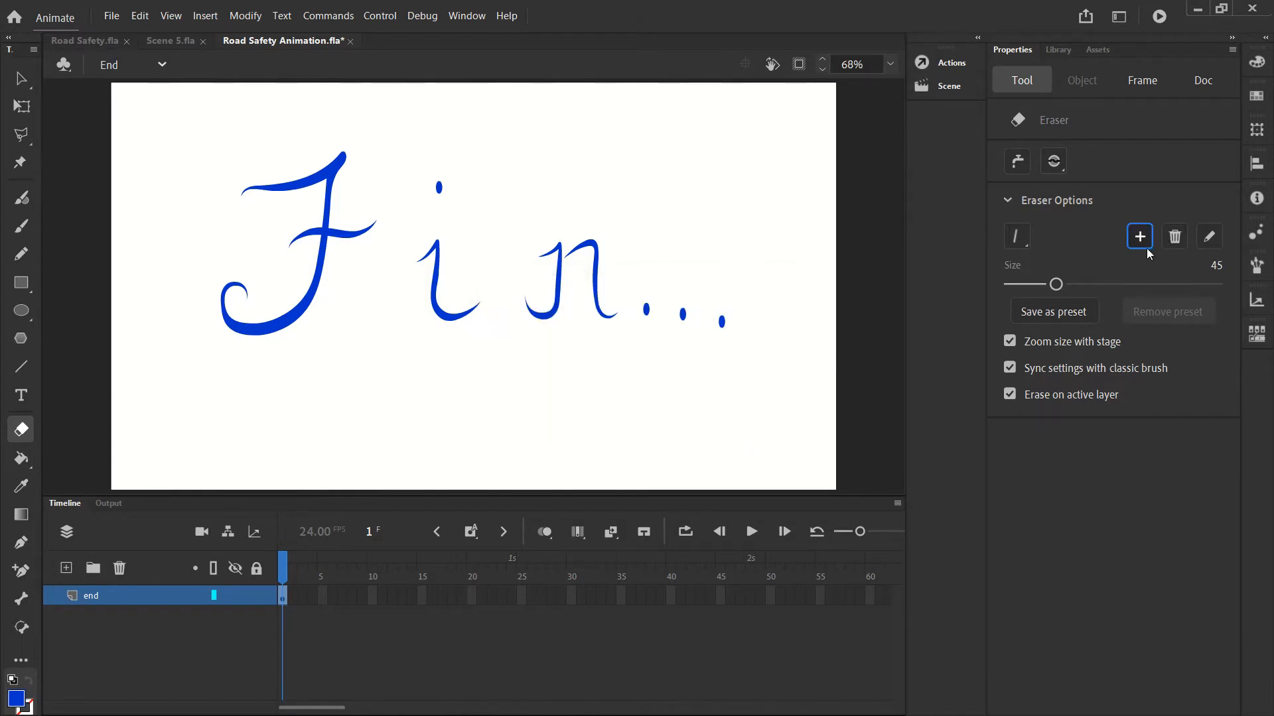
Set the eraser type to the thin, shallow diagonal slanted shape.
click(1023, 238)
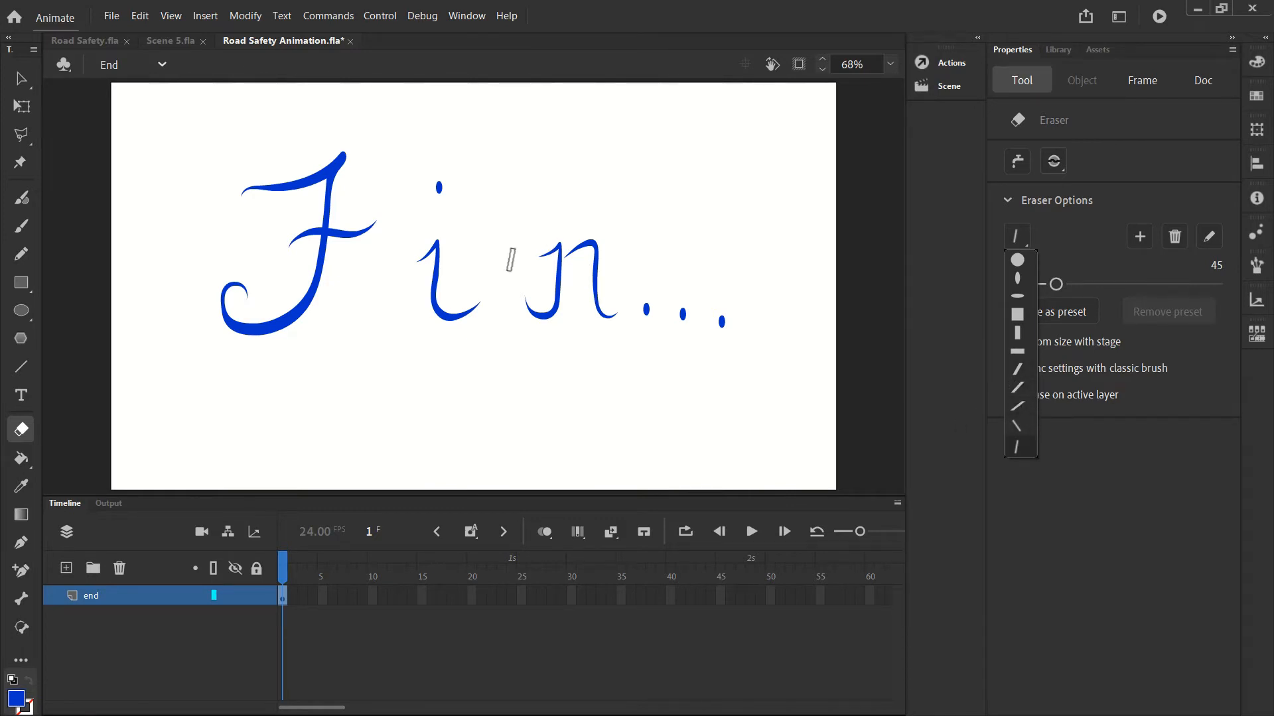
click(1152, 500)
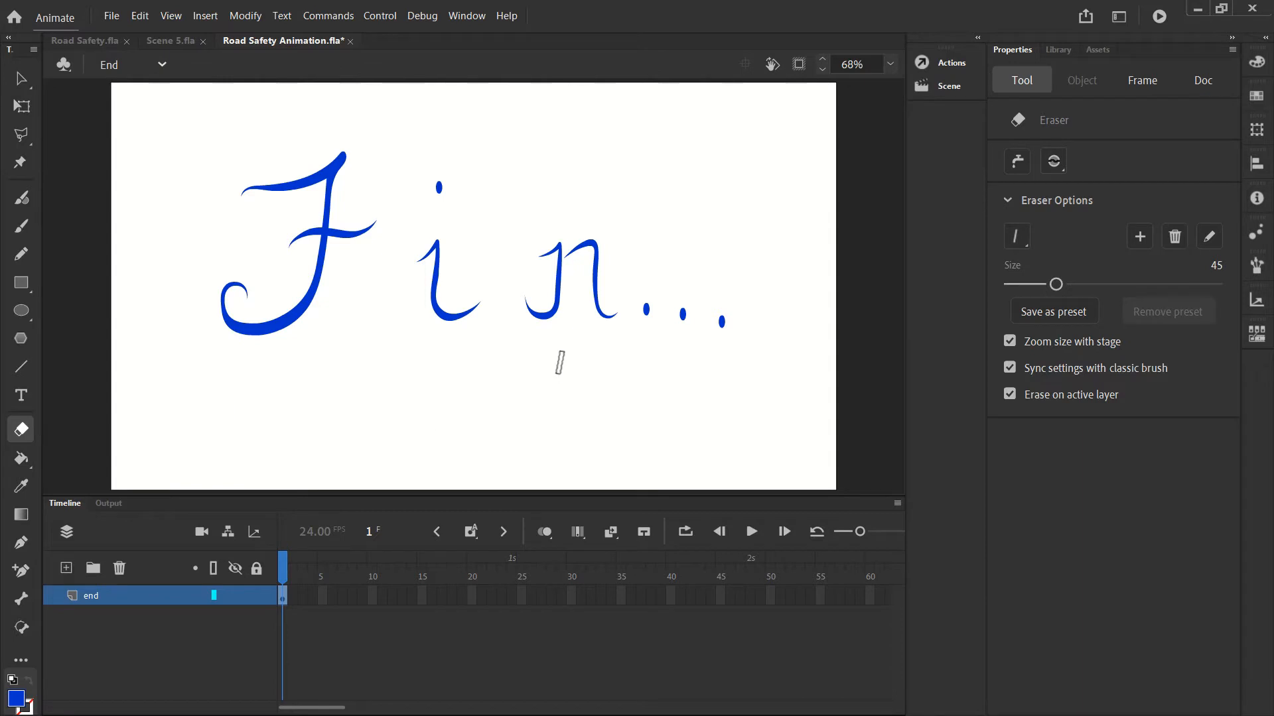
click(1024, 236)
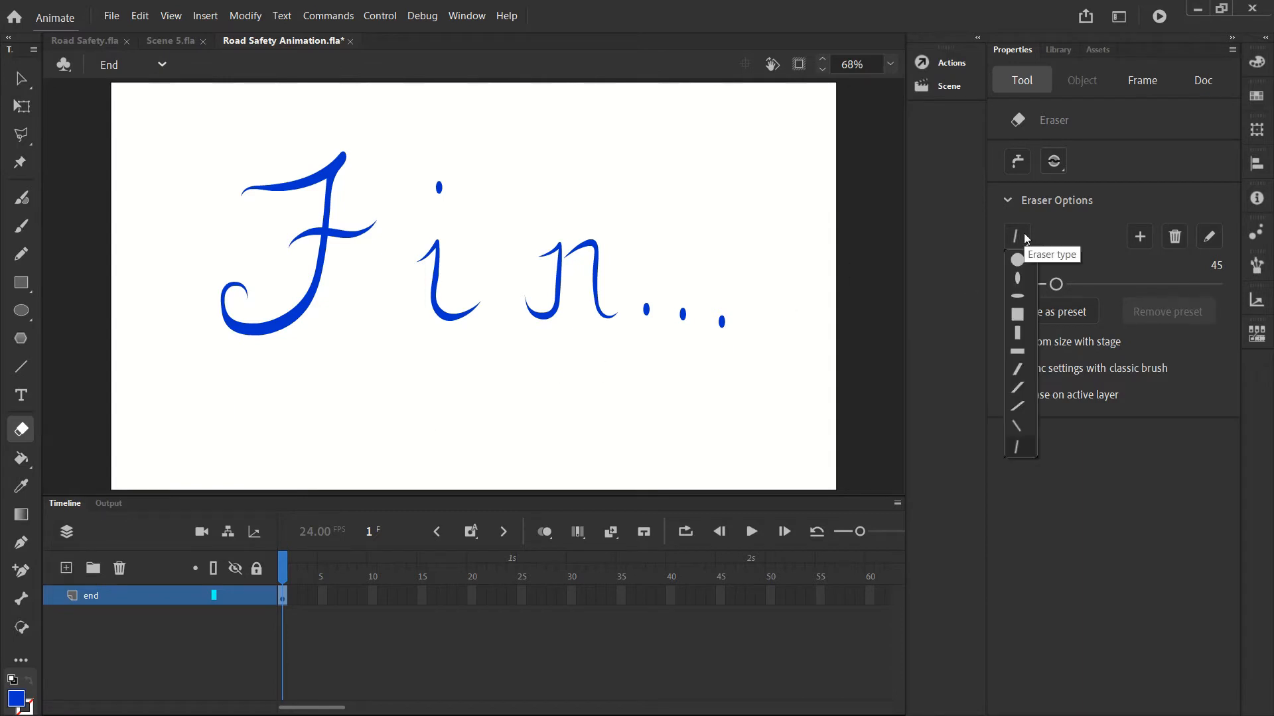
click(1019, 408)
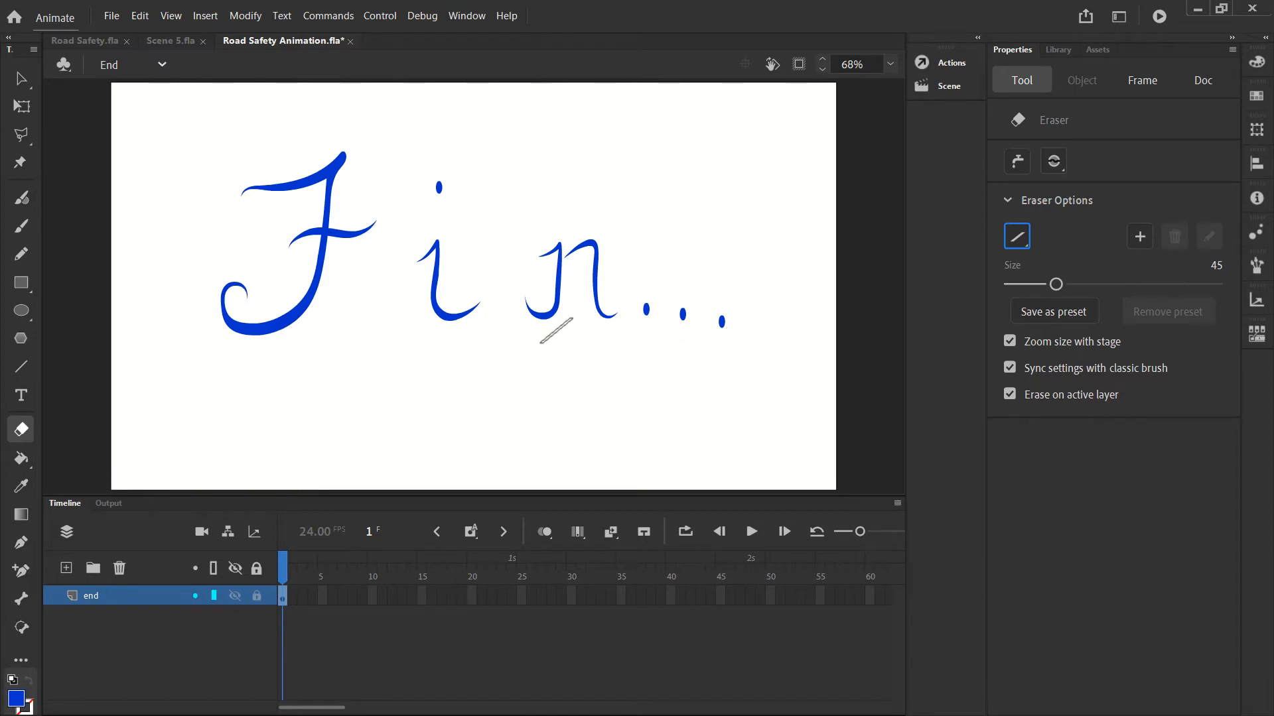
click(284, 594)
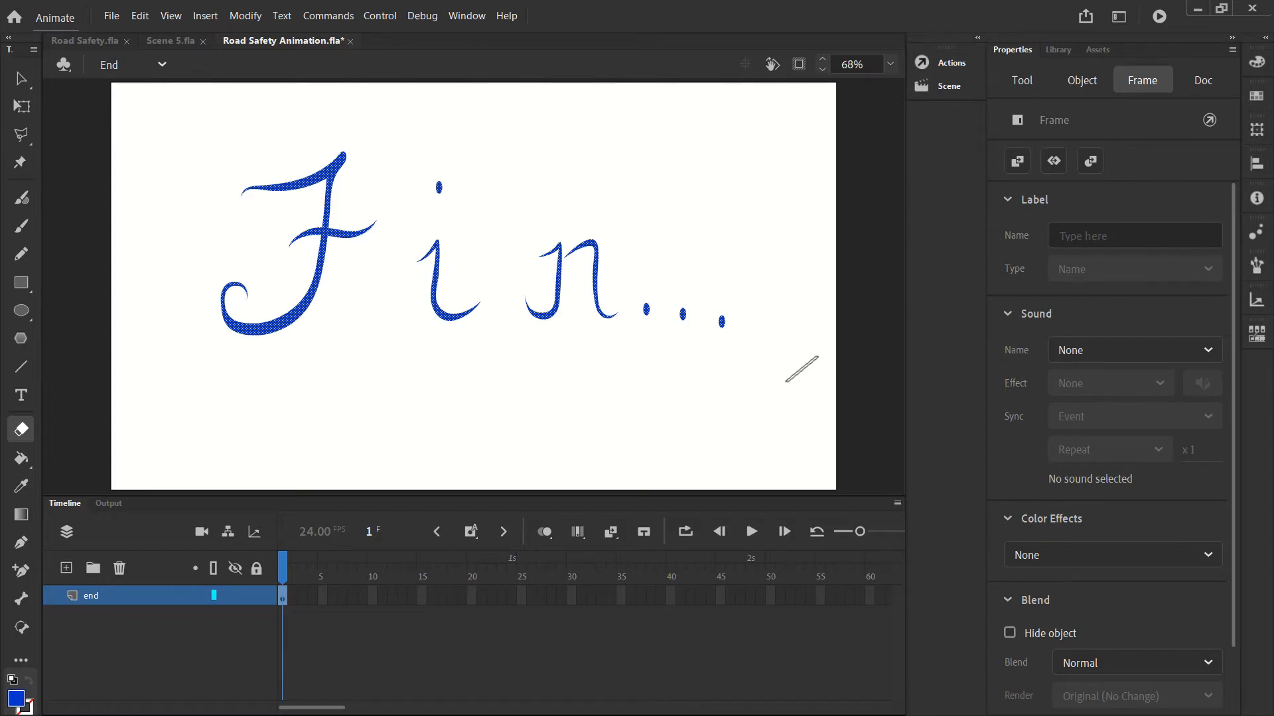
right_click(285, 598)
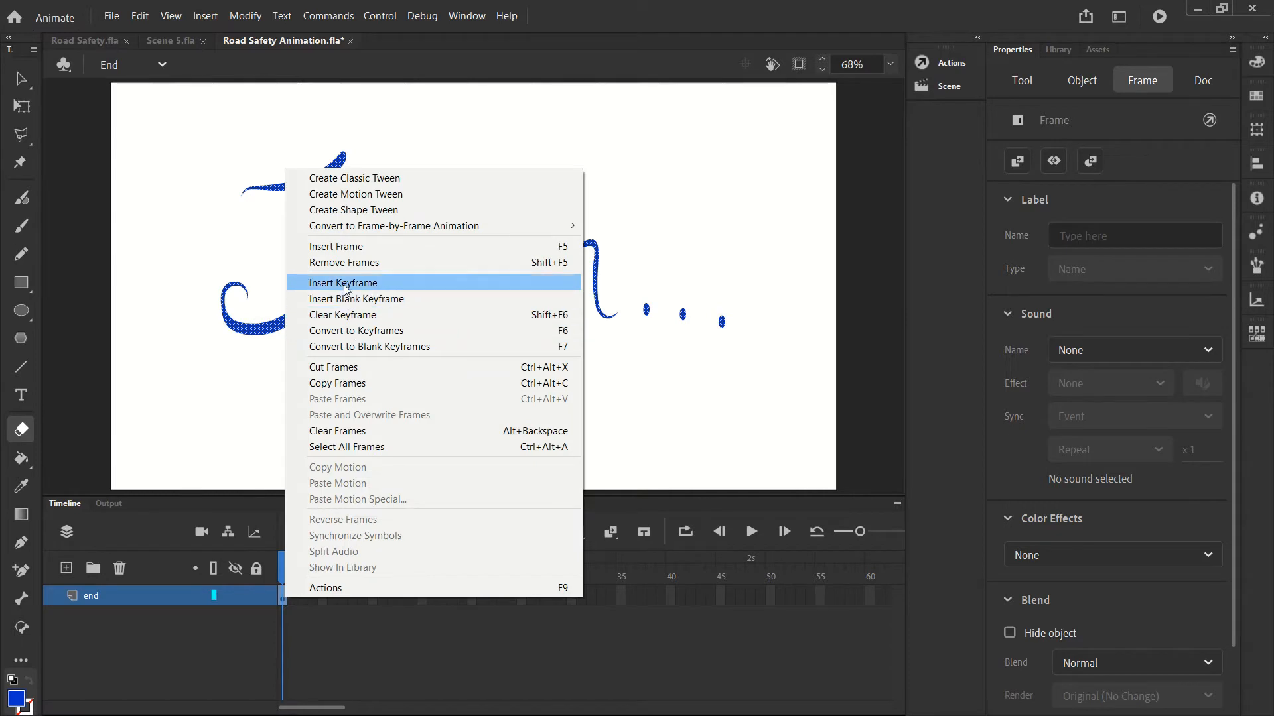
click(284, 605)
click(303, 597)
click(353, 597)
click(413, 597)
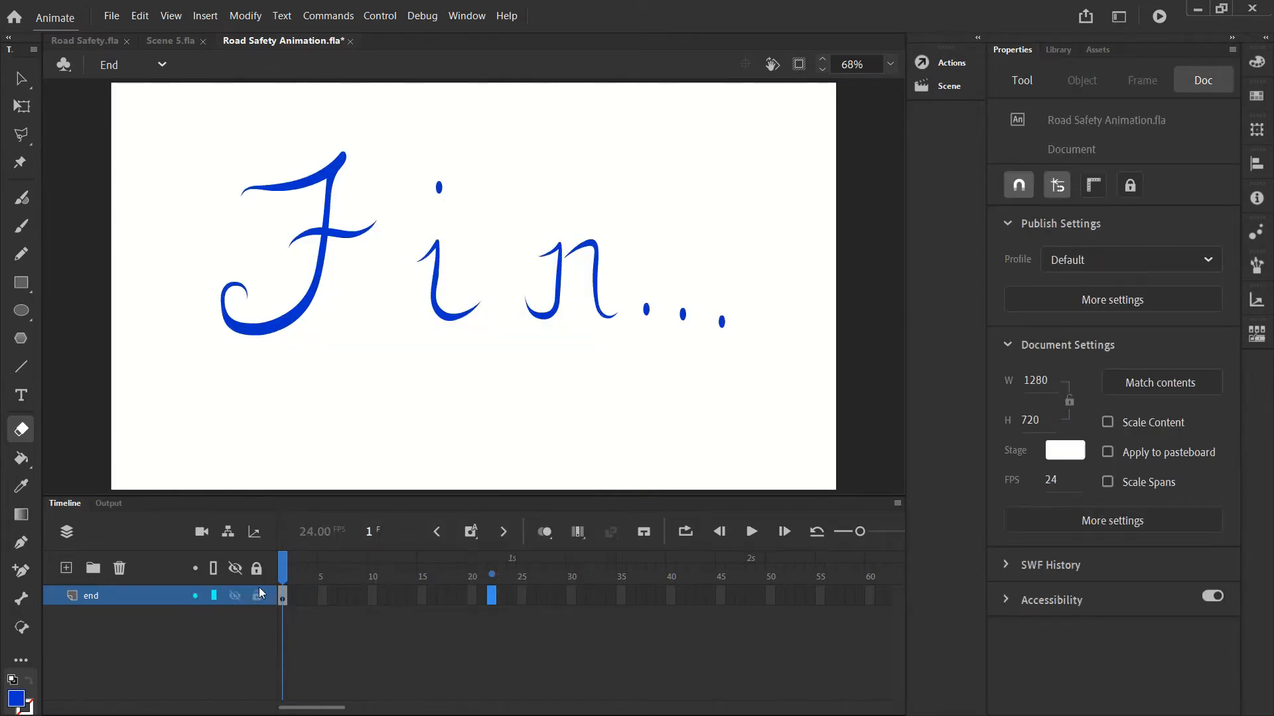
Insert keyframes at frames 2, 3 and 4 of the end layer, erasing one more trailing dot in each, starting with the last.
click(283, 595)
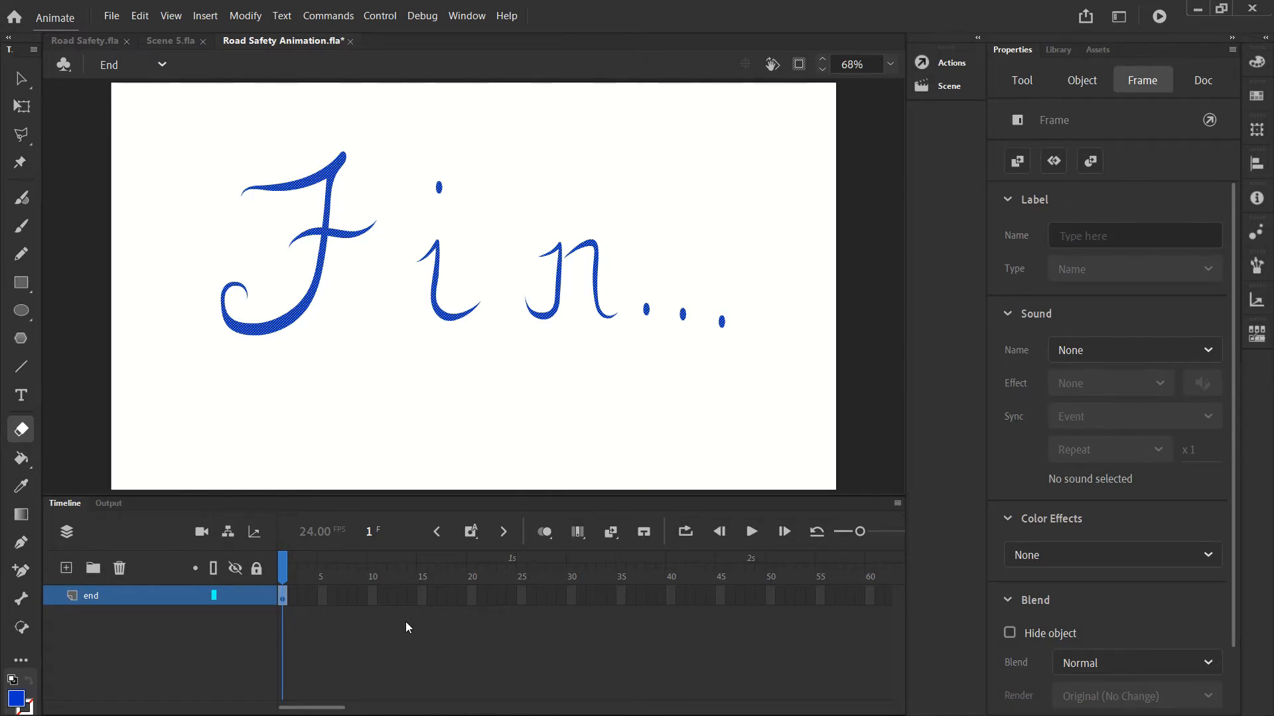
key(F6)
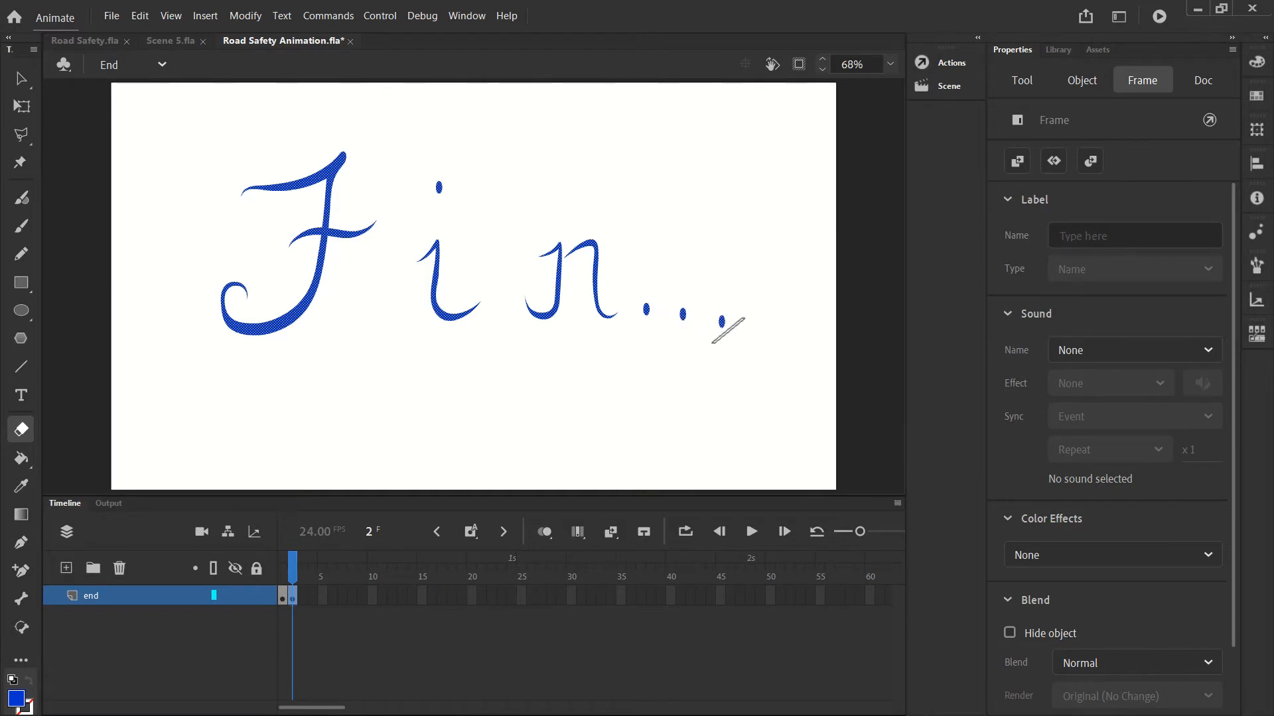
drag(711, 308, 730, 324)
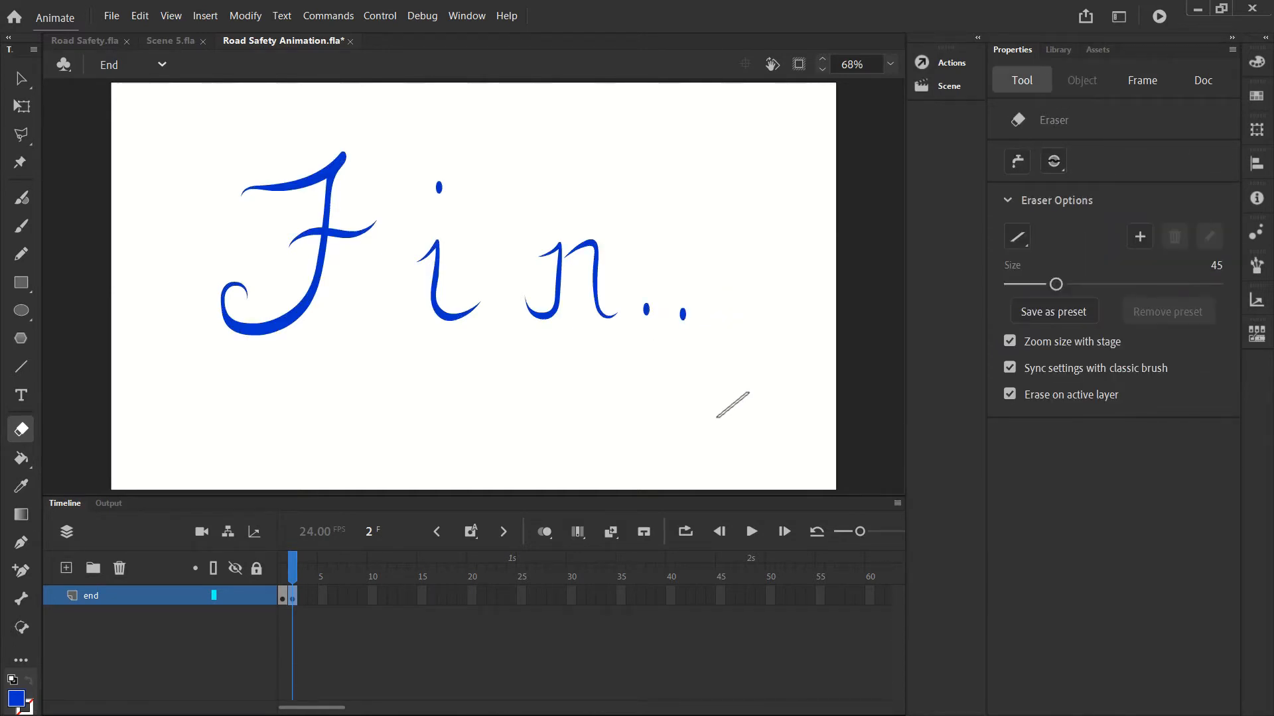
key(F6)
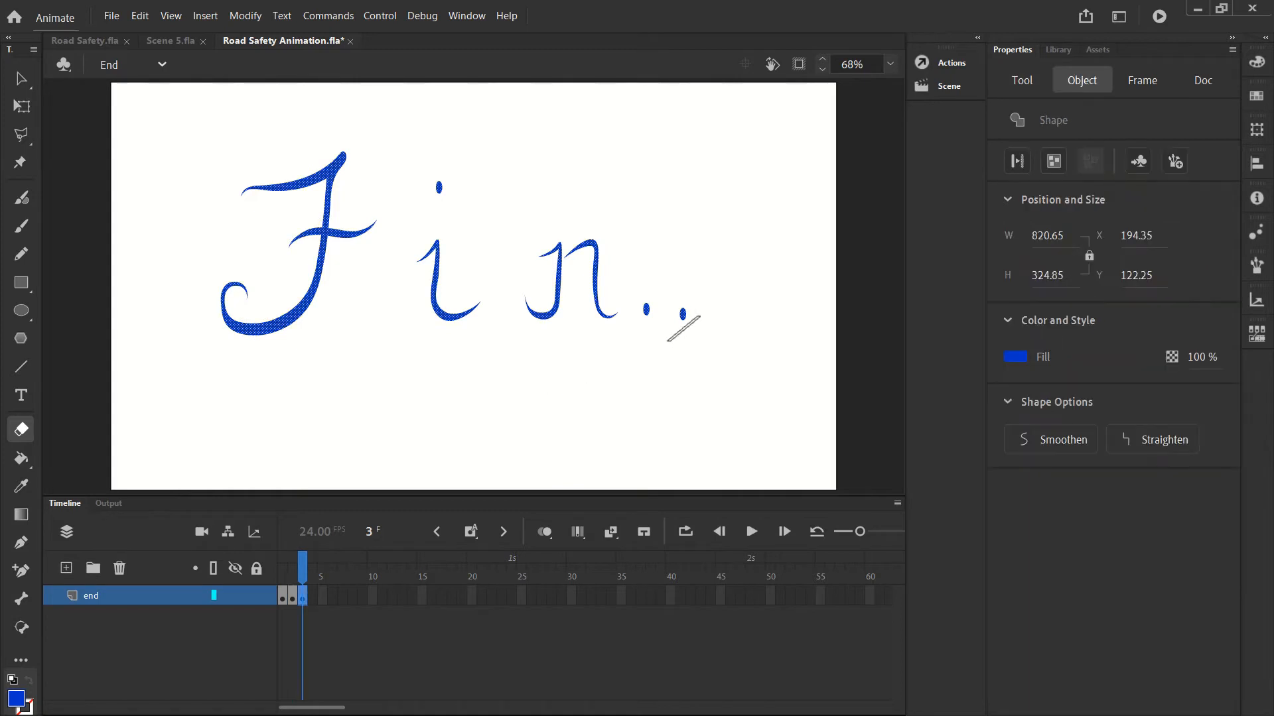
drag(676, 307, 693, 322)
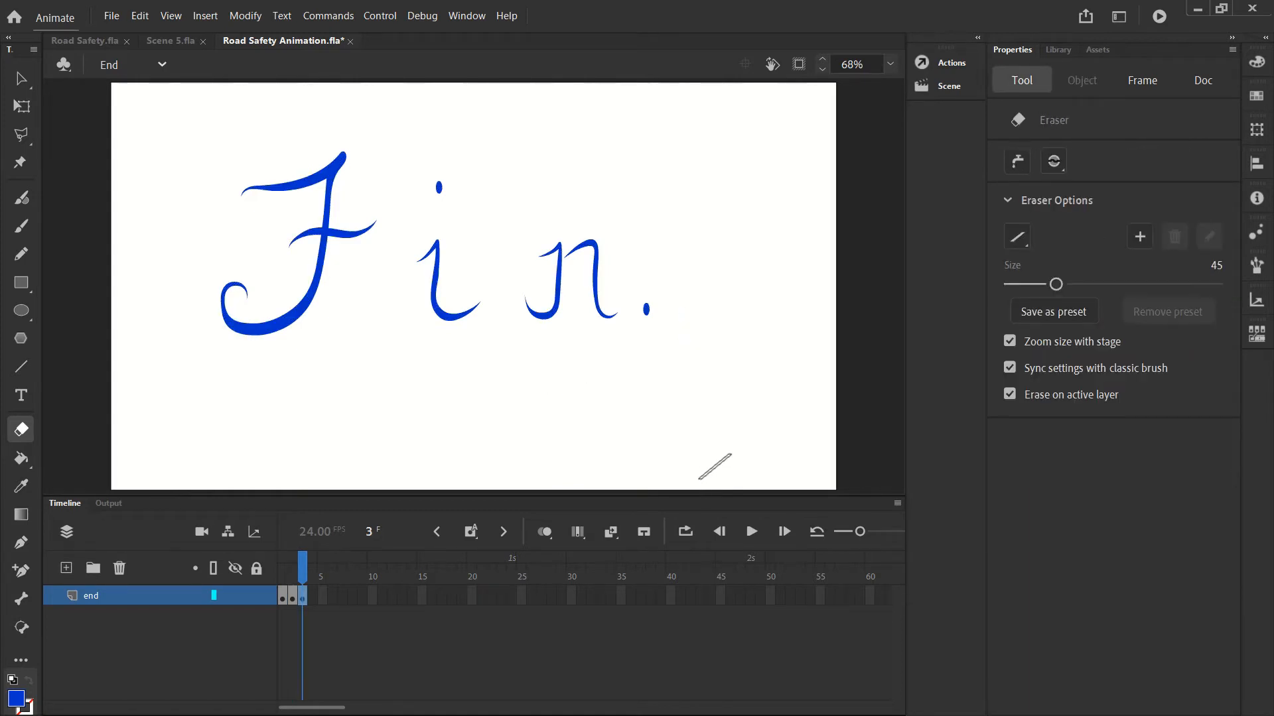
key(F6)
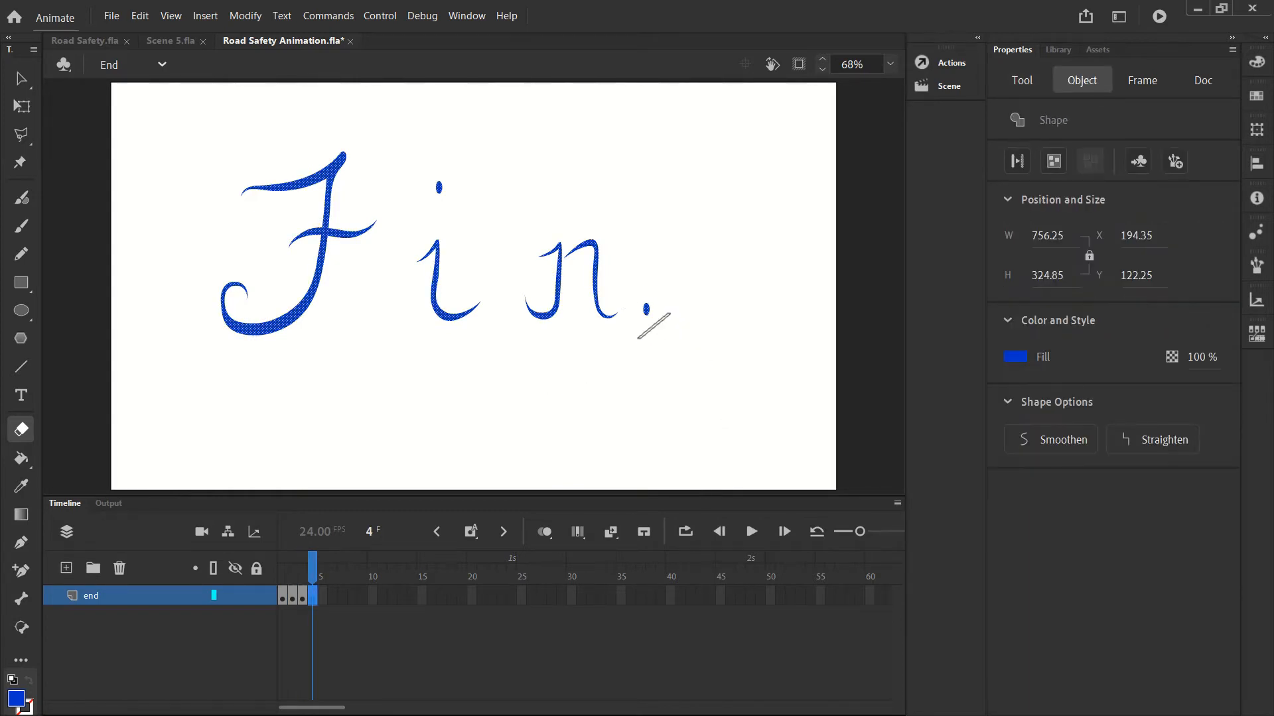
drag(653, 325, 645, 311)
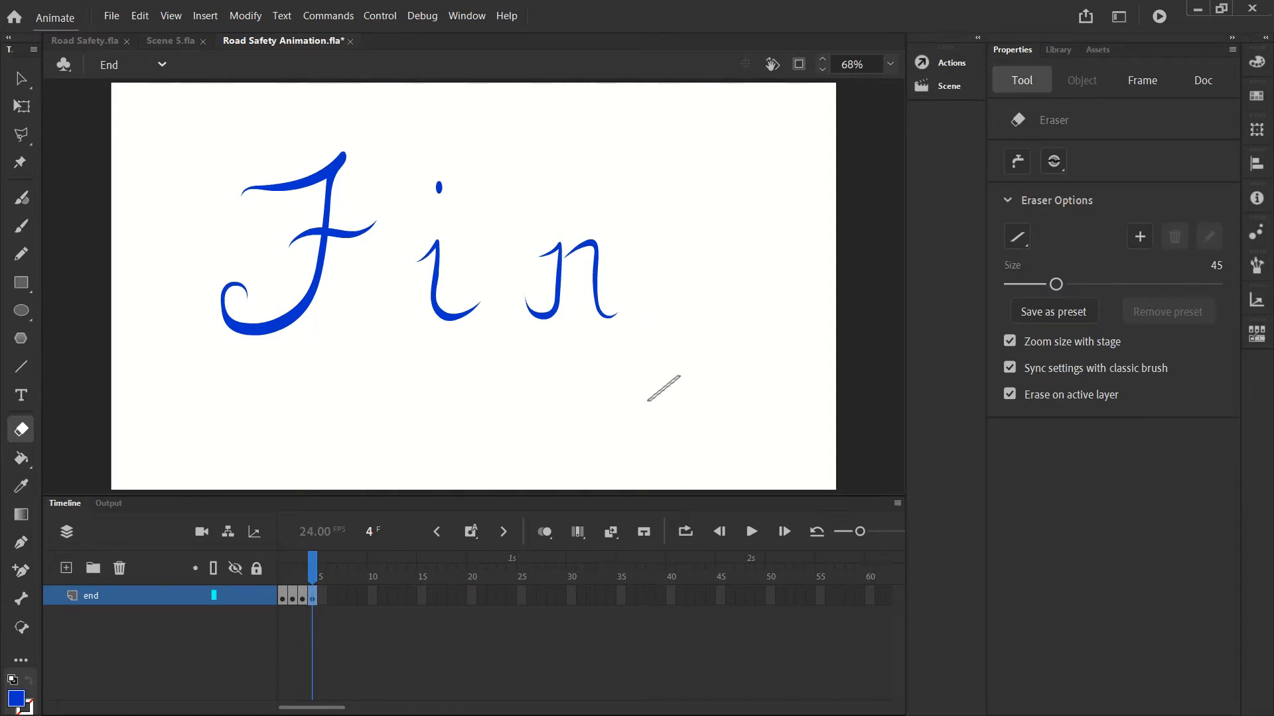
Play back the end layer's erasing animation twice to preview frames 1 to 4.
click(752, 531)
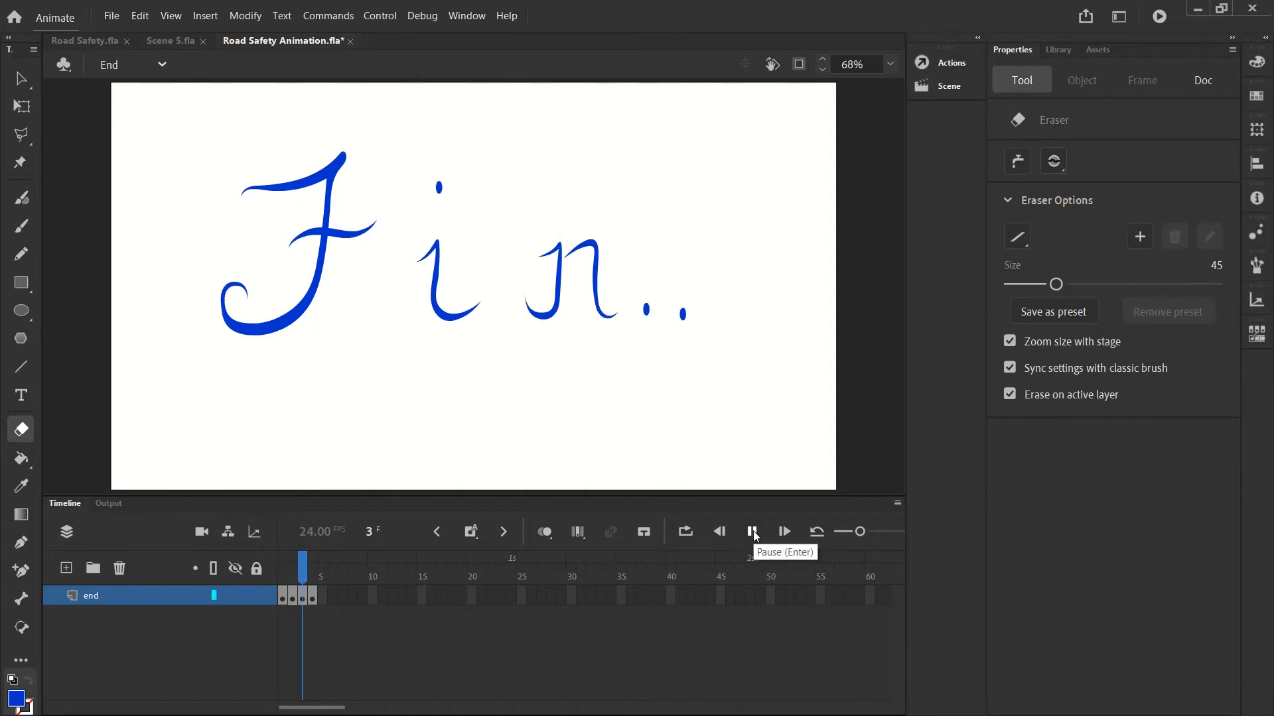
click(752, 531)
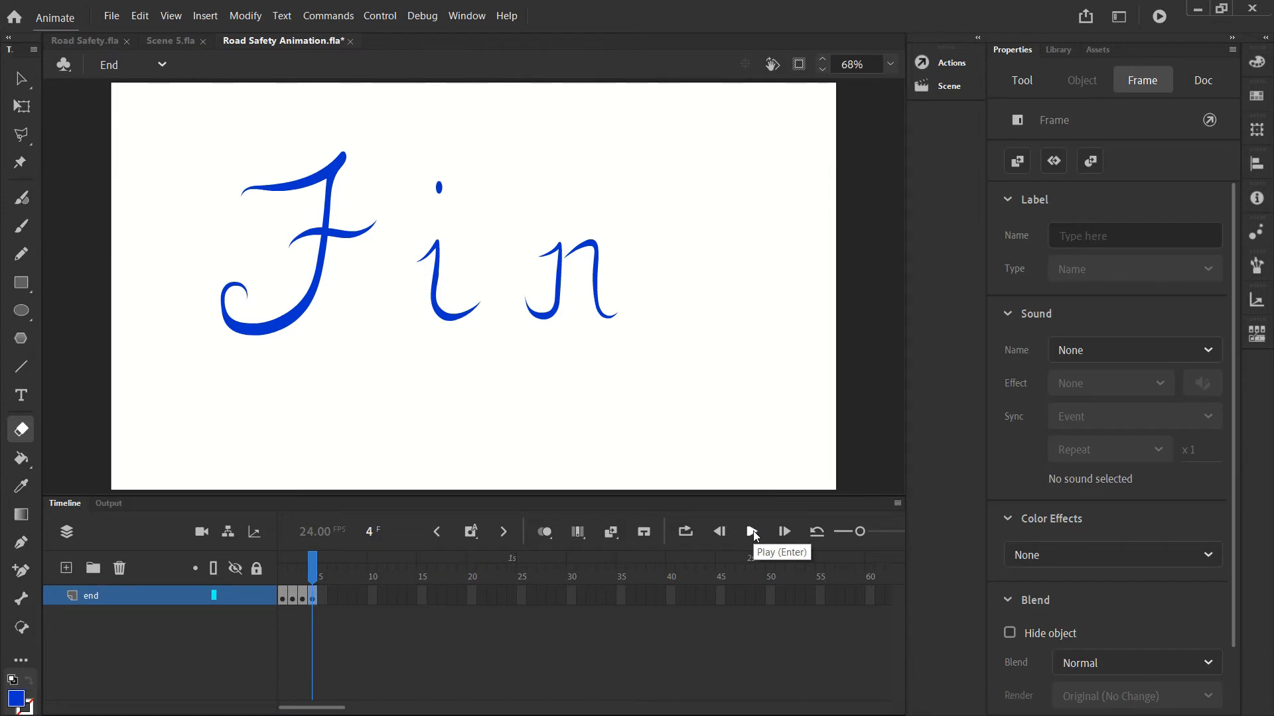
click(752, 531)
click(752, 531)
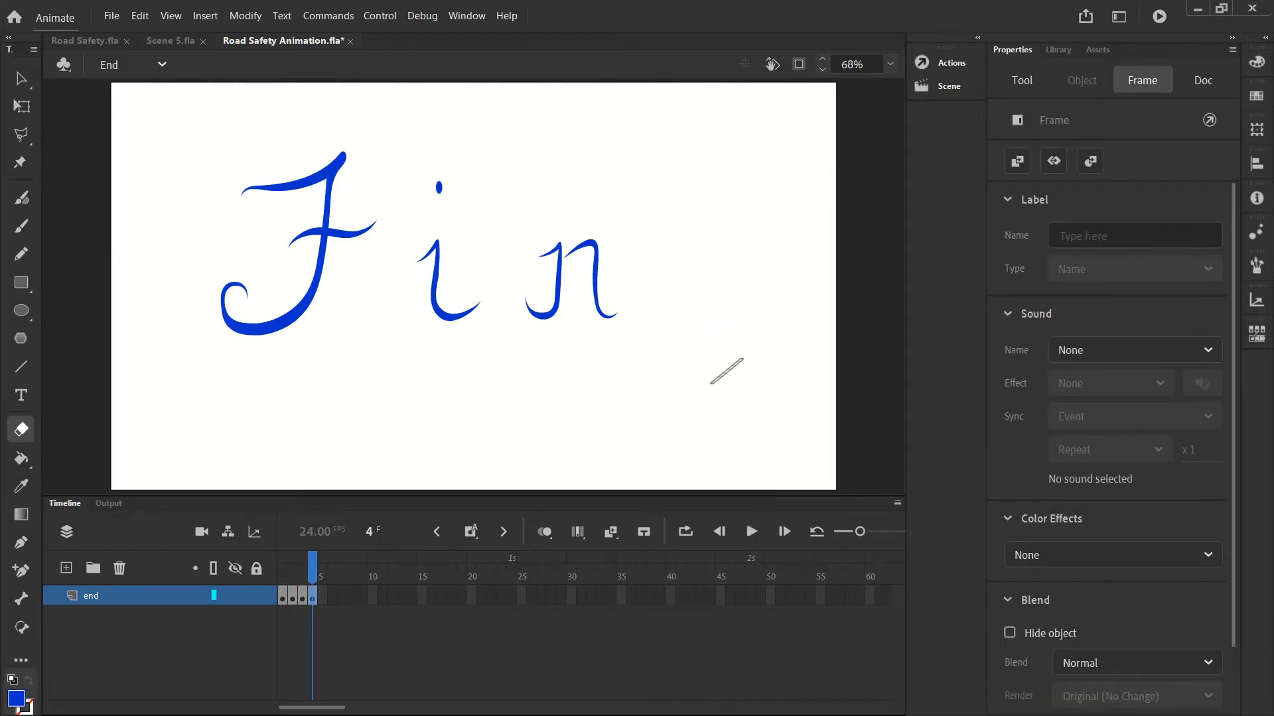
Insert a keyframe at frame 5 and erase the tip of the n's tail with the backward-slanted eraser type.
click(317, 595)
key(F6)
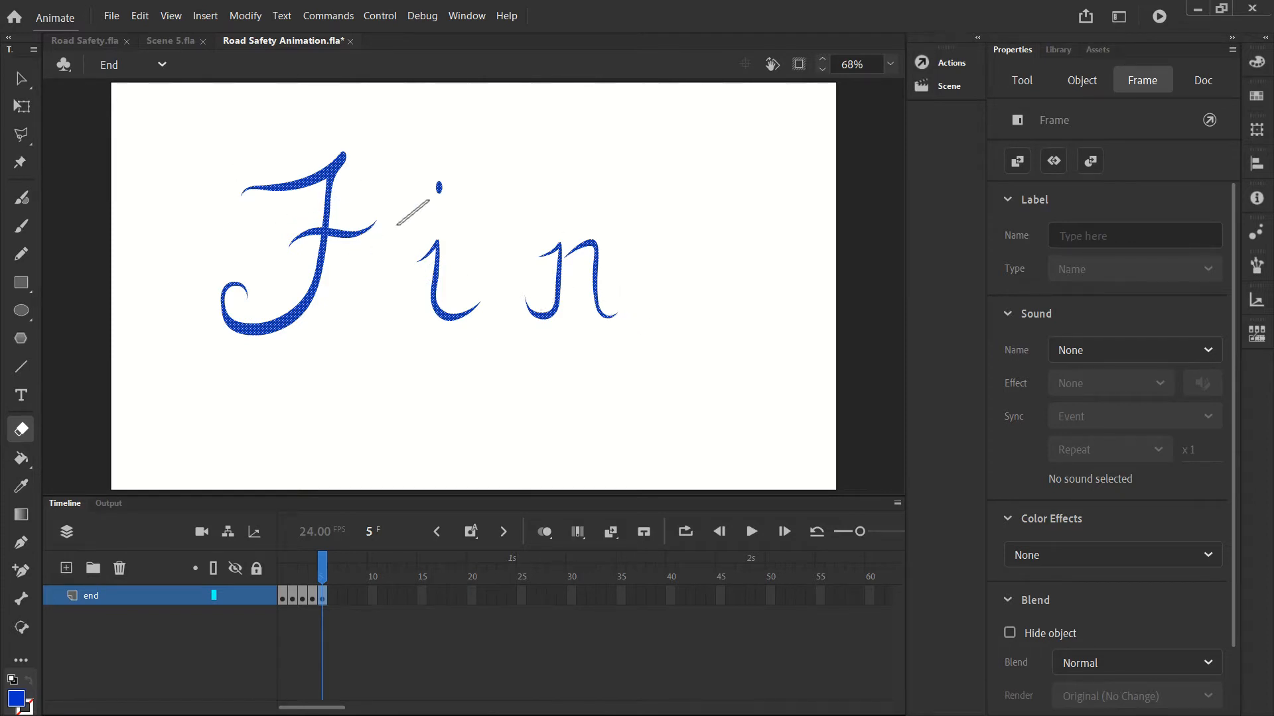
click(1020, 83)
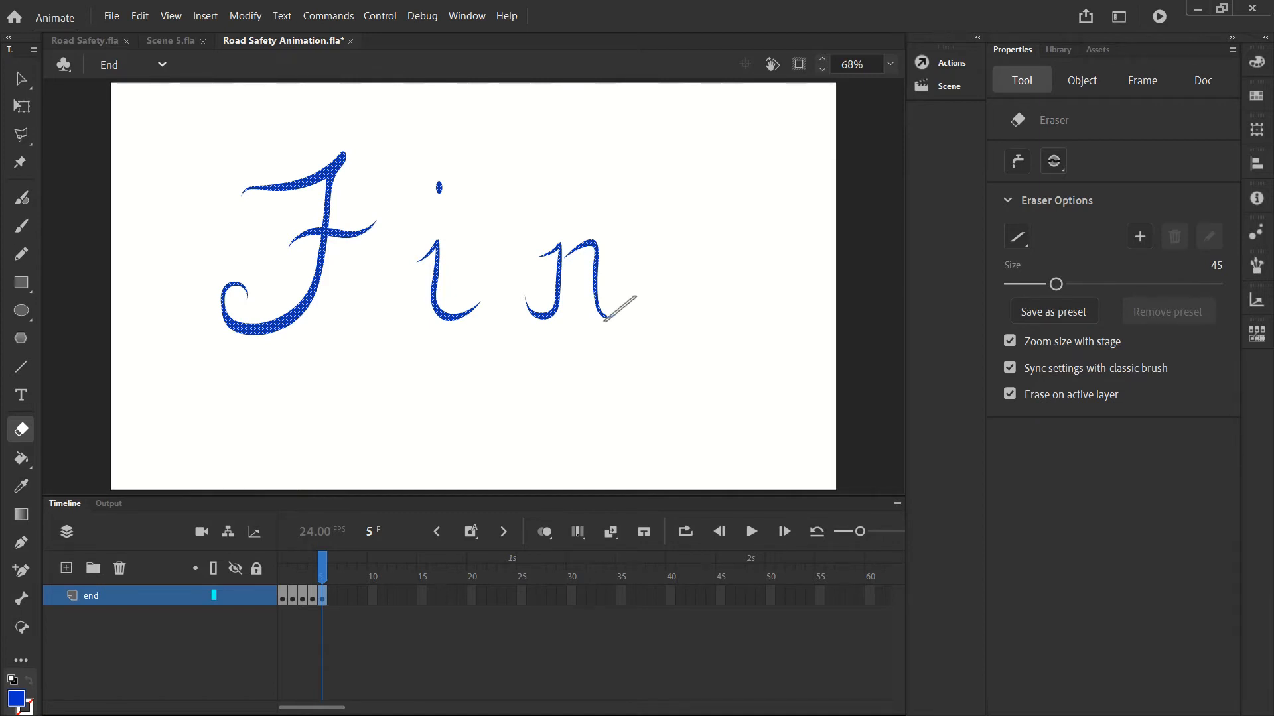
click(1021, 237)
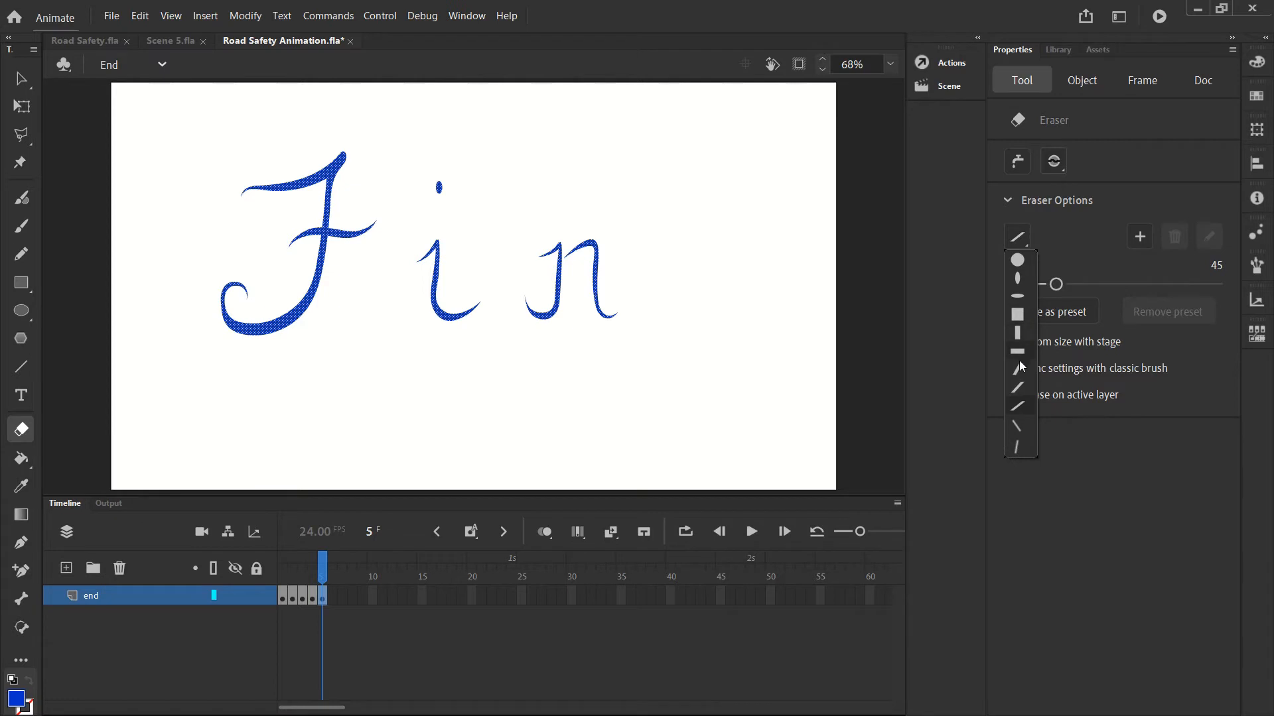
click(1015, 427)
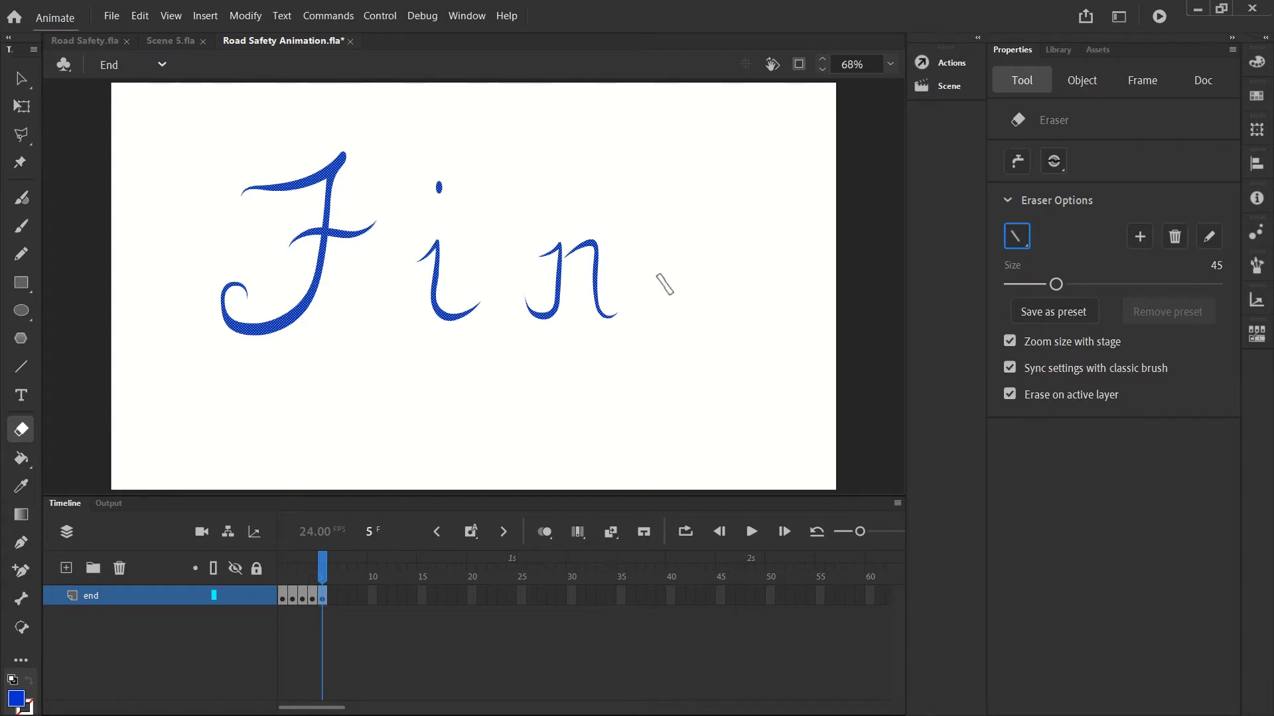
click(623, 312)
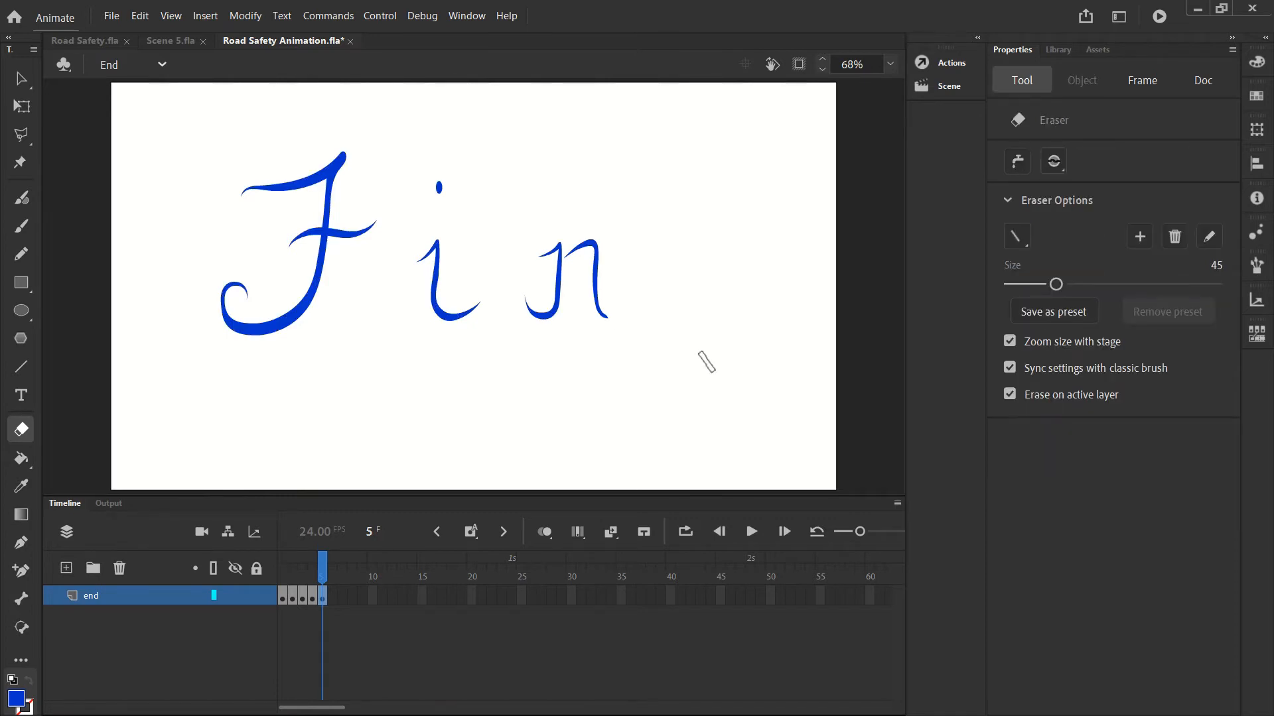
Insert a keyframe at frame 6 and erase more of the n's tail with the thin, shallow forward-diagonal eraser type.
key(F6)
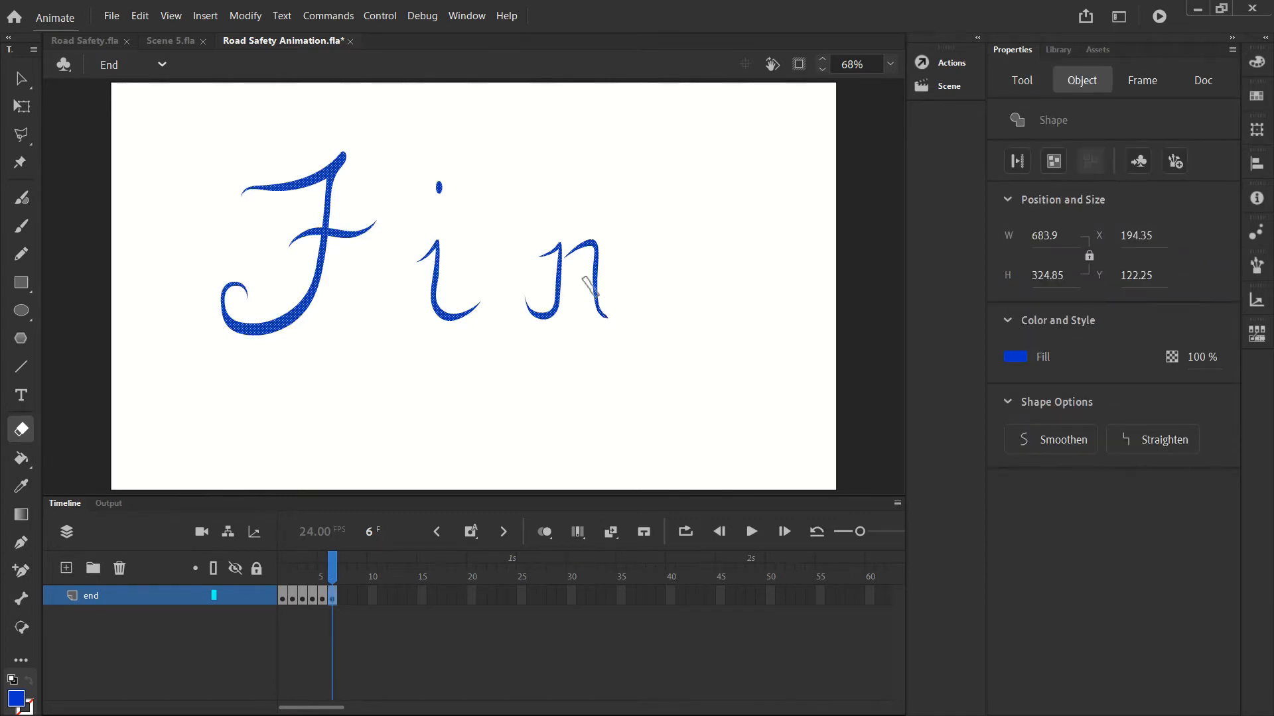
click(1024, 81)
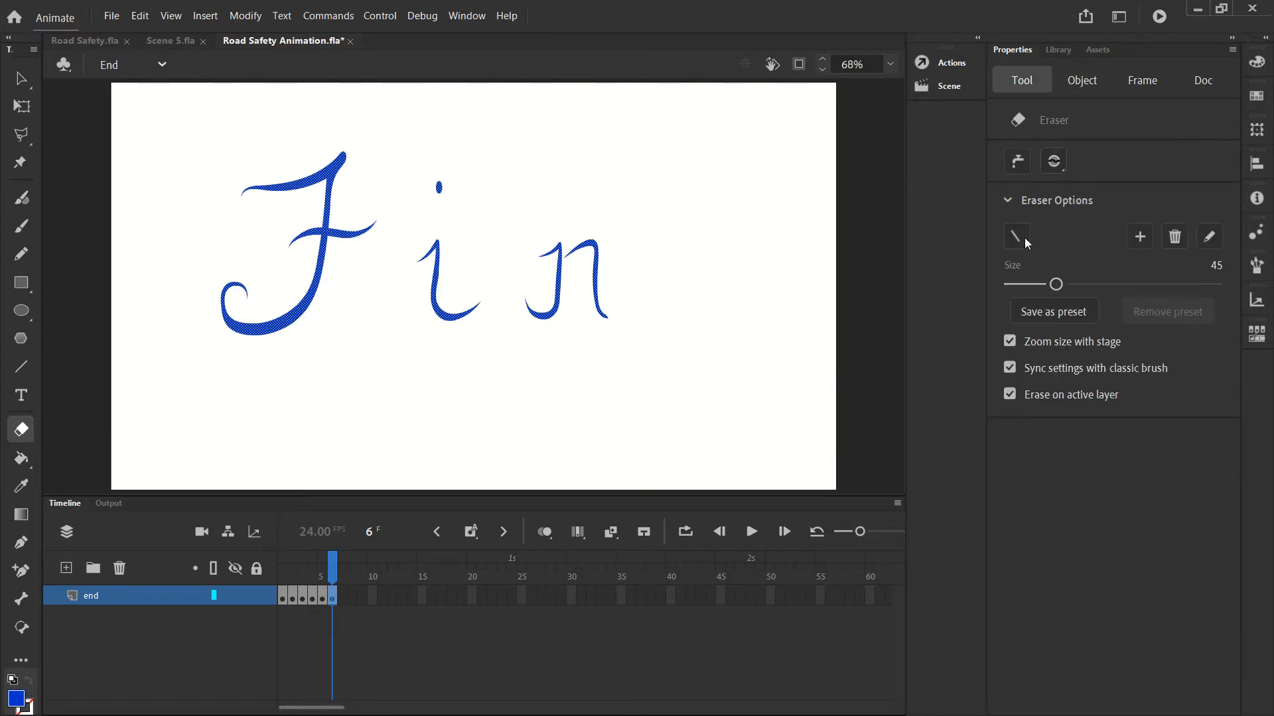
click(1023, 237)
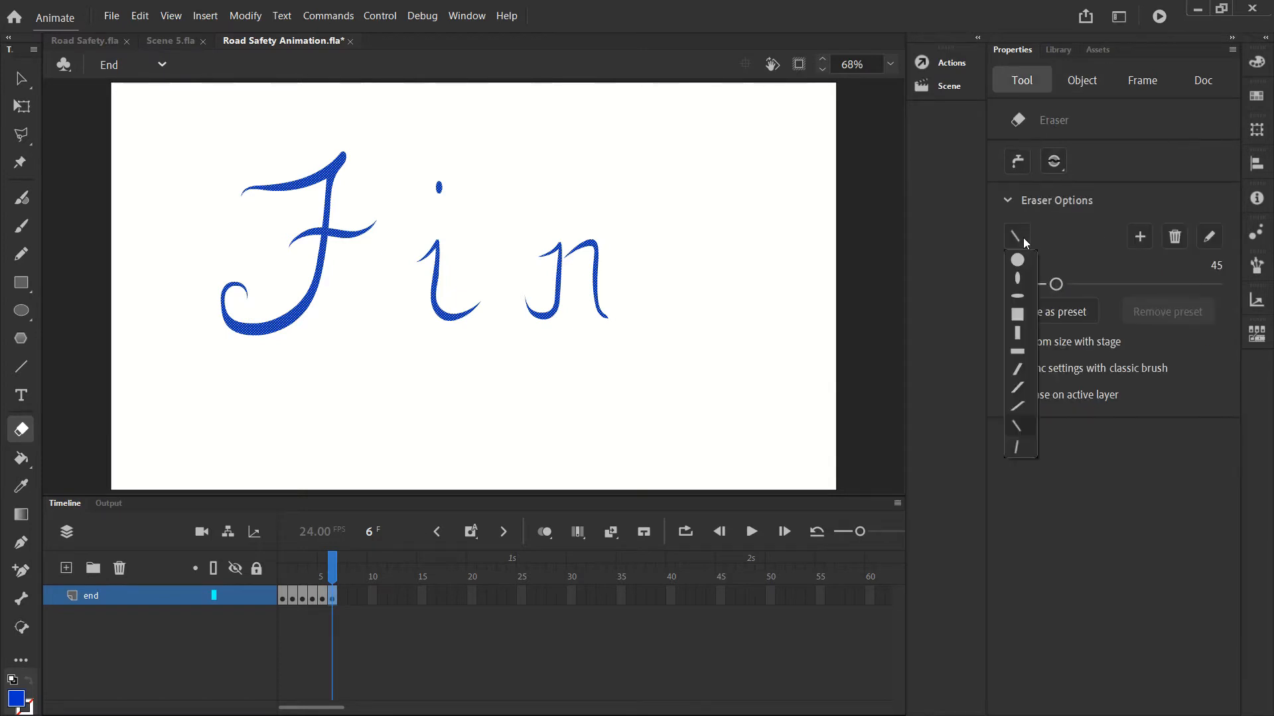
click(1018, 408)
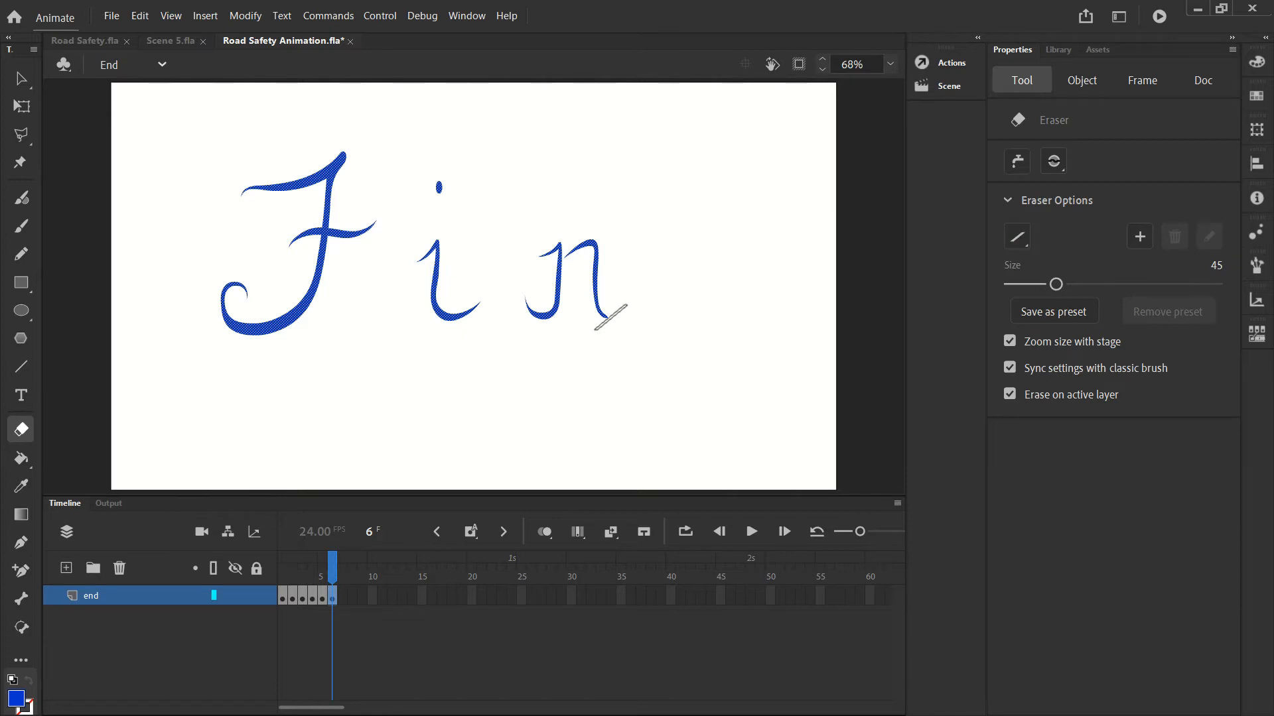
Insert keyframes at frames 7 to 12, erasing a little more of the n's right stem from the bottom upward in each.
key(F6)
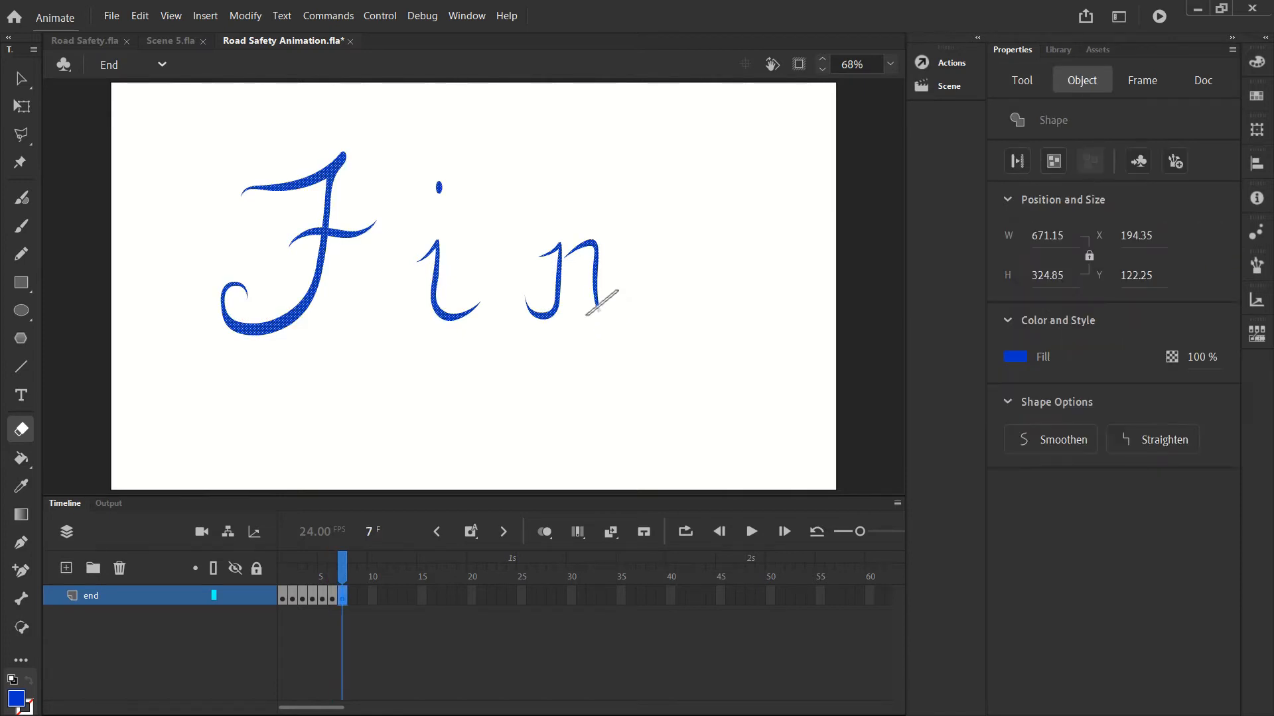
drag(601, 302, 611, 308)
key(F6)
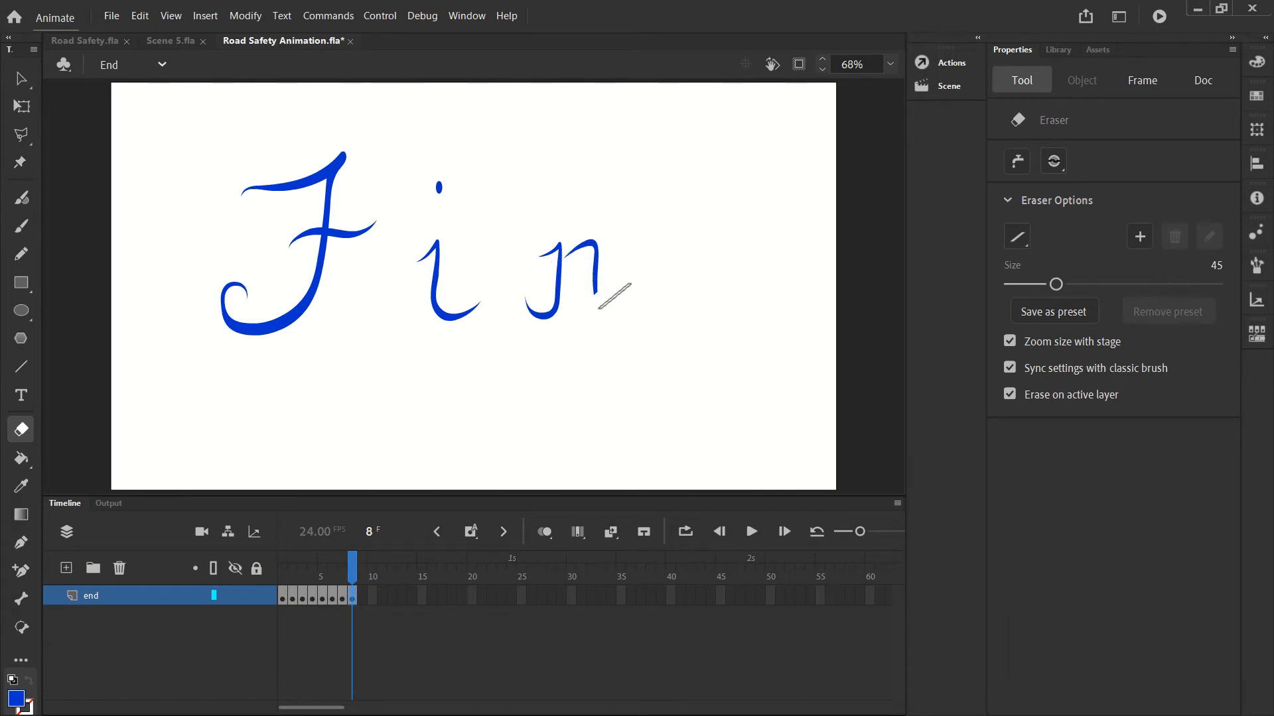
key(F6)
drag(598, 281, 597, 247)
key(F6)
key(F6)
key(F6)
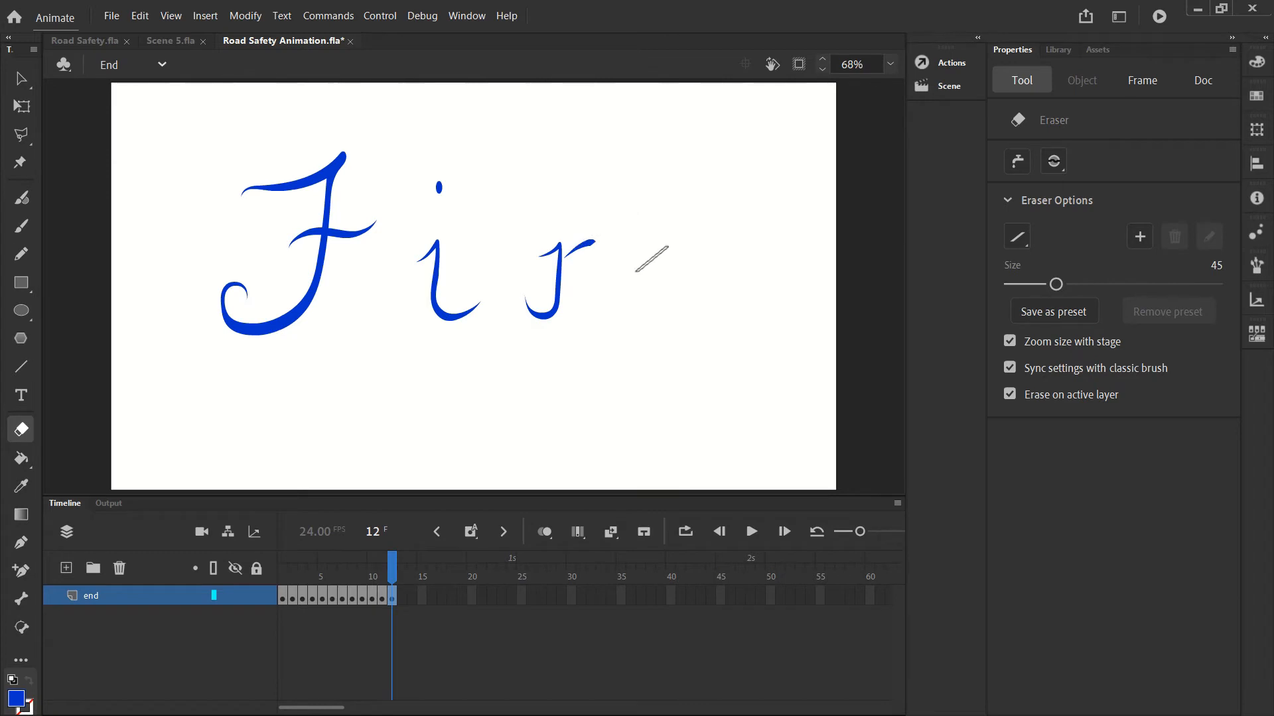
Insert keyframes at frames 13 to 15, erasing the n's arch piece by piece toward the left stem with the backward-slanted eraser type.
key(F6)
click(1000, 80)
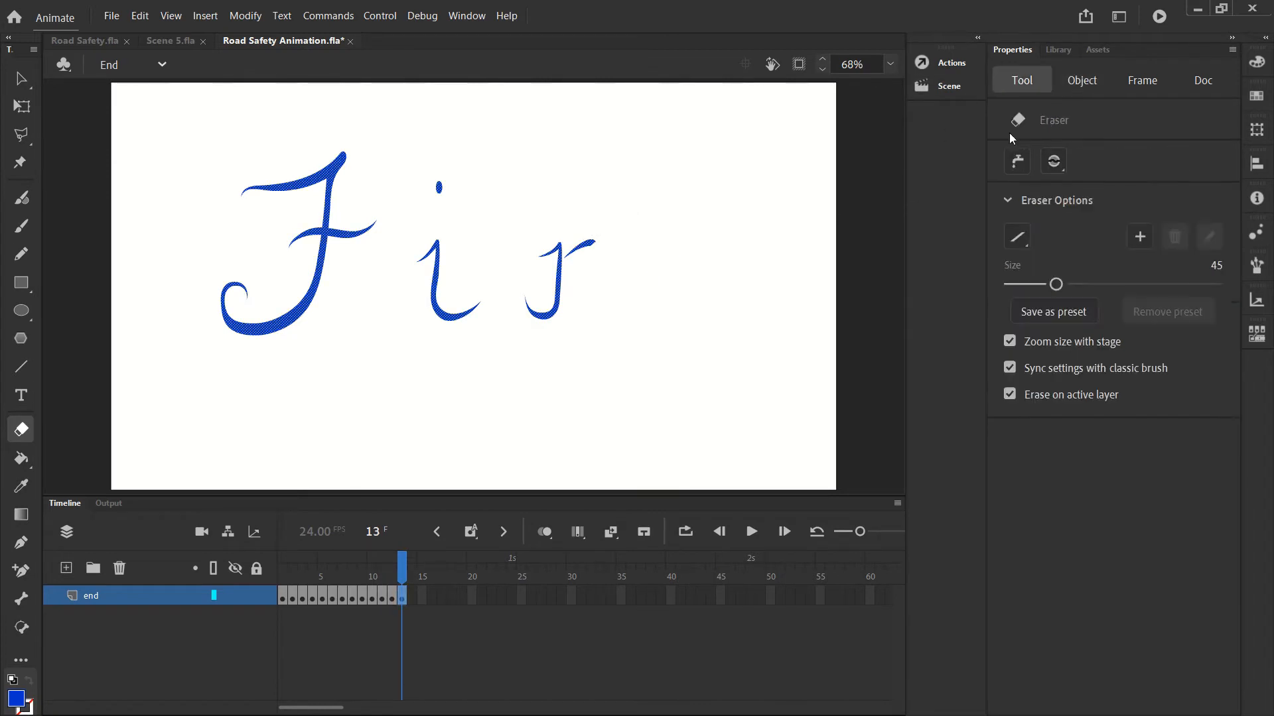
click(1021, 239)
click(1018, 425)
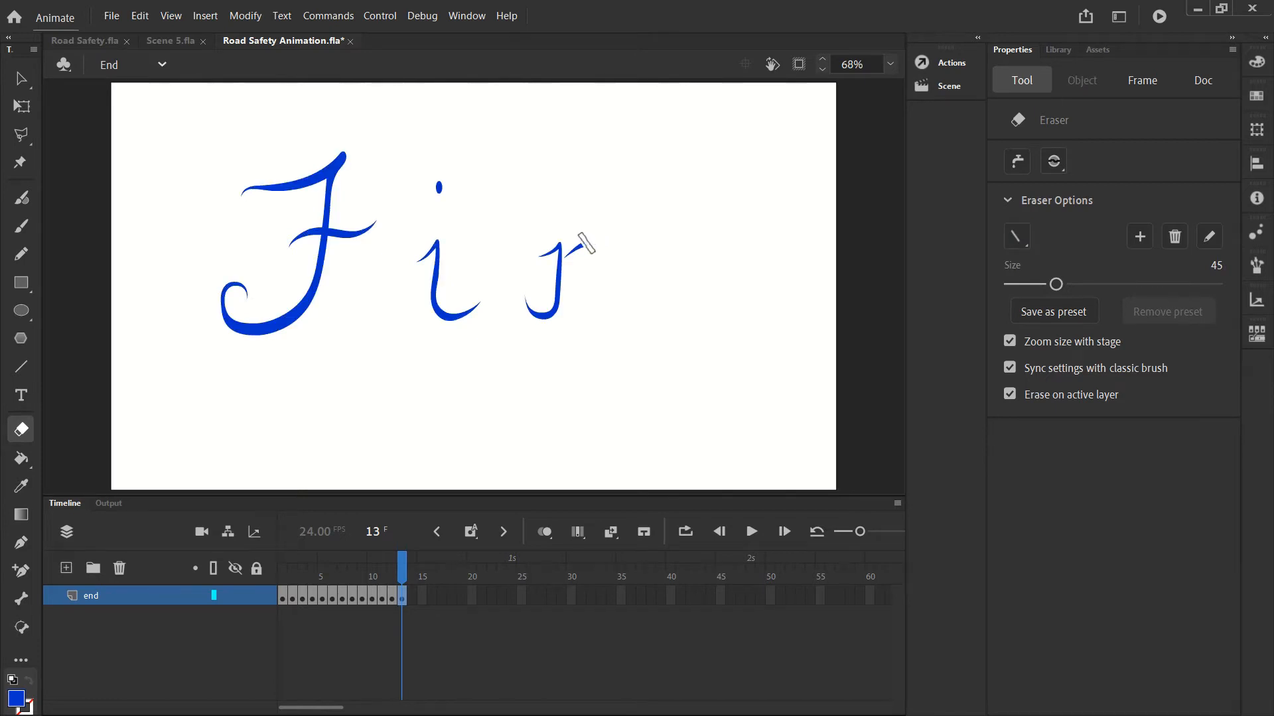
key(F6)
drag(575, 249, 587, 259)
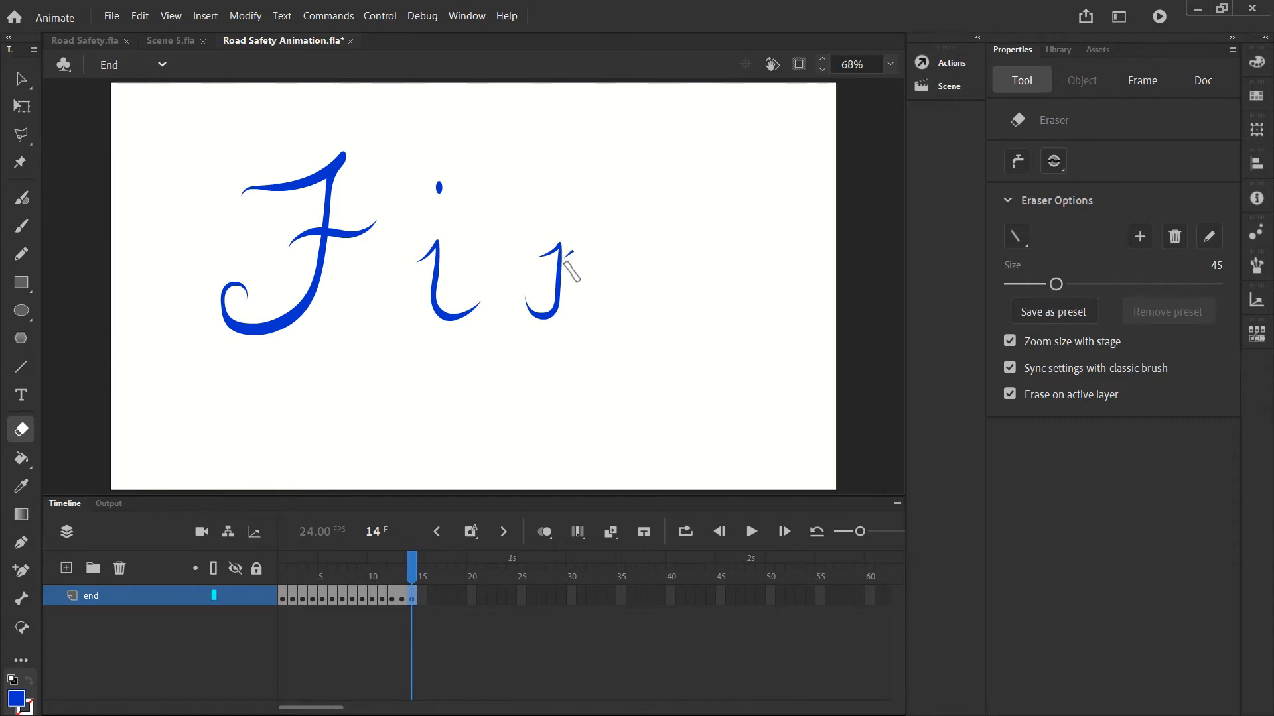
key(F6)
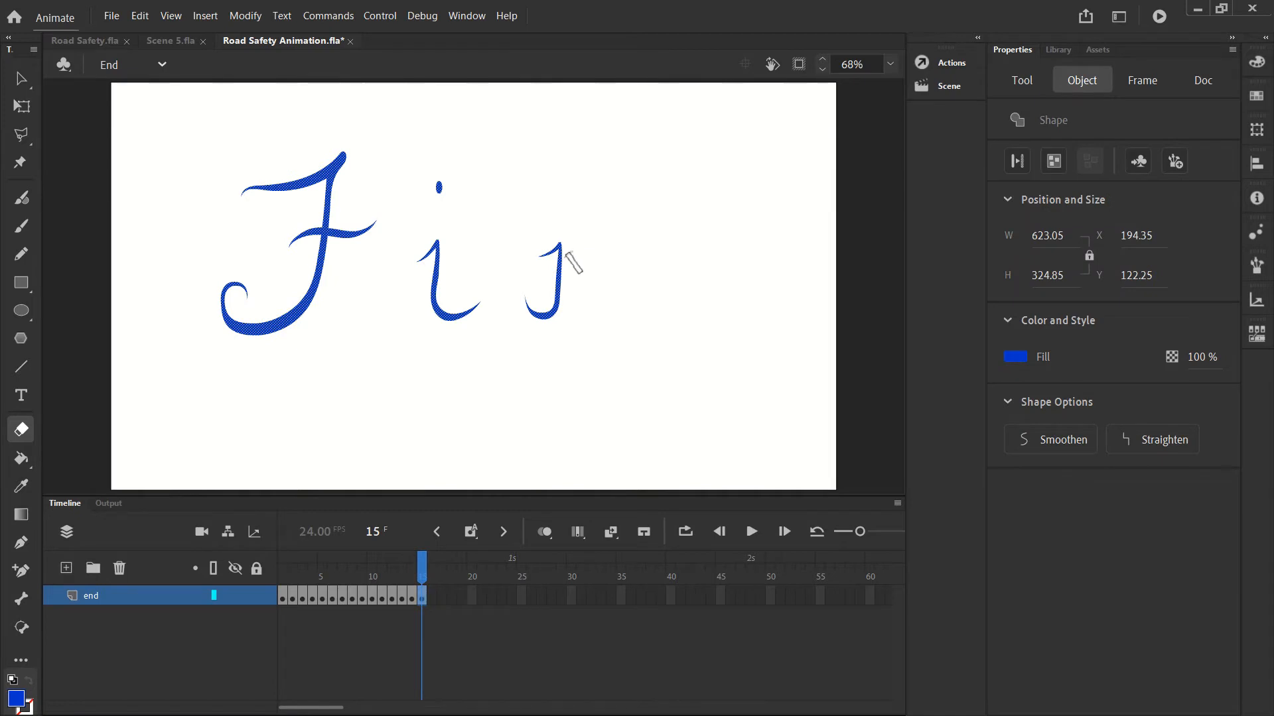
drag(572, 265, 573, 268)
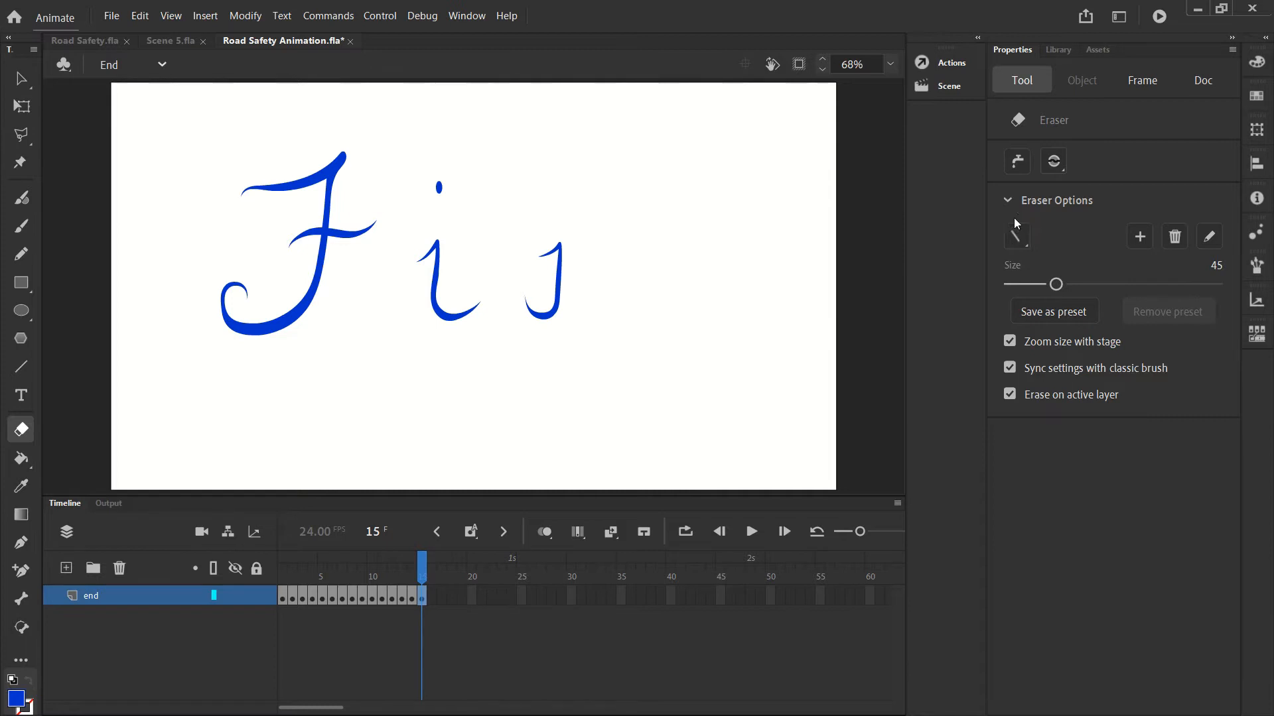
Insert keyframes at frames 16 to 18, erasing the hook below the n's left stem in stages with the shallow forward-diagonal eraser type.
click(1017, 236)
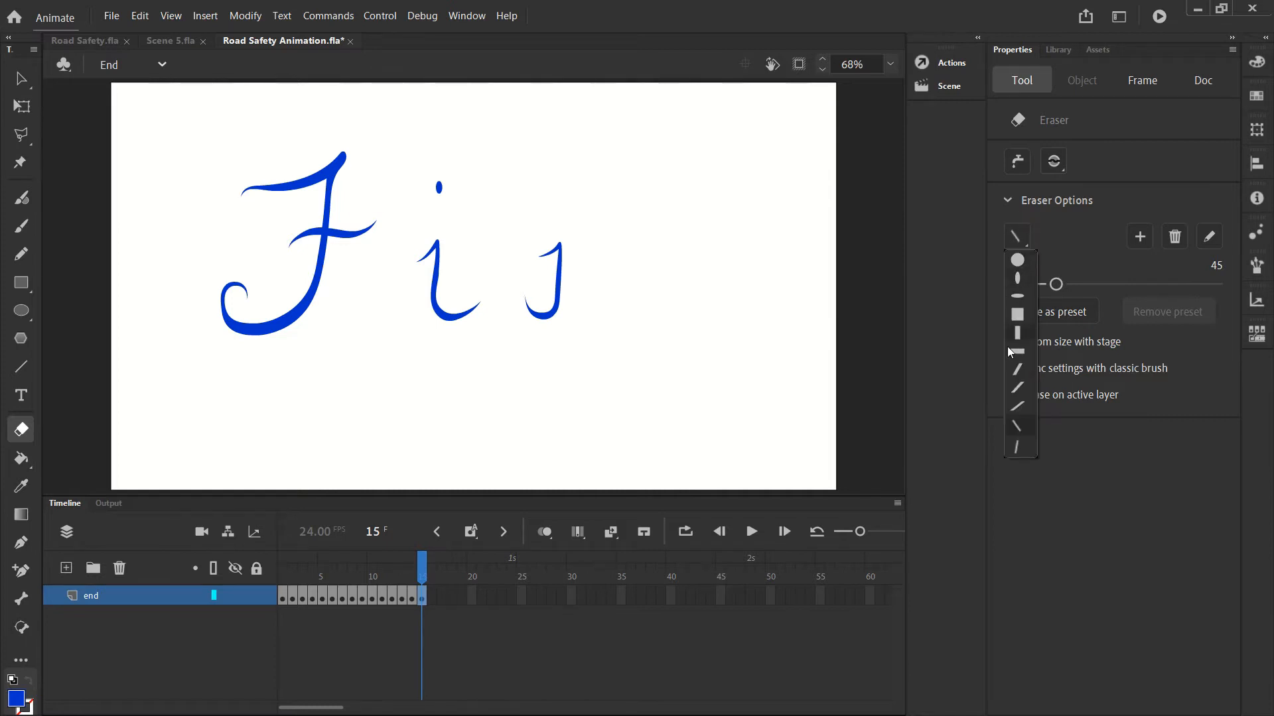
click(1021, 406)
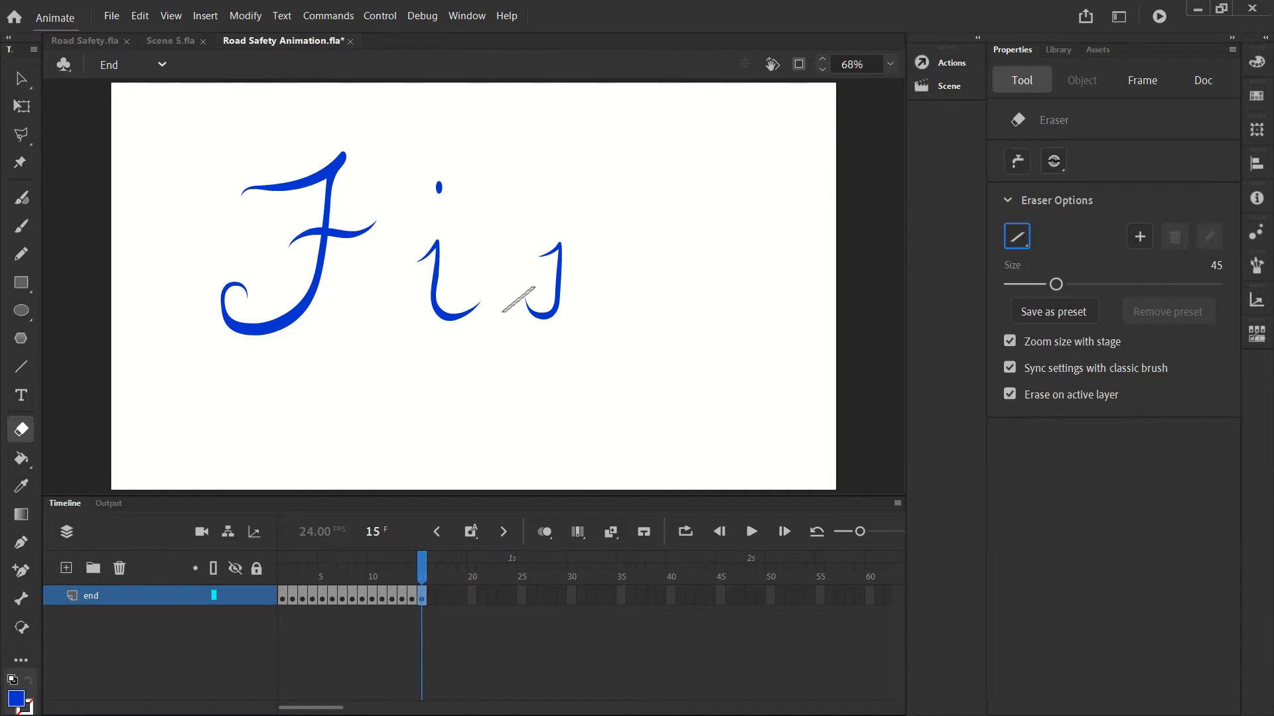
key(F6)
key(F6)
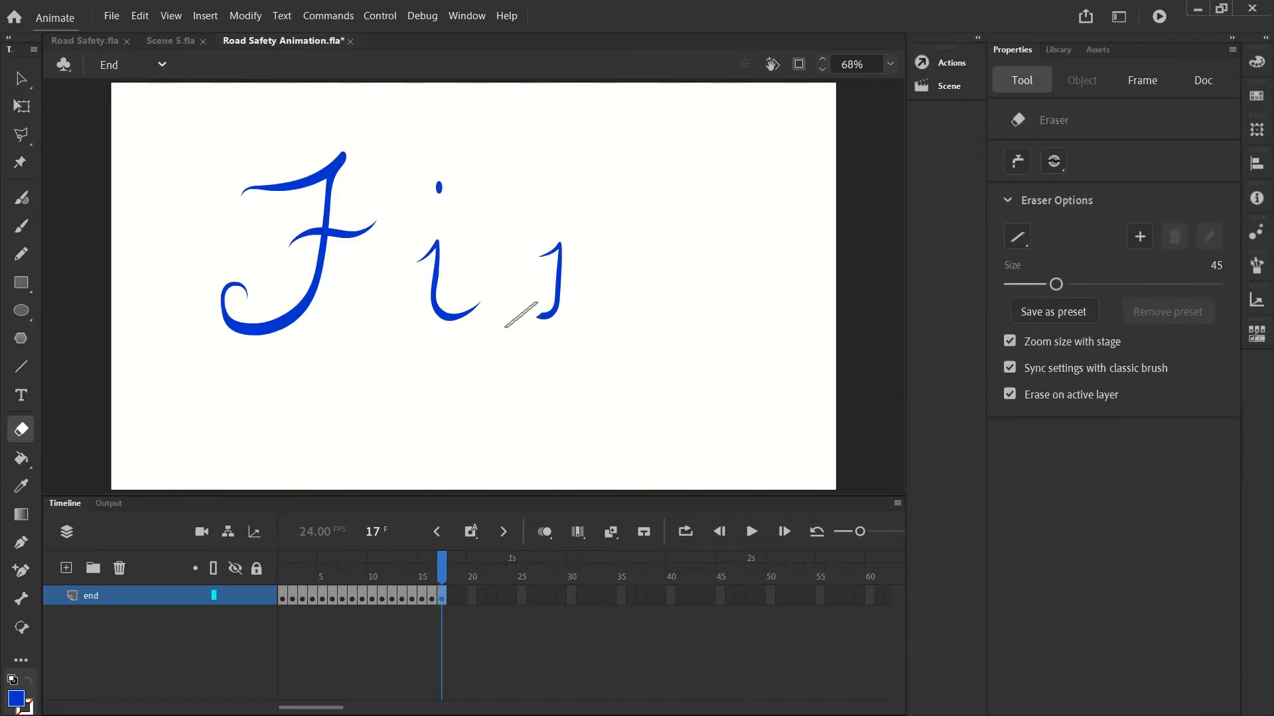
key(F6)
drag(522, 314, 569, 344)
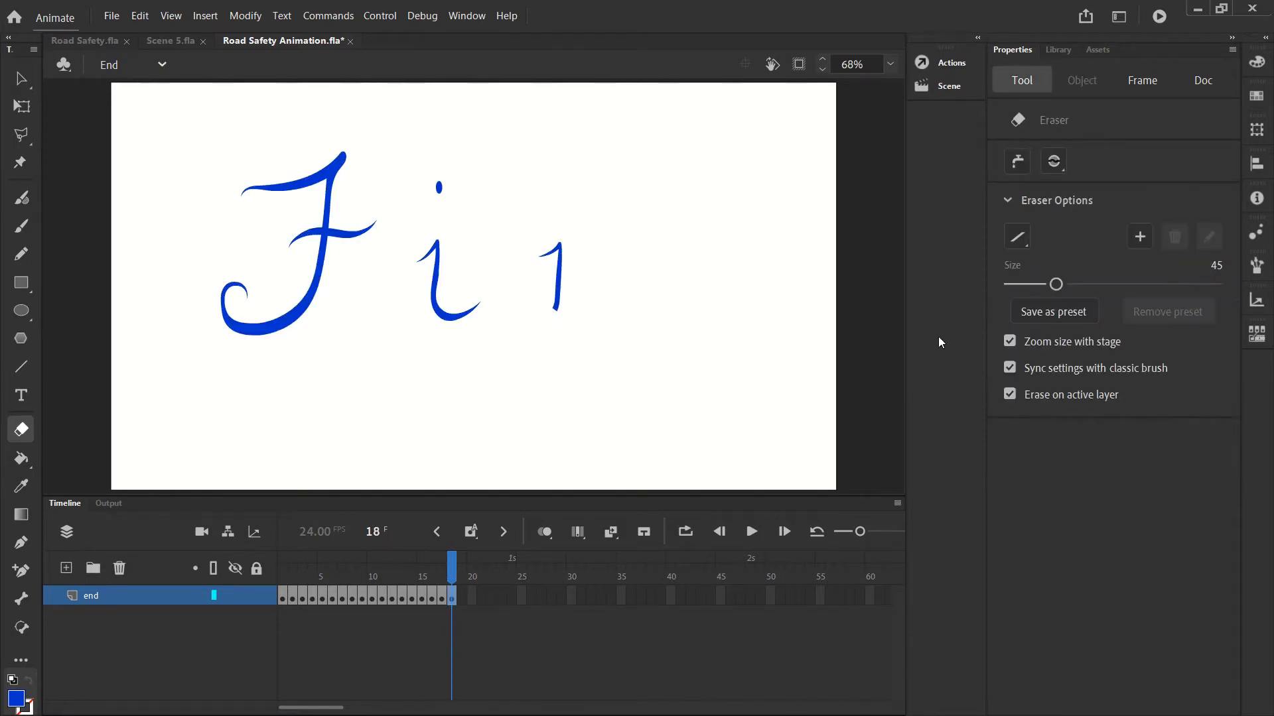
Insert keyframes at frames 19 to 23, erasing the n's left stem from the bottom upward until only its lead-in stroke is left.
key(F6)
click(1021, 84)
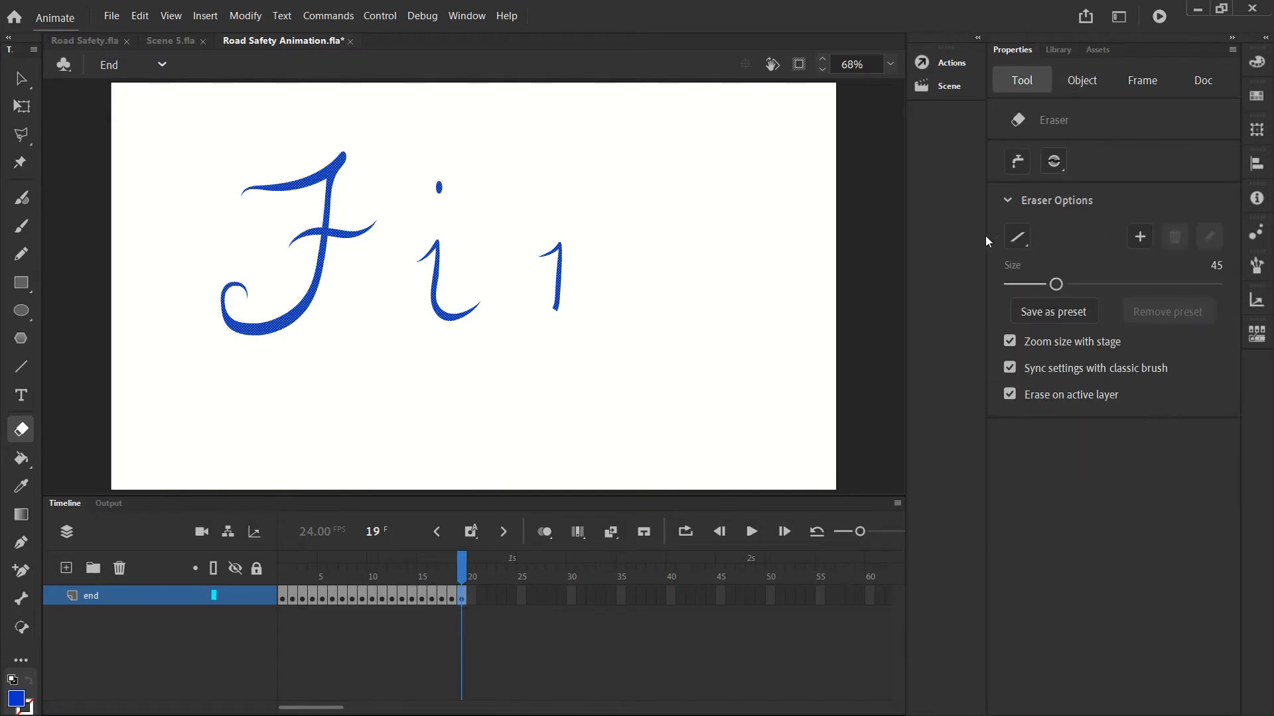
click(1016, 237)
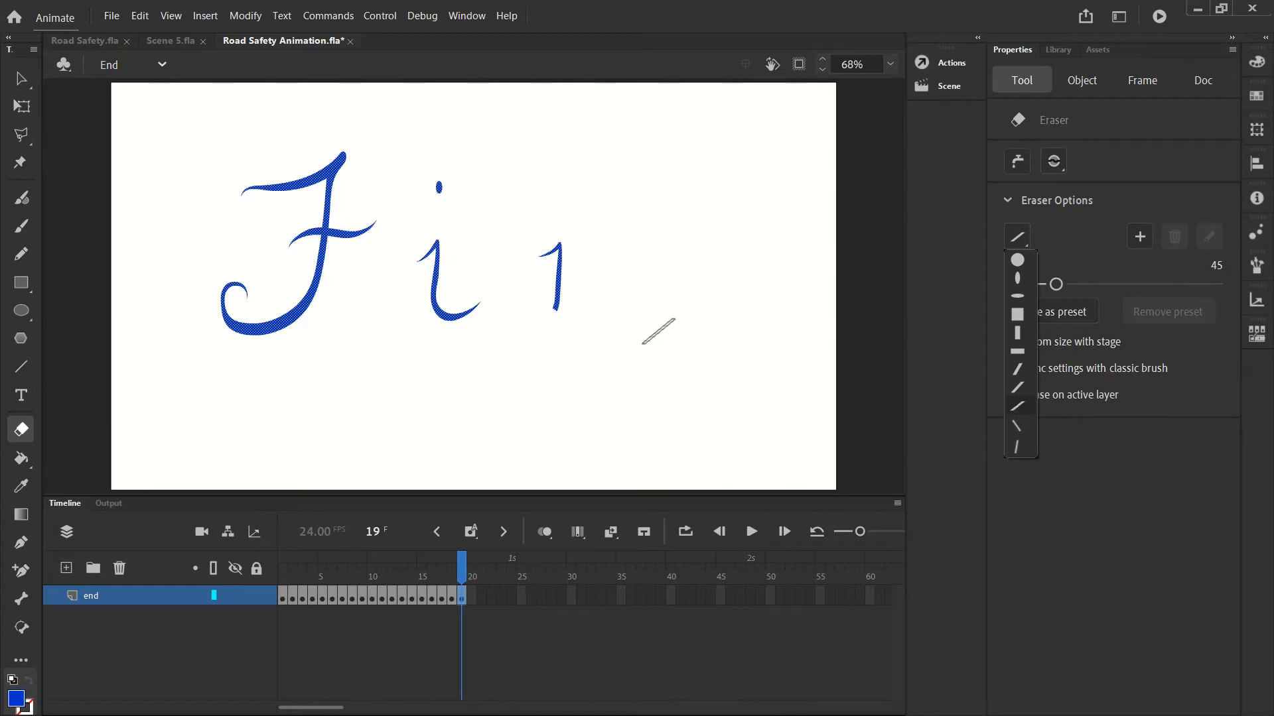
click(556, 305)
key(F6)
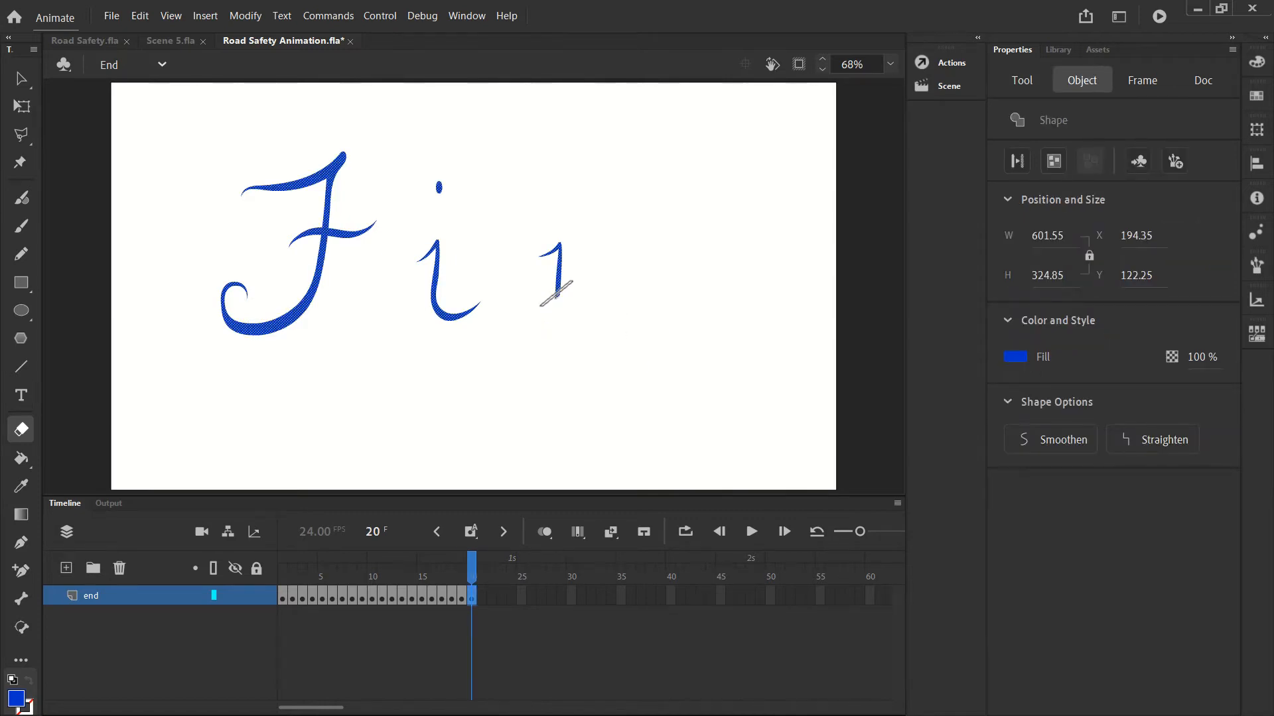
click(560, 293)
key(F6)
click(564, 285)
key(F6)
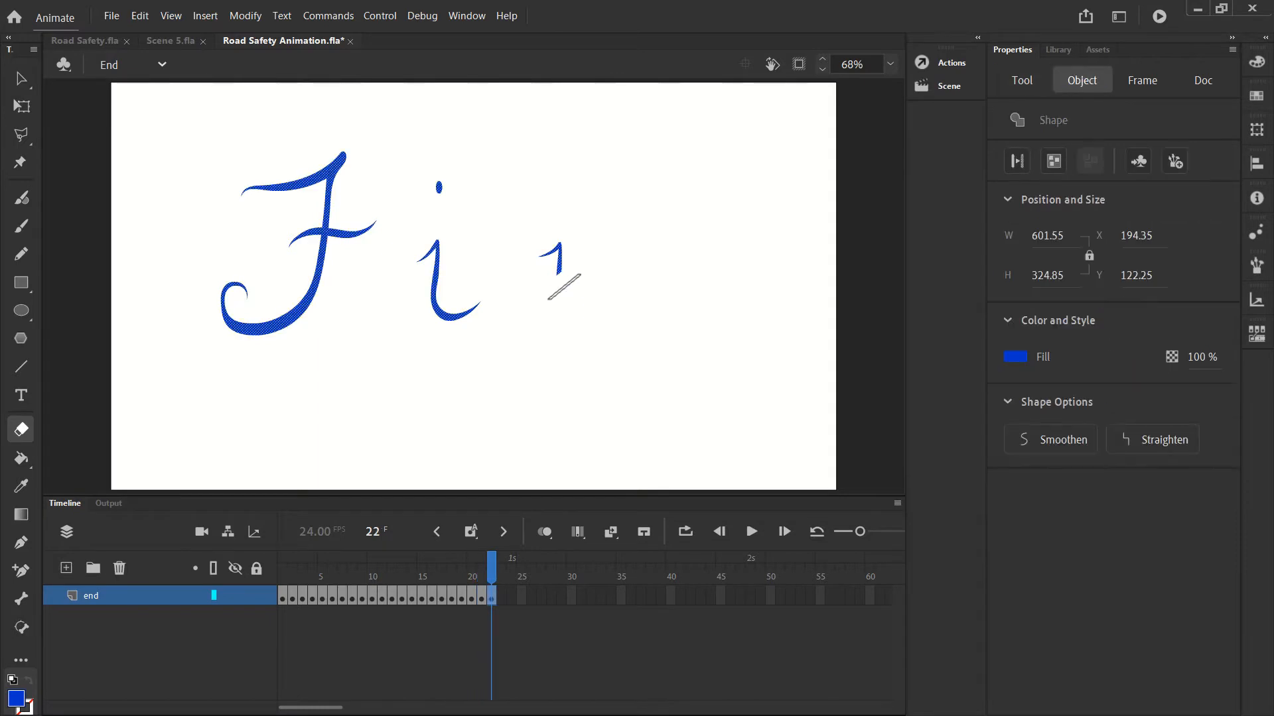
click(561, 268)
key(F6)
click(563, 257)
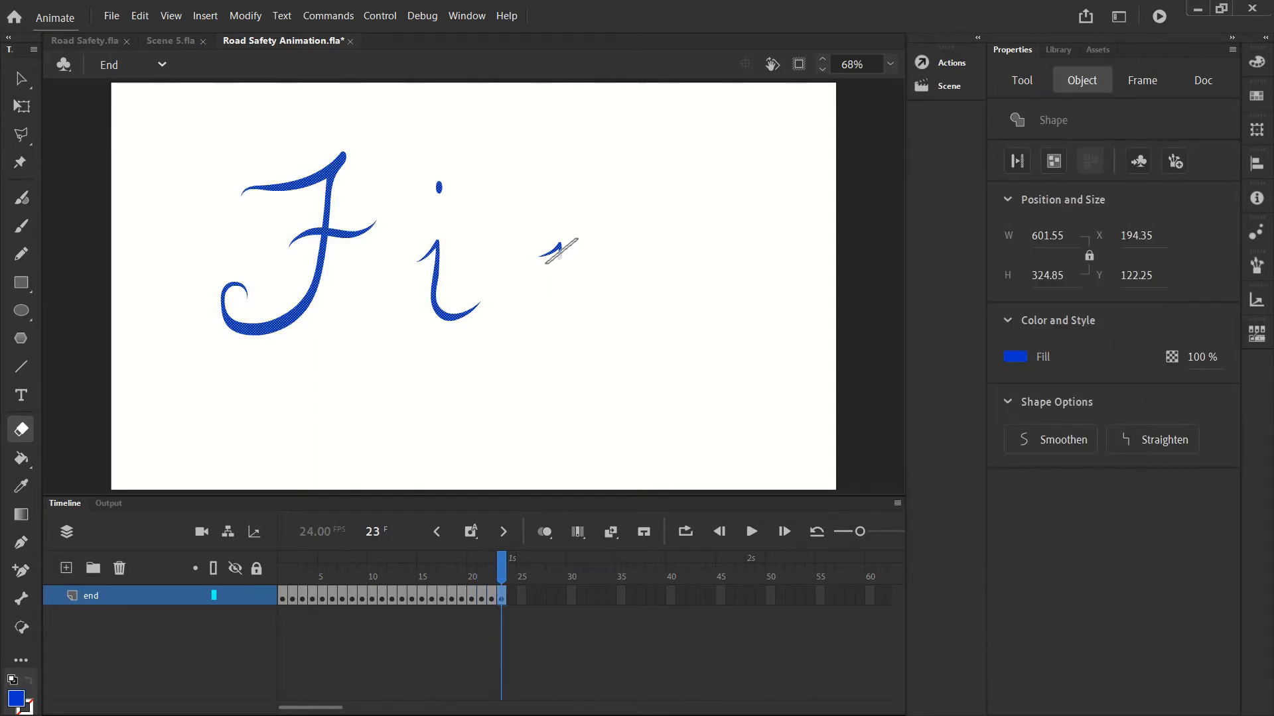
click(561, 250)
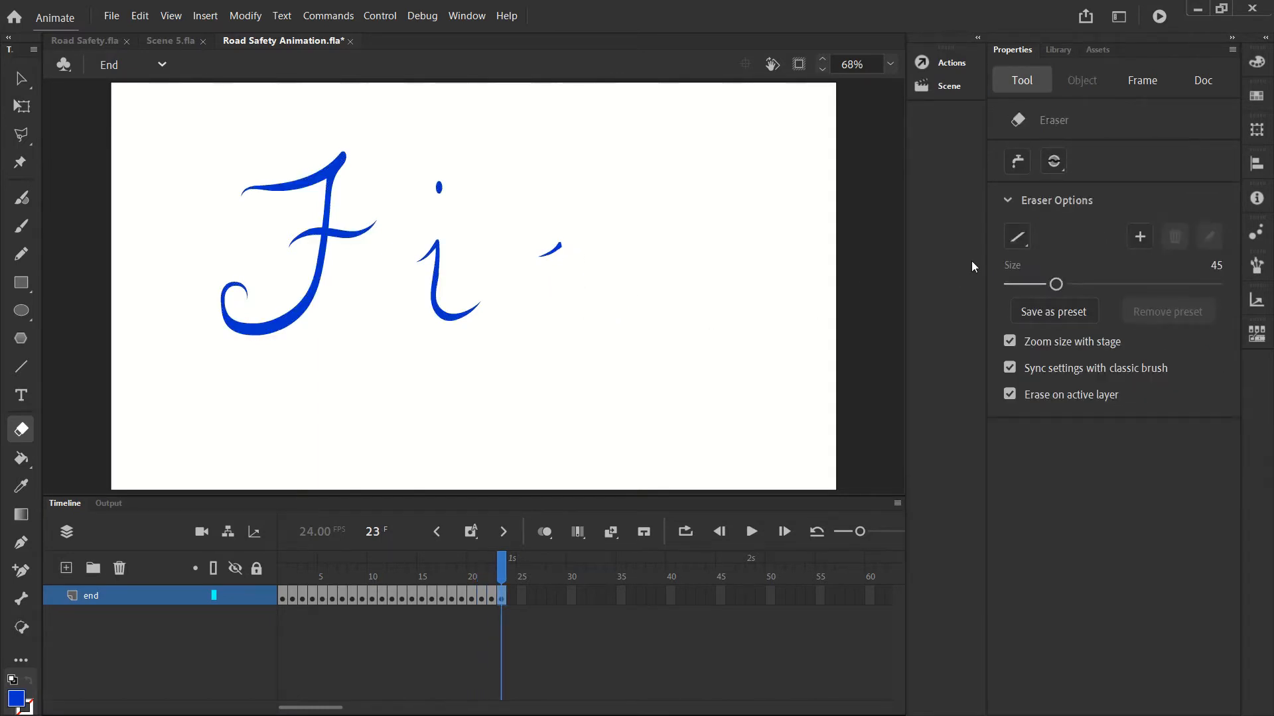
Insert keyframes at frames 24 to 26, erasing the n's lead-in stroke from right to left with the backward-slanted eraser type.
key(F6)
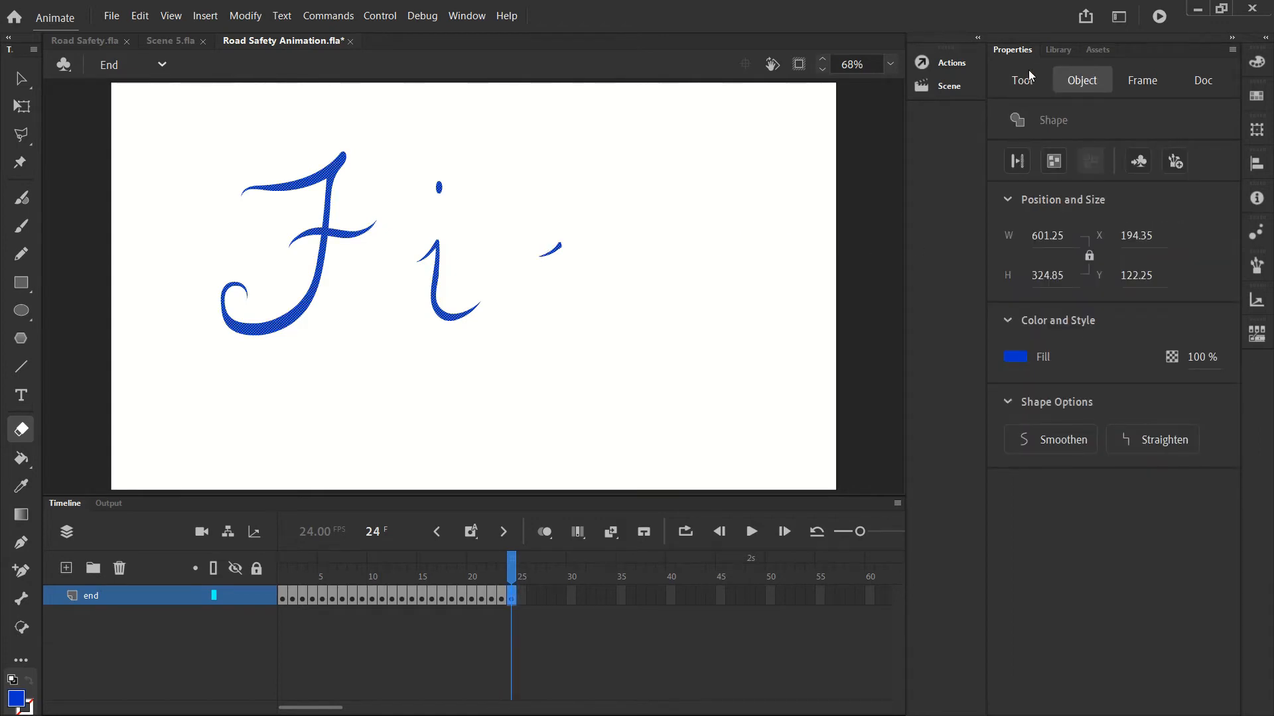
click(1022, 78)
click(1024, 244)
click(1017, 424)
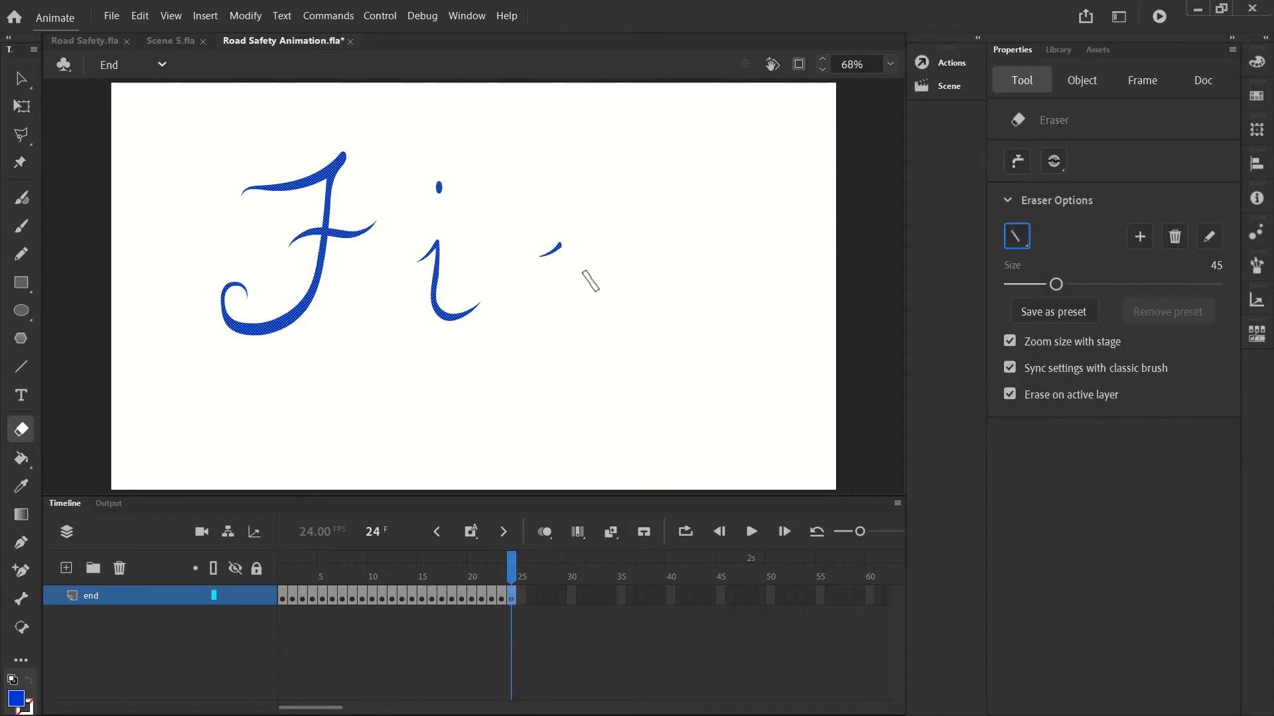
click(556, 252)
key(F6)
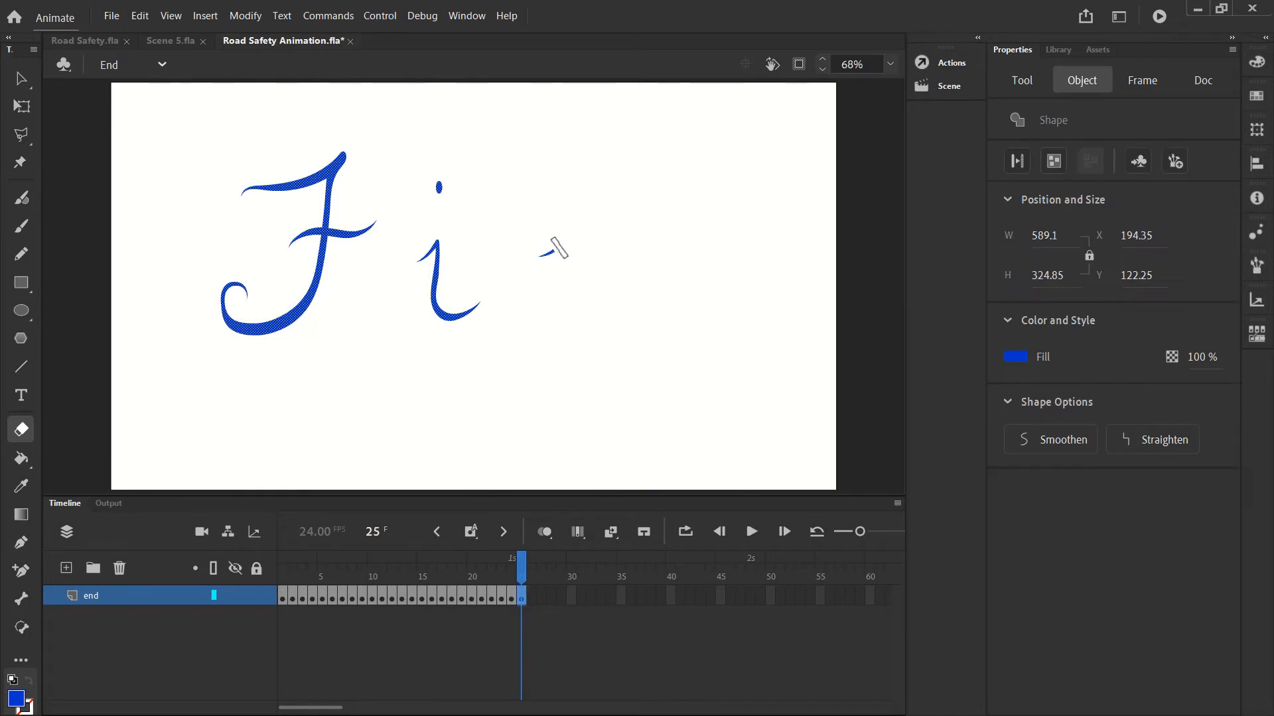
drag(548, 251, 545, 251)
key(F6)
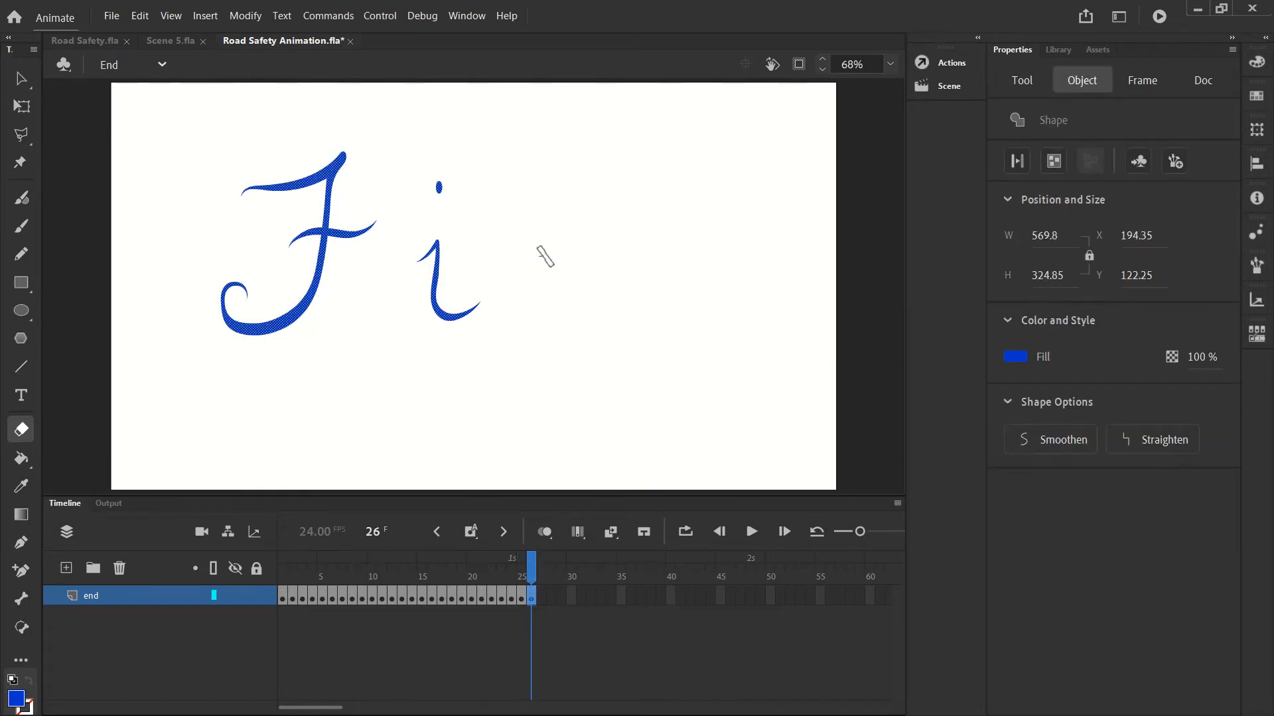
click(541, 253)
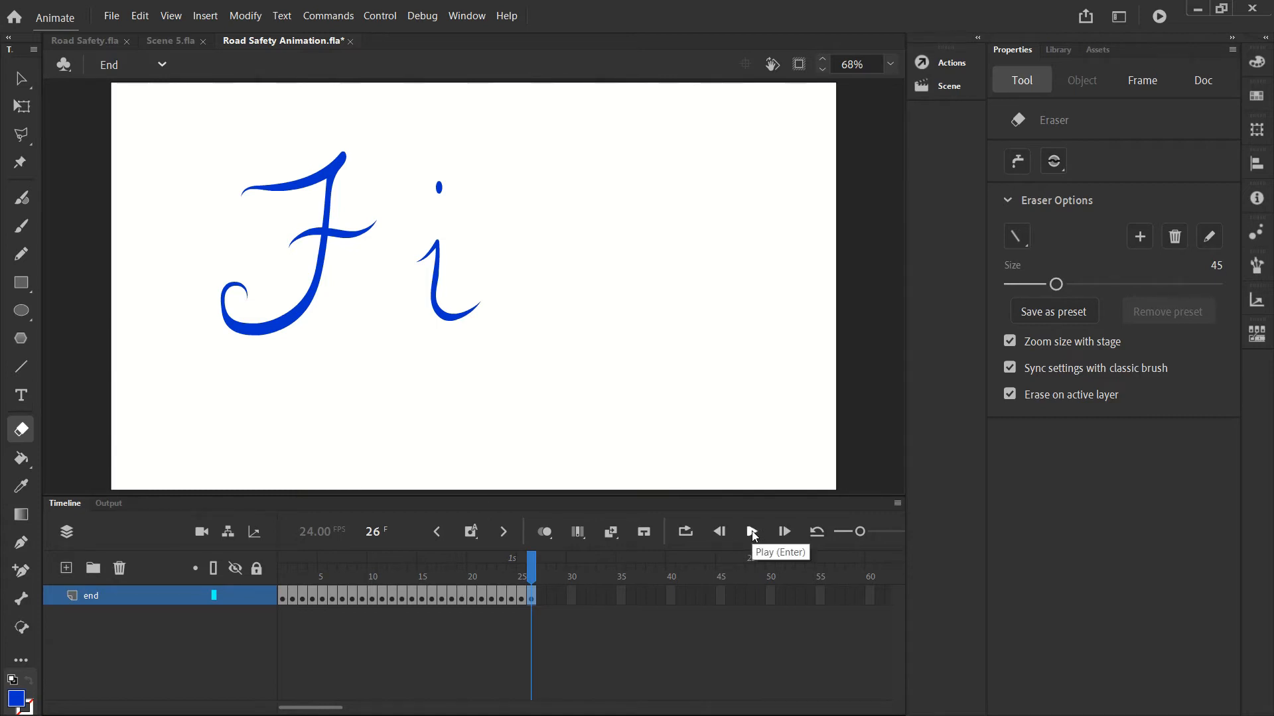
Play back the lettering, then insert a keyframe at frame 27 and erase the dot of the i.
click(751, 532)
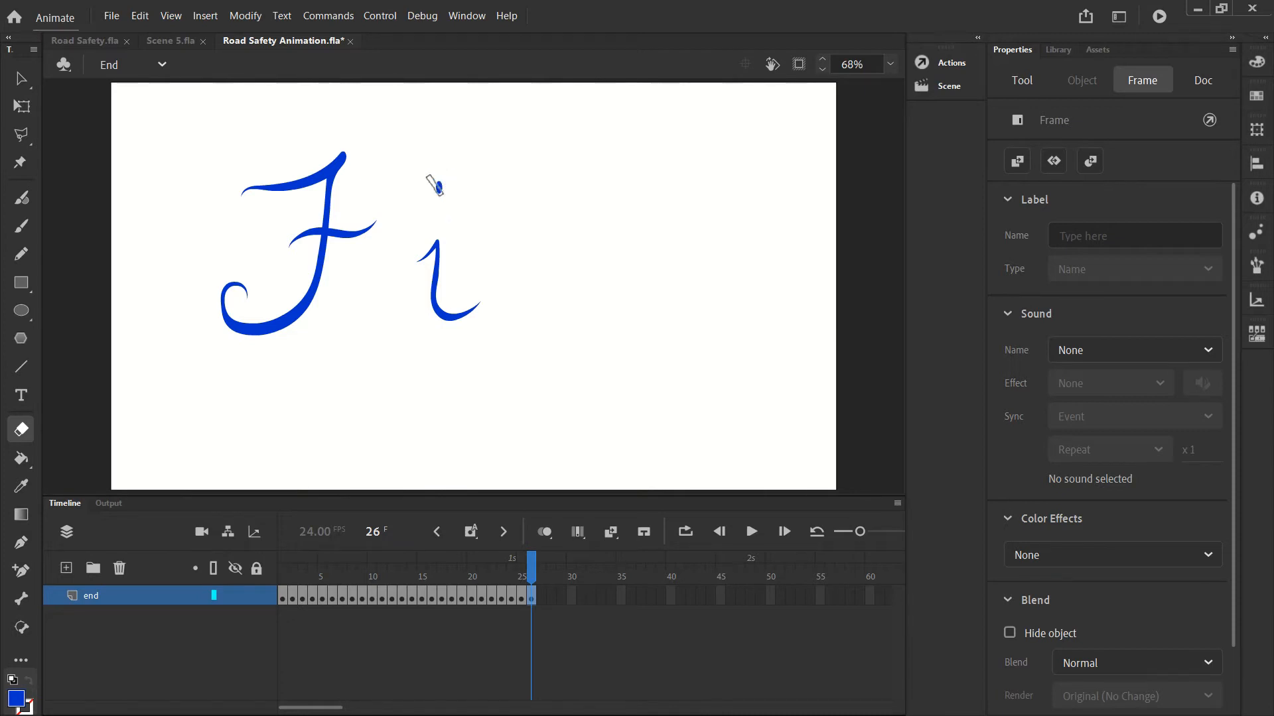
click(522, 597)
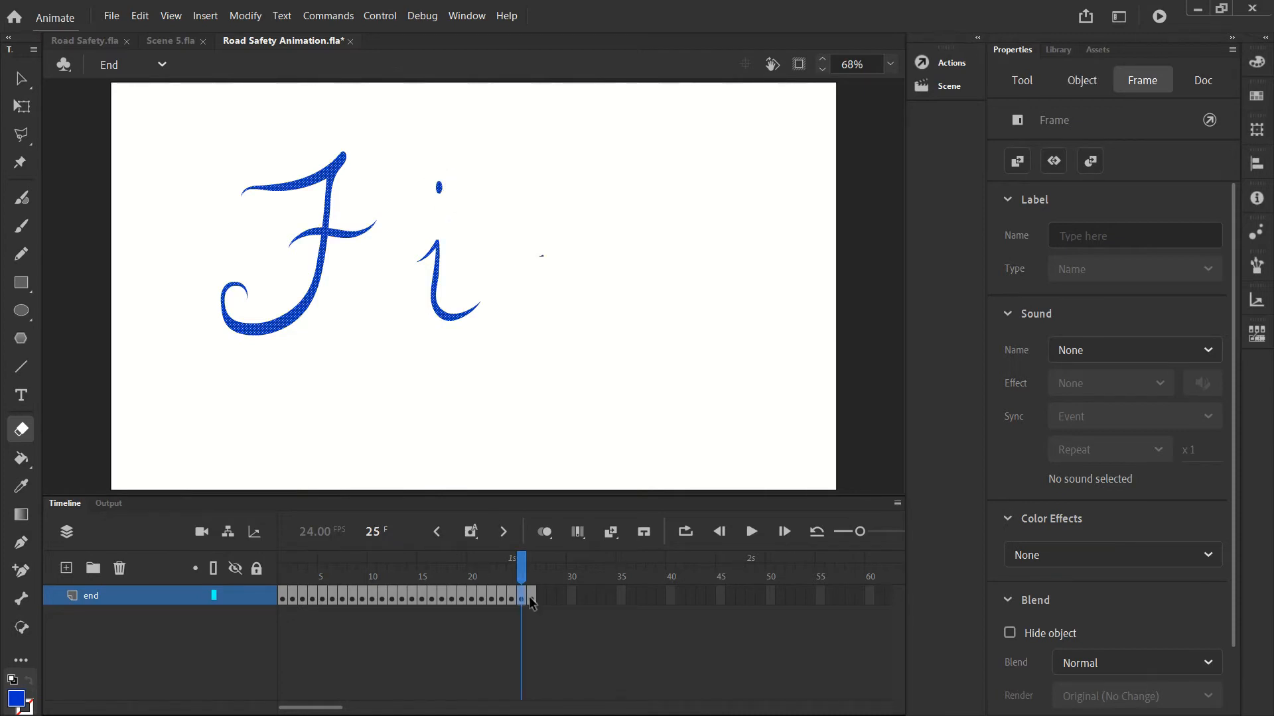
click(531, 597)
key(F6)
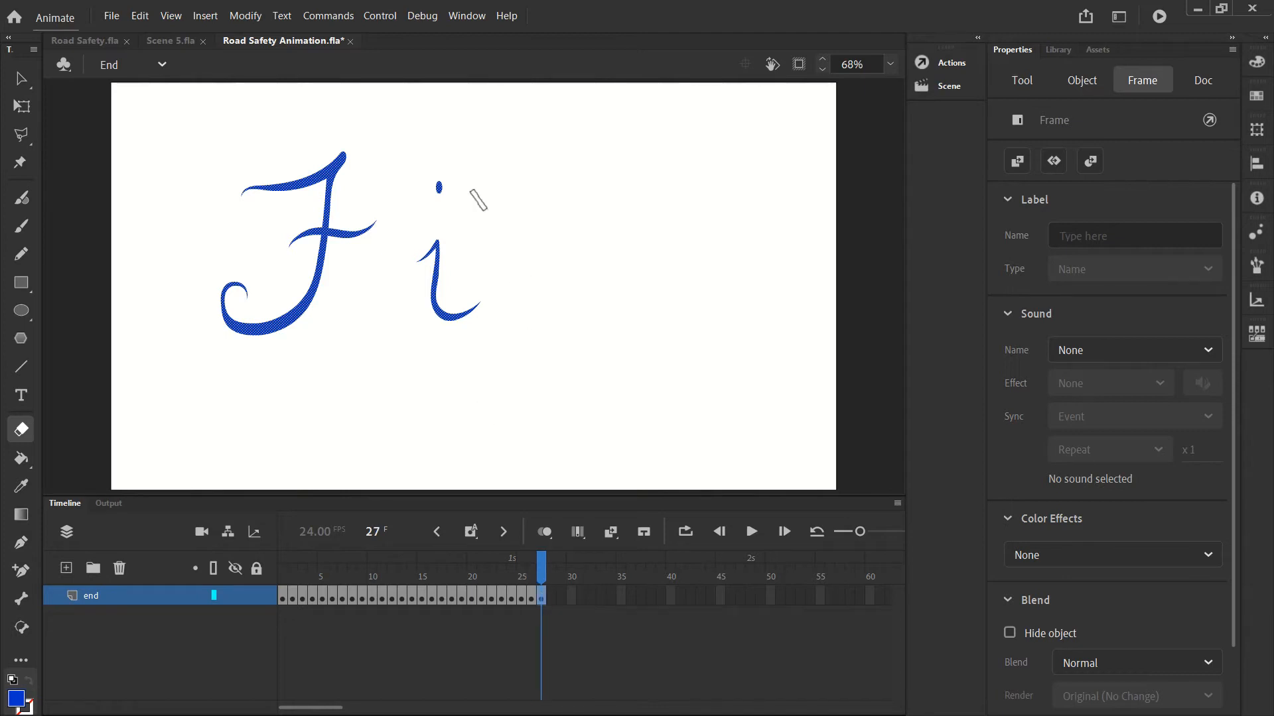
drag(450, 175, 427, 189)
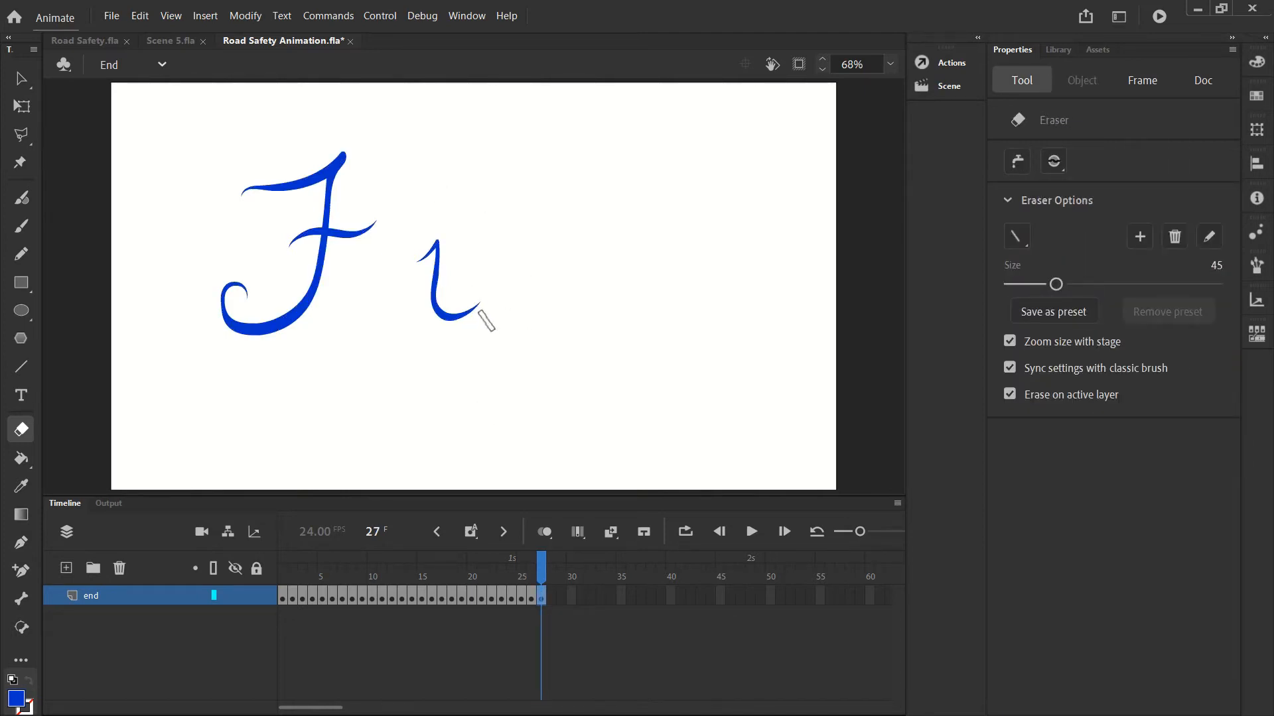
Insert keyframes at frames 28 to 30, erasing the i's tail in stages from its right tip toward the stem.
key(F6)
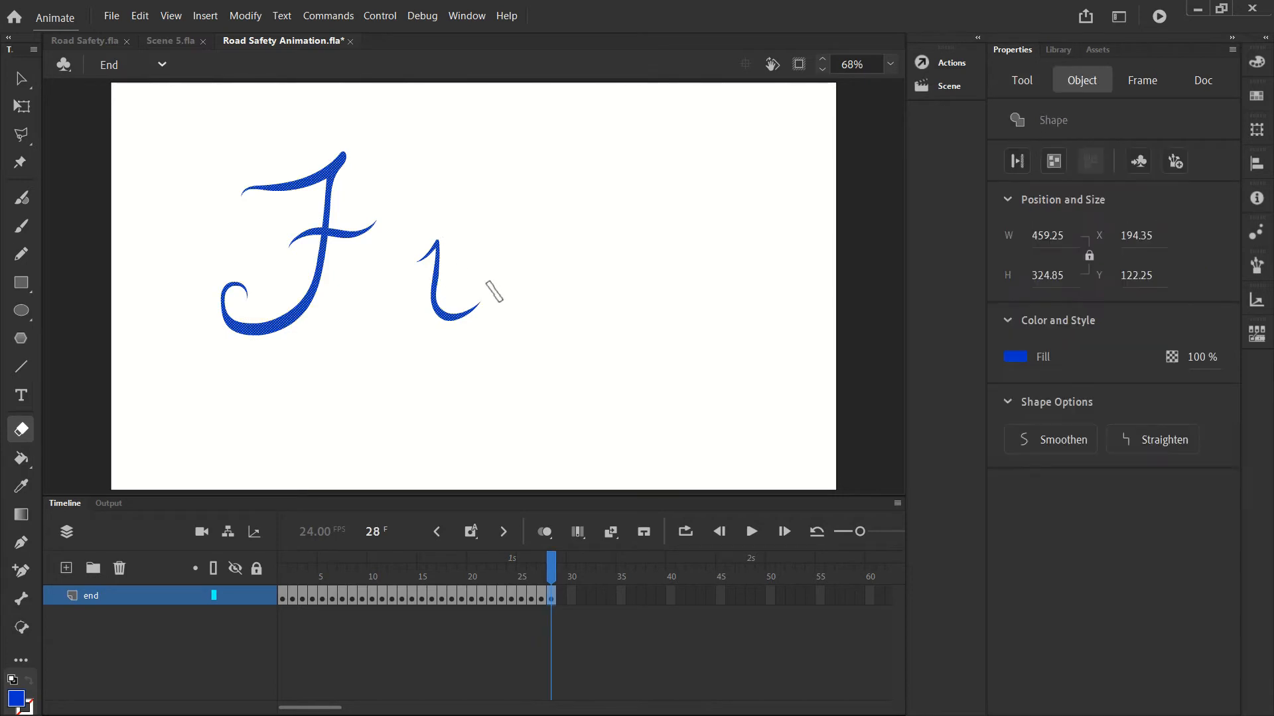
drag(472, 310, 451, 317)
key(F6)
key(F6)
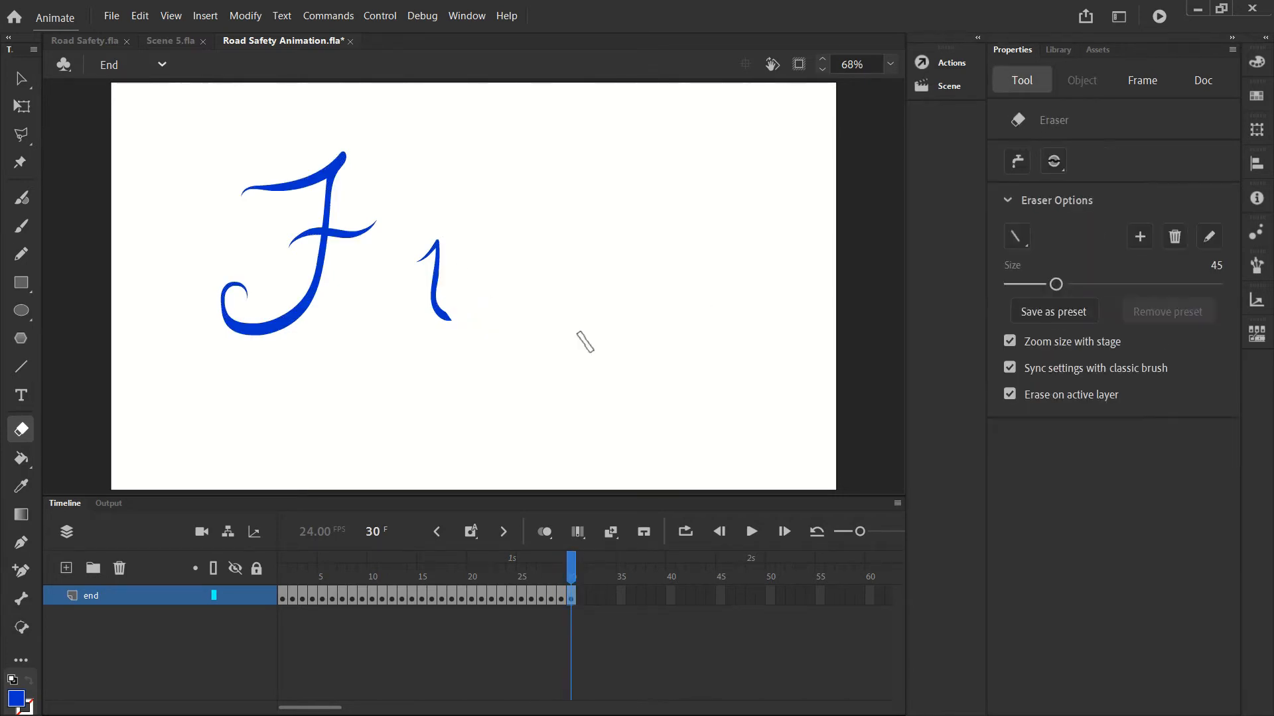
Insert keyframes at frames 31 to 36, erasing the i's stem from the bottom upward with the shallow forward-diagonal eraser type.
key(F6)
click(1014, 77)
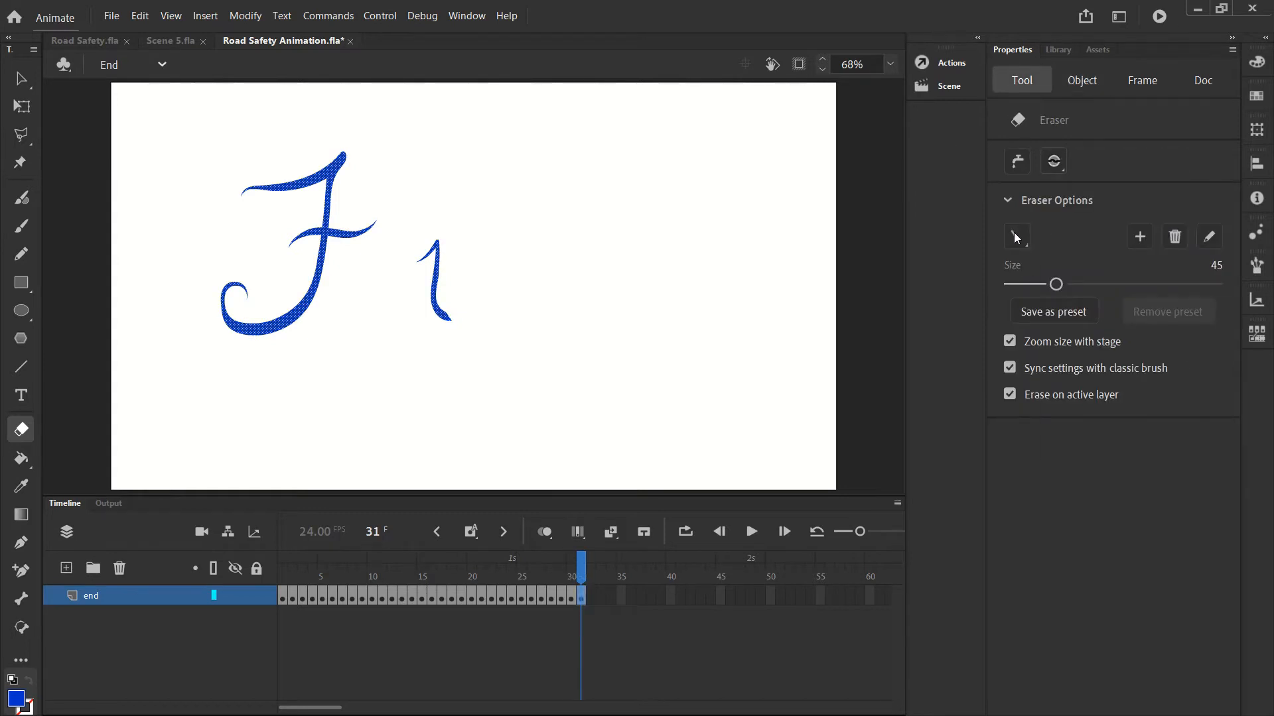
click(1014, 237)
click(1018, 408)
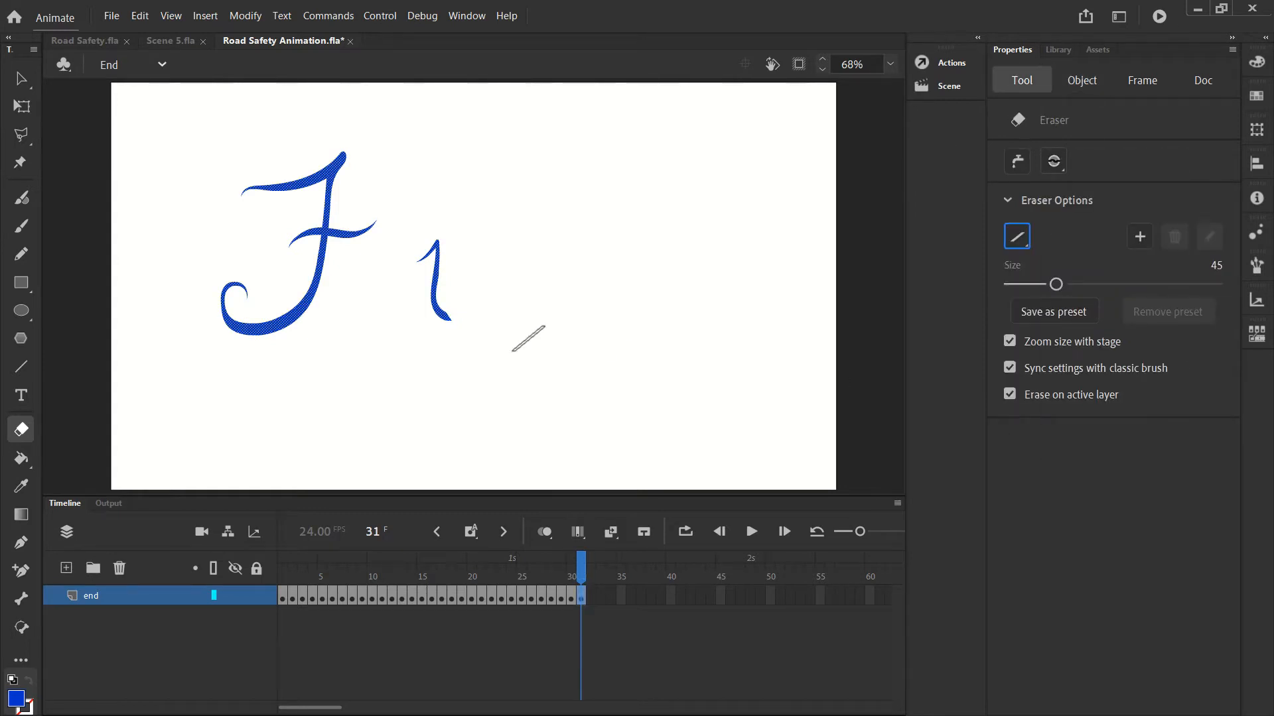
key(F6)
drag(438, 311, 434, 256)
key(F6)
key(F6)
key(F6)
key(F6)
Insert keyframes at frames 37 to 39, erasing the i's lead-in stroke from right to left with the backward-slanted eraser type.
key(F6)
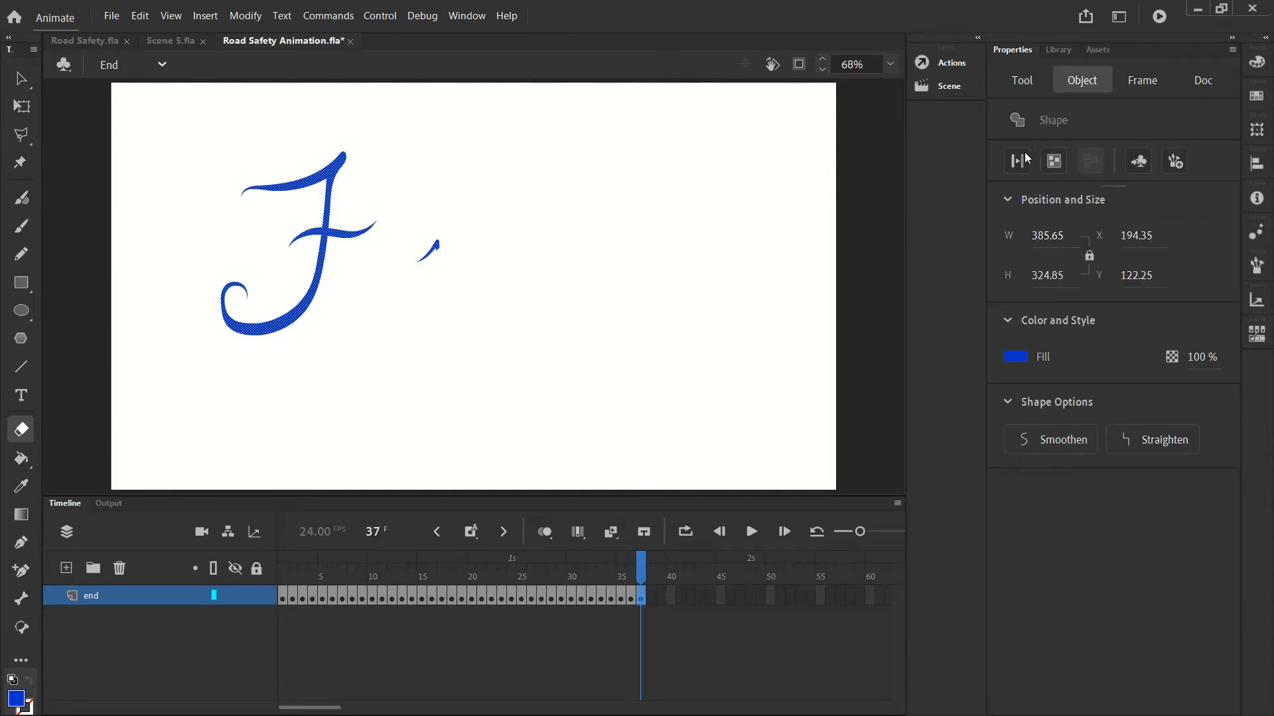
click(1025, 80)
click(1018, 237)
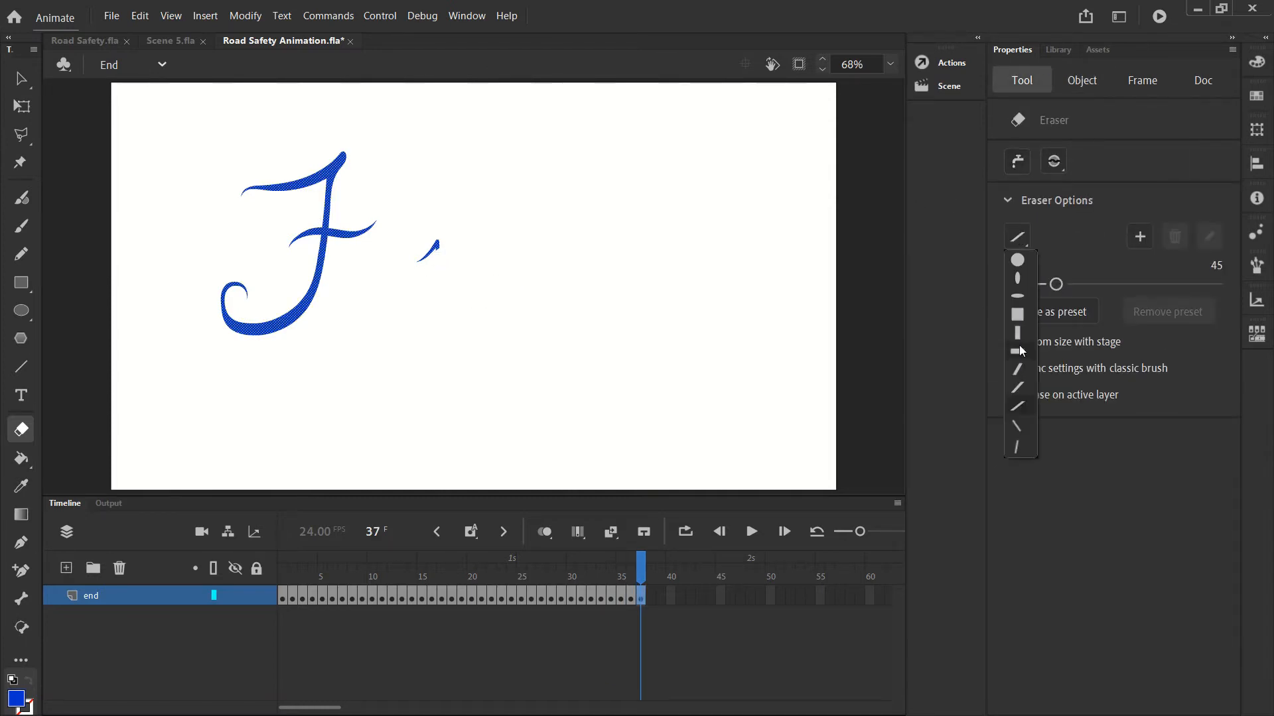
click(1018, 423)
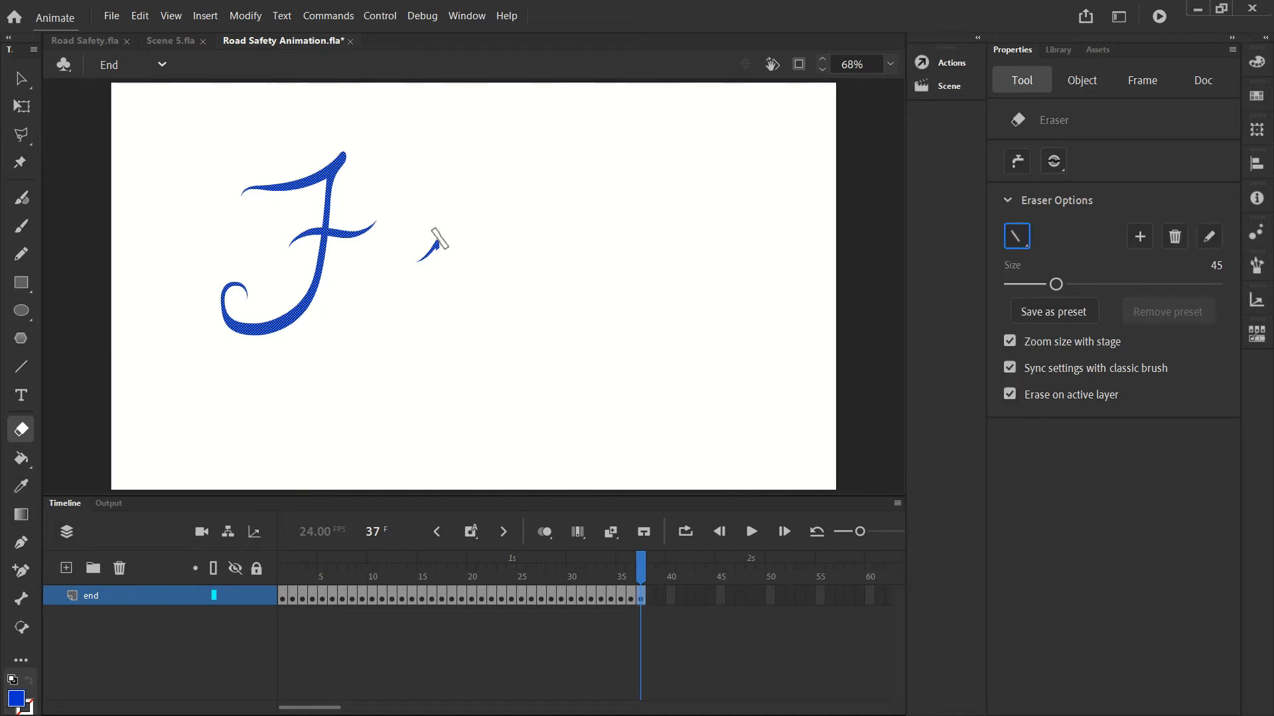
key(period)
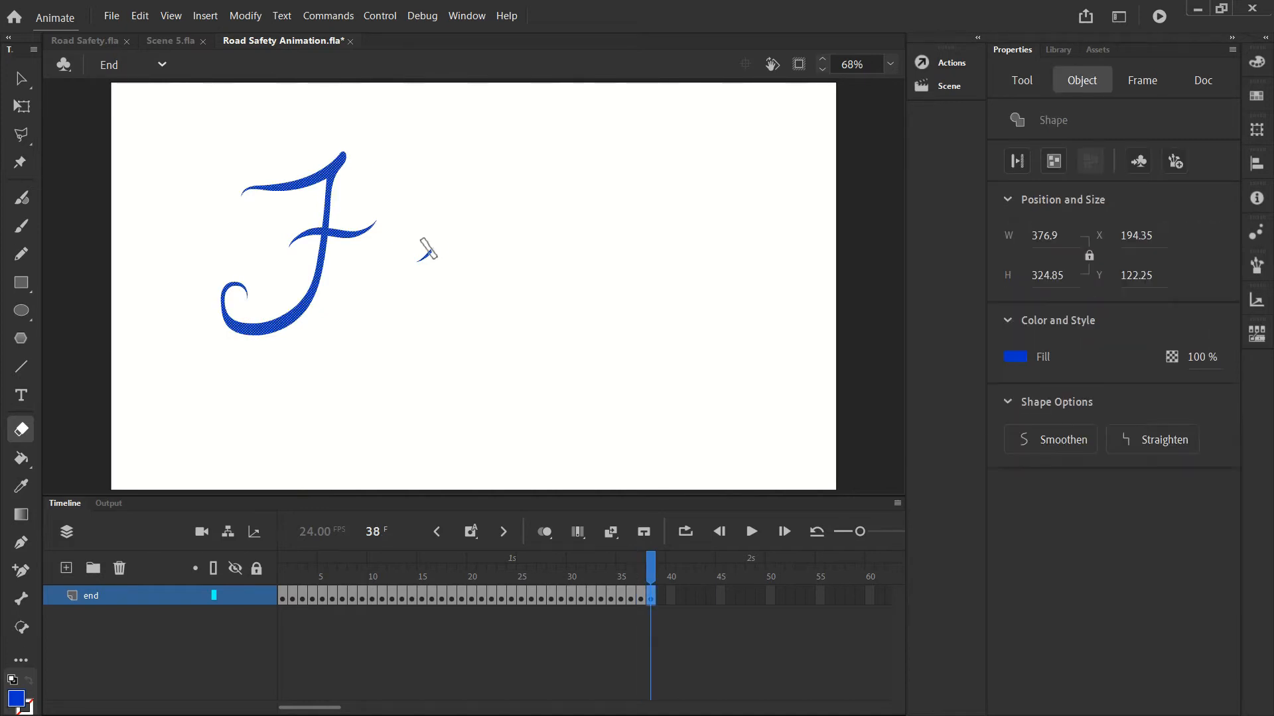
drag(421, 248, 418, 252)
key(period)
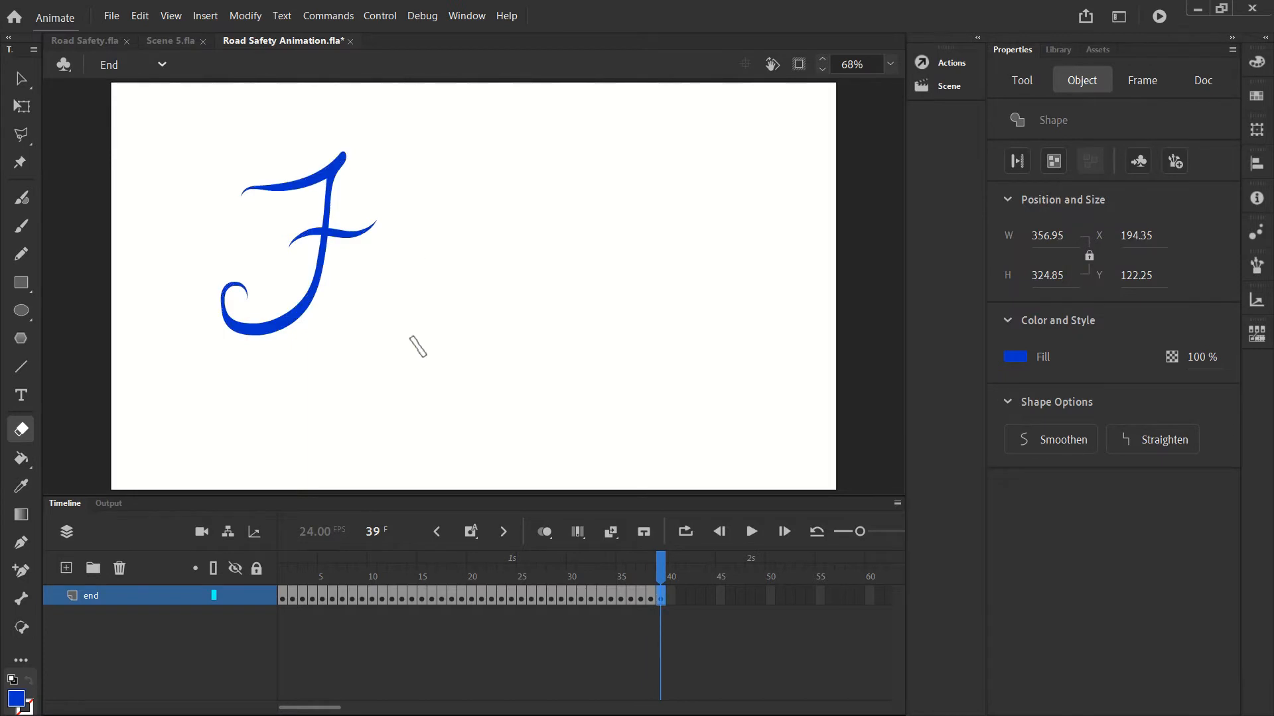
click(418, 347)
Insert a keyframe at frame 40 and choose the shallow forward-diagonal eraser type for the F's lower curl.
key(period)
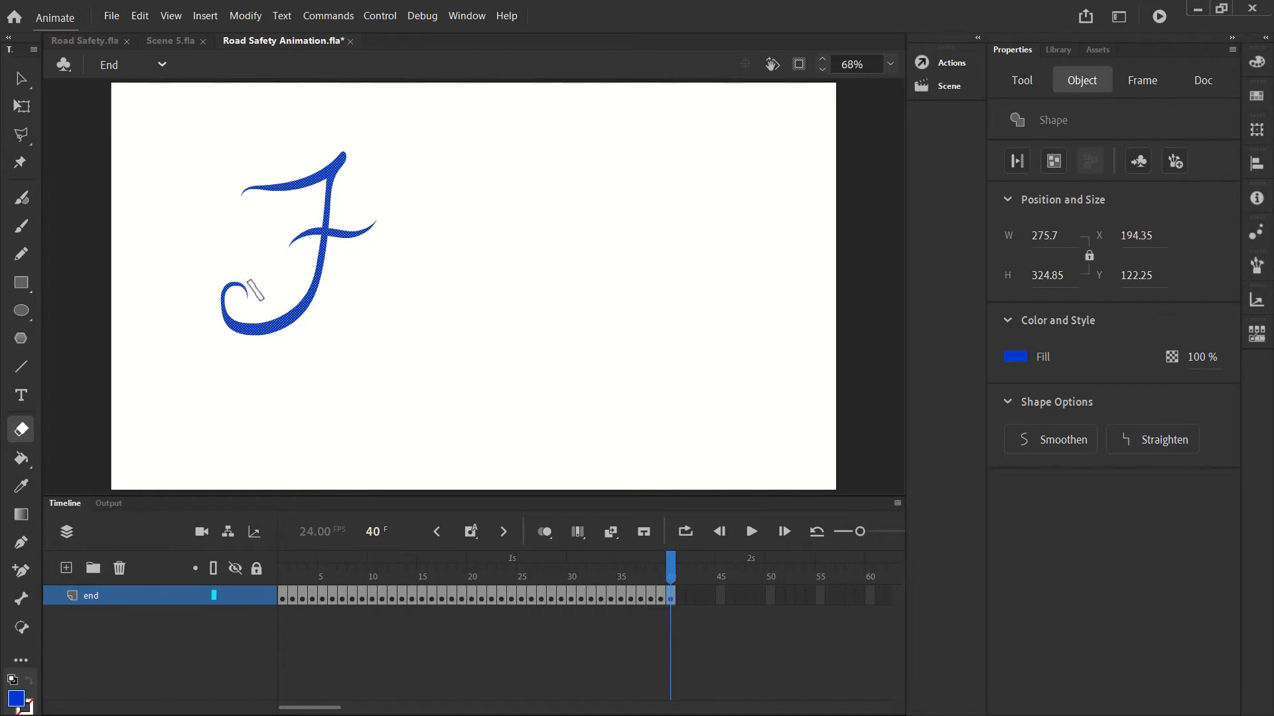
click(1021, 80)
click(1019, 237)
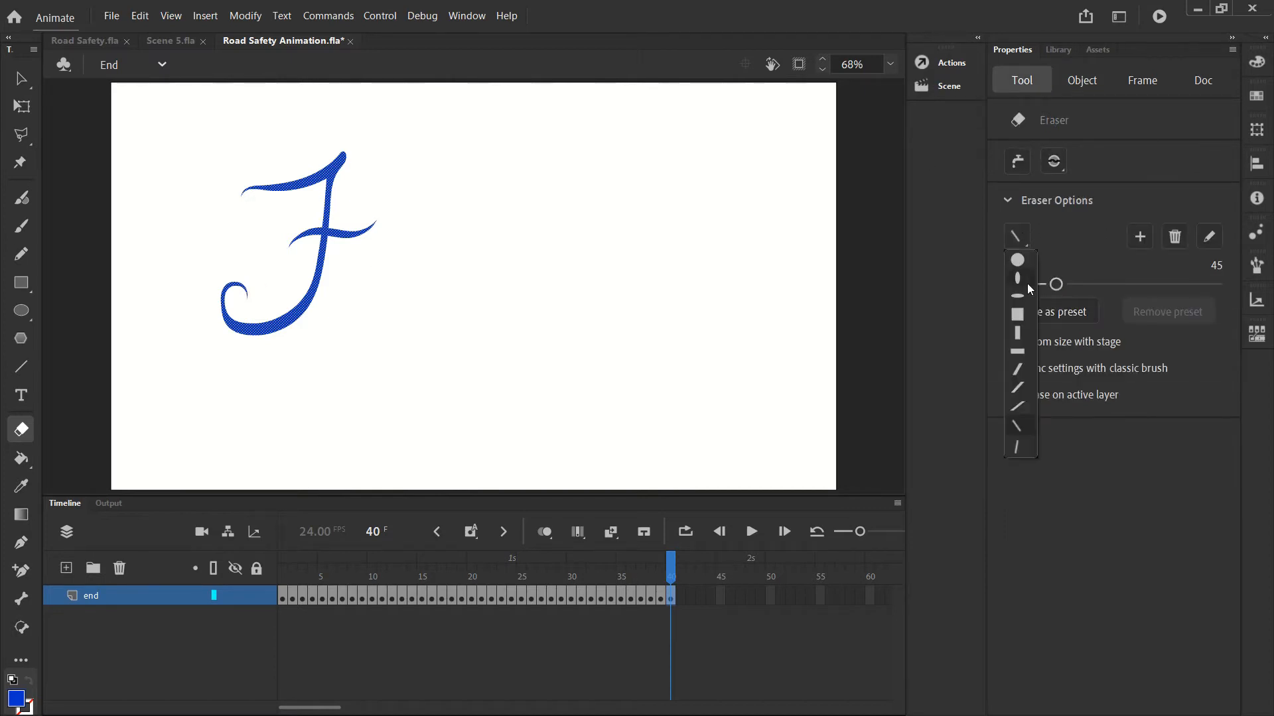
click(1015, 407)
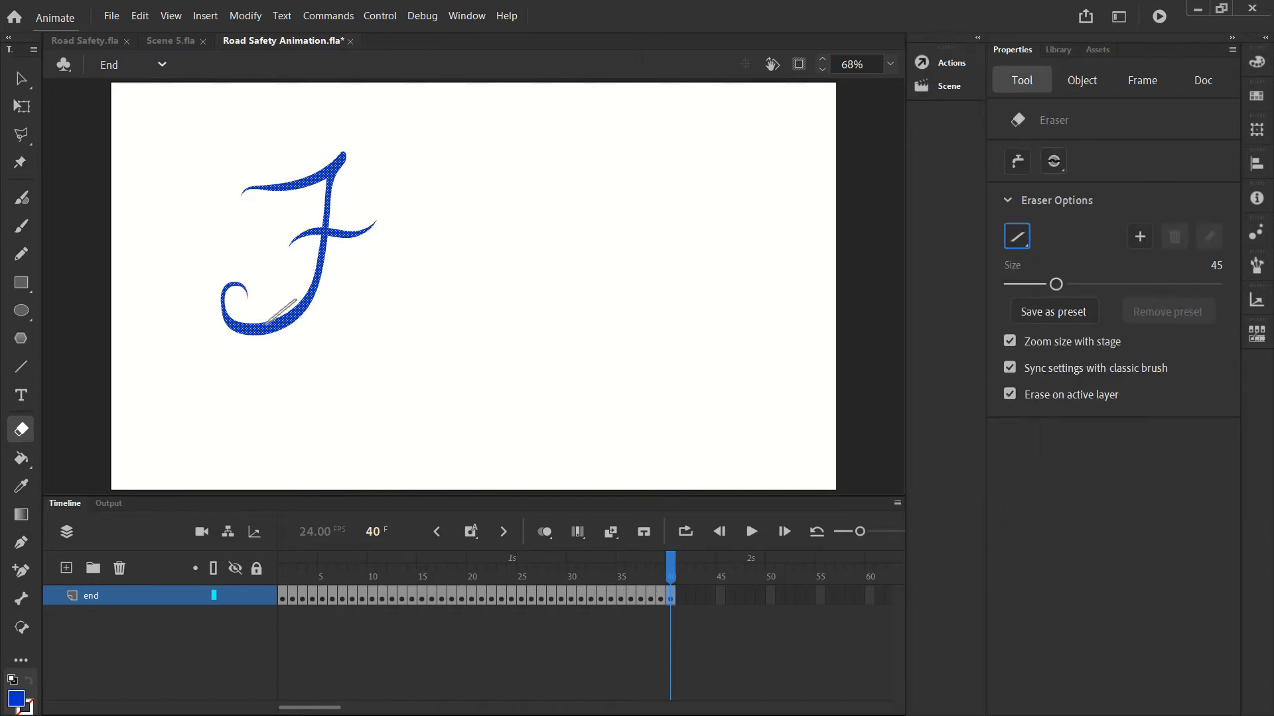
Step back and forth through frames 38 to 40 to compare the lettering in neighbouring keyframes.
click(656, 595)
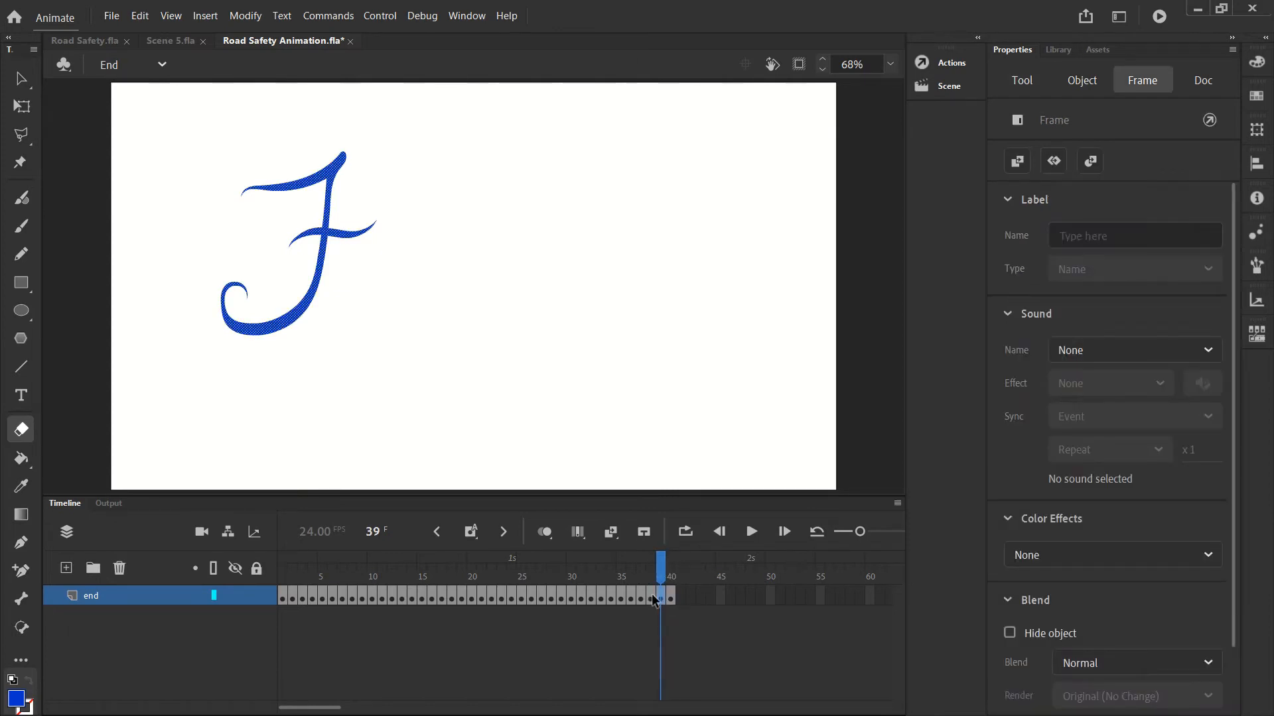
click(652, 596)
click(672, 594)
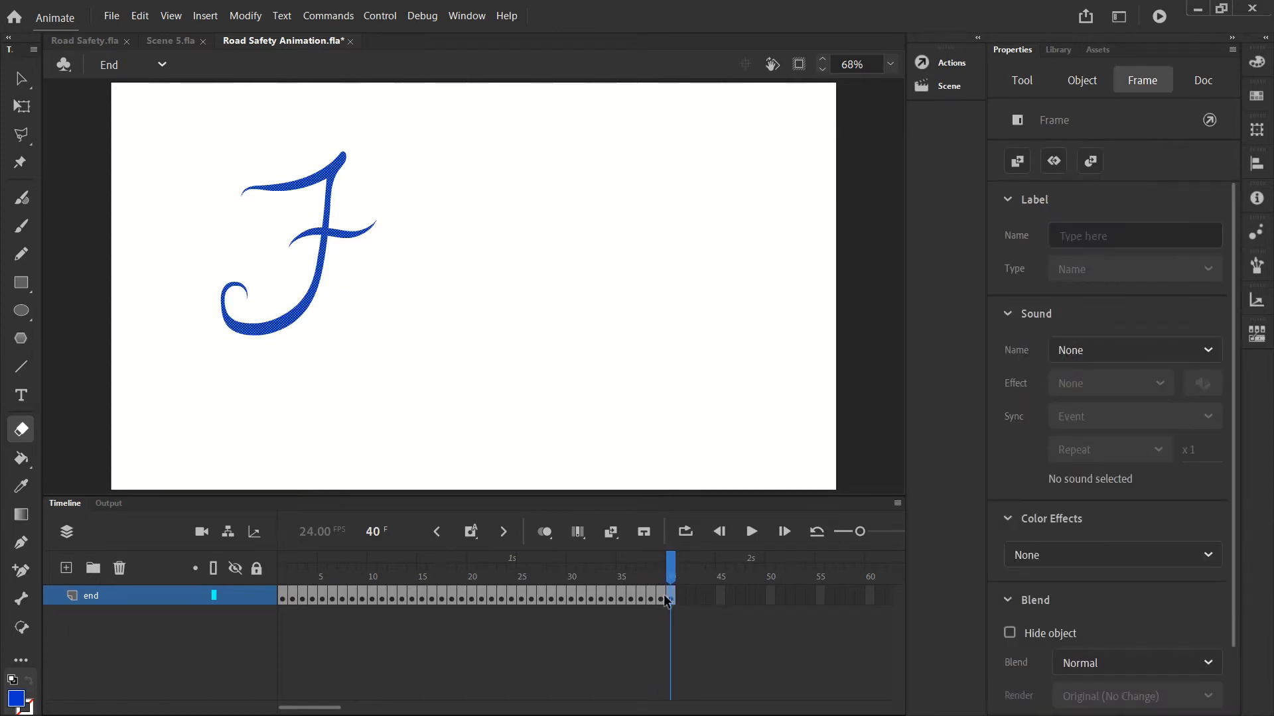
click(661, 595)
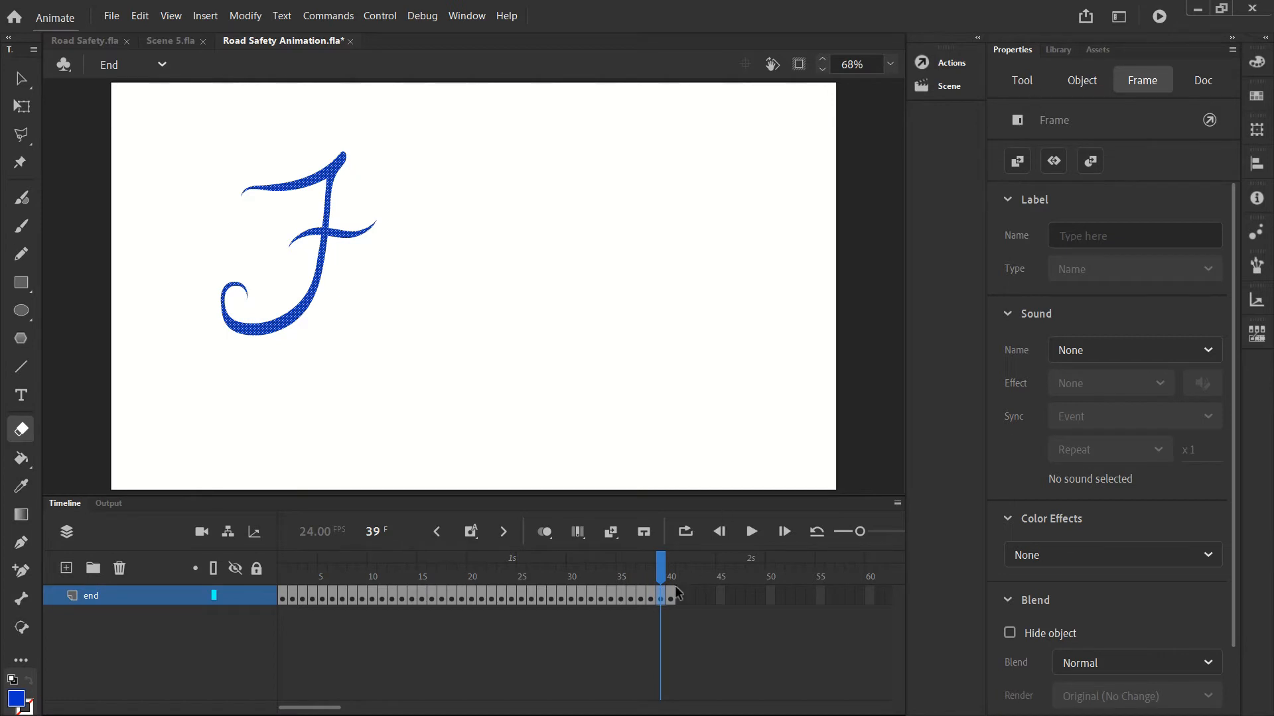
click(671, 595)
click(660, 593)
click(650, 595)
click(661, 595)
click(669, 595)
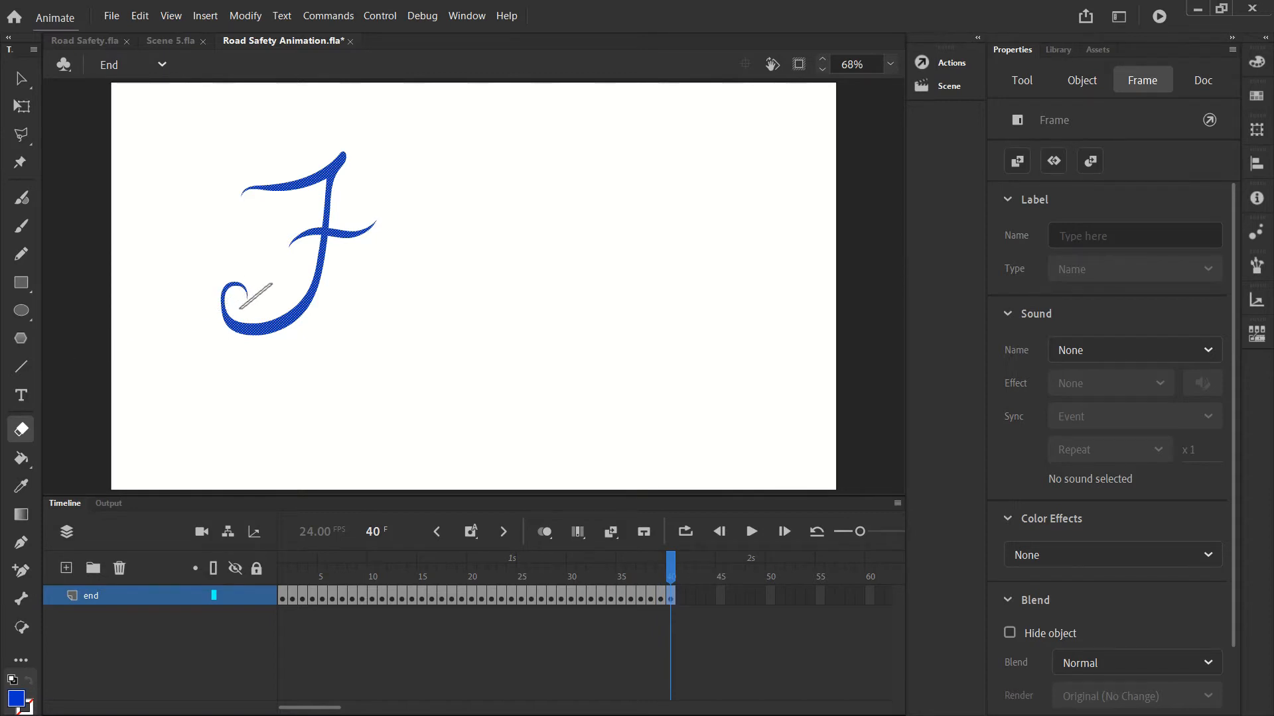
Erase the tip of the F's lower curl at frame 40 and the curl's top in a new keyframe at frame 41 with the backward-slanted eraser.
click(266, 293)
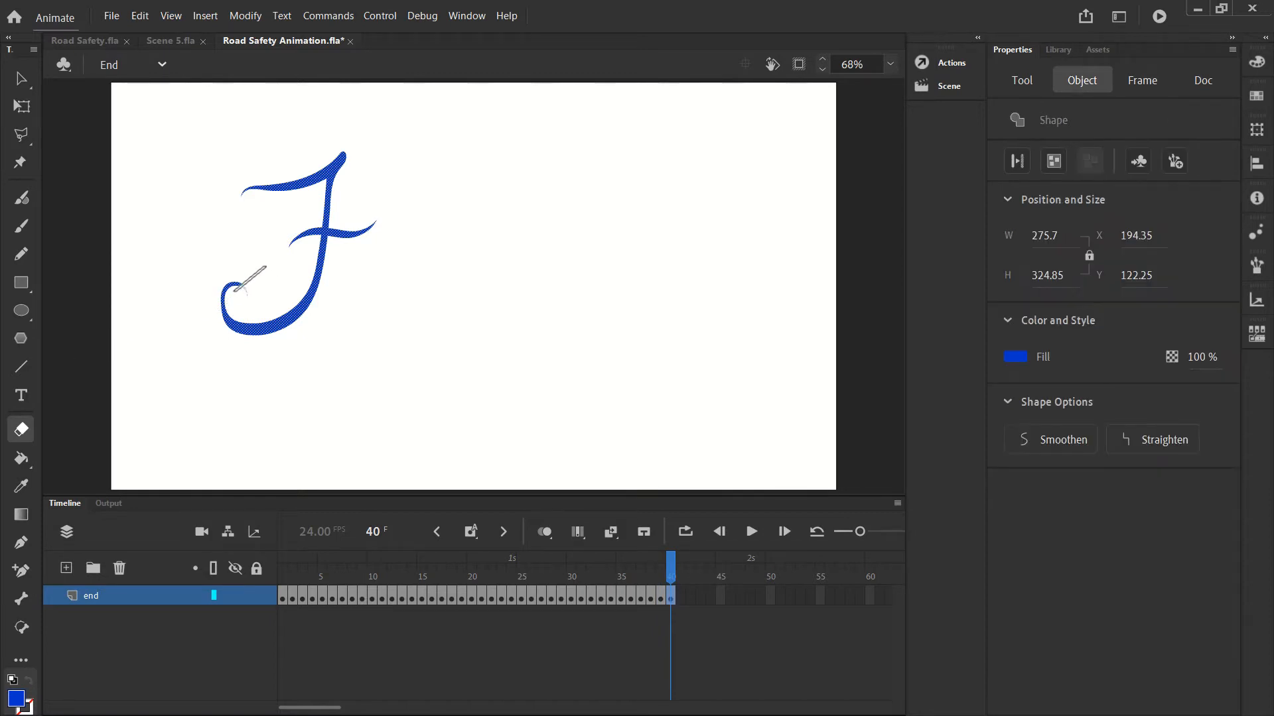
click(250, 278)
key(F6)
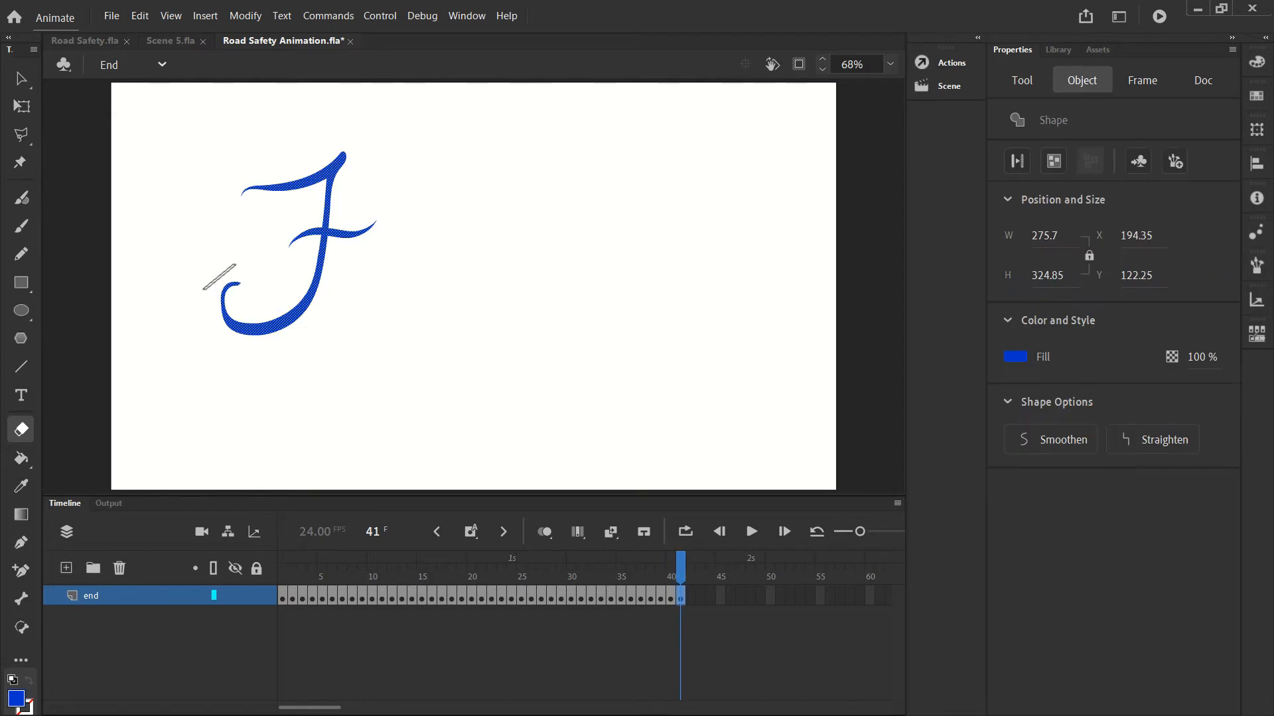
click(232, 292)
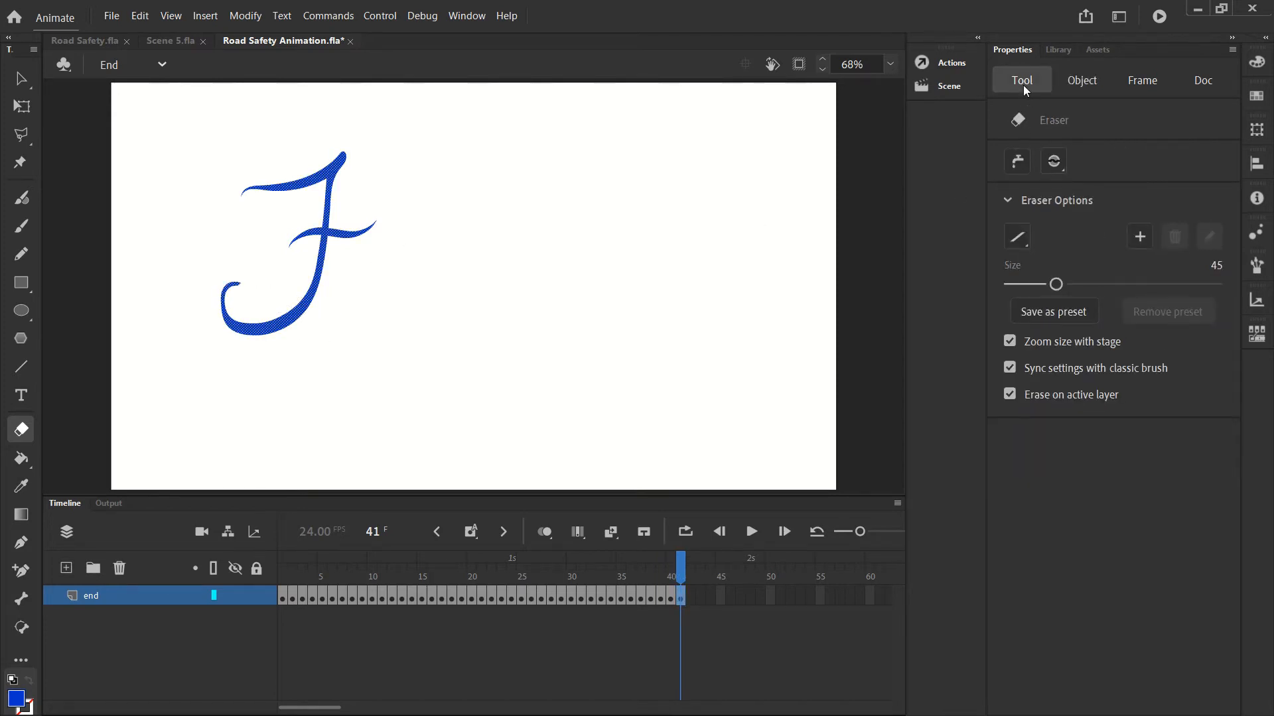
click(1016, 237)
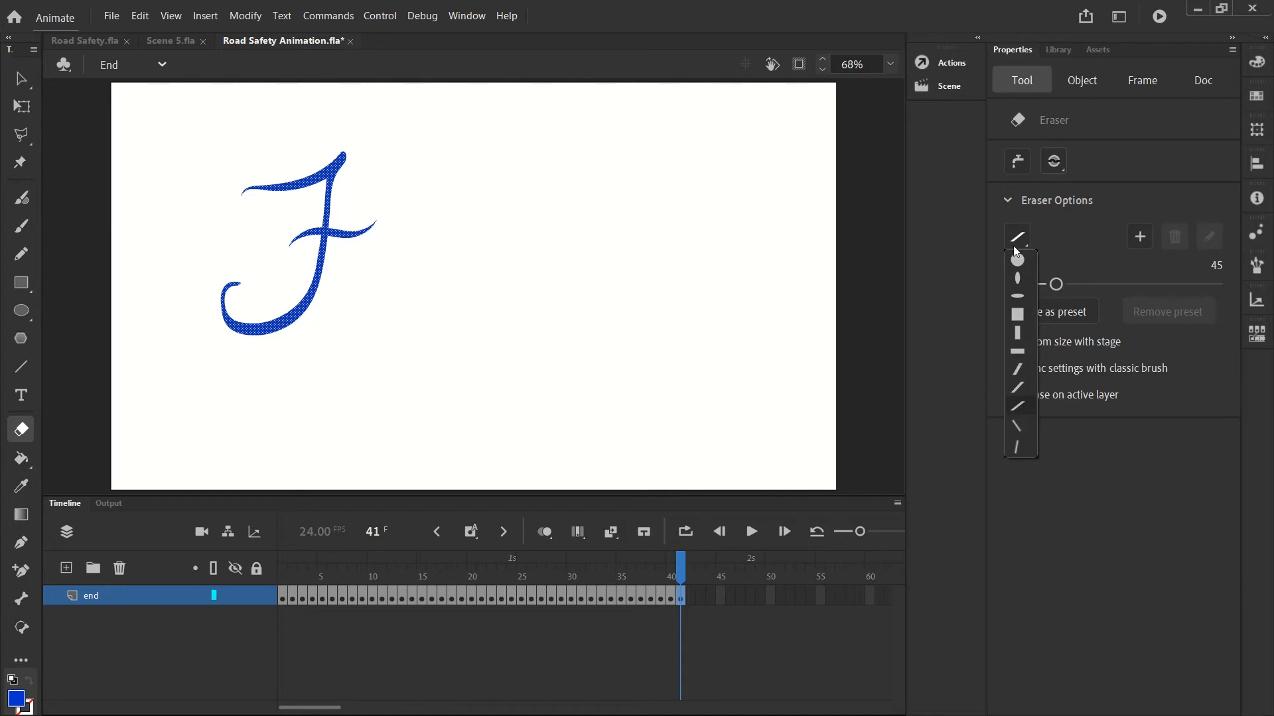
click(1015, 426)
drag(237, 282, 228, 289)
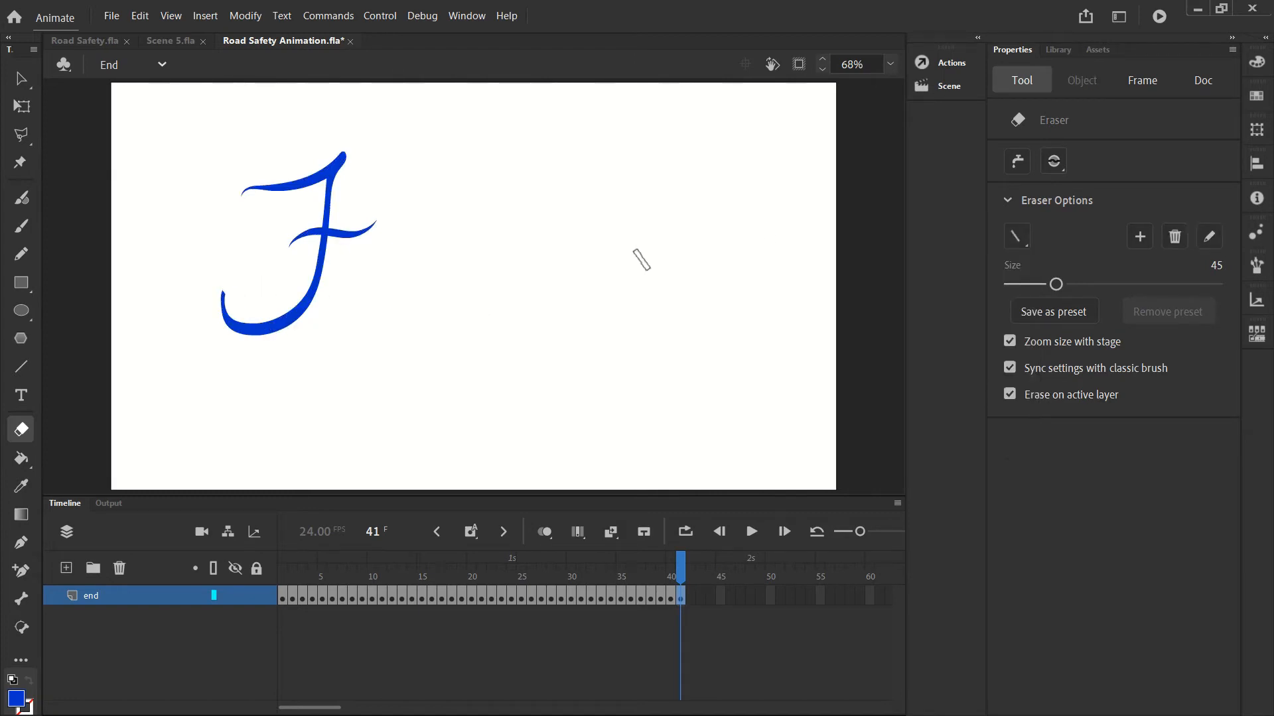
Insert keyframes at frames 42 to 44, erasing the left side of the F's lower curl with the shallow forward-diagonal eraser type.
key(F6)
click(1025, 79)
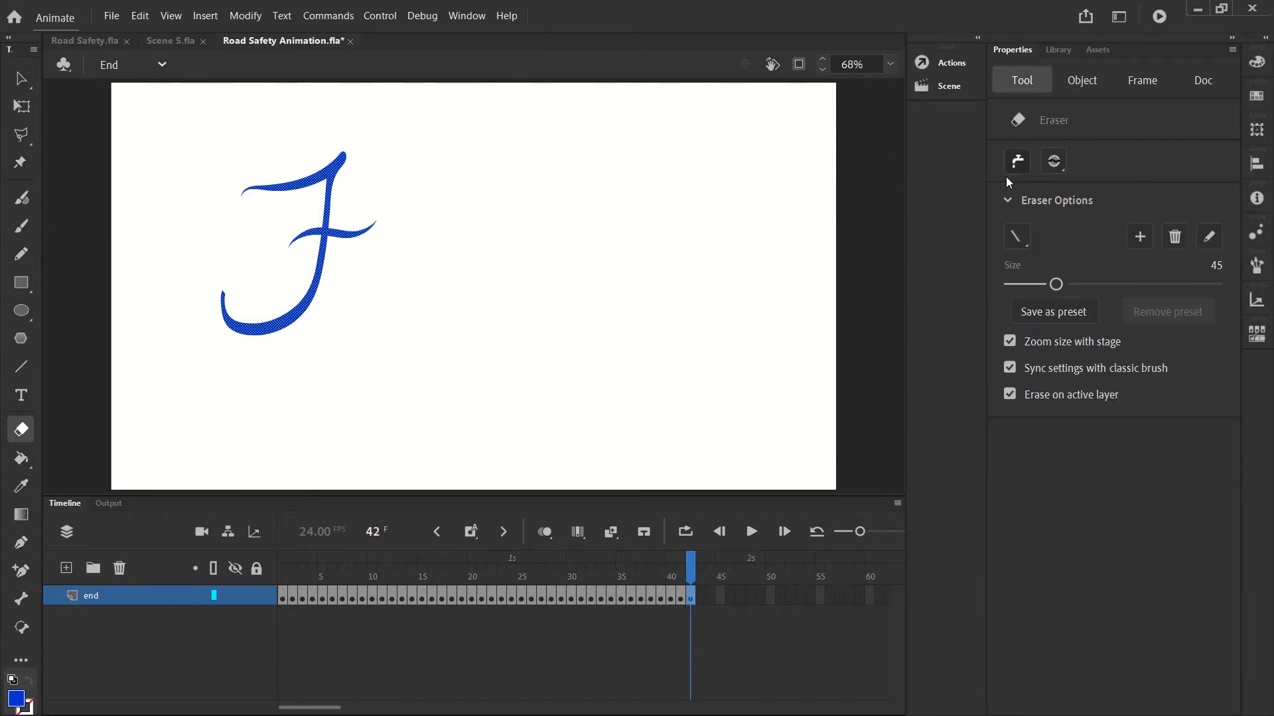
click(1016, 237)
click(1022, 419)
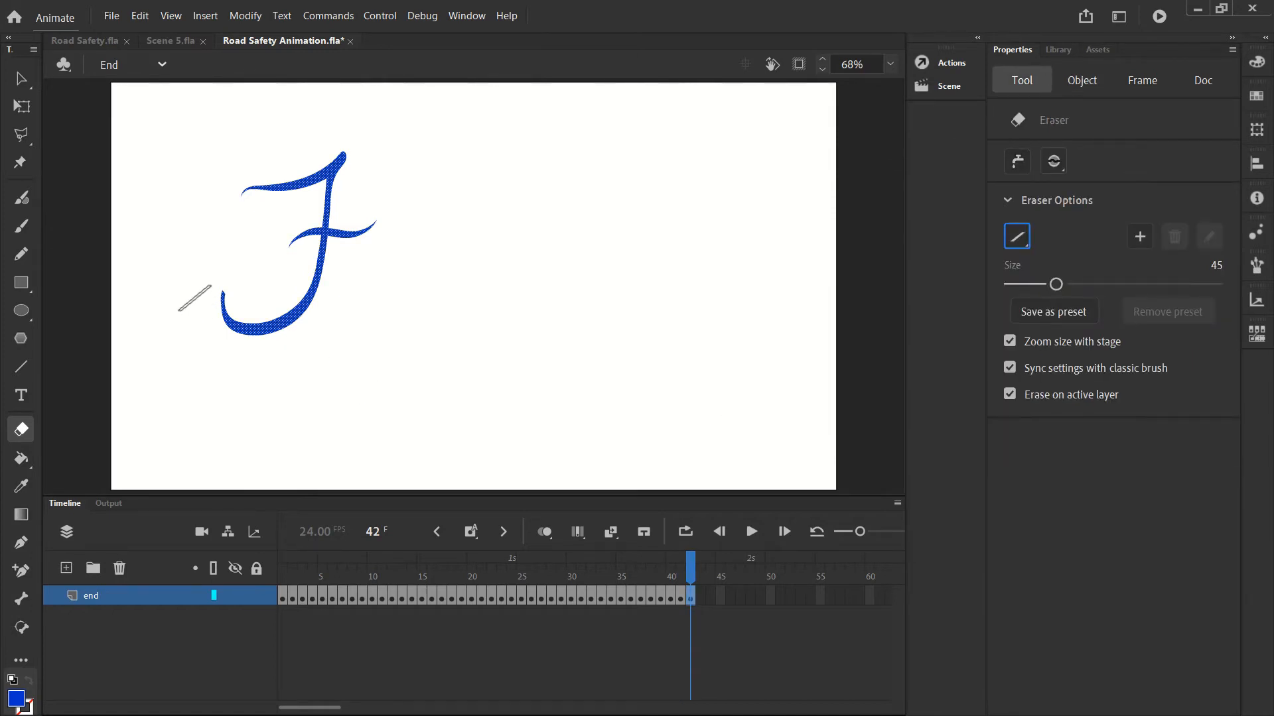
drag(216, 287, 221, 314)
drag(221, 315, 242, 330)
key(F6)
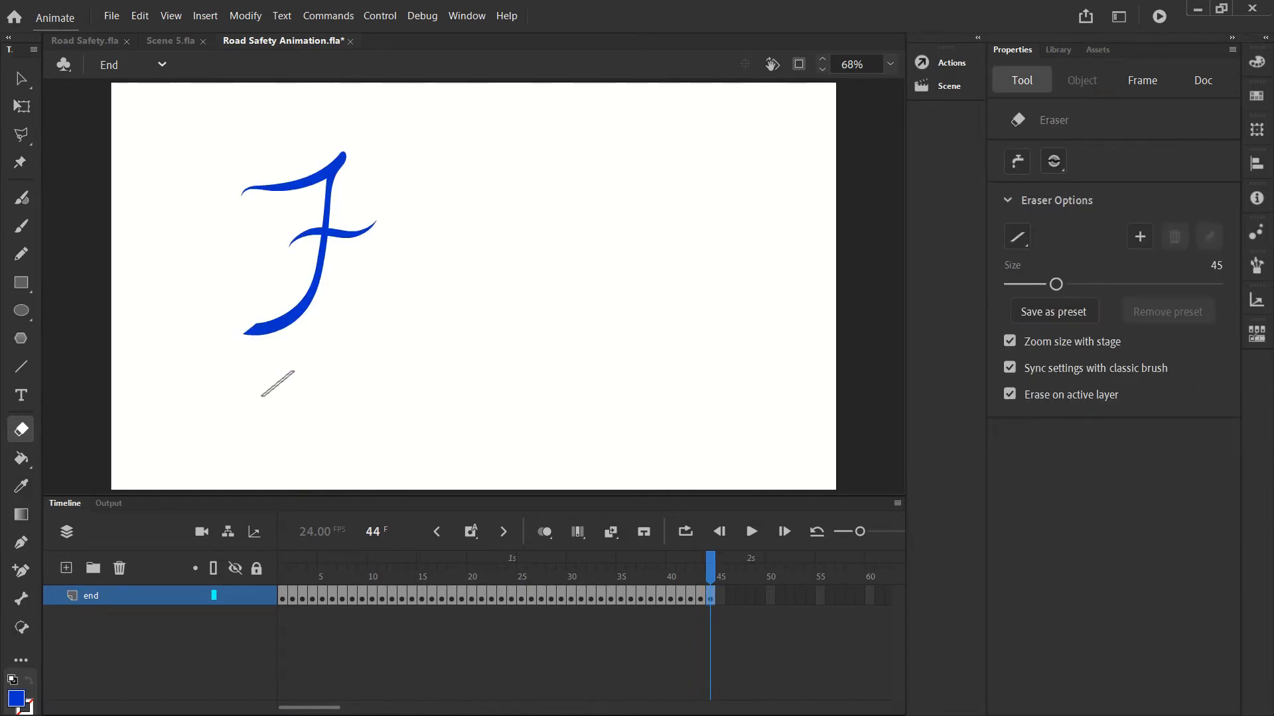
Try inserting keyframes at frames 45 to 49, erasing the F's bottom curve up toward the stem with the backward-slanted eraser type.
key(F6)
click(1028, 83)
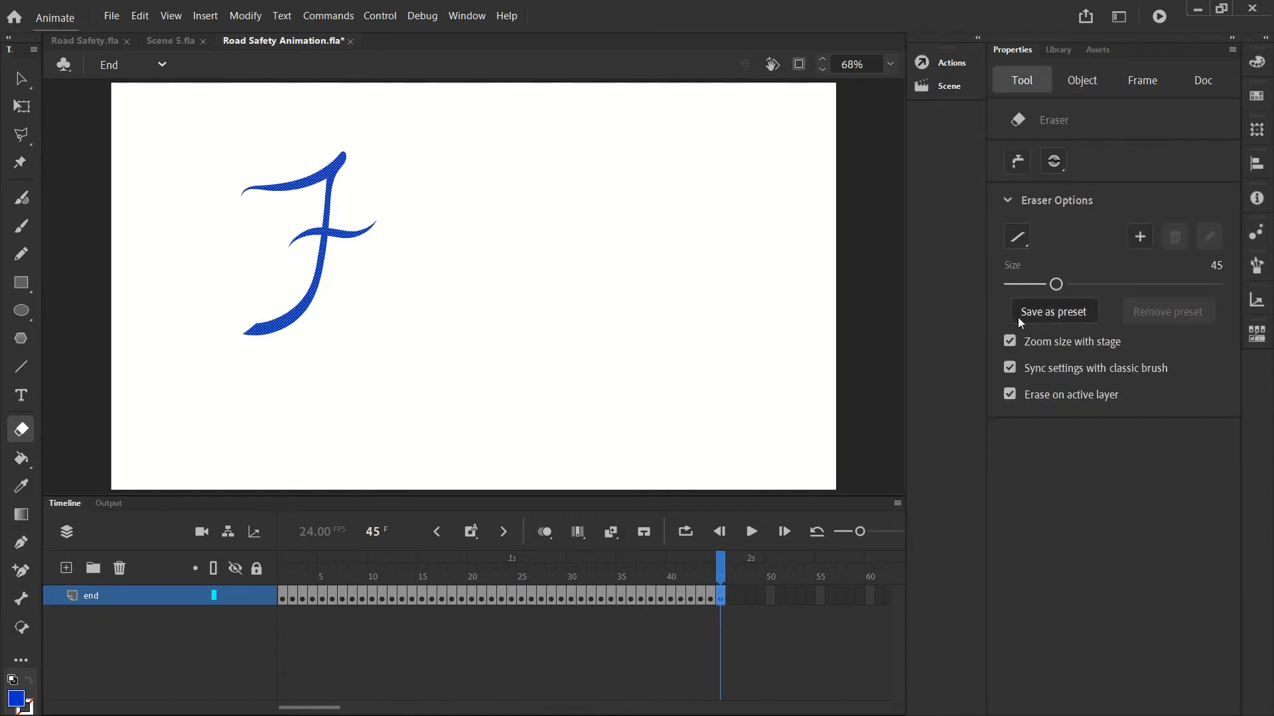
click(1021, 242)
click(1015, 425)
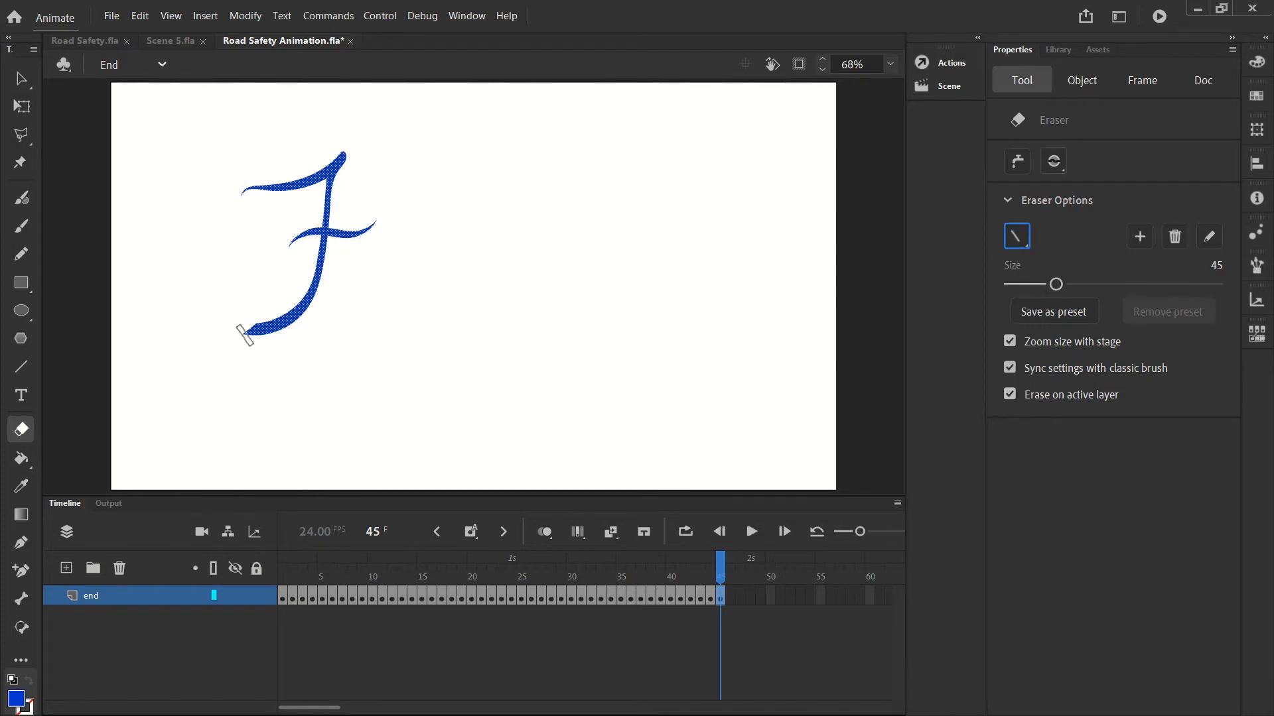
mouse_move(245, 335)
mouse_down()
mouse_move(286, 319)
mouse_move(312, 284)
mouse_move(327, 297)
mouse_up()
key(F6)
key(F6)
key(F6)
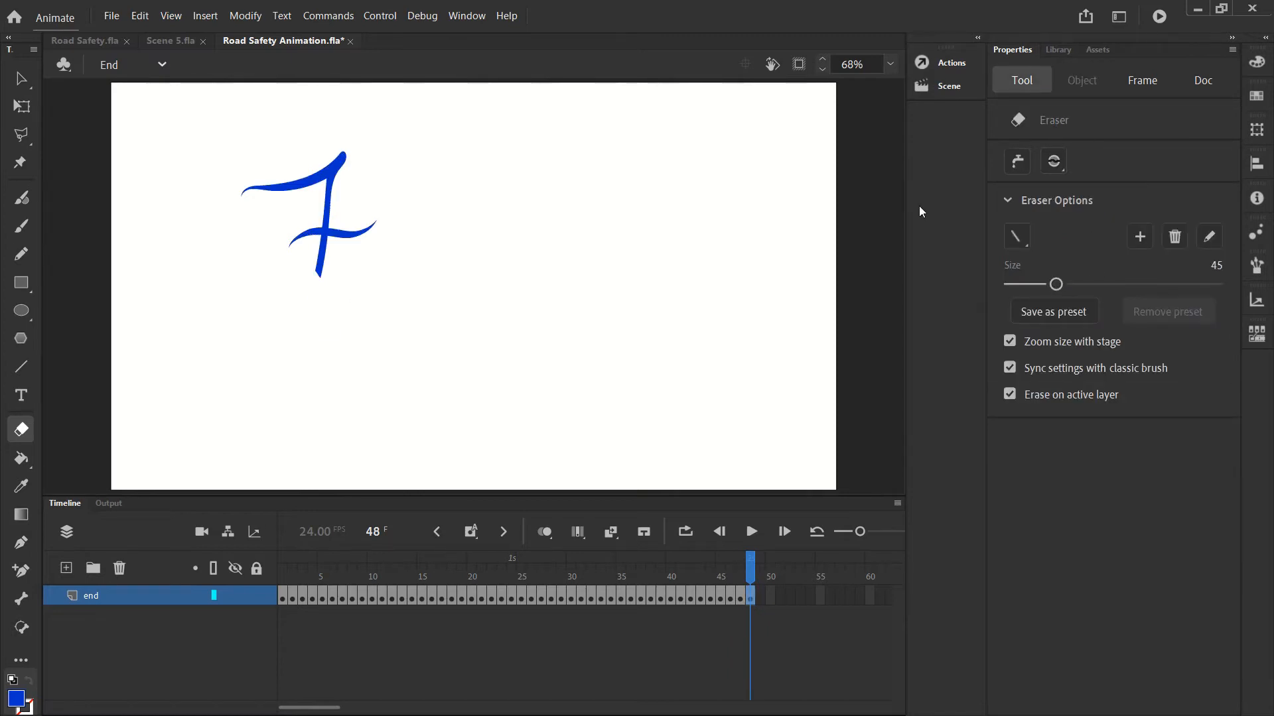
key(F6)
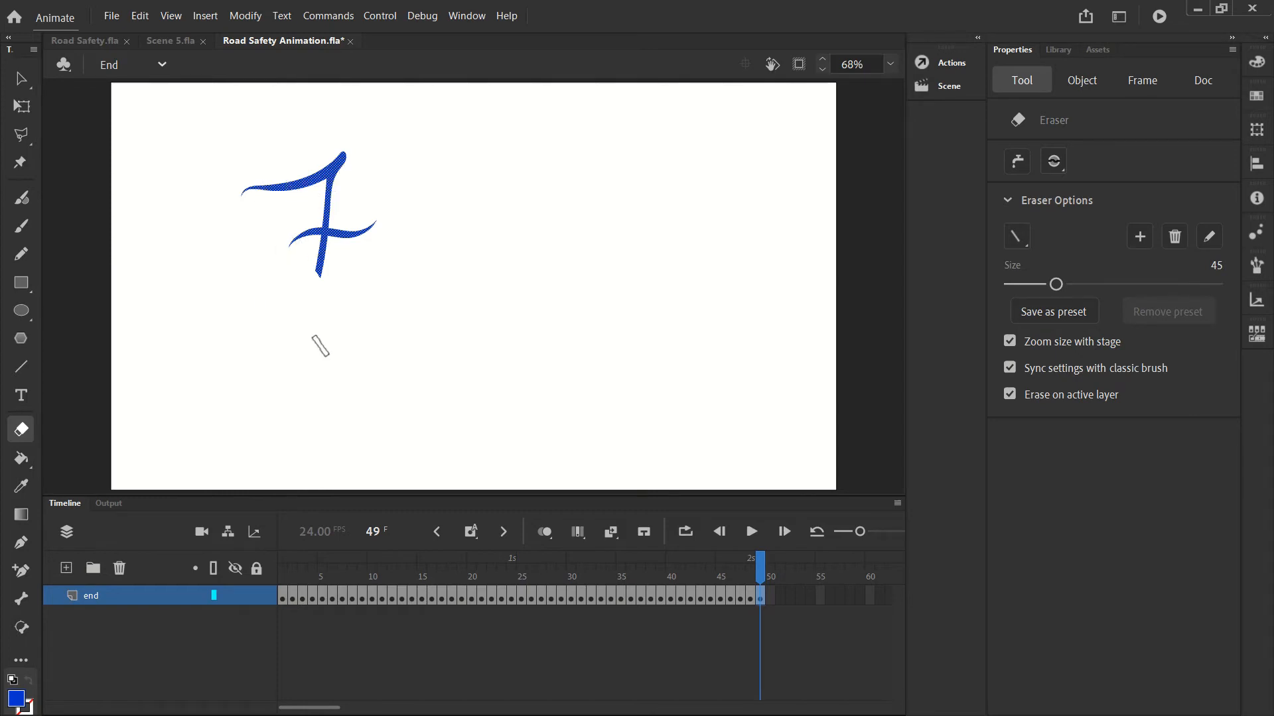
Undo the recent keyframes and erasures of the F's bottom curve back to the newly inserted keyframe at frame 43.
key(comma)
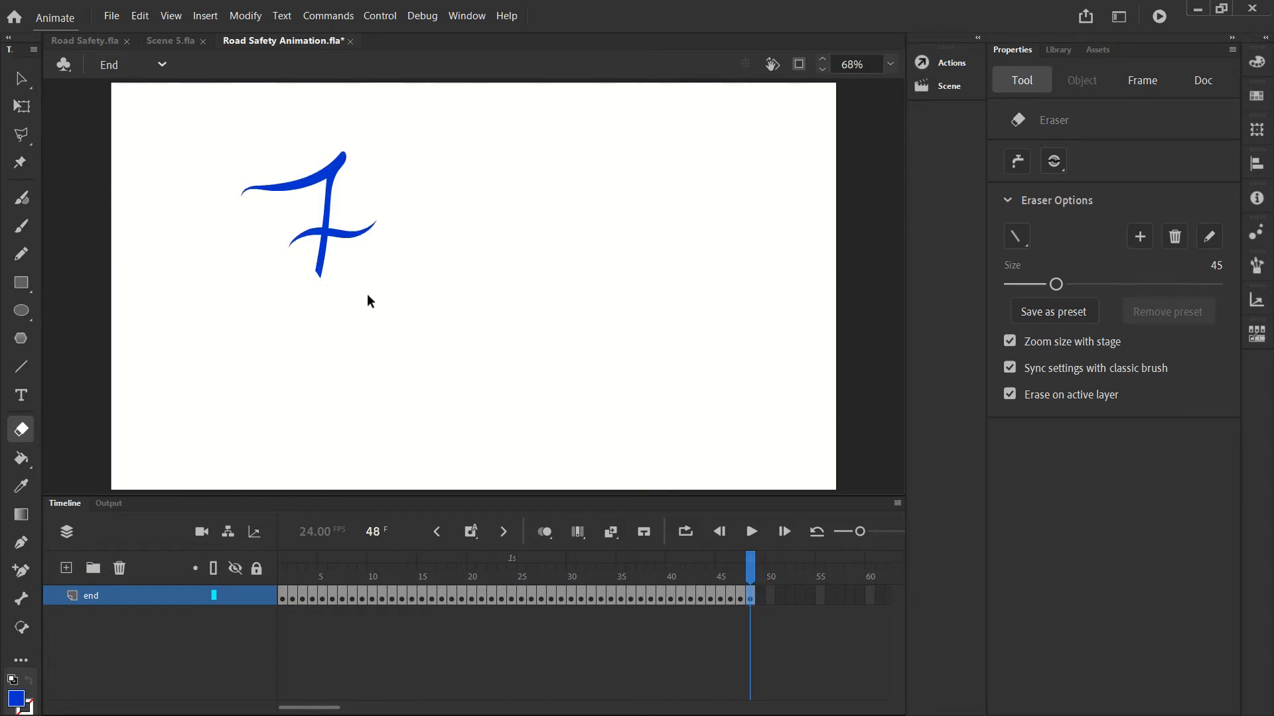
key(comma)
key(comma)
key(comma)
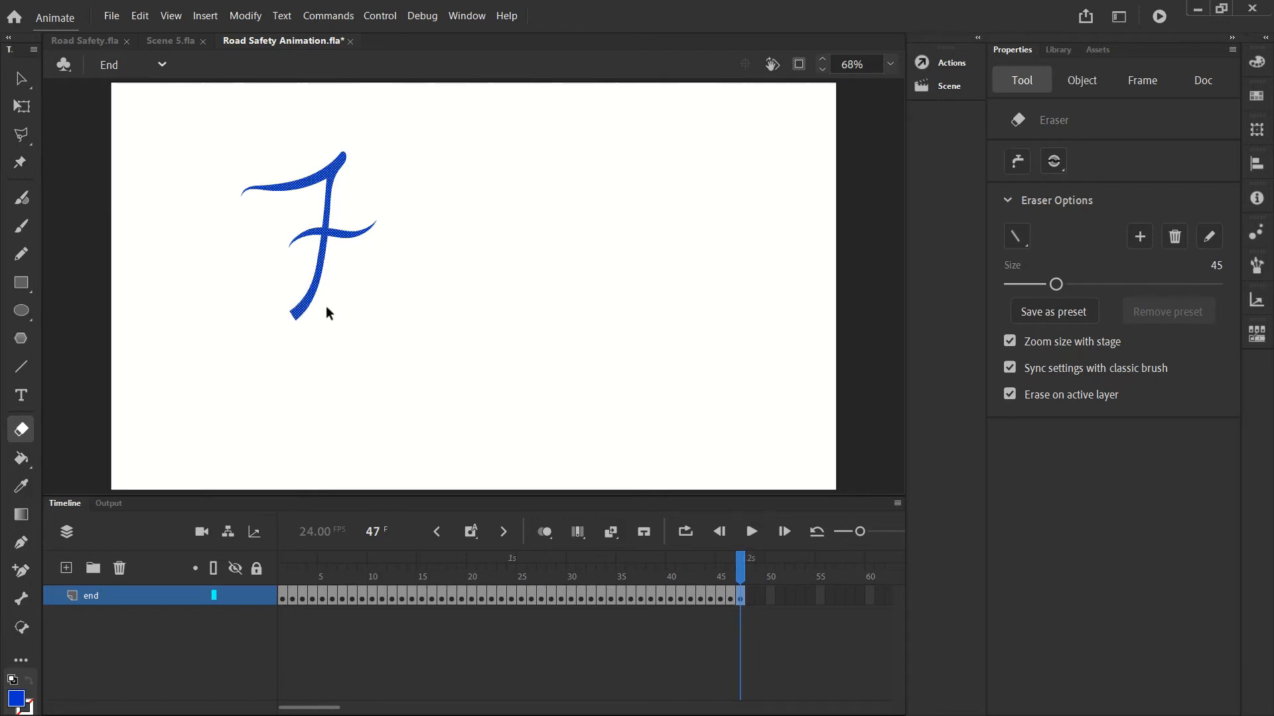
key(comma)
key(comma)
key(comma)
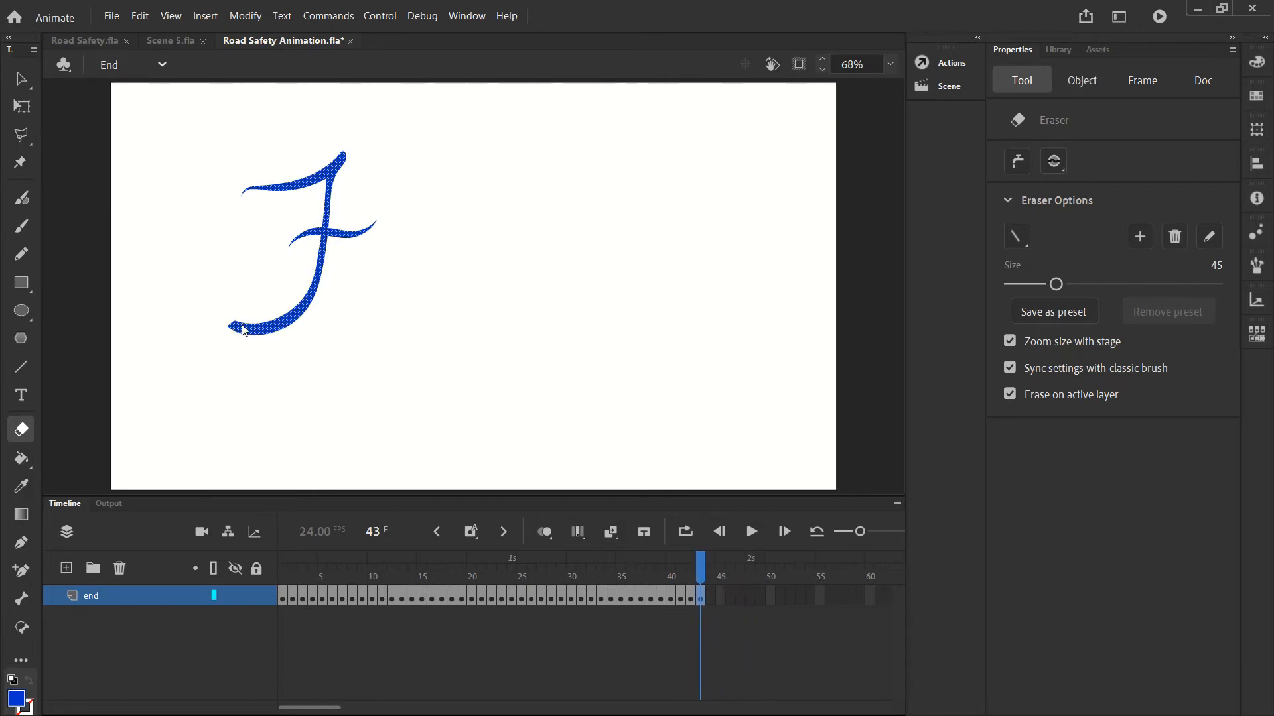
Undo the keyframes and erasures of the F's lower curl back to the intact letter at frame 40.
key(comma)
key(comma)
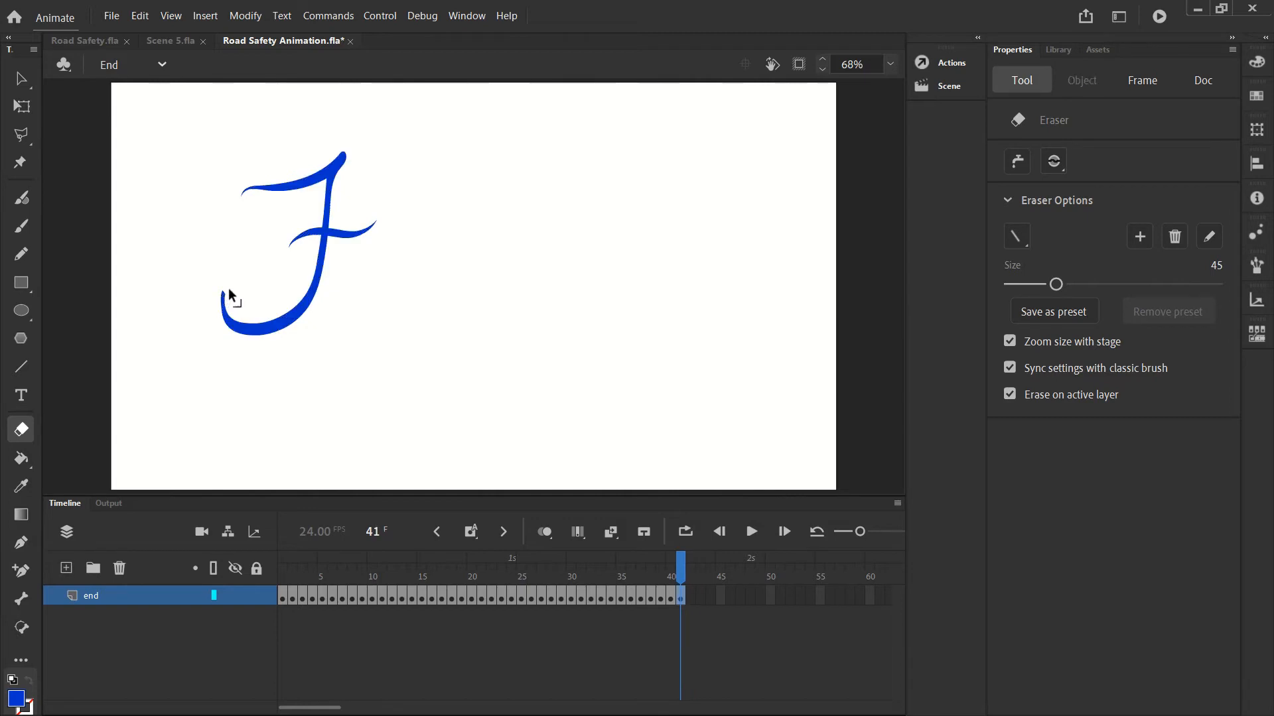
key(ctrl+a)
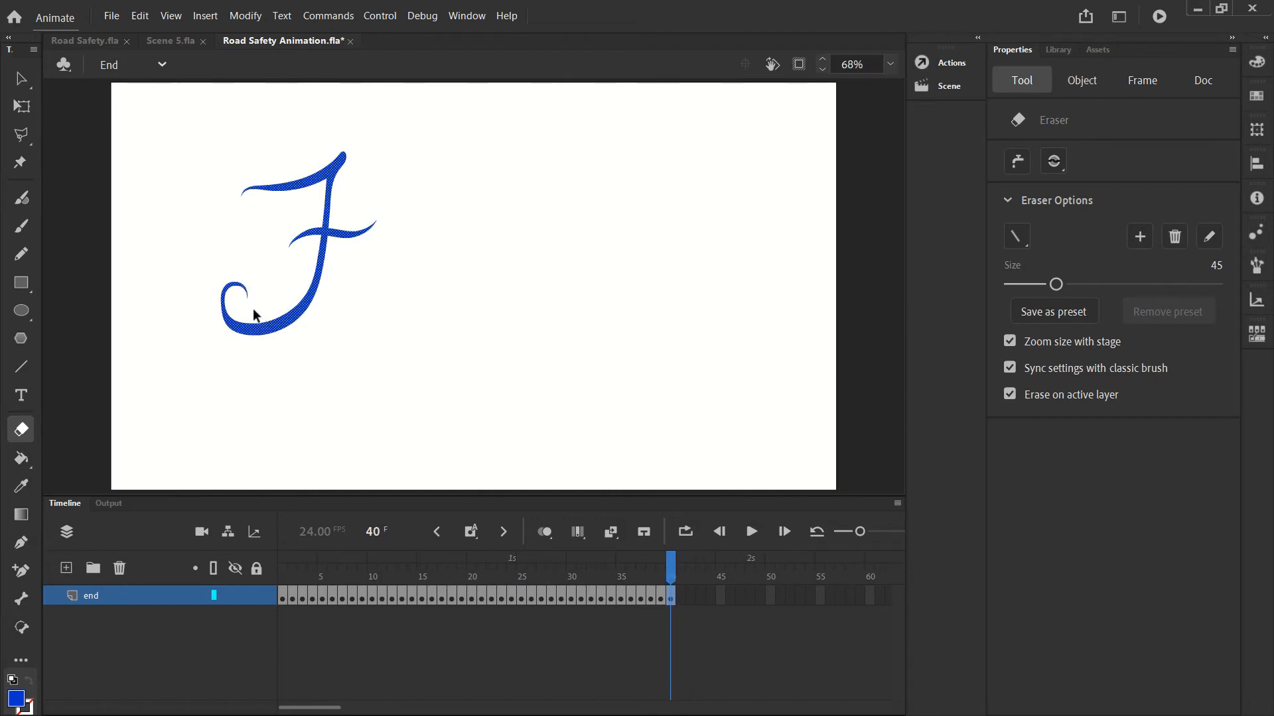
key(comma)
key(comma)
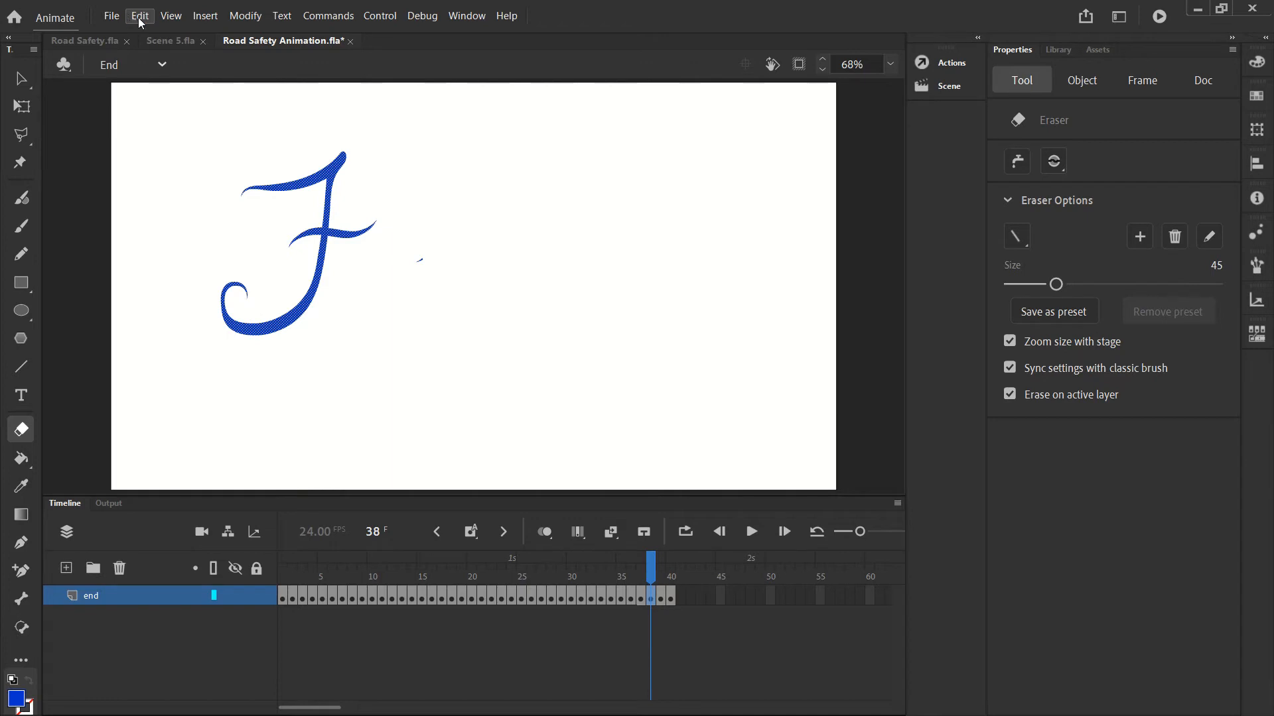
key(period)
key(period)
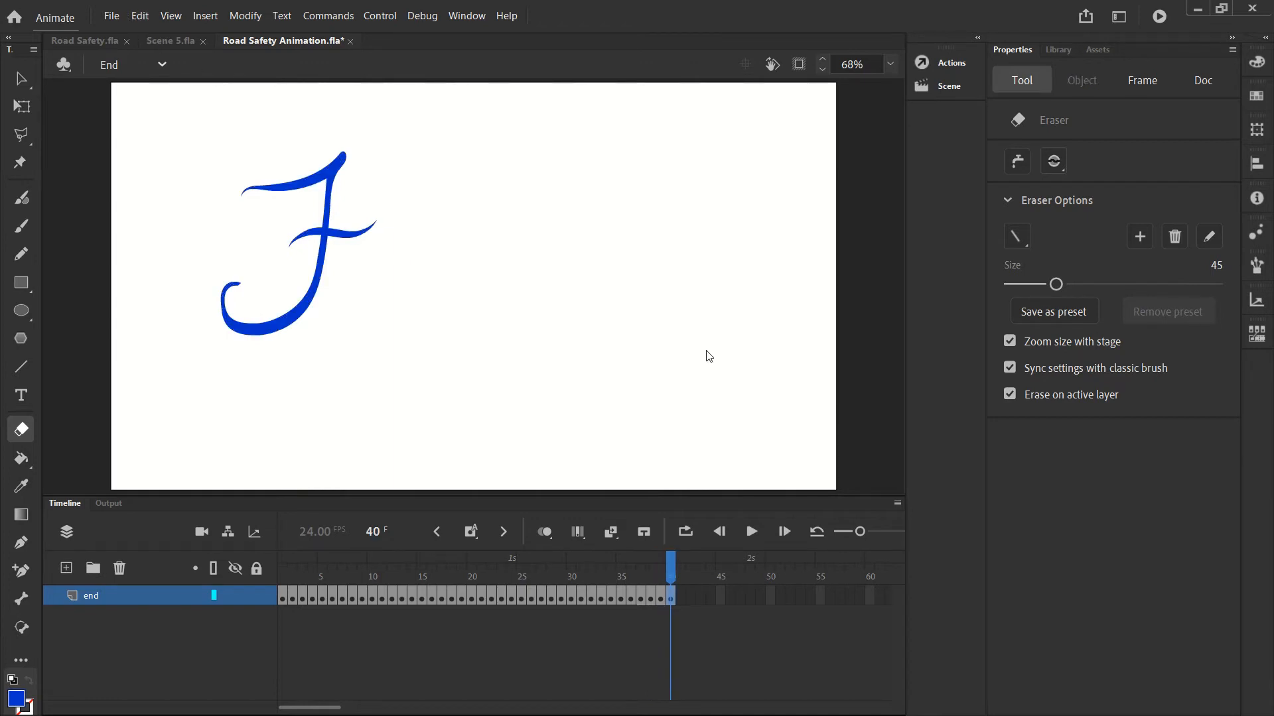
key(ctrl+a)
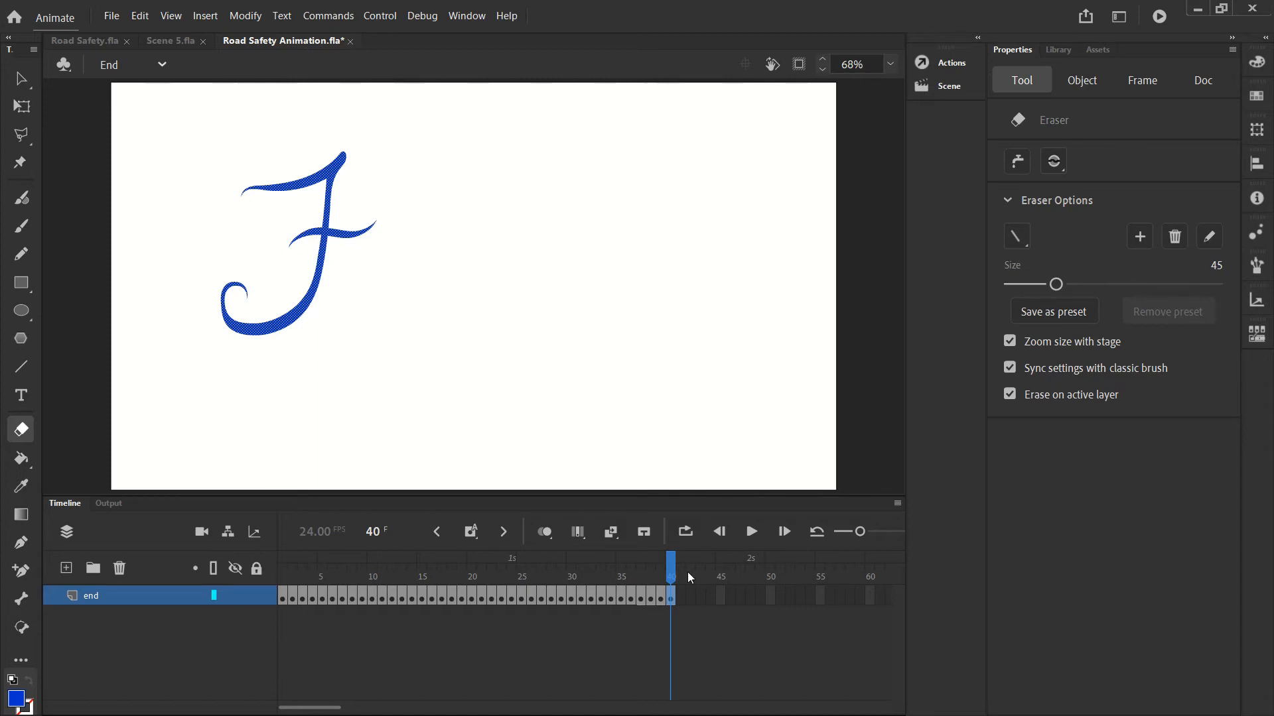
click(666, 583)
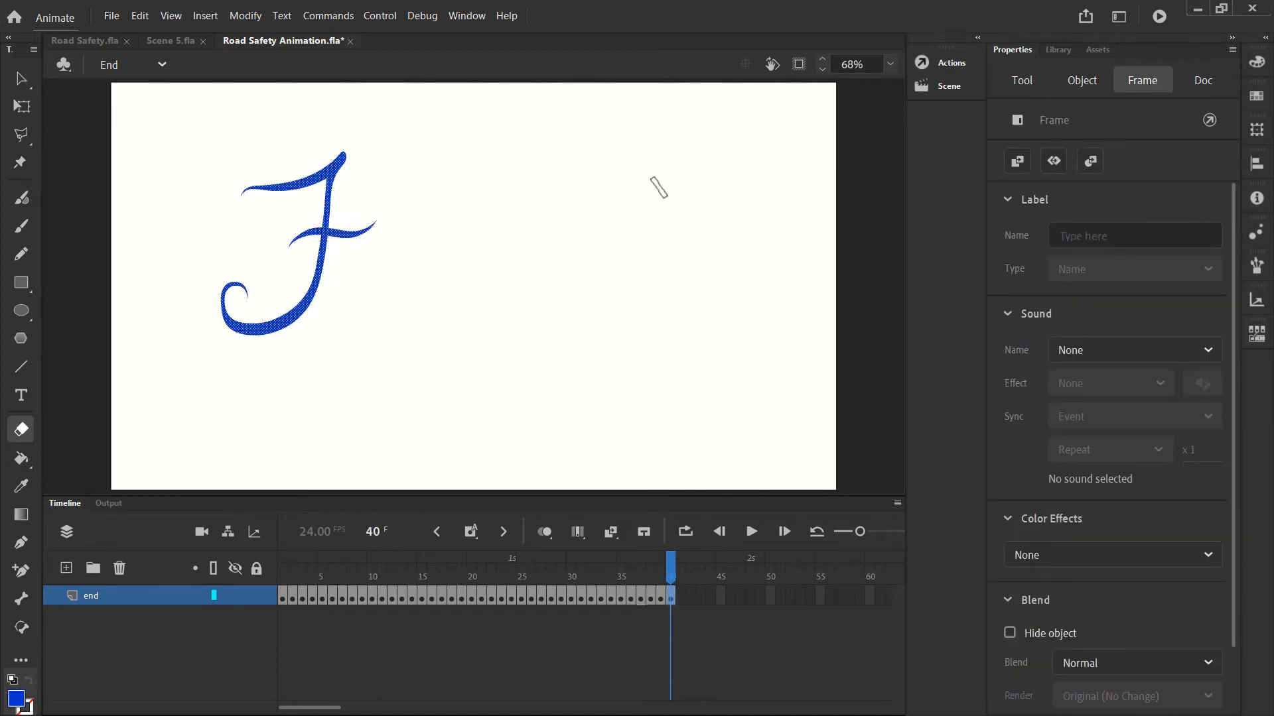
Insert keyframes at frames 41 to 44, erasing the F's crossbar from its right tip toward the stem with the backward-slanted eraser type.
click(890, 64)
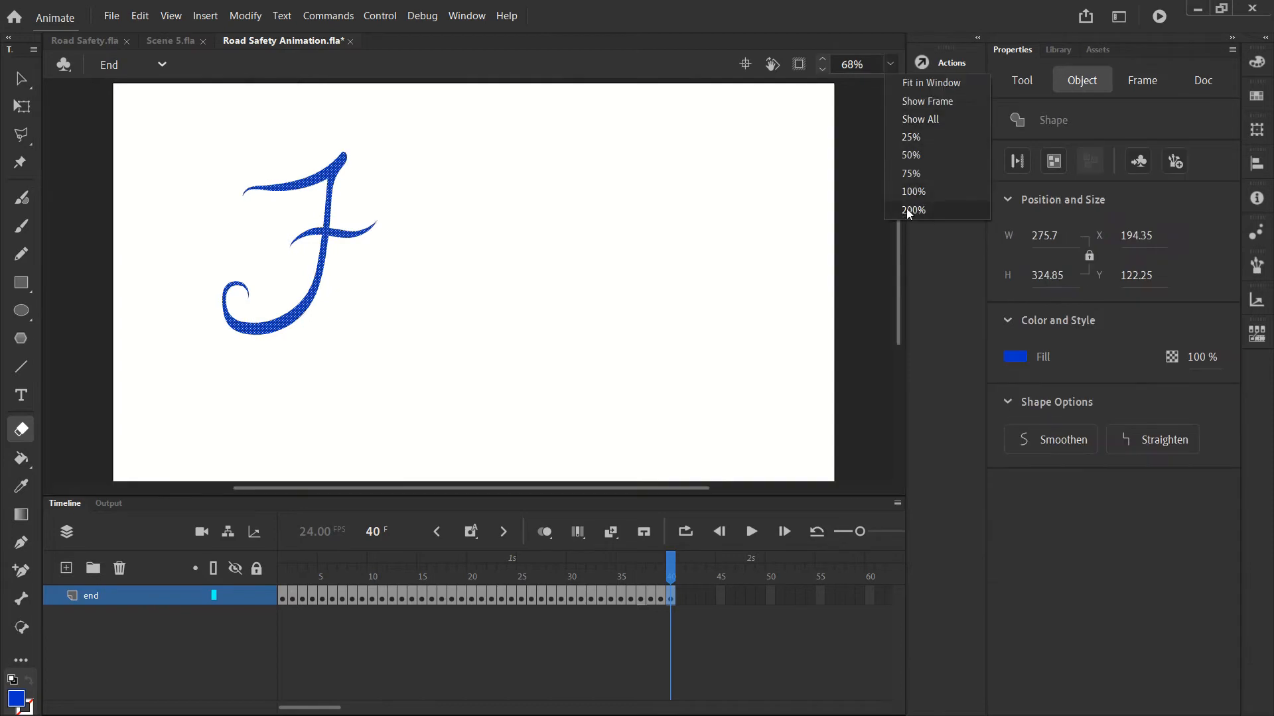
click(906, 206)
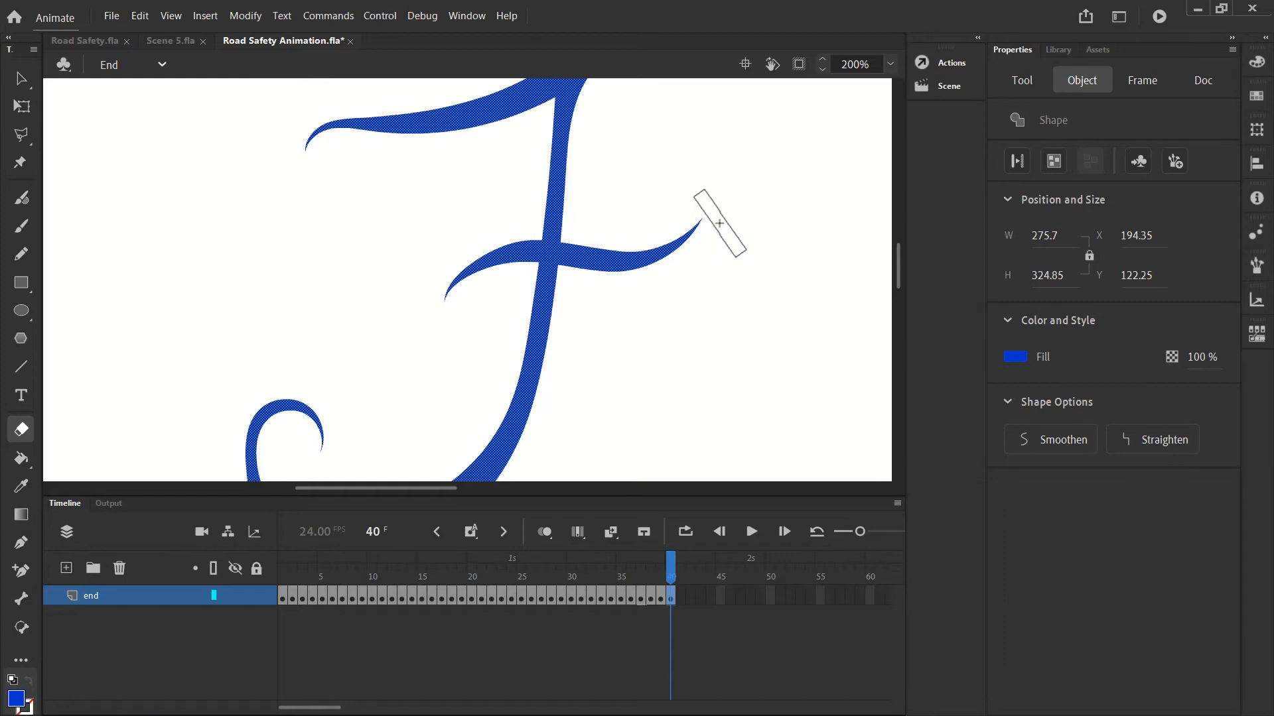
mouse_move(709, 219)
mouse_down()
mouse_move(651, 255)
mouse_move(599, 266)
mouse_up()
key(F6)
key(F6)
key(F6)
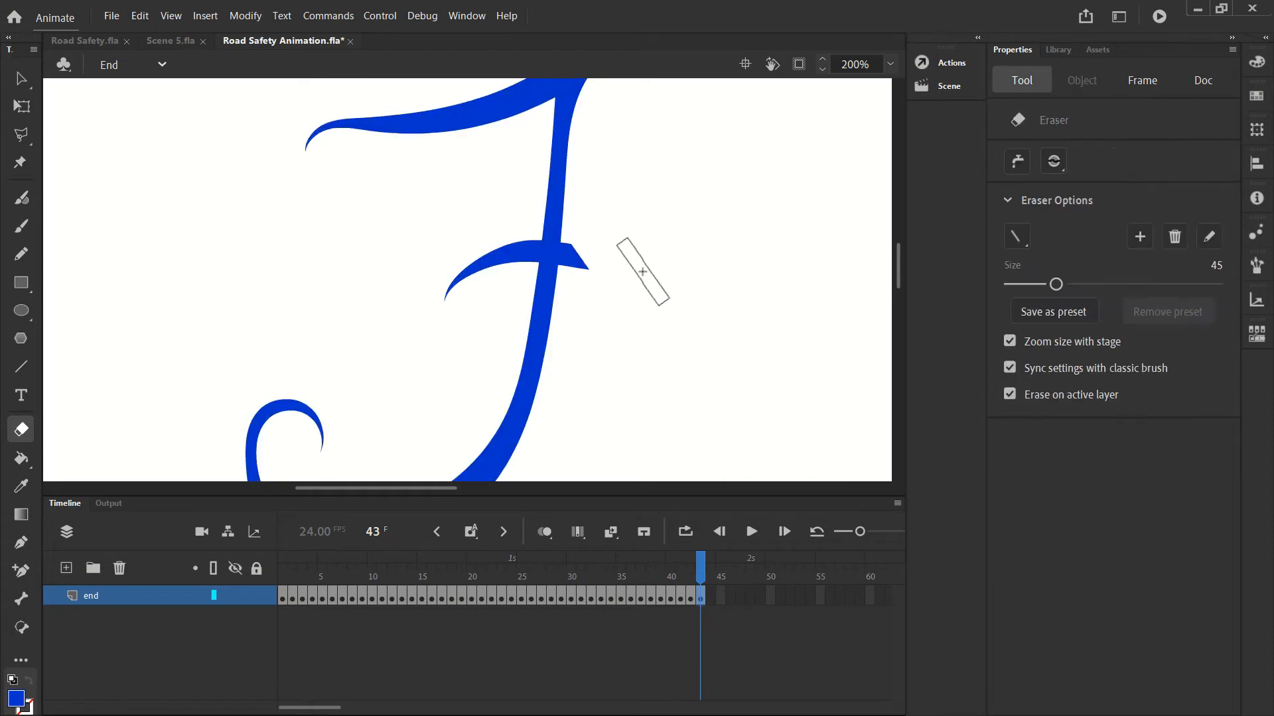
key(F6)
Erase the crossbar stub right of the stem at frame 44 with the near-vertical slanted eraser and smooth the stem's edge with the vertical oval eraser.
click(1032, 89)
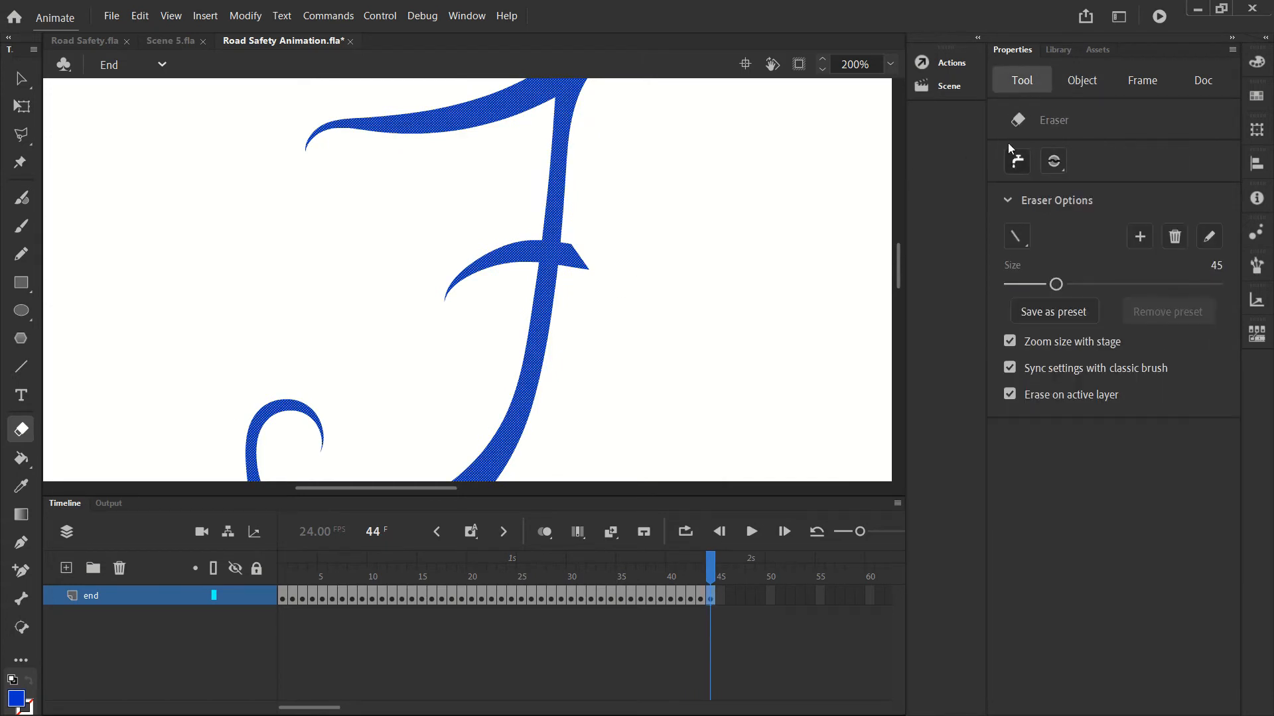
click(1016, 236)
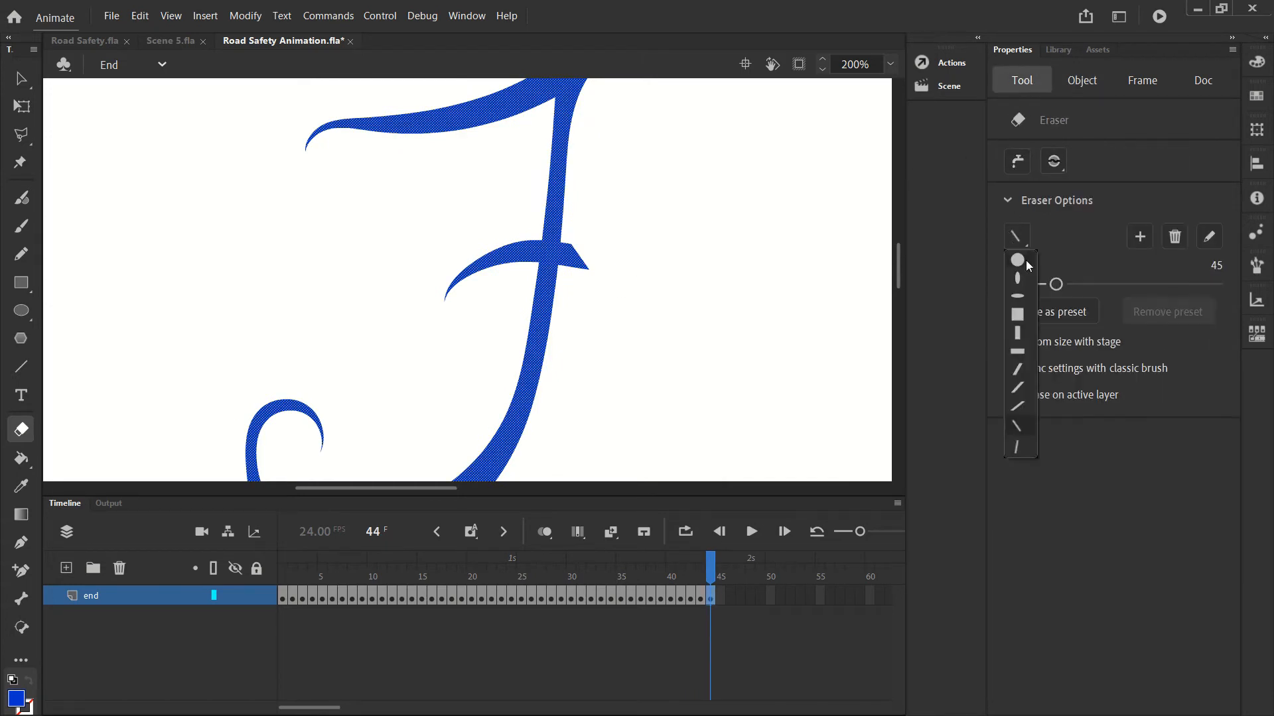
click(1016, 332)
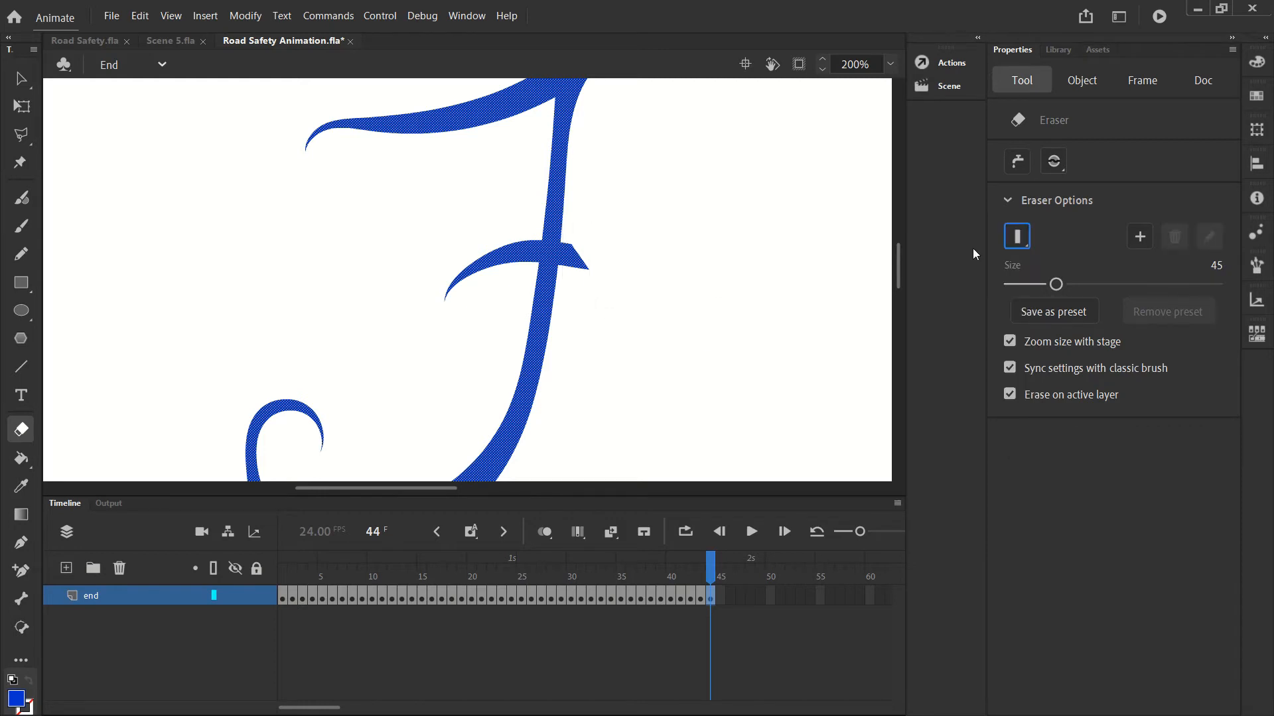
click(1018, 238)
click(1013, 373)
click(1016, 239)
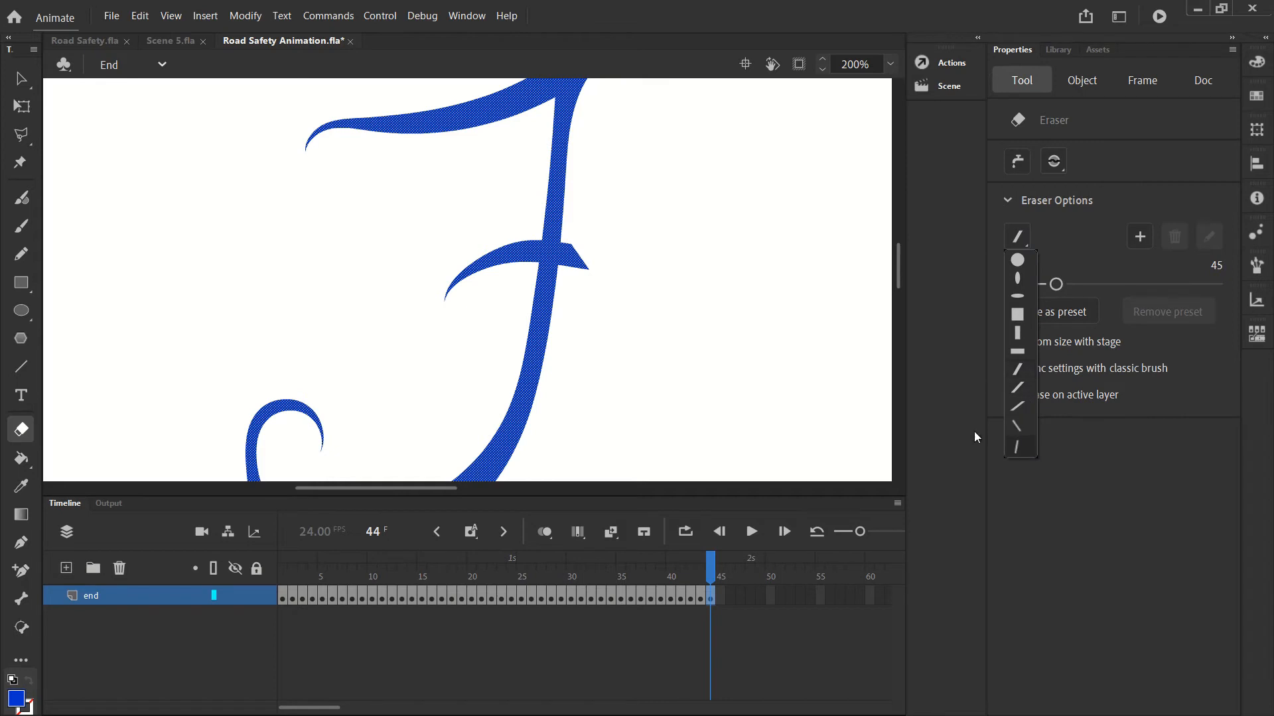
click(1015, 447)
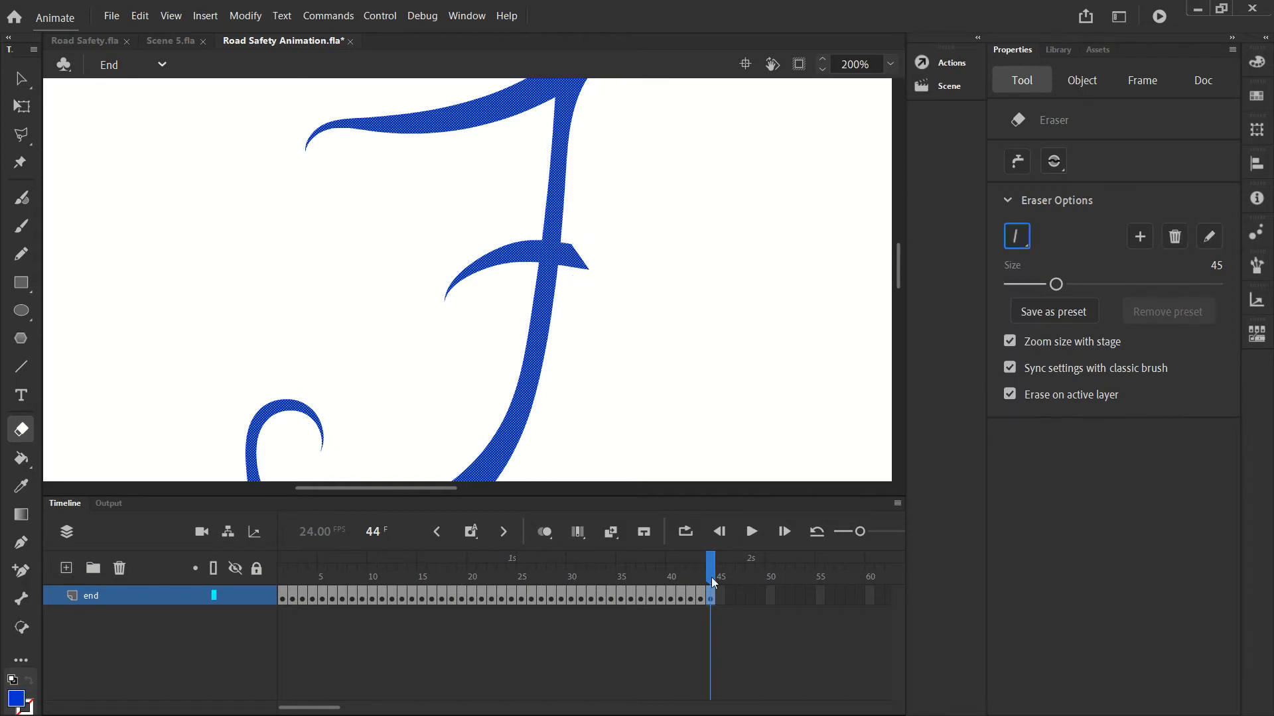
click(703, 595)
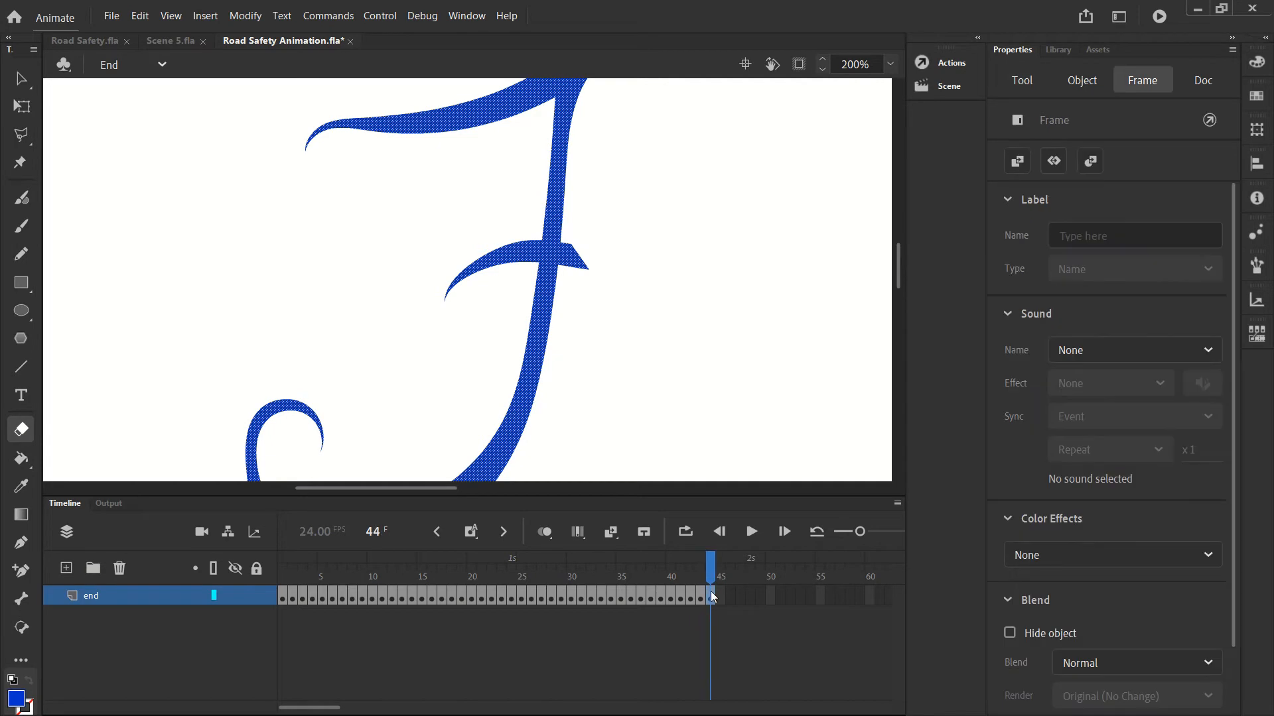
mouse_move(592, 277)
mouse_down()
mouse_move(591, 262)
mouse_move(570, 258)
mouse_up()
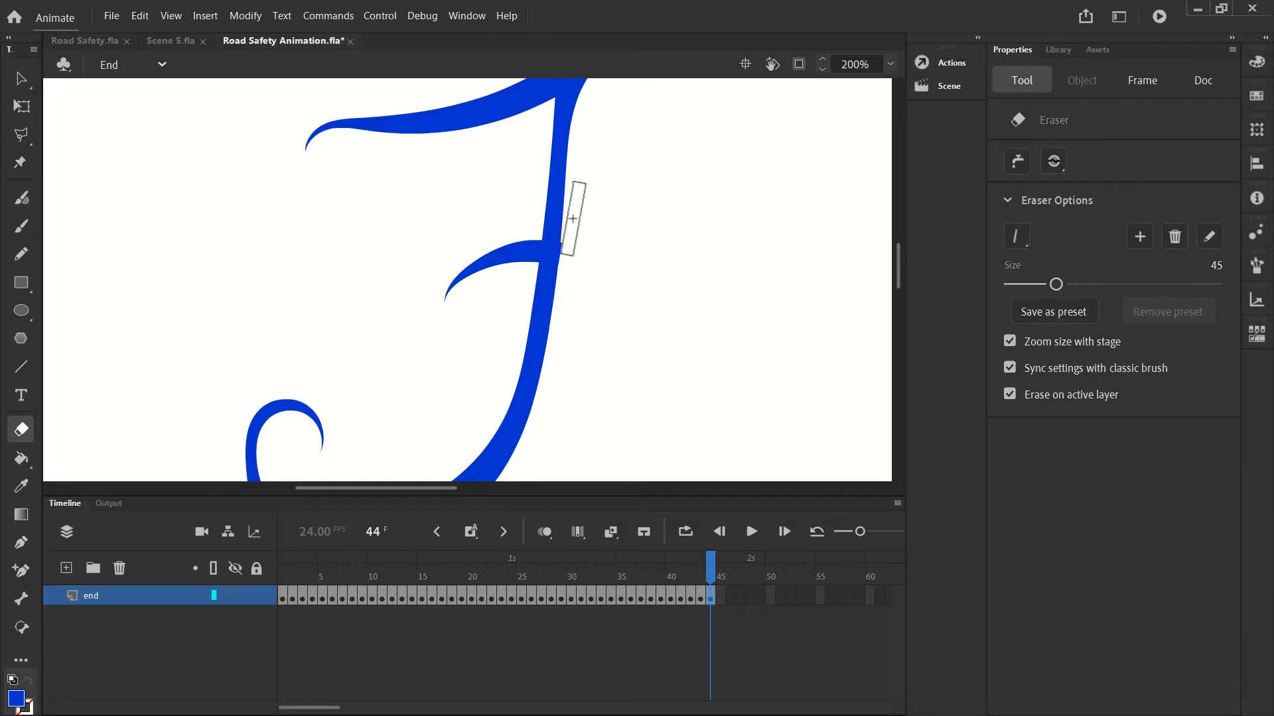
click(570, 212)
click(1018, 236)
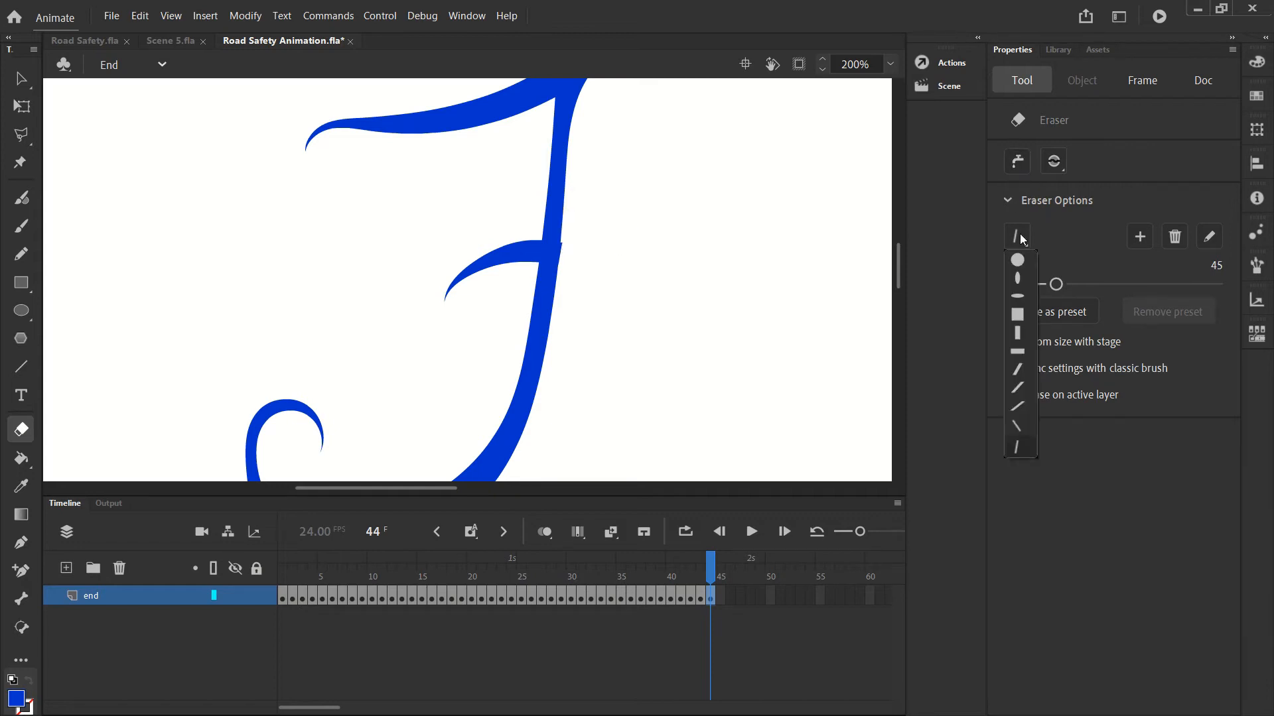
click(1025, 276)
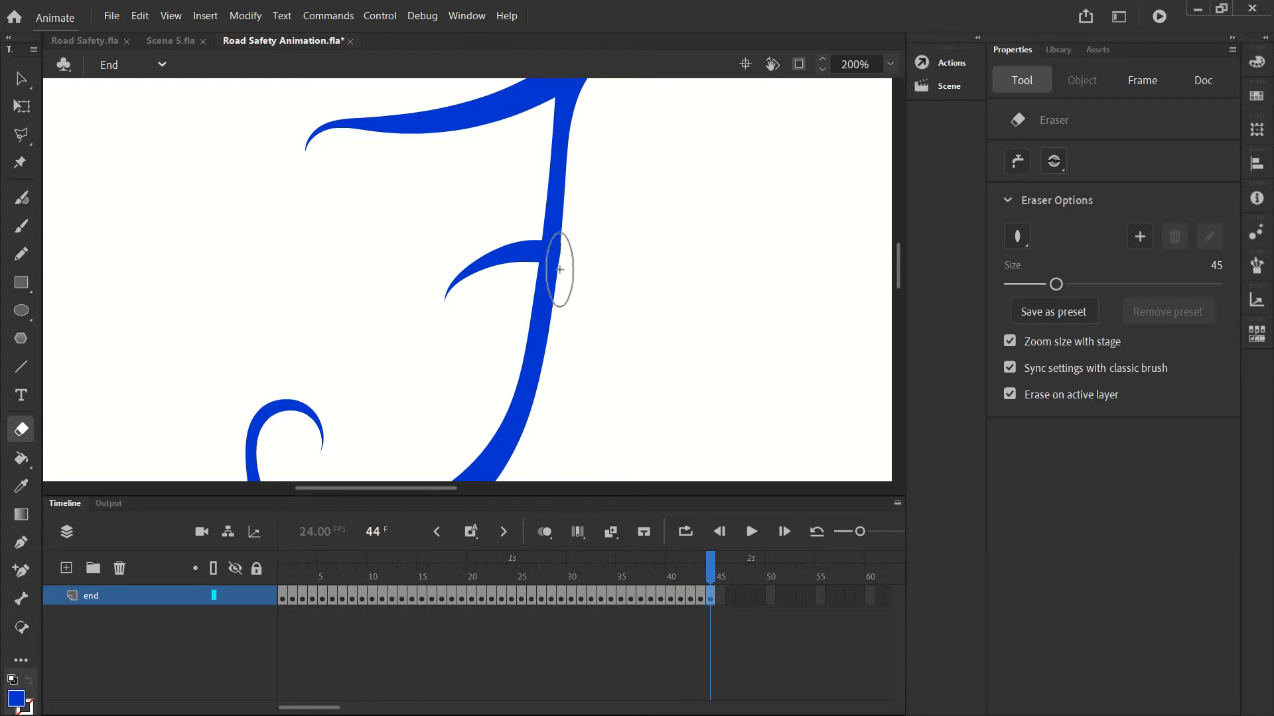
Insert a keyframe at frame 45 and erase the crossbar piece just left of the stem with the near-vertical slanted eraser type.
key(F6)
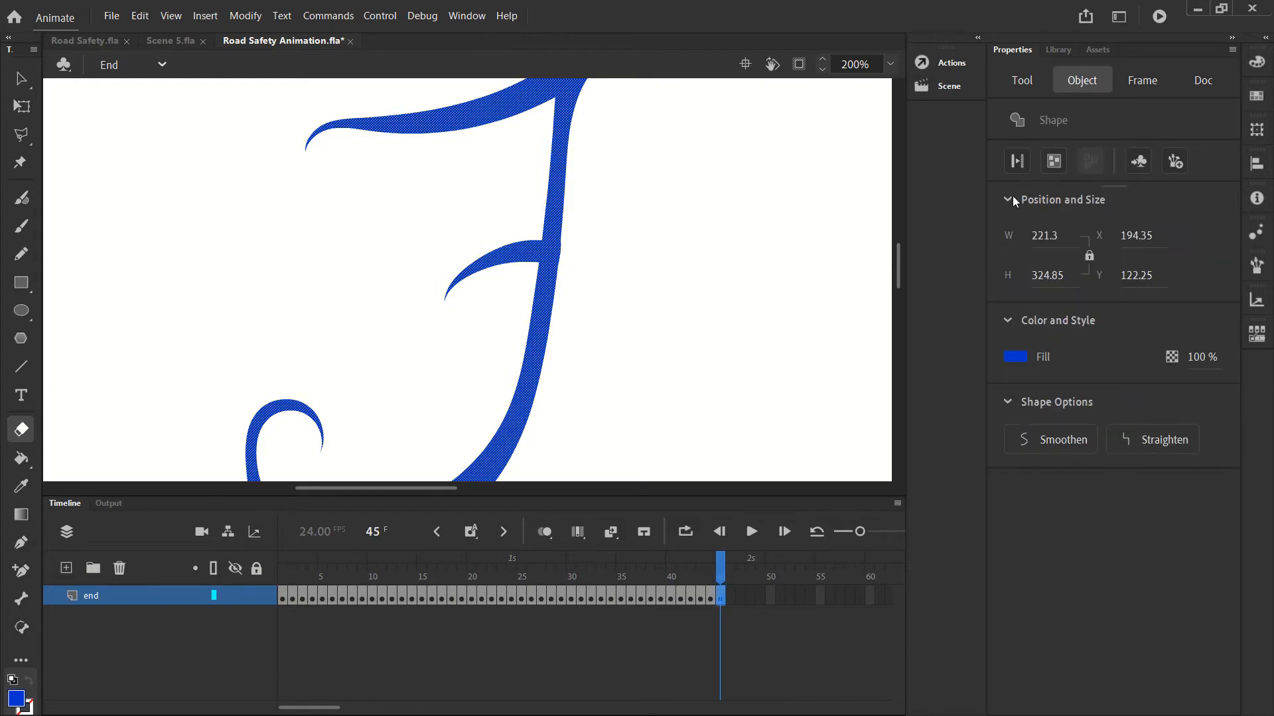
click(1025, 84)
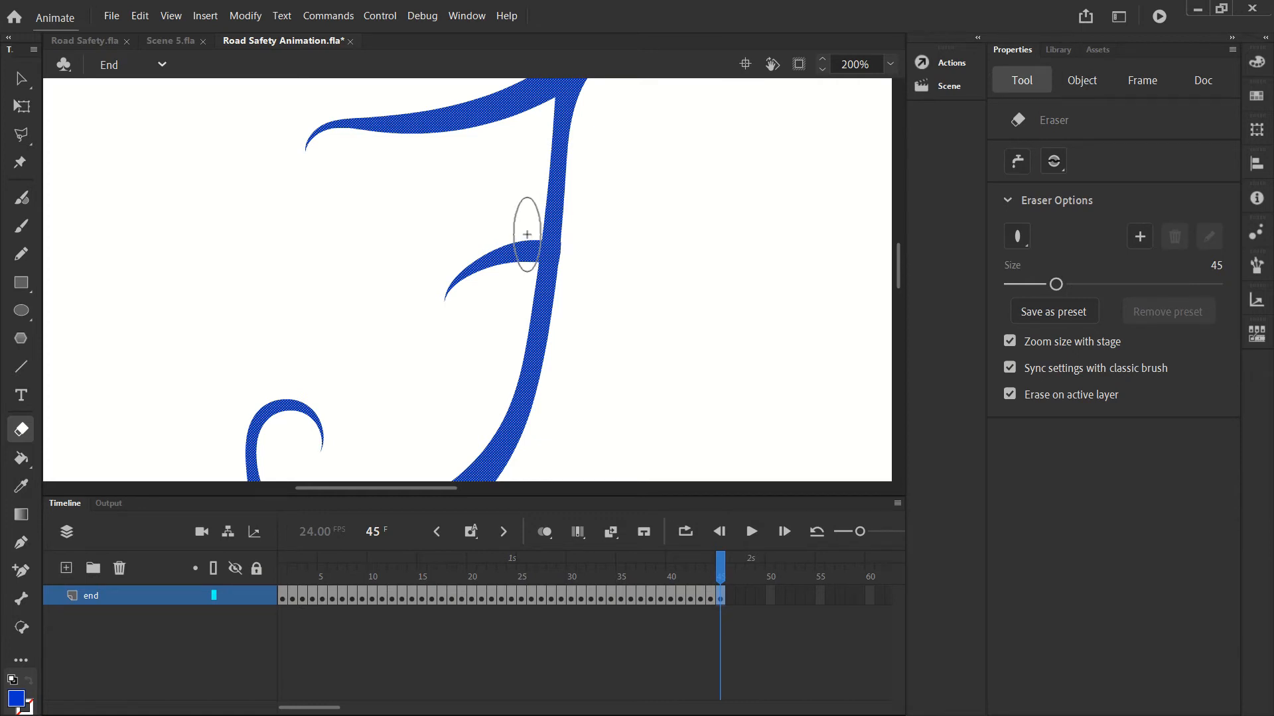
drag(529, 234, 528, 245)
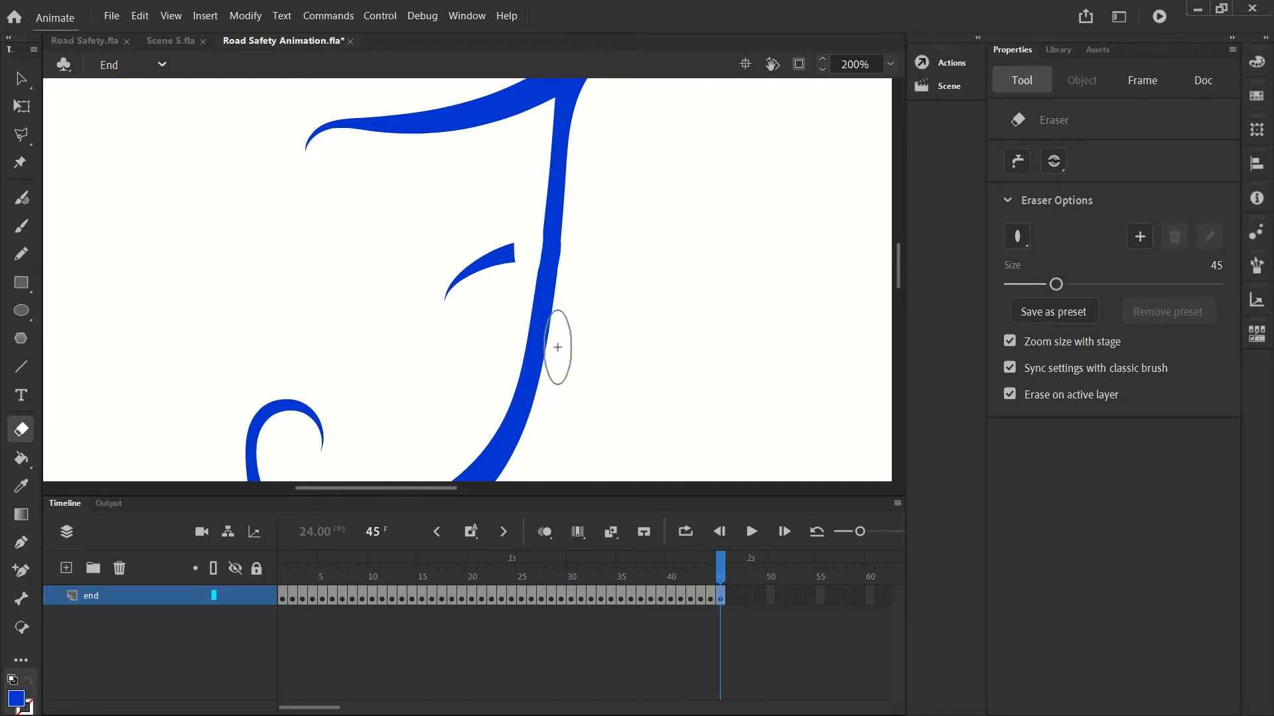
key(ctrl+z)
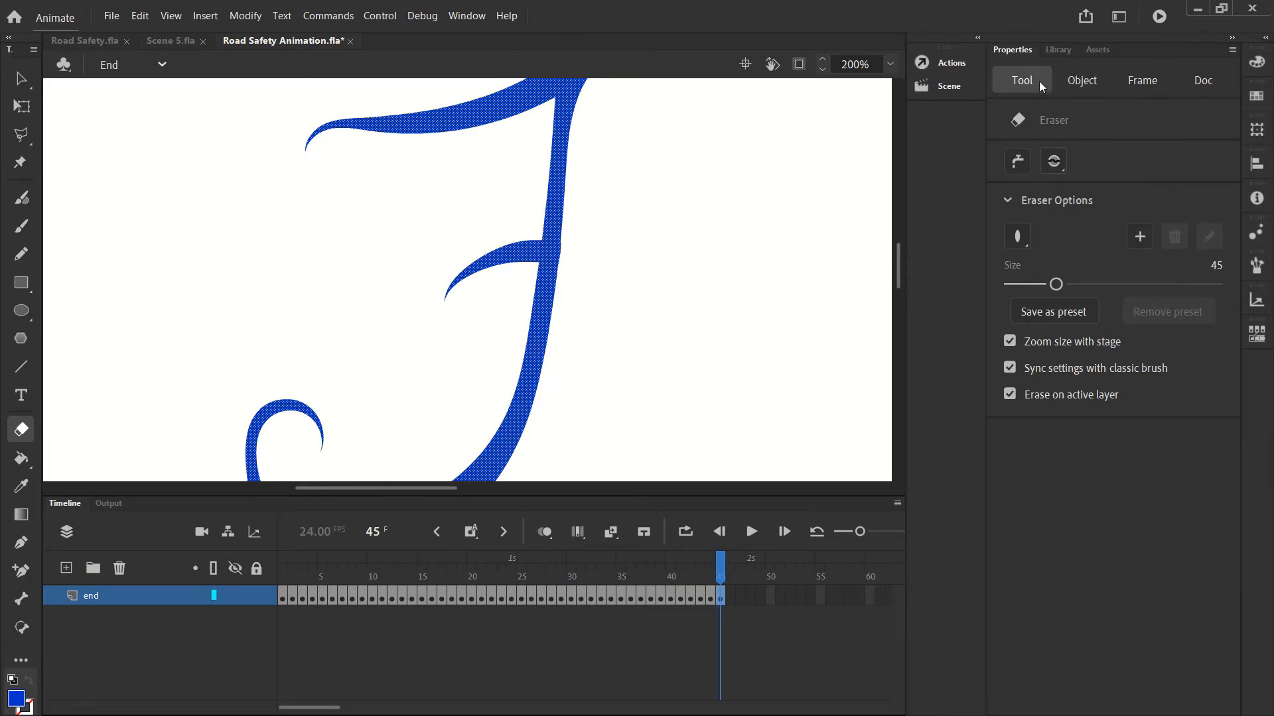
click(1014, 238)
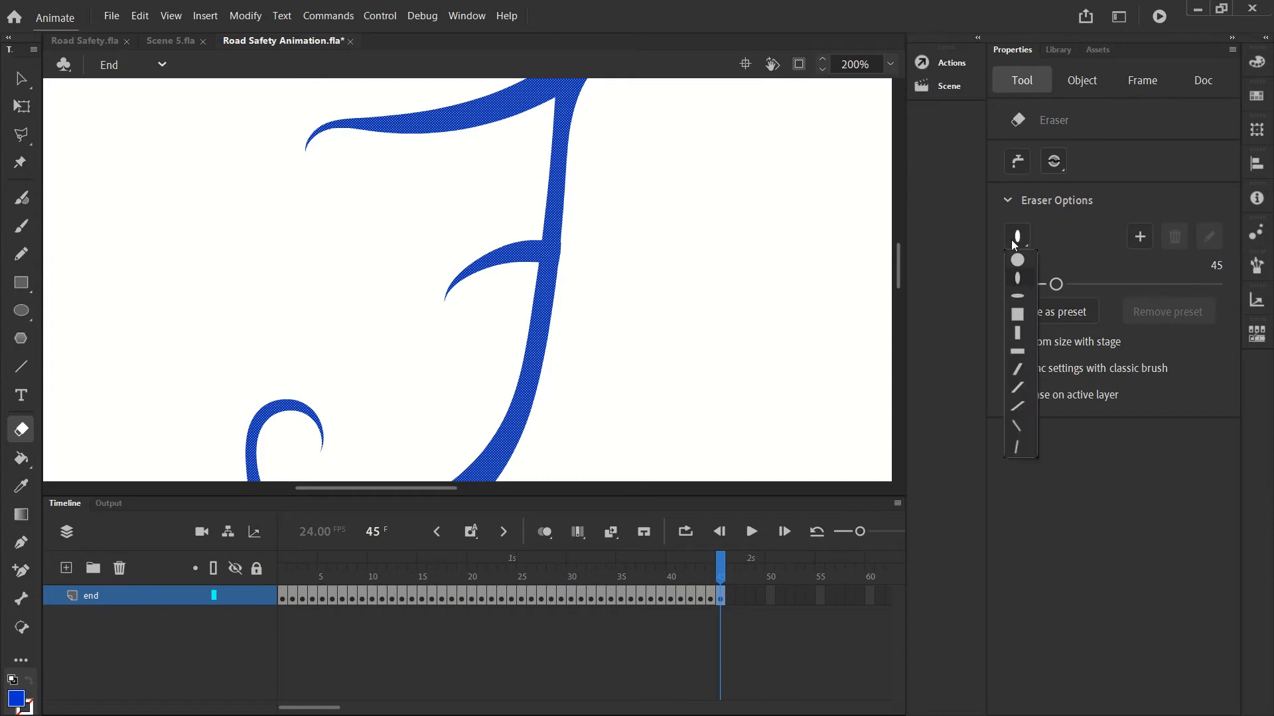
click(1015, 450)
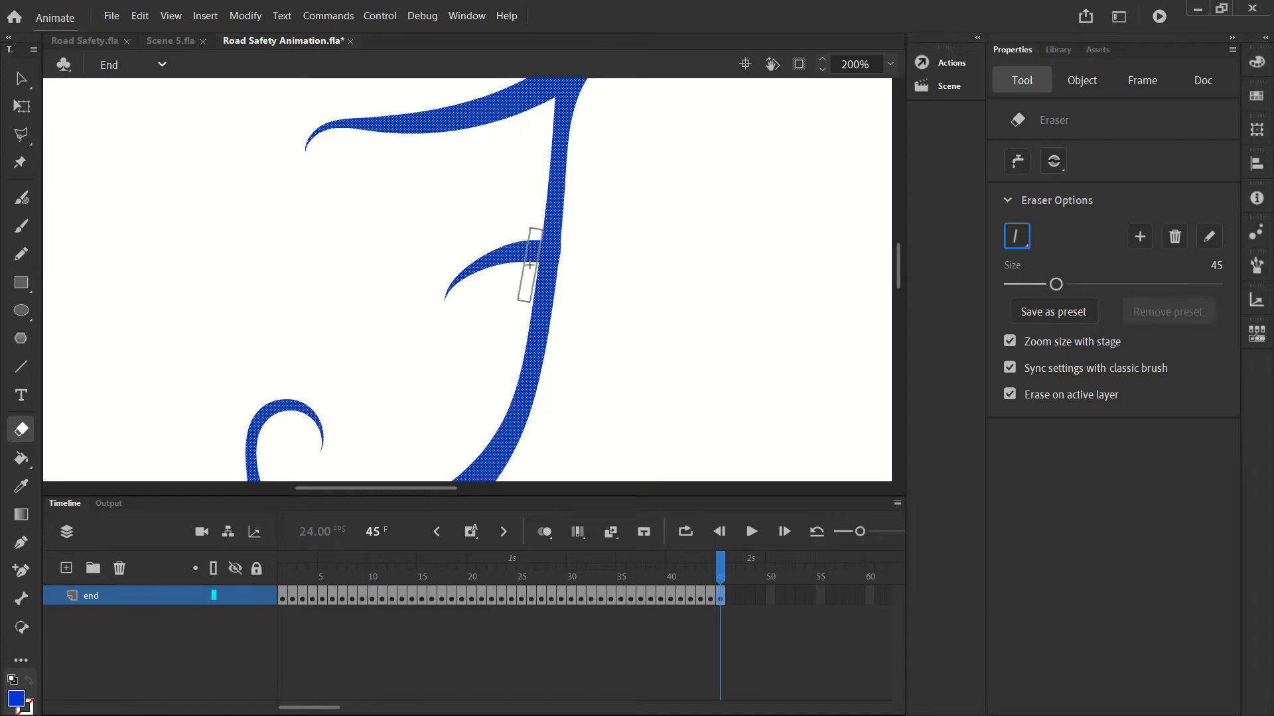
click(529, 265)
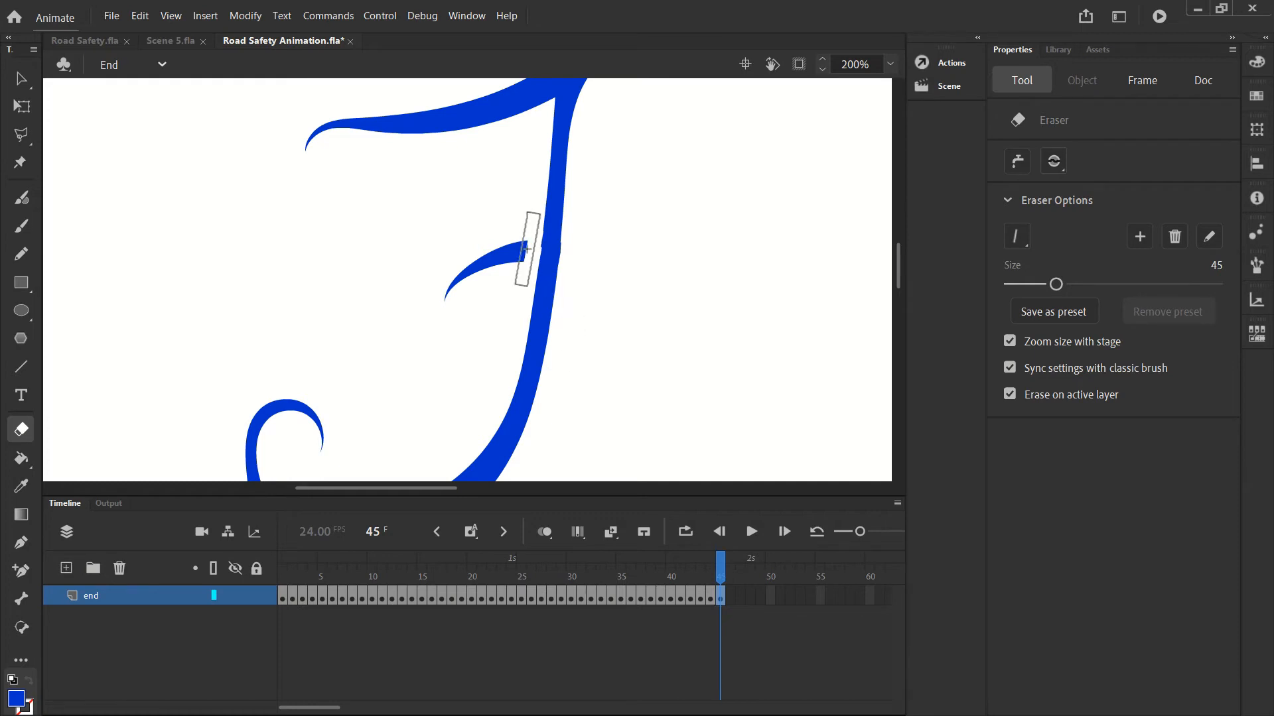
click(546, 244)
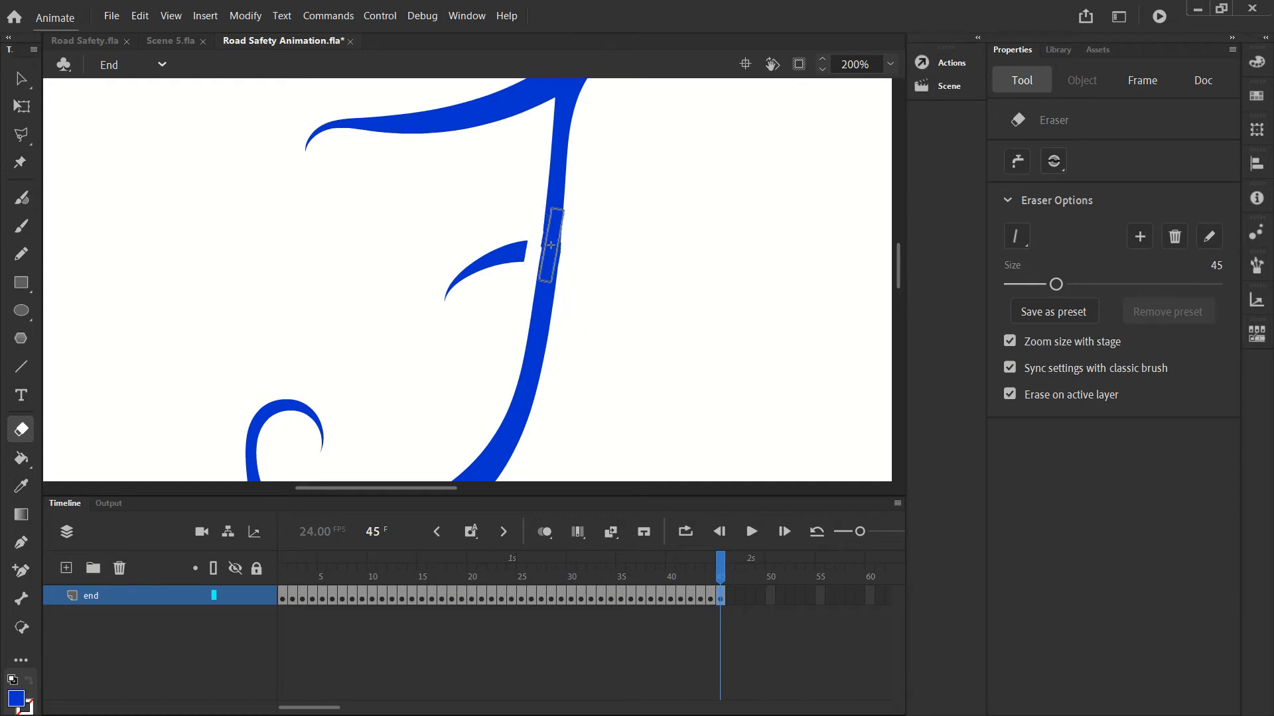
Smooth the stem's left edge at the crossbar junction in frame 45 with the vertical oval eraser, and set the eraser size to 45.
click(1012, 240)
click(1018, 285)
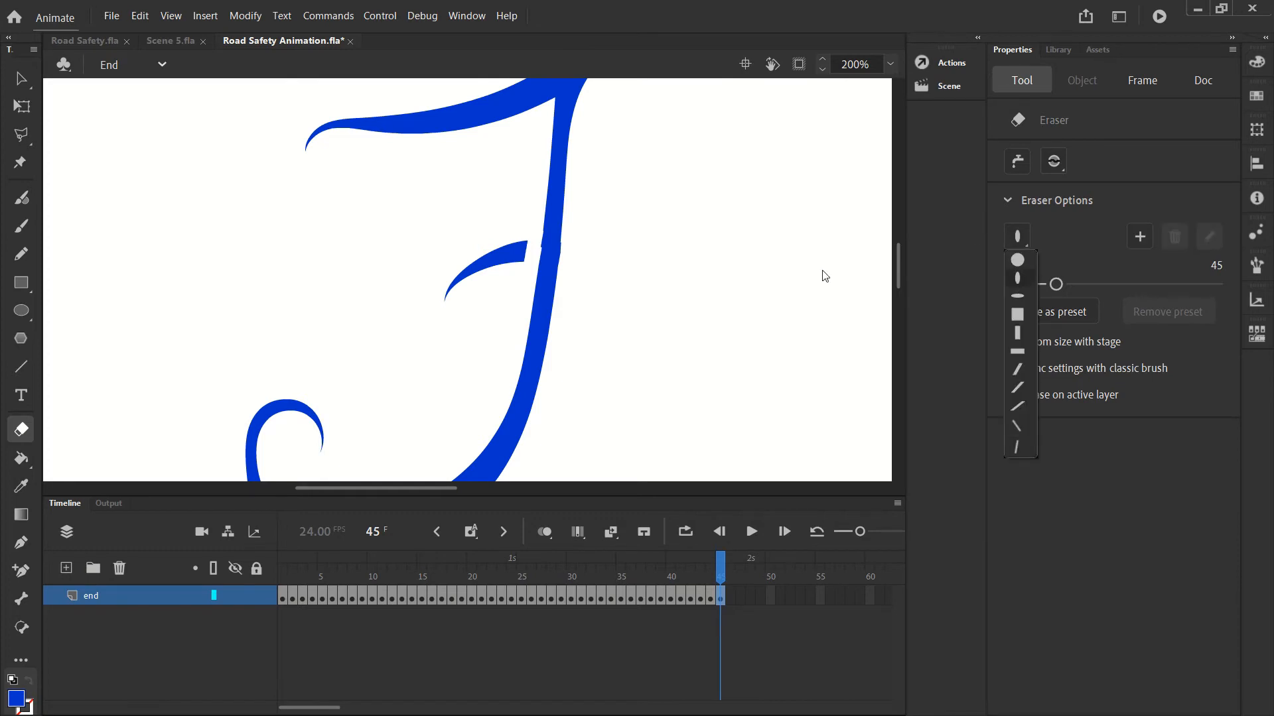
click(535, 240)
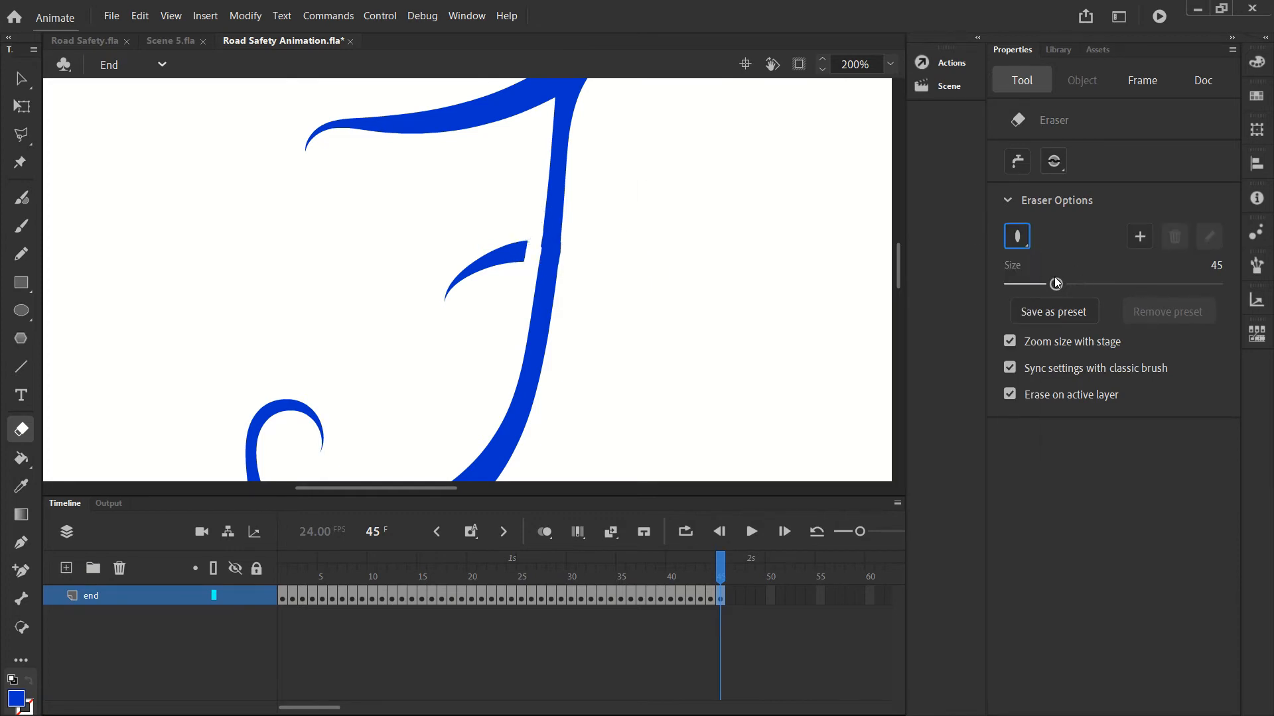
drag(1054, 283, 1026, 284)
click(538, 245)
text(45)
key(Return)
Erase the rest of the crossbar's left half progressively, inserting keyframes at frames 46 and 47, with the near-vertical slanted eraser type.
click(1020, 233)
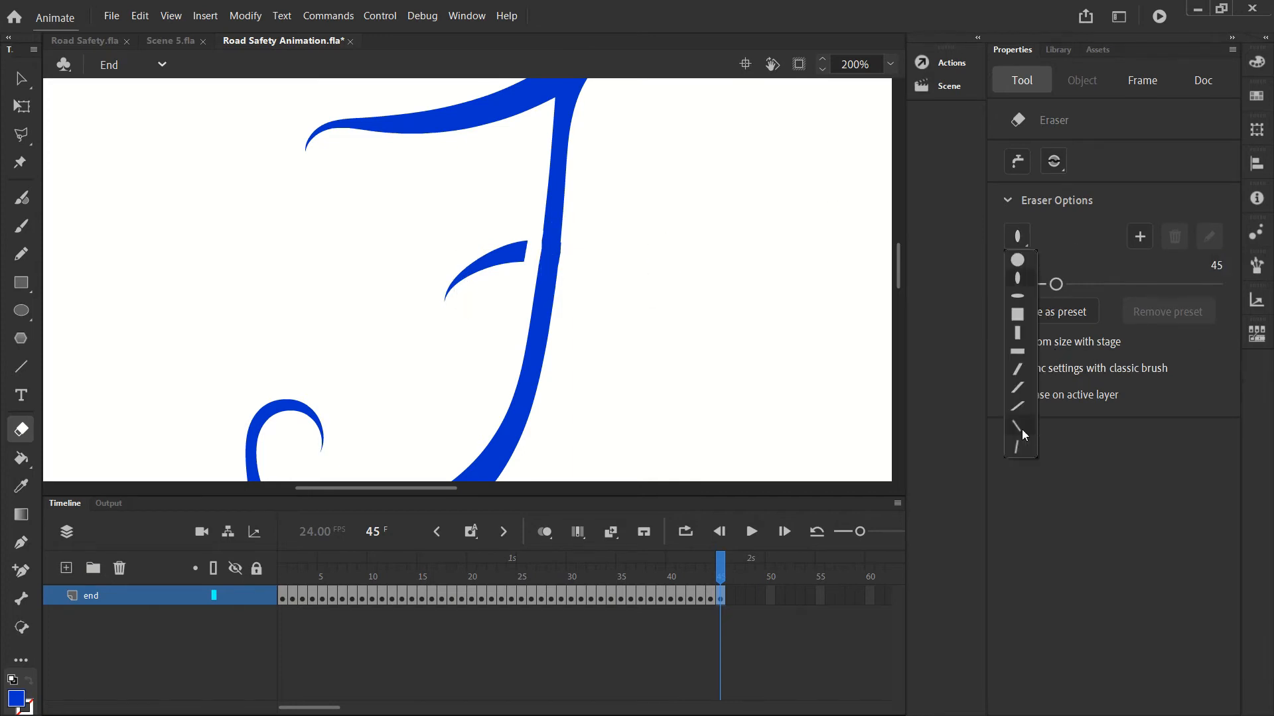
click(1022, 448)
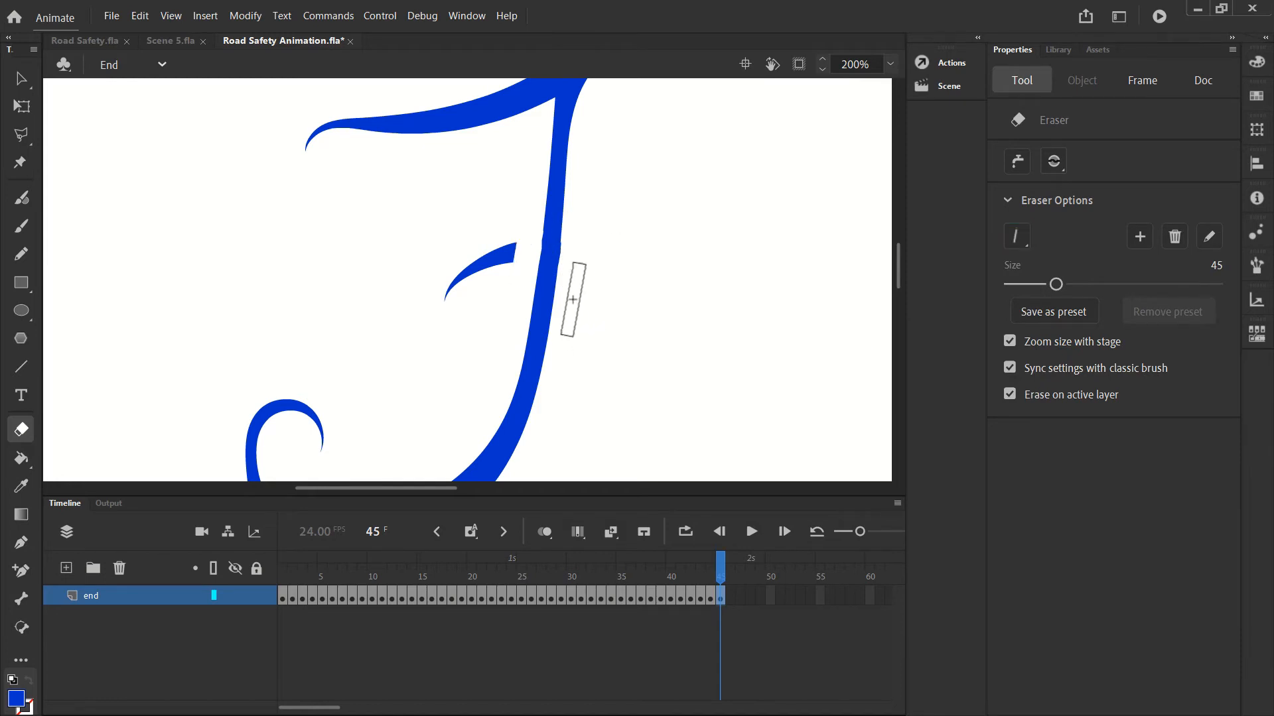
click(517, 277)
key(F6)
mouse_move(517, 276)
mouse_down()
mouse_move(492, 259)
mouse_move(445, 271)
mouse_move(447, 285)
mouse_up()
key(F6)
Insert keyframes at frames 48 to 50, erasing the inner tip and top of the F's lower curl with the near-vertical slanted eraser.
scroll(338, 325, down, 3)
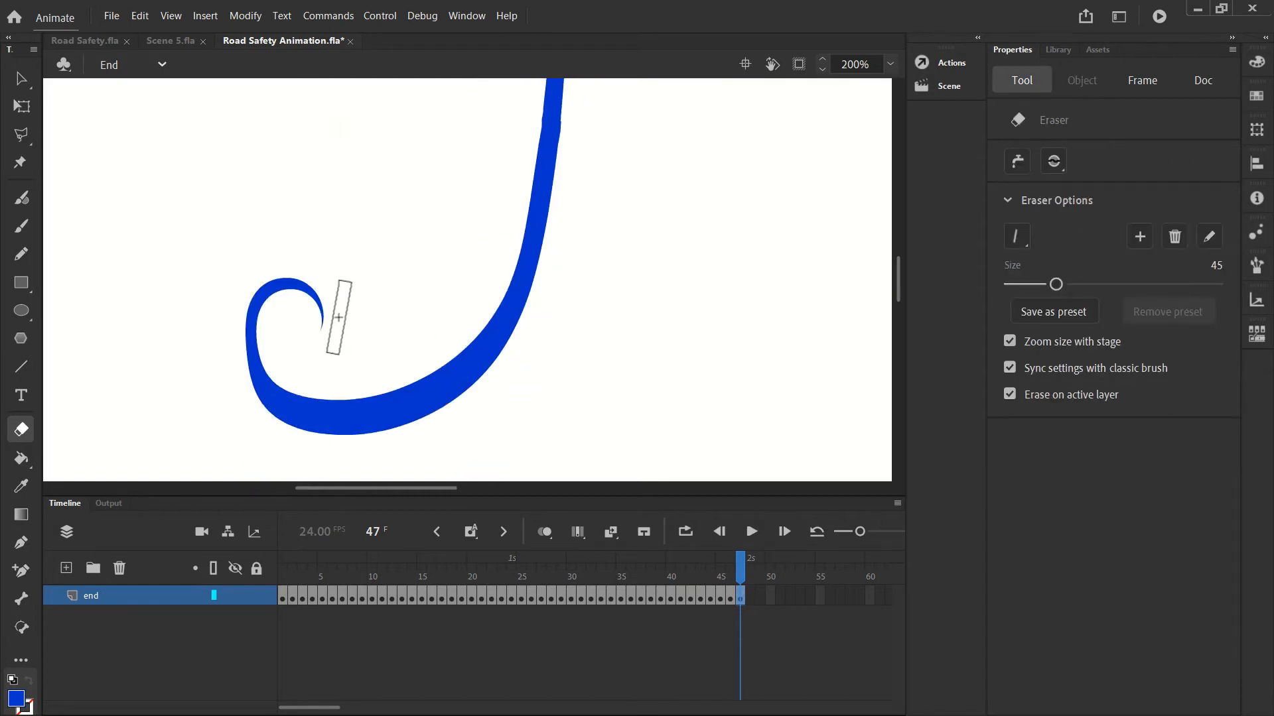
key(F6)
mouse_move(332, 321)
mouse_down()
mouse_move(319, 286)
mouse_move(278, 284)
mouse_up()
key(F6)
key(F6)
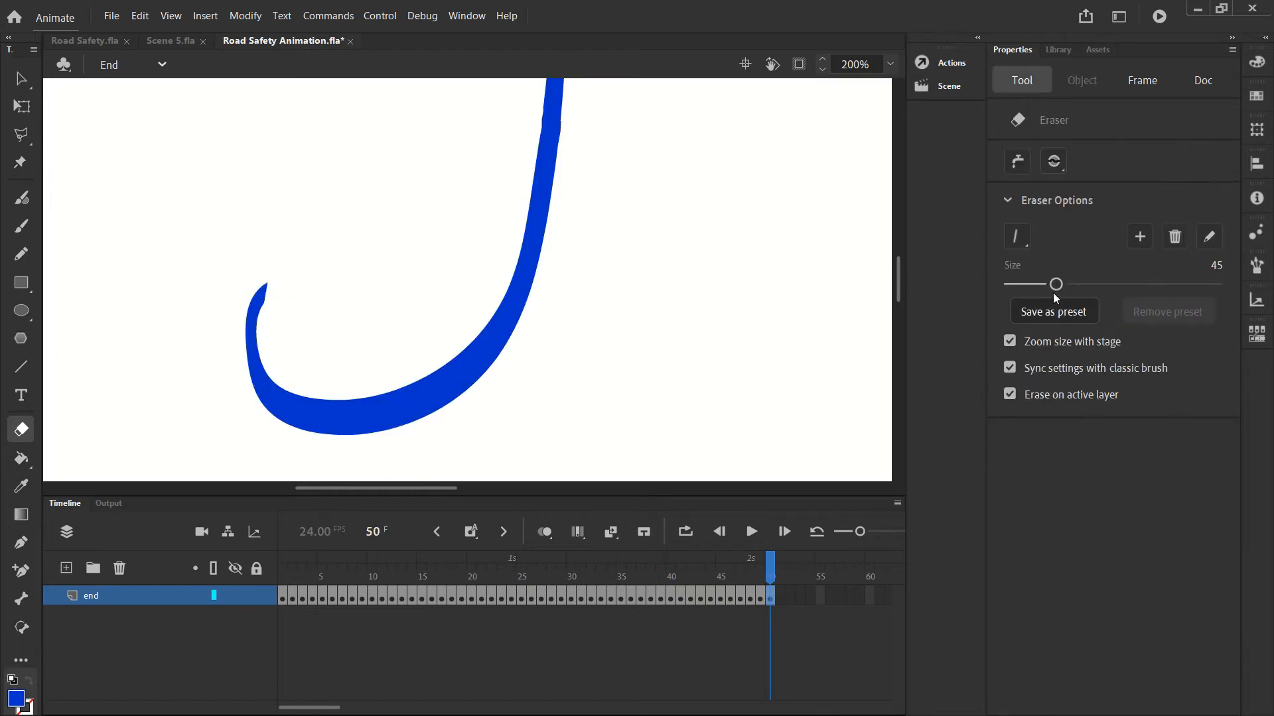
Insert keyframes at frames 51 to 56, erasing the F's lower curl progressively round to its underside with the shallow forward-slanted eraser type.
key(F6)
click(1024, 82)
click(1014, 236)
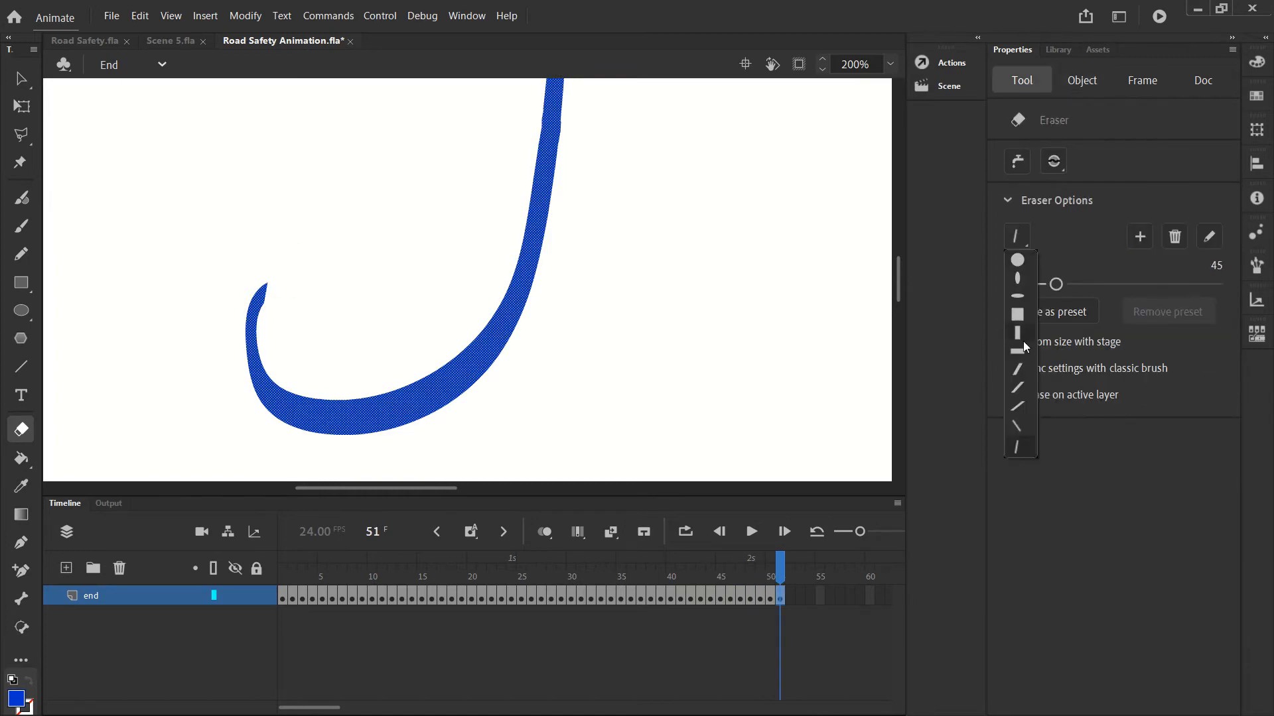
click(1017, 396)
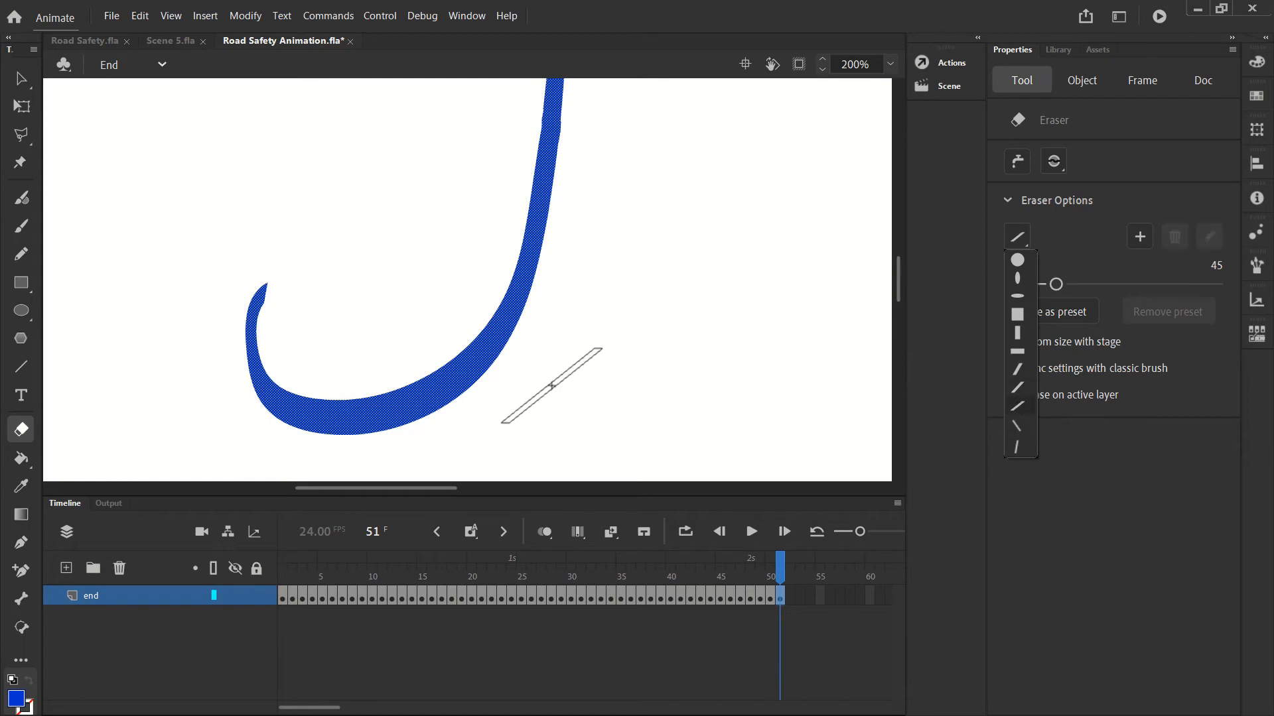
key(F6)
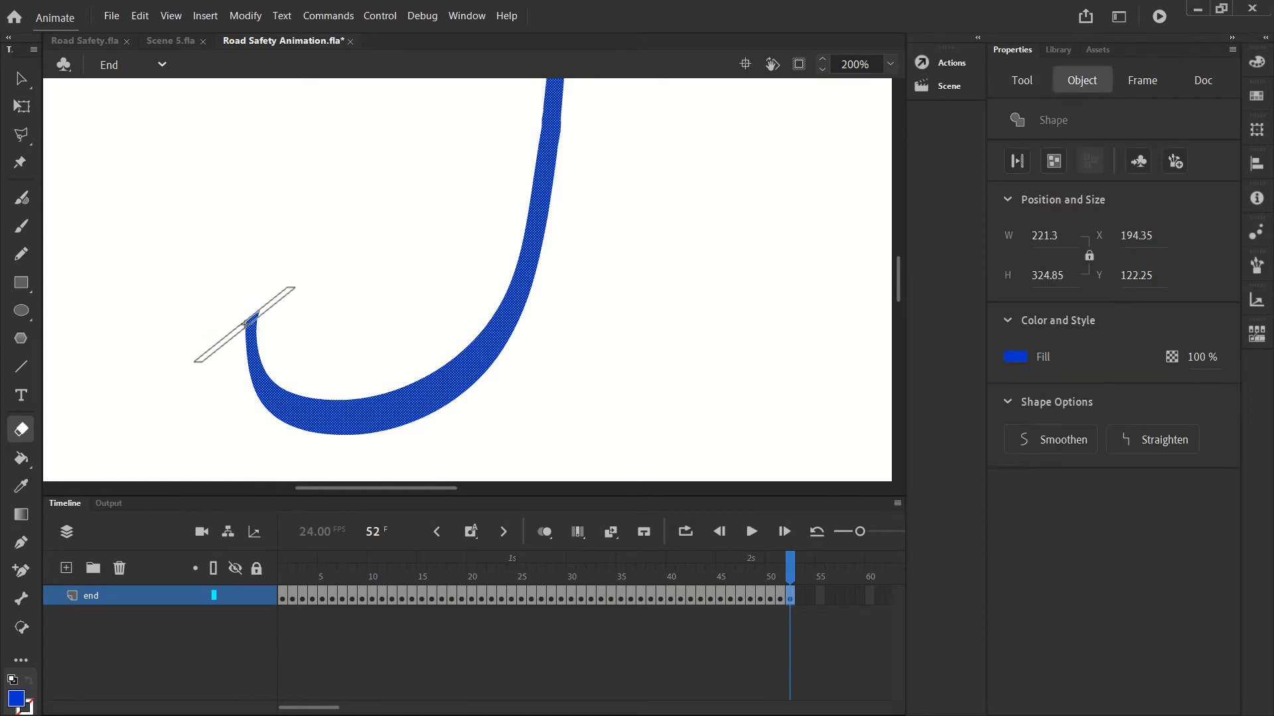
mouse_move(245, 326)
mouse_down()
mouse_move(290, 396)
mouse_move(296, 383)
mouse_move(345, 419)
mouse_up()
key(F6)
key(F6)
key(F6)
key(F6)
Insert keyframes at frames 57 to 61, erasing from the curl's underside up into the lower stem with the backward-slanted eraser type.
key(F6)
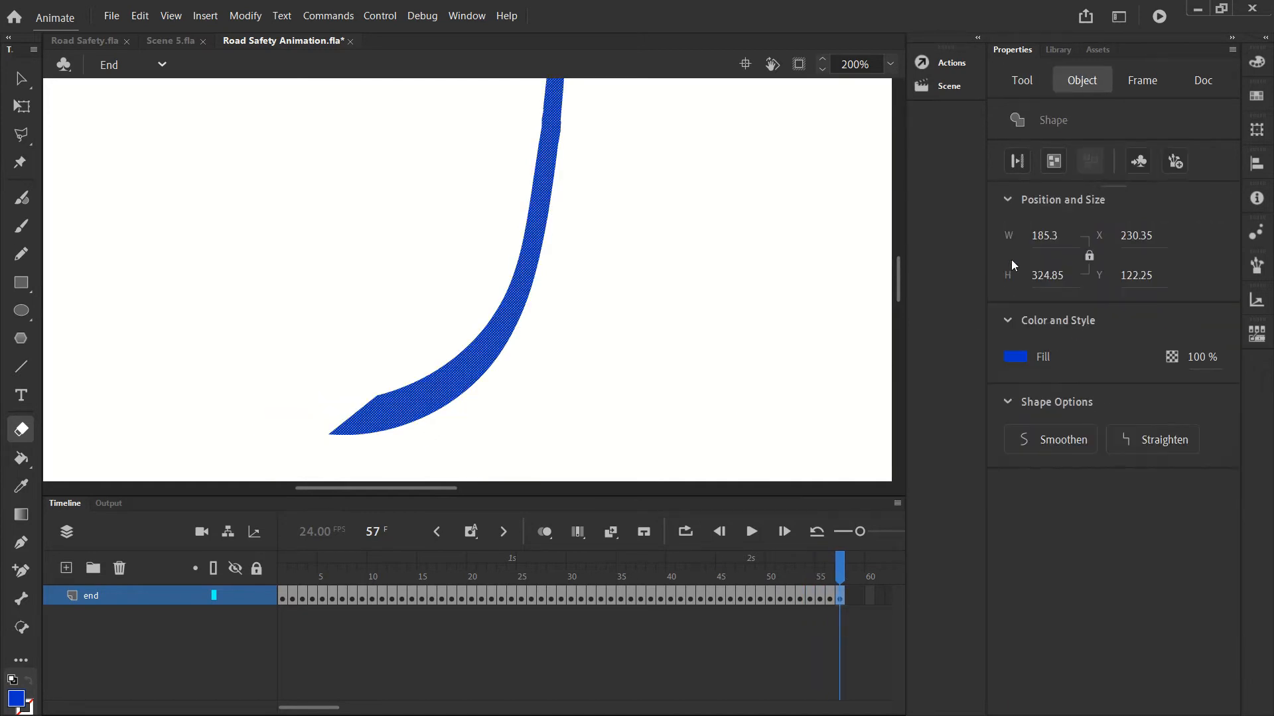
click(1023, 81)
click(1018, 237)
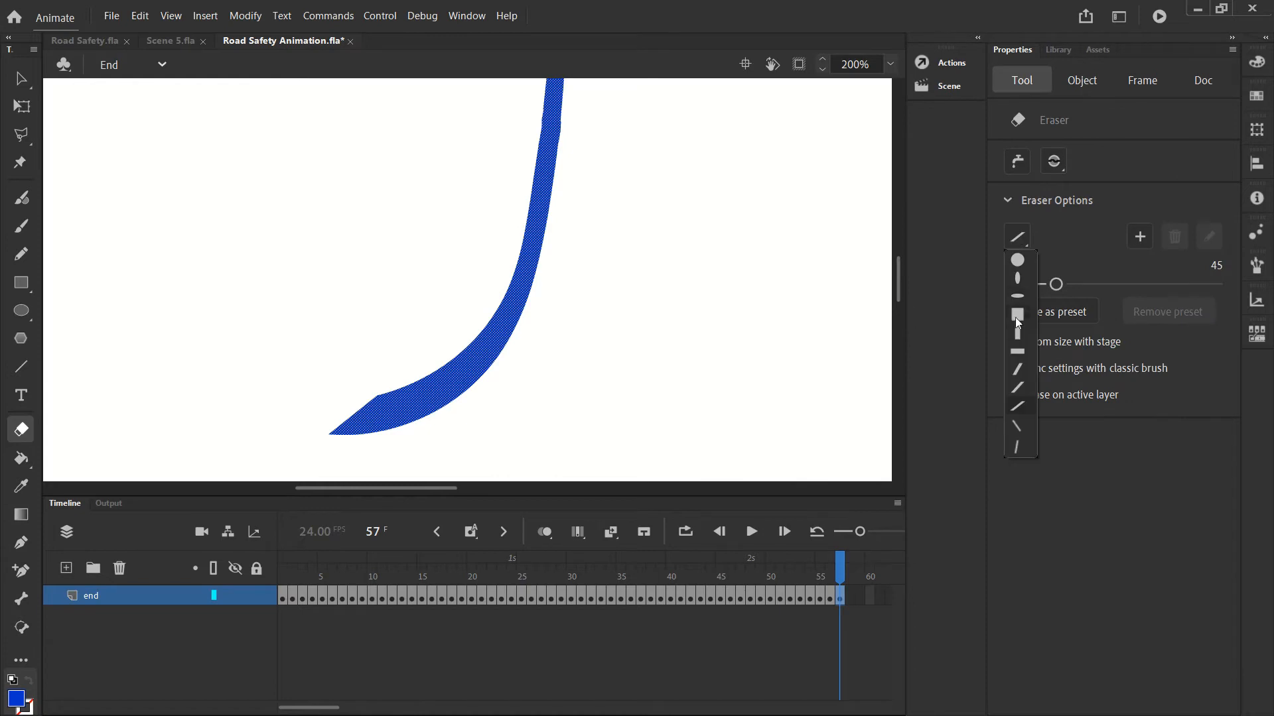
click(1015, 432)
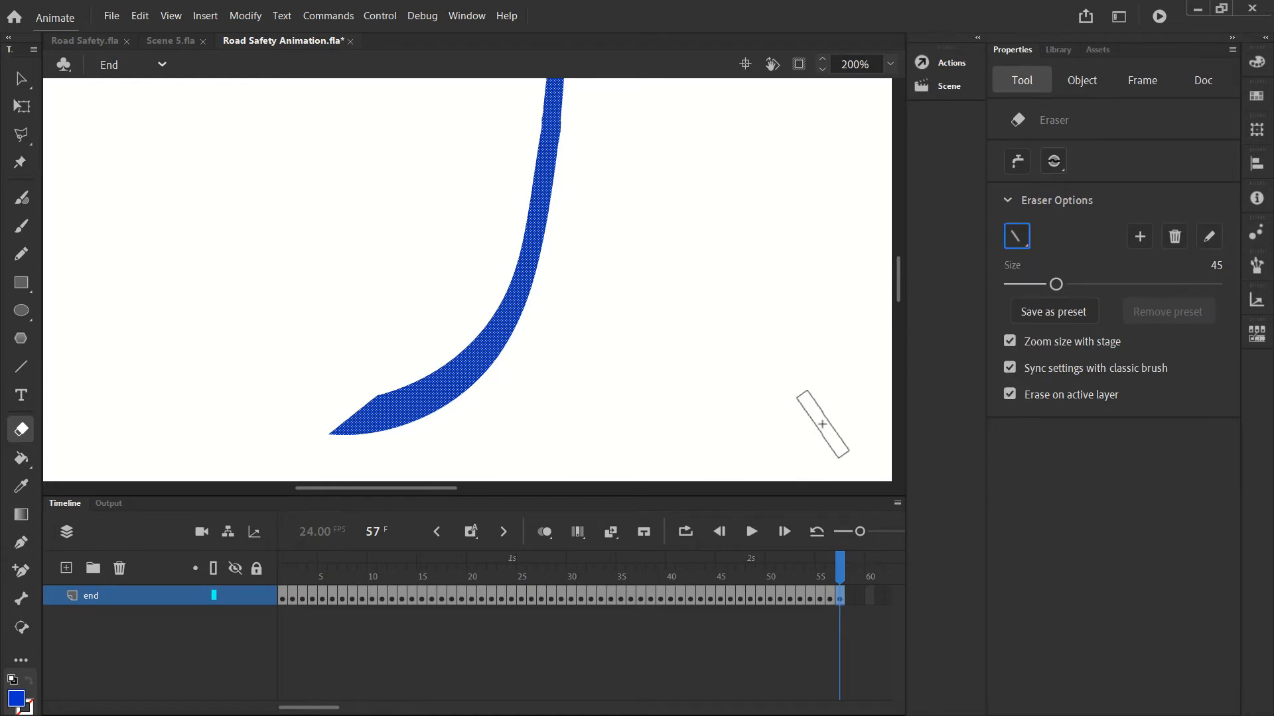
mouse_move(317, 437)
mouse_down()
mouse_move(423, 404)
mouse_move(487, 347)
mouse_move(532, 276)
mouse_up()
key(F6)
key(F6)
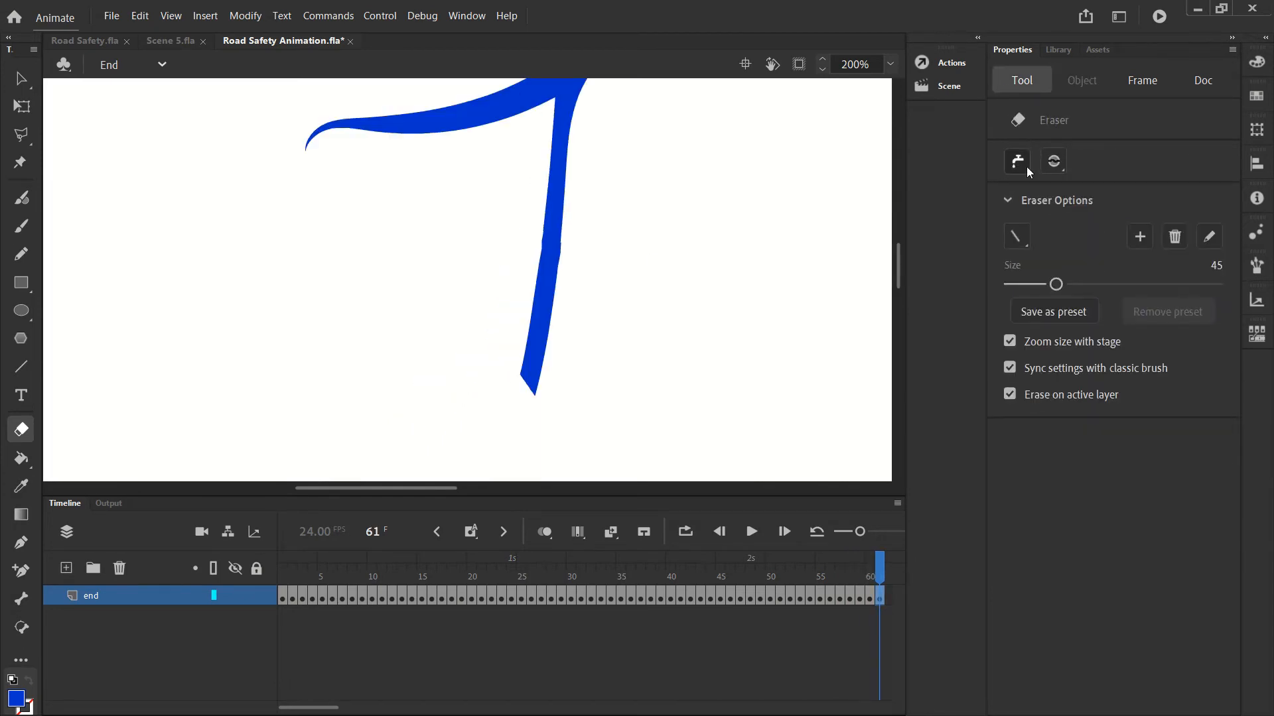
Switch to the shallow forward-slanted eraser type and try trimming the stem's cut end in frame 61.
click(1021, 237)
click(1025, 400)
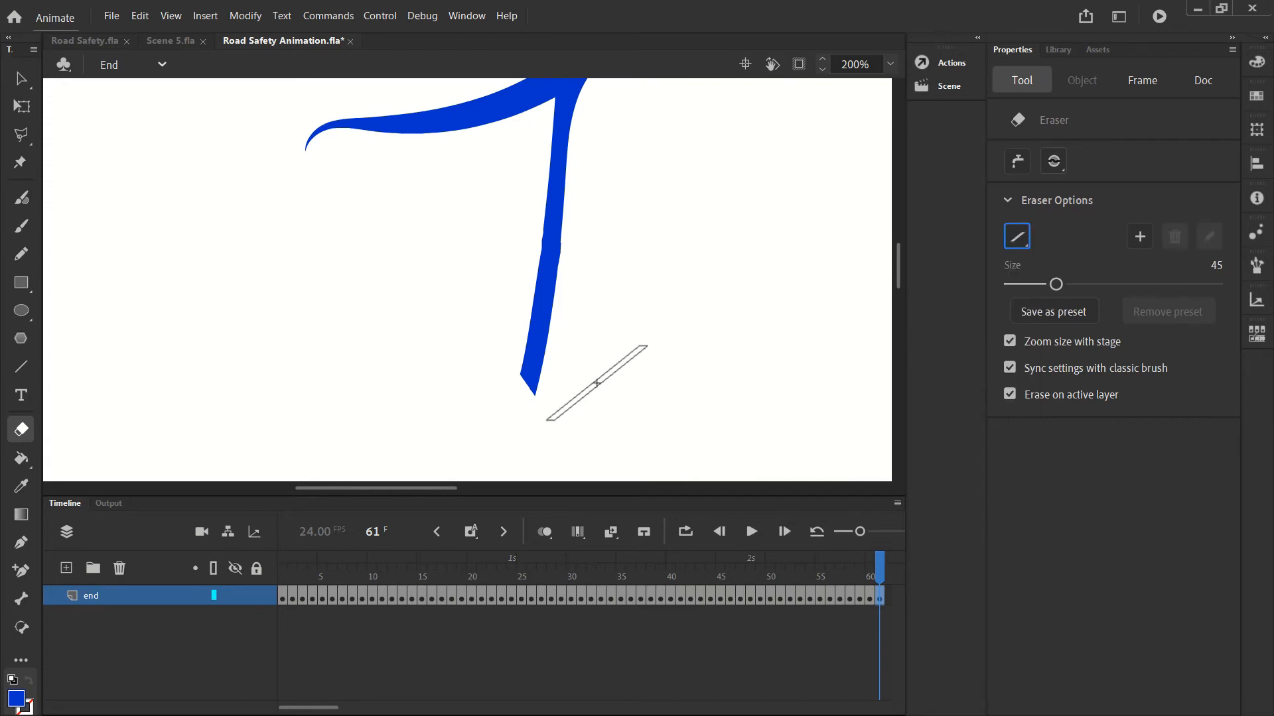
drag(546, 364, 638, 416)
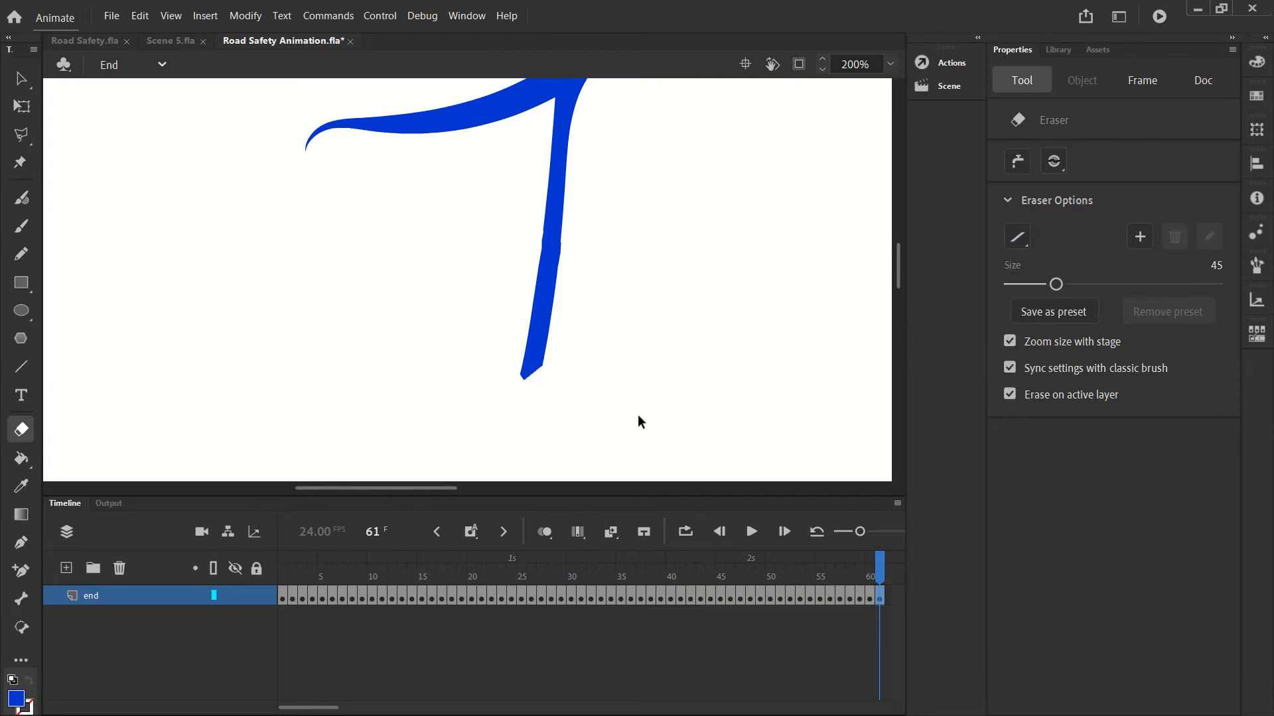
click(873, 596)
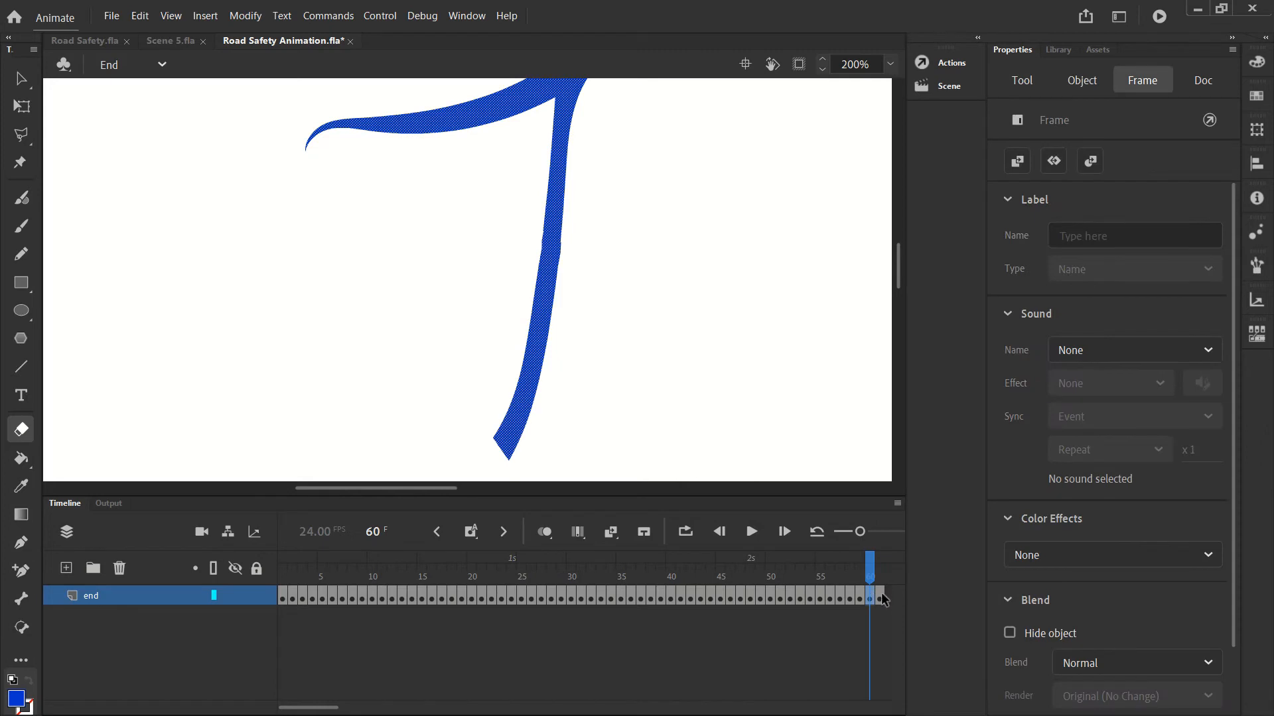
Insert keyframes at frames 62 to 67, erasing the F's stem progressively upward toward the top stroke with the shallow forward-slanted eraser.
key(F5)
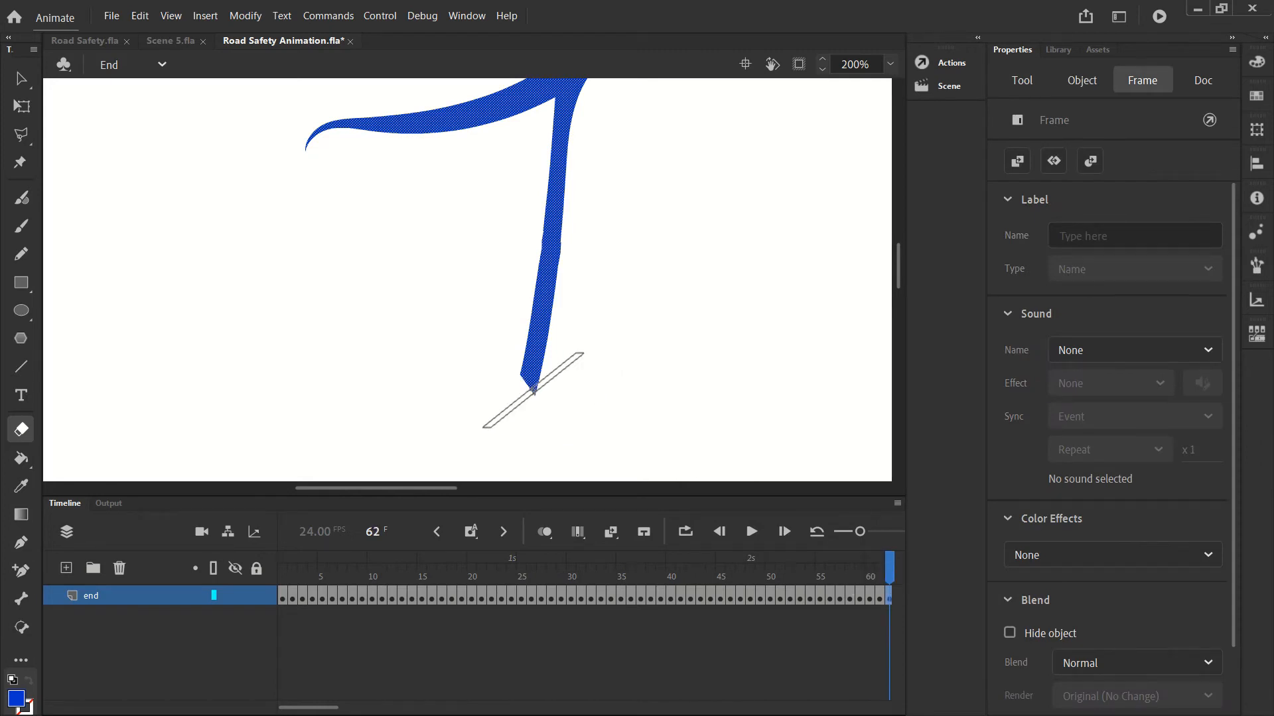
drag(534, 396, 541, 160)
key(F5)
key(F6)
key(F6)
key(F6)
key(F6)
Erase the stem's remaining stub below the F's top stroke, inserting keyframes at frames 68 and 69.
key(F6)
scroll(583, 233, up, 3)
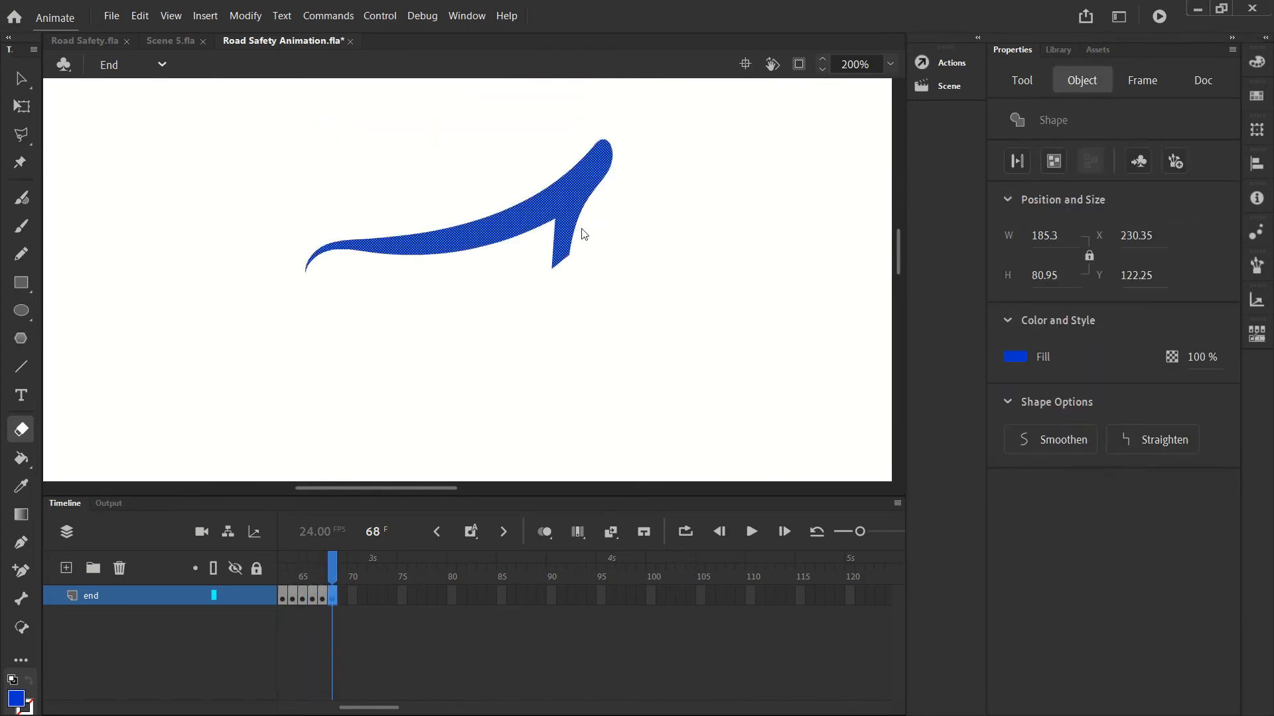
mouse_move(561, 274)
mouse_down()
mouse_move(556, 236)
mouse_move(587, 234)
mouse_move(566, 222)
mouse_move(576, 232)
mouse_move(577, 207)
mouse_move(610, 192)
mouse_up()
key(F6)
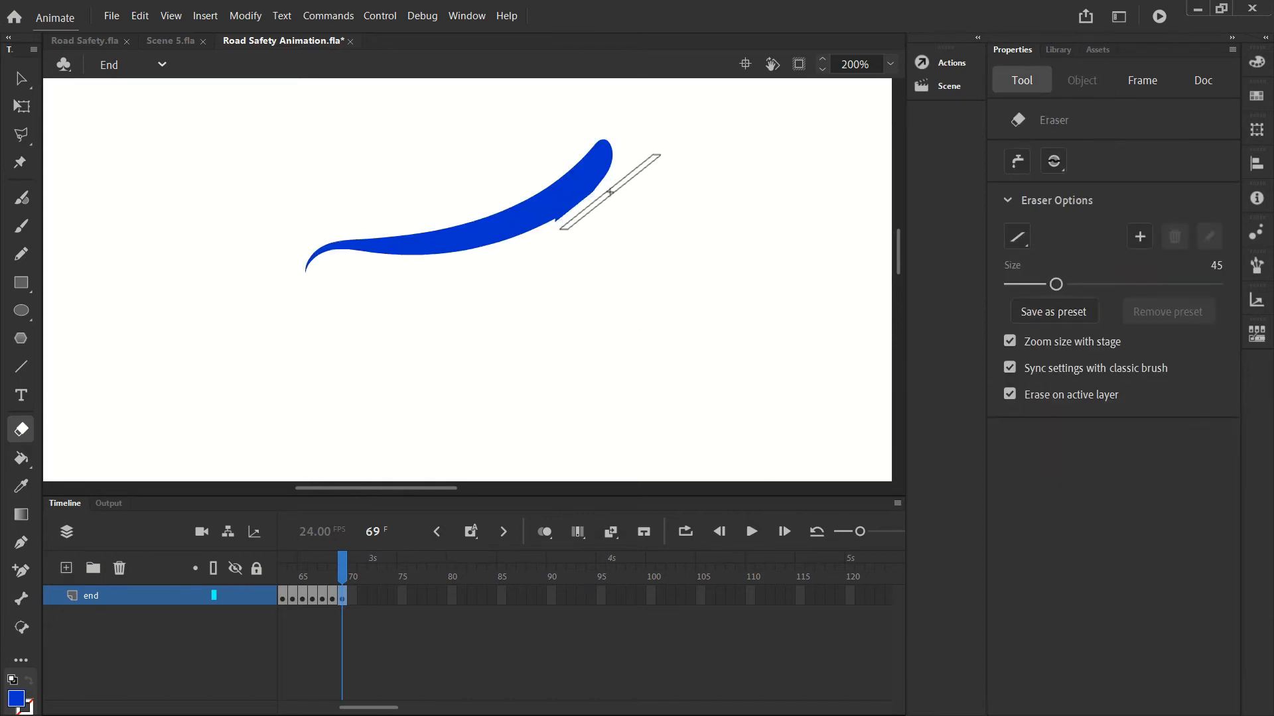
Insert keyframes at frames 70 to 73, erasing the right half of the F's top stroke with the backward-slanted eraser type.
key(F6)
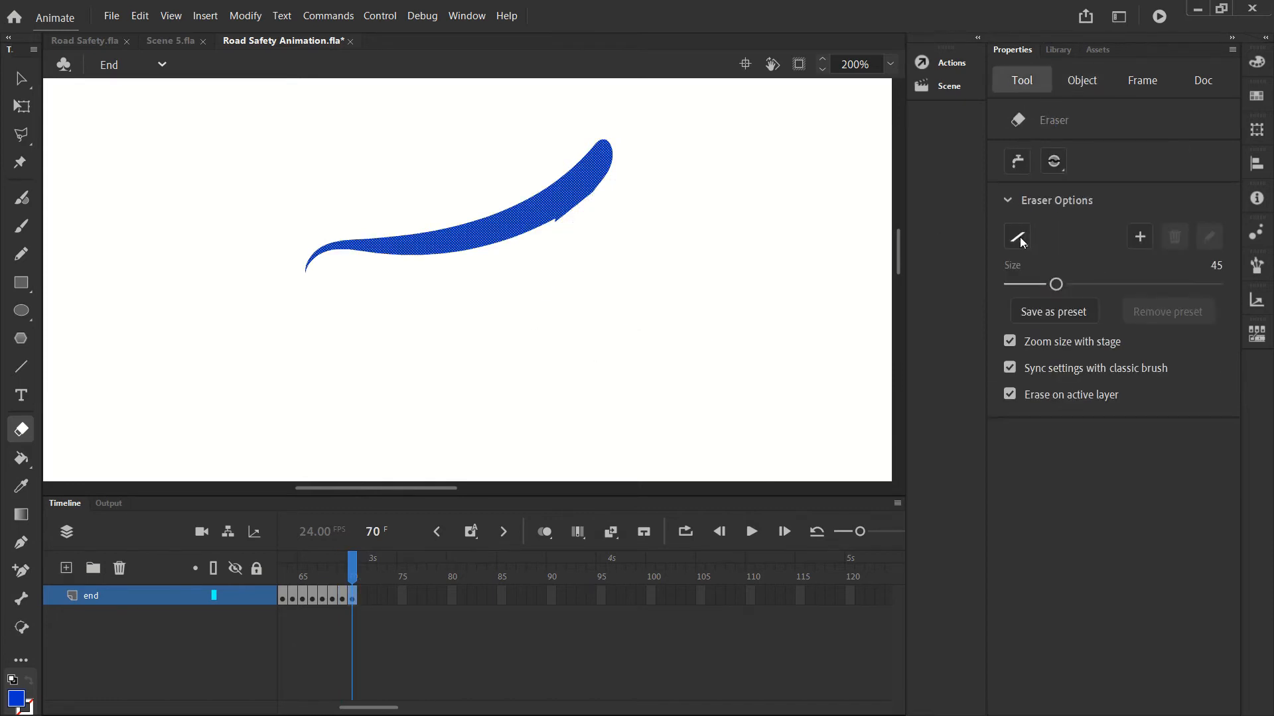
click(1019, 237)
click(1016, 426)
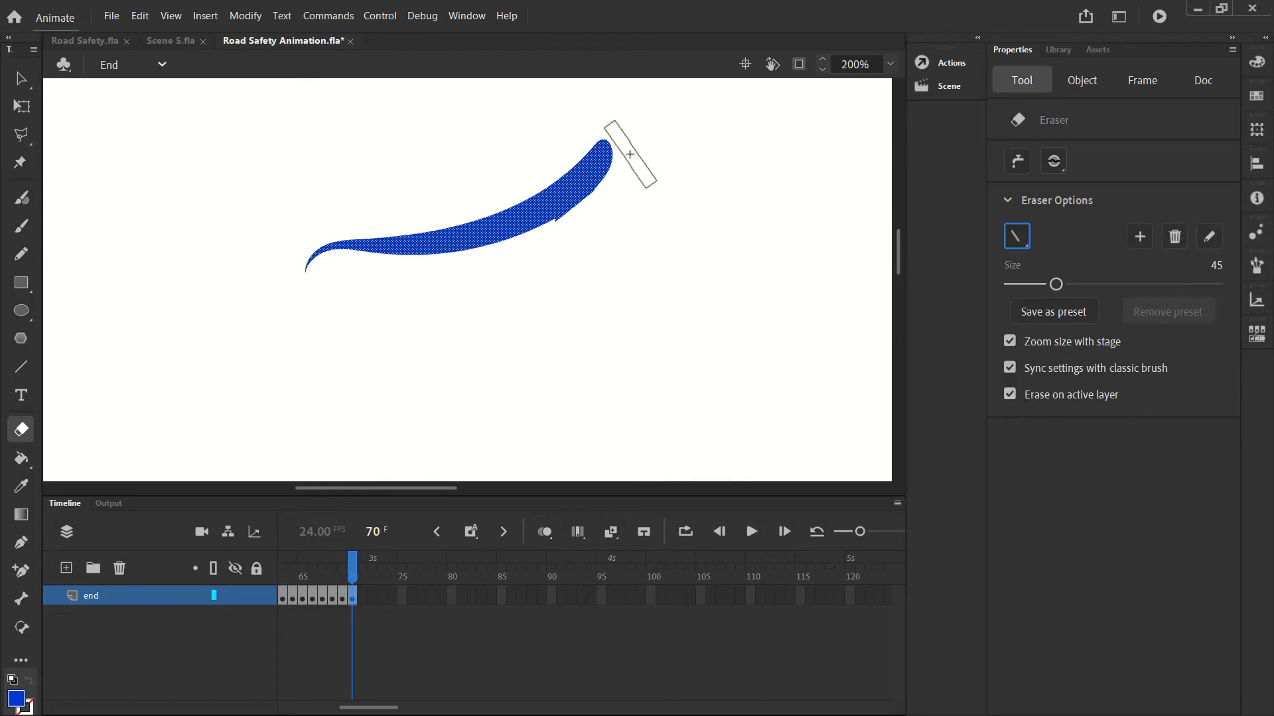
drag(625, 157, 447, 222)
key(F6)
key(F6)
key(F6)
Erase the rest of the top stroke through to its left tip, extending the end layer's frames from 74 to 77.
key(F6)
mouse_move(446, 222)
mouse_down()
mouse_move(321, 244)
mouse_move(291, 279)
mouse_up()
key(F6)
key(F6)
key(F6)
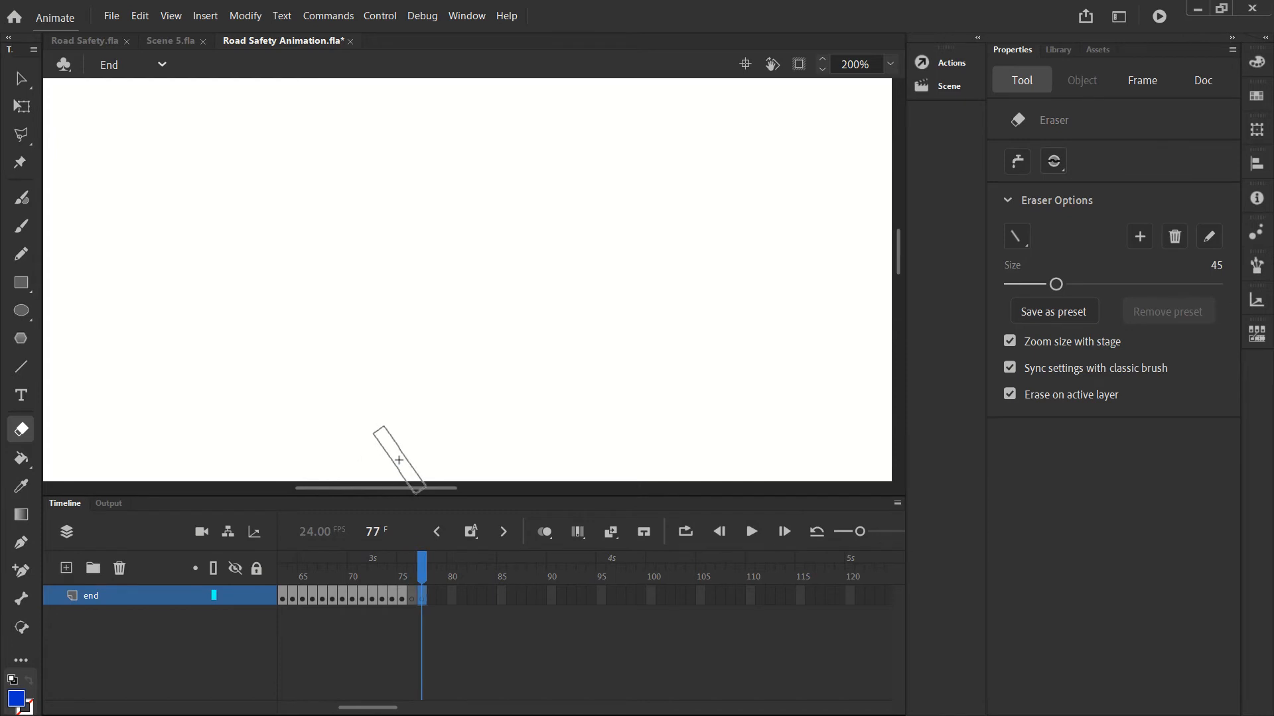
Fit the stage in the window and check the last frames of the end layer, up to frame 77.
click(890, 64)
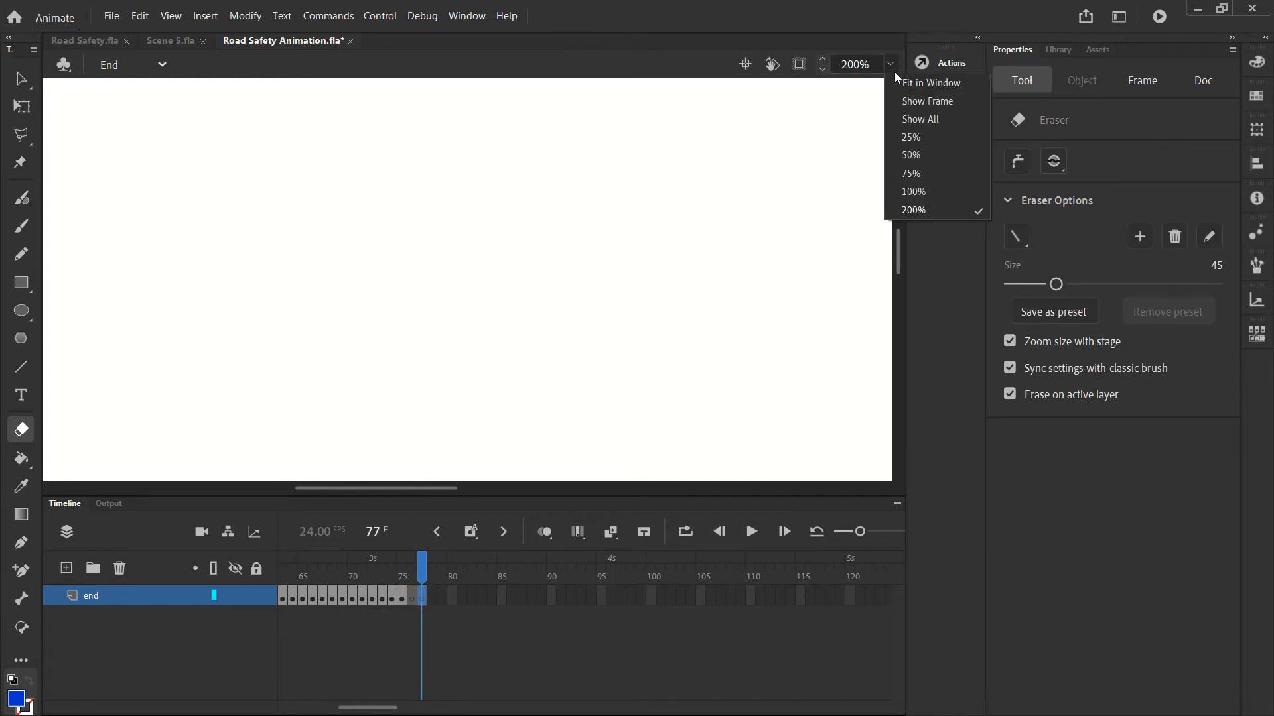
click(908, 82)
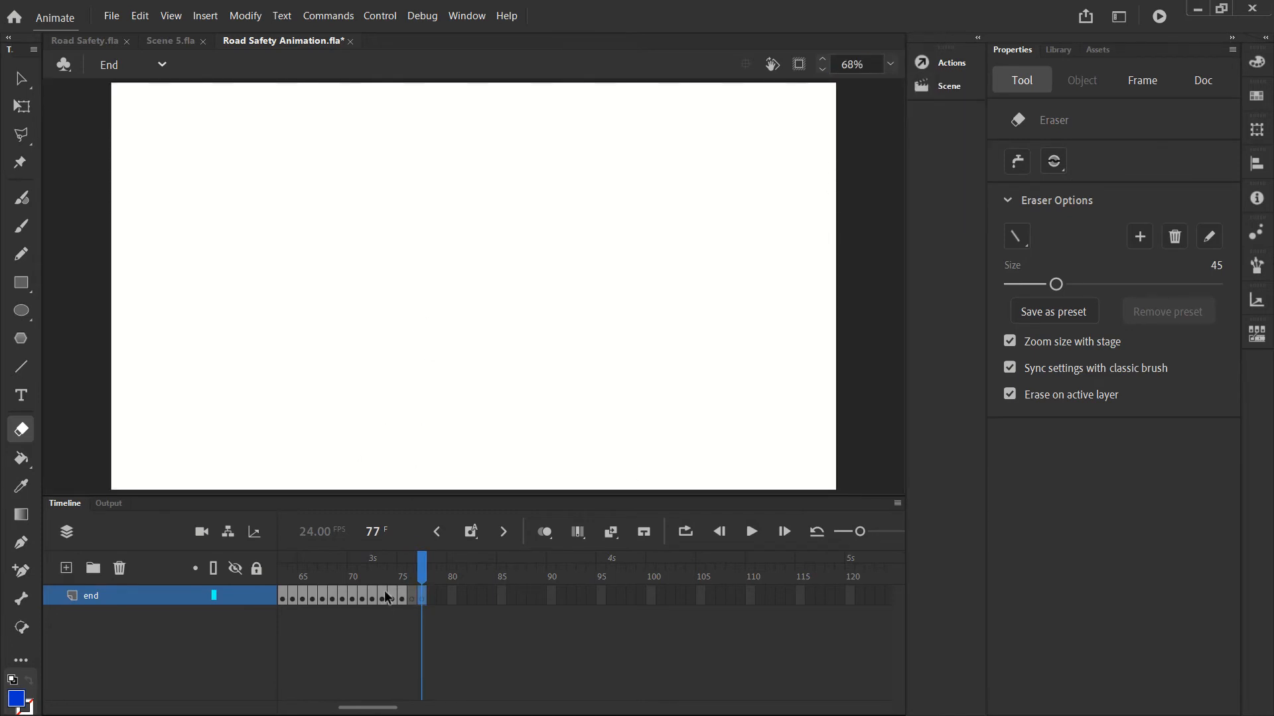
click(404, 592)
click(411, 592)
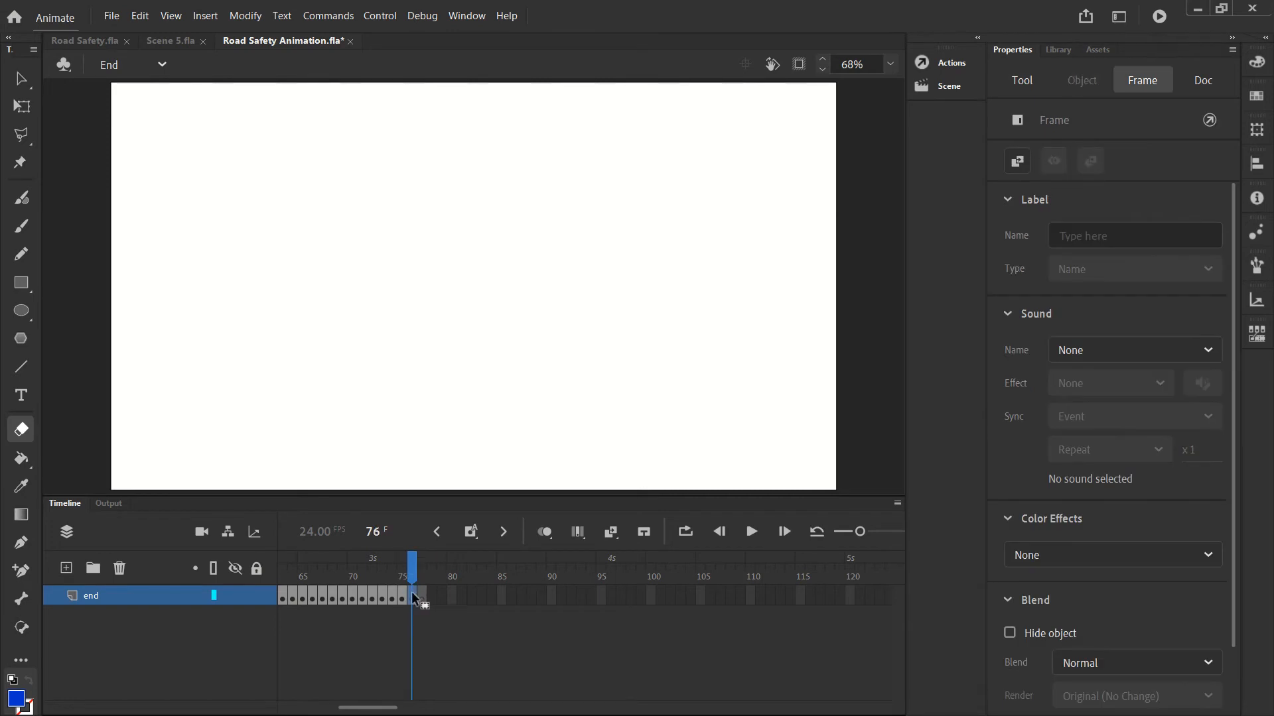
click(420, 594)
Play the erasing animation from frame 1 through to the end.
scroll(297, 601, left, 10)
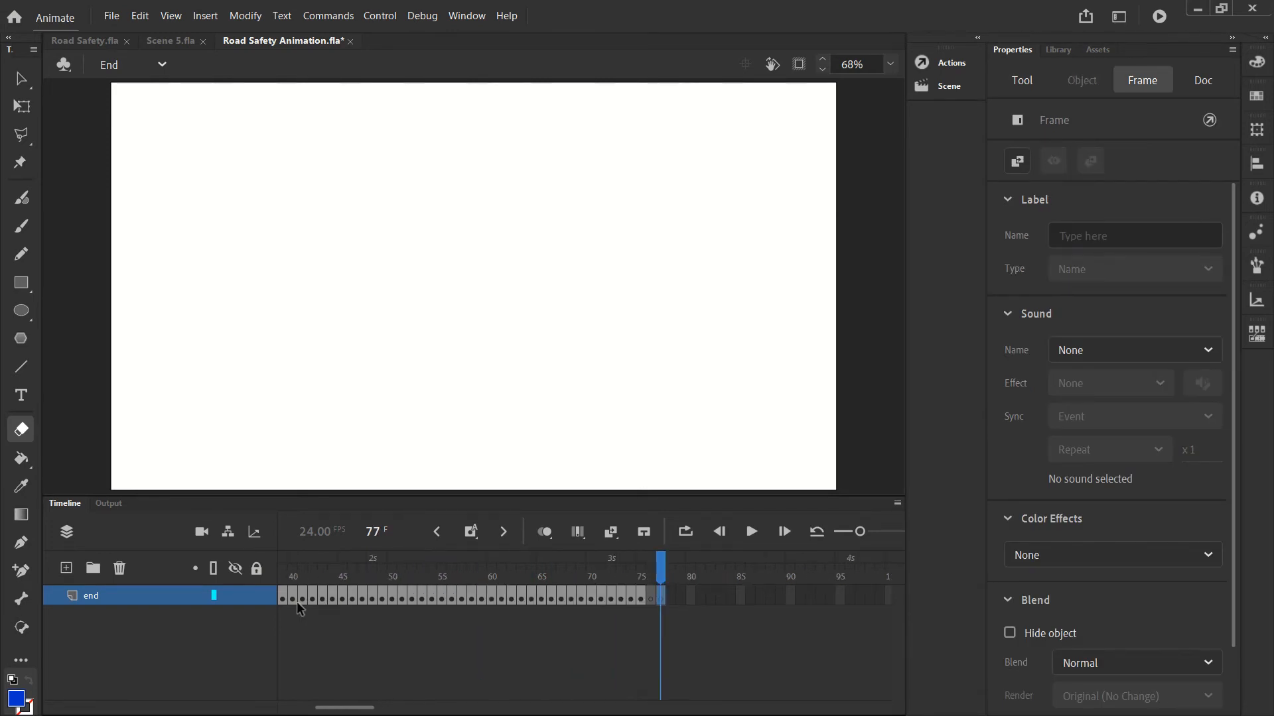
click(280, 592)
scroll(286, 594, left, 3)
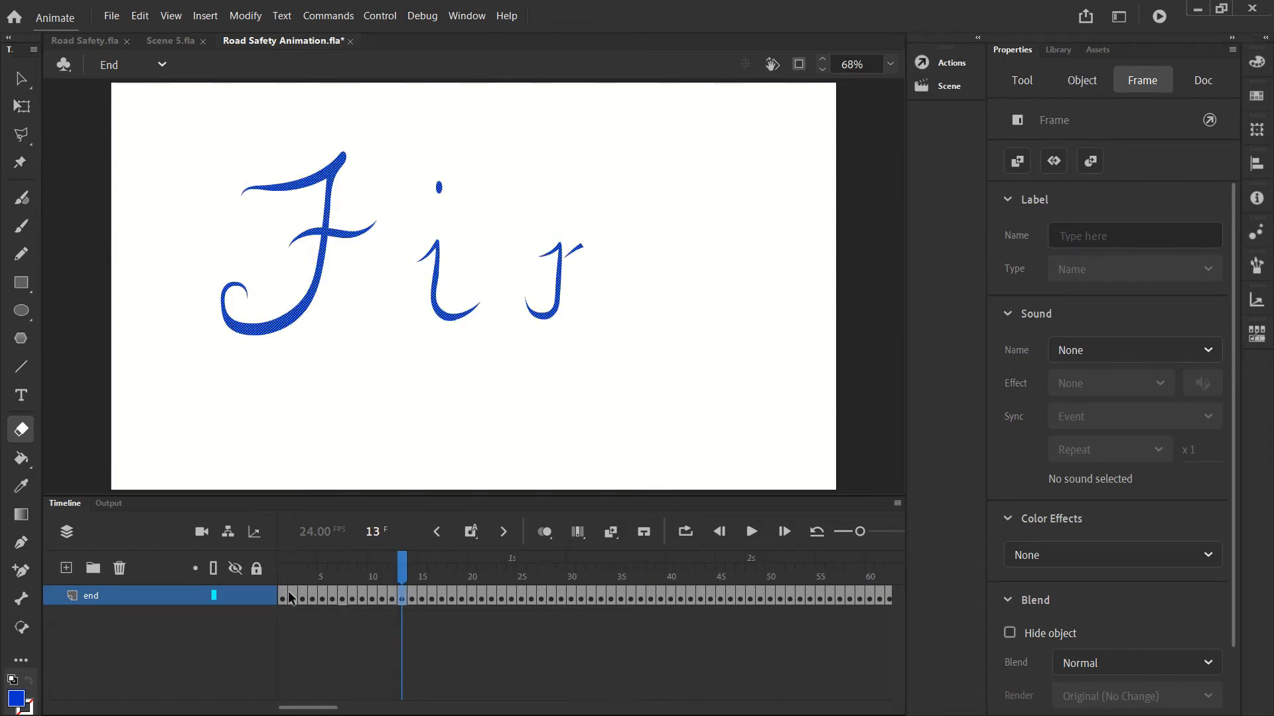
click(282, 595)
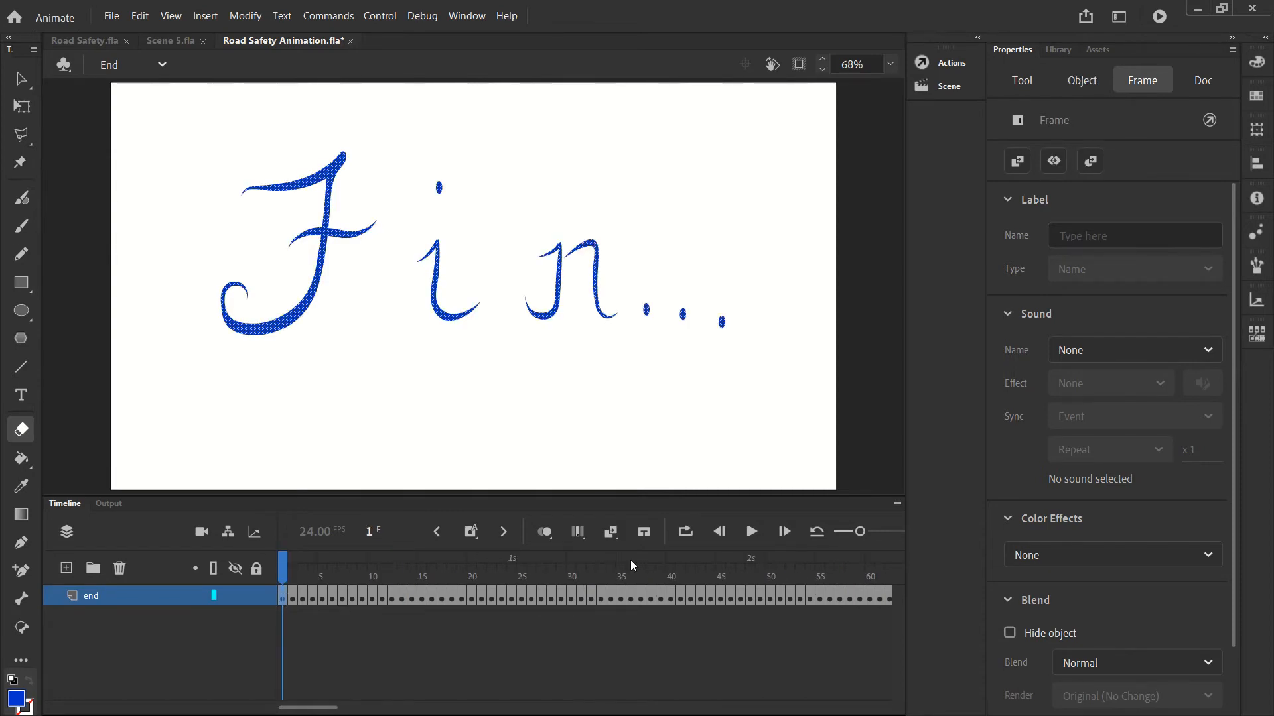
click(750, 532)
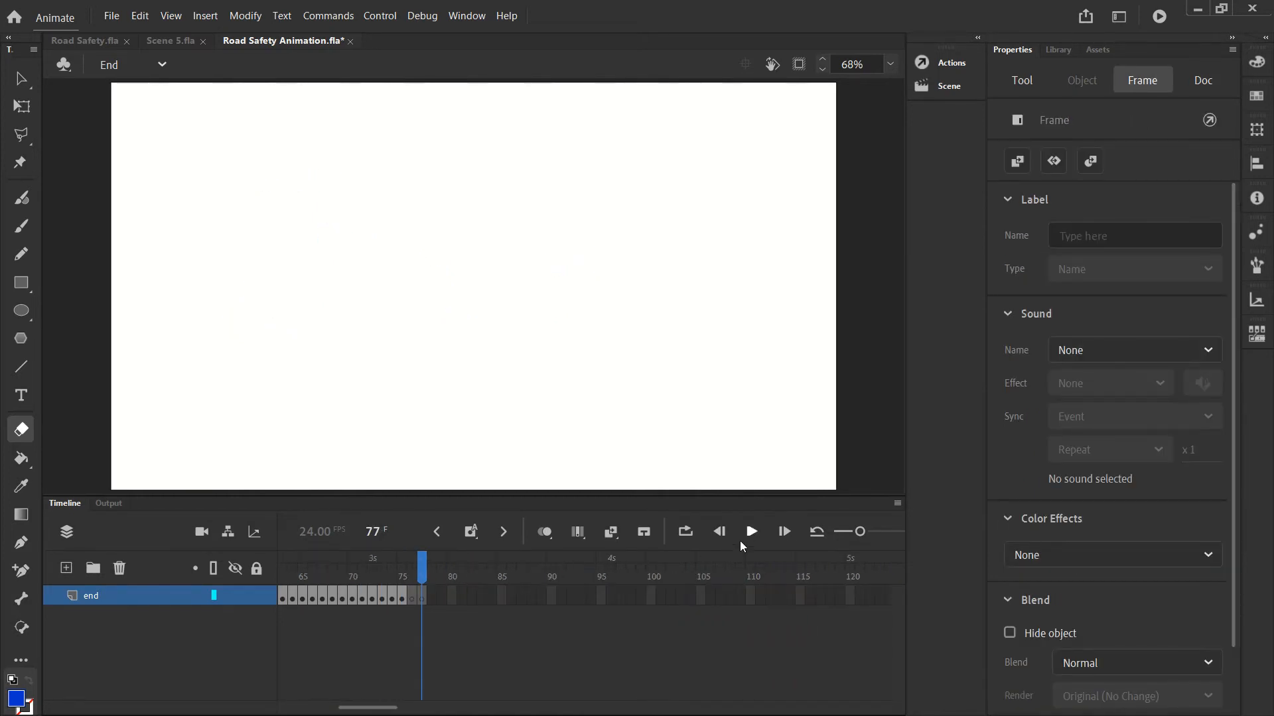
click(751, 537)
click(751, 532)
Examine how the dots and the letter n are erased across the early frames of the end layer, from frame 1 onward.
scroll(328, 601, left, 10)
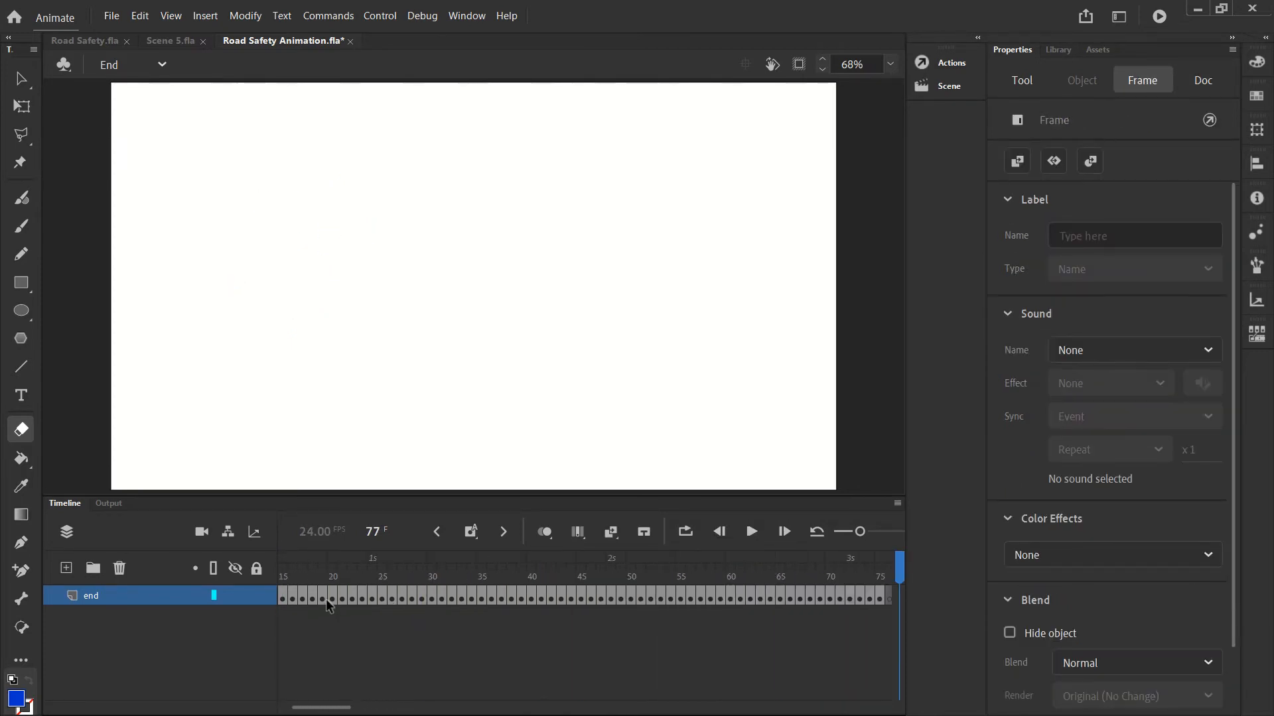
click(344, 590)
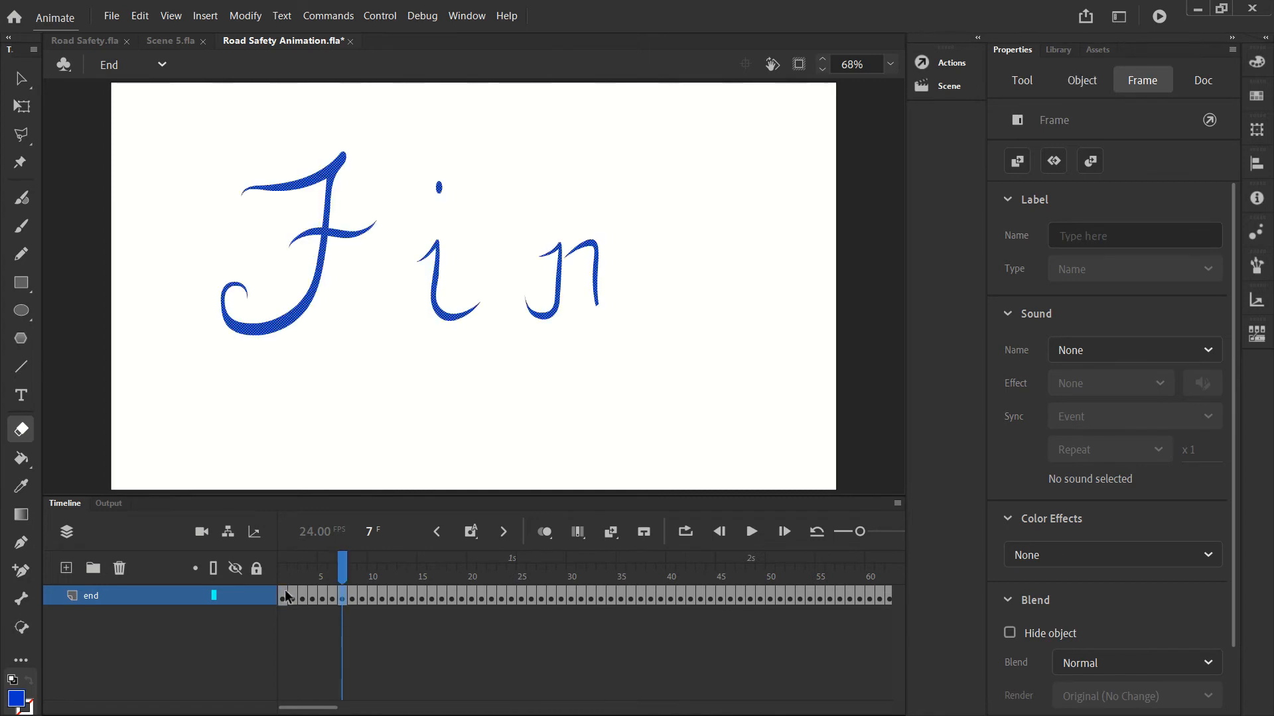
click(285, 590)
click(301, 595)
click(381, 595)
click(281, 595)
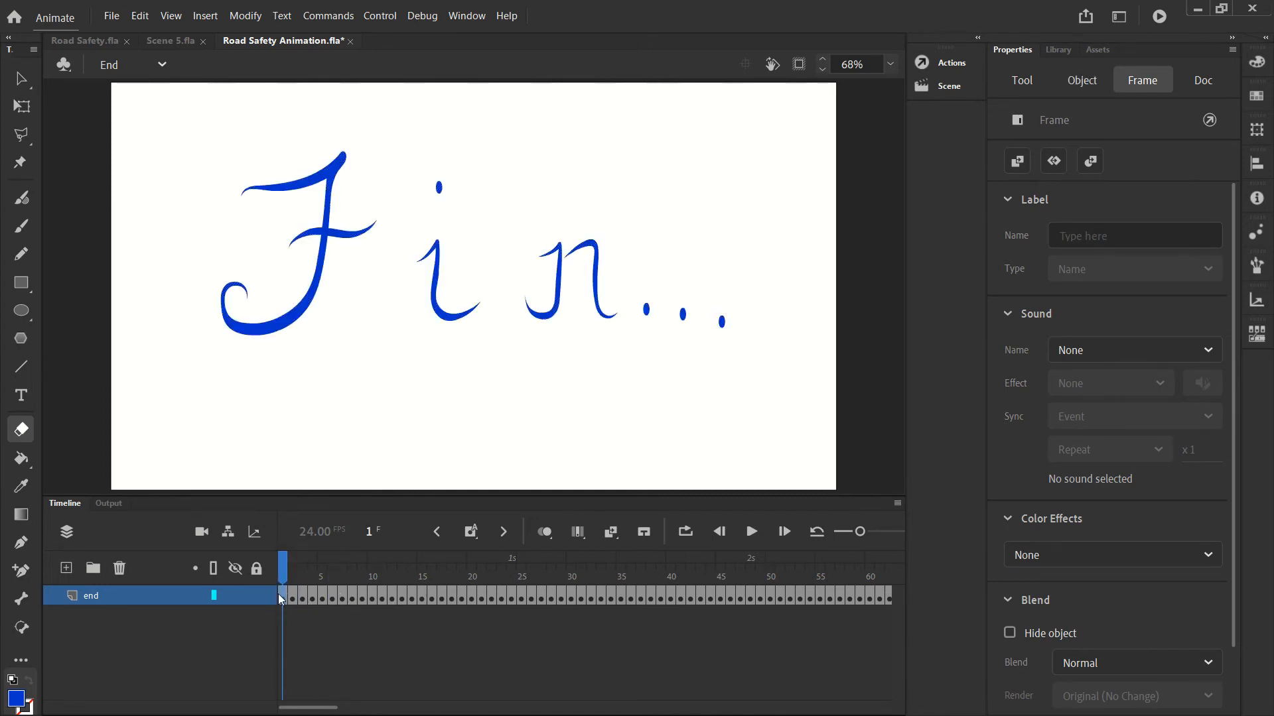
click(292, 594)
click(312, 595)
click(431, 595)
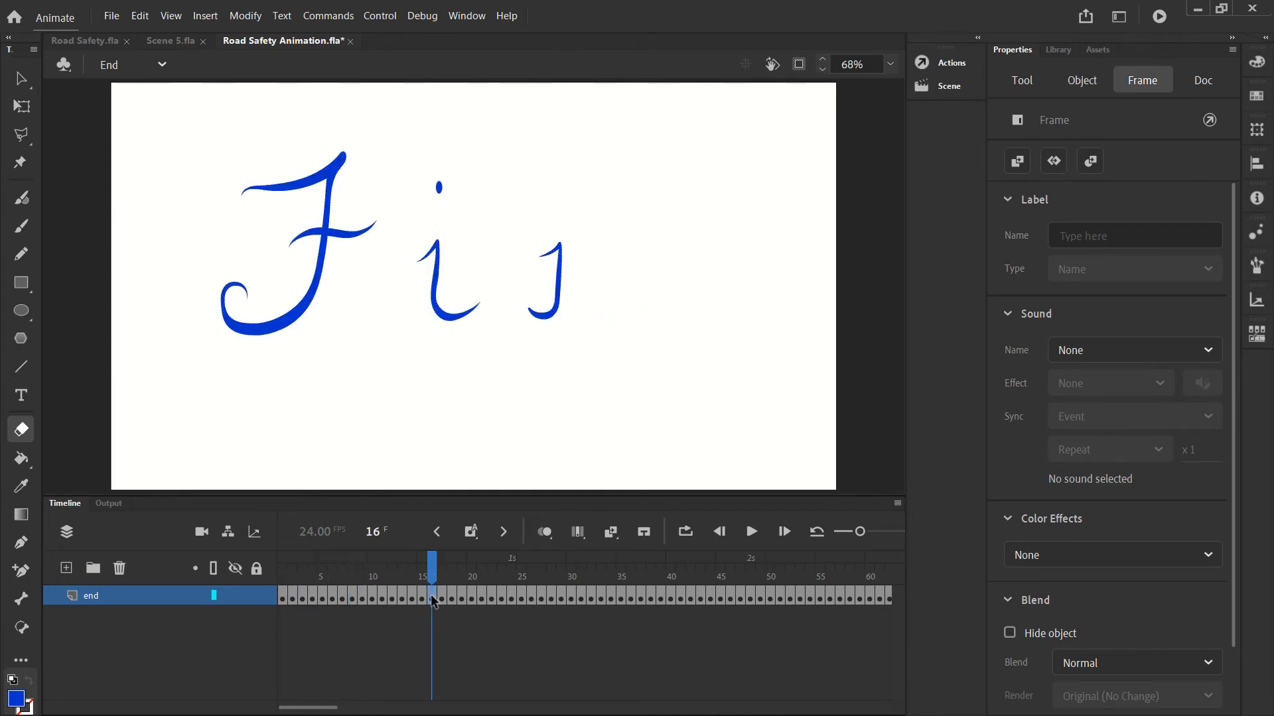
click(540, 593)
click(468, 590)
click(441, 594)
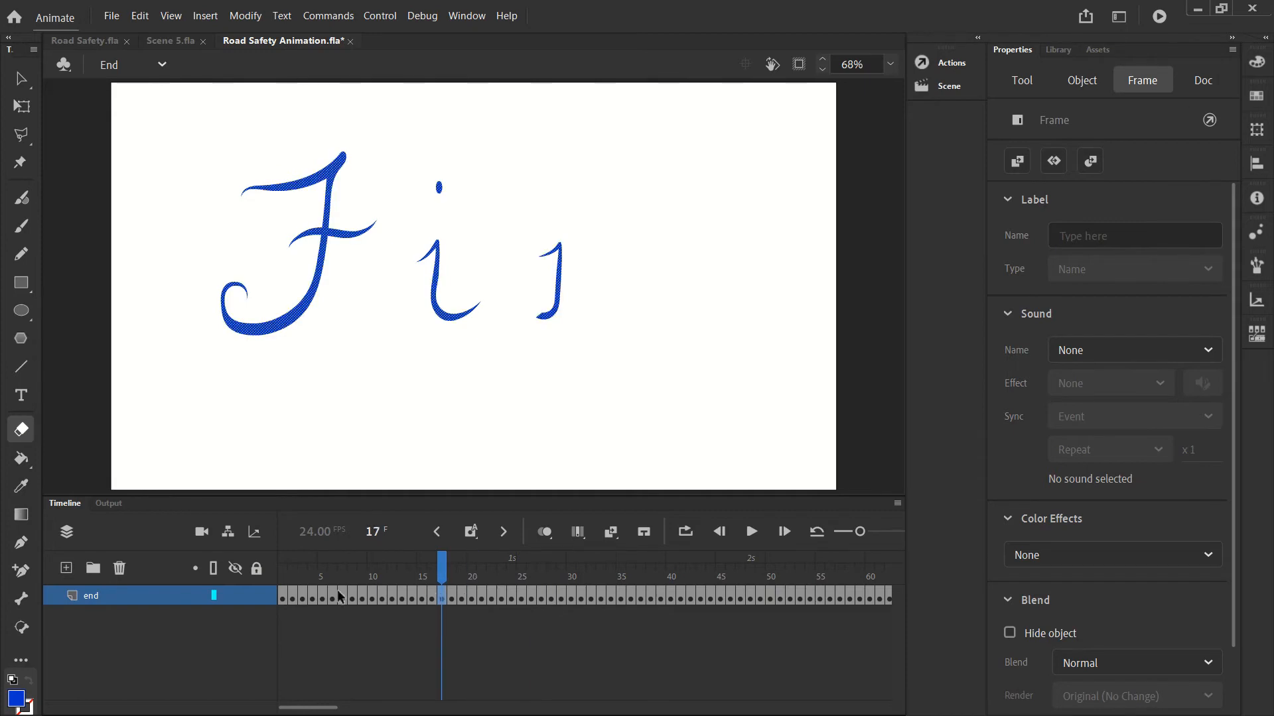
click(331, 594)
click(303, 592)
click(286, 595)
click(292, 595)
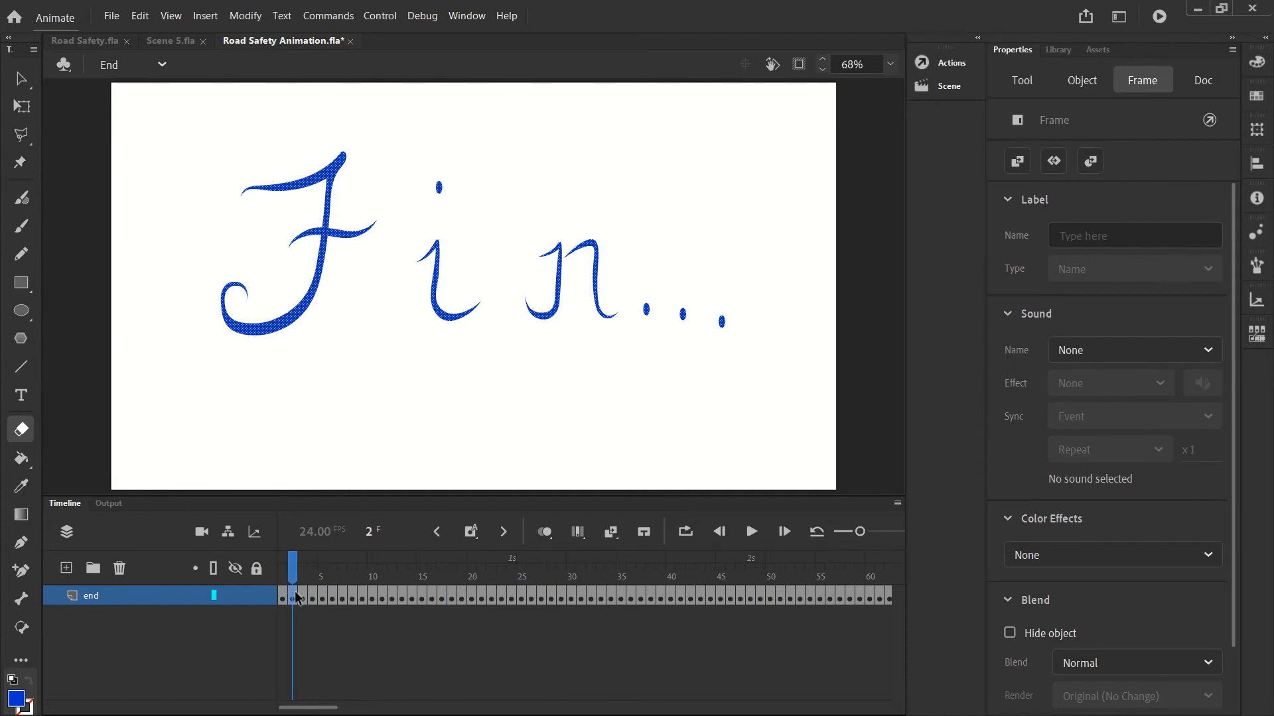
click(343, 594)
click(441, 595)
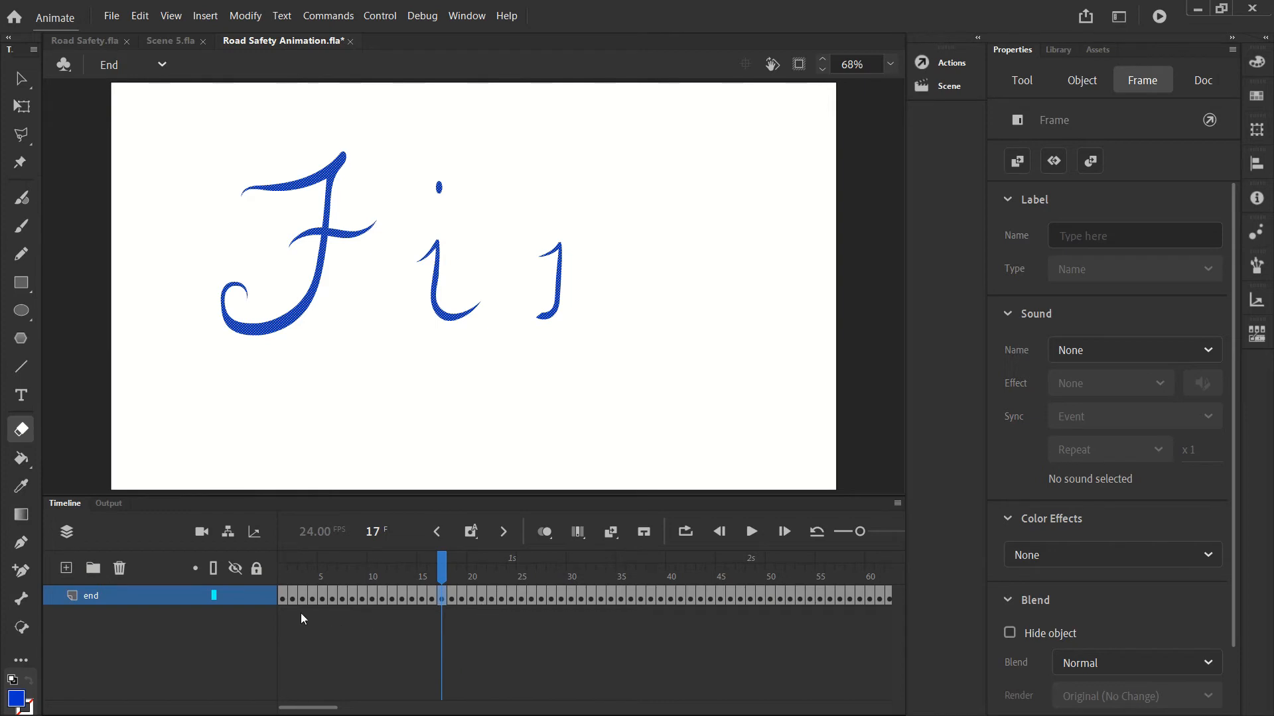
click(363, 632)
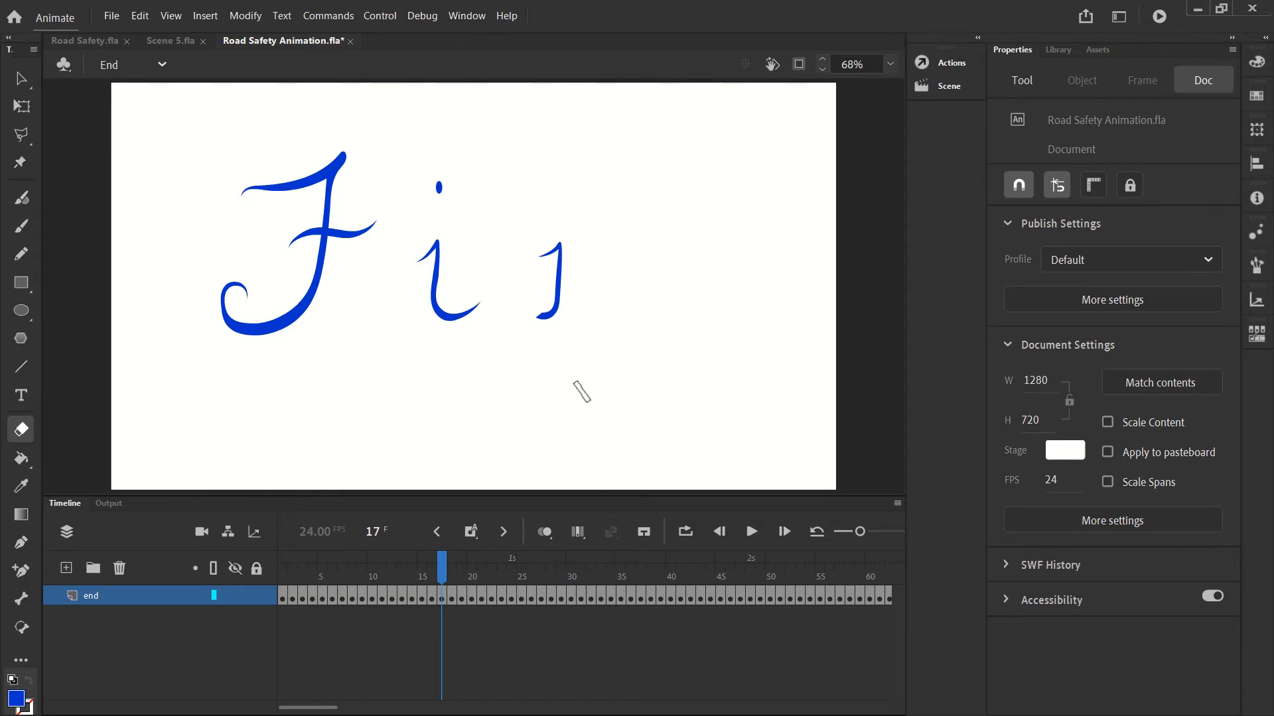
Check the full range of the end layer's frames, from frame 1 to the last frame, 77.
click(288, 593)
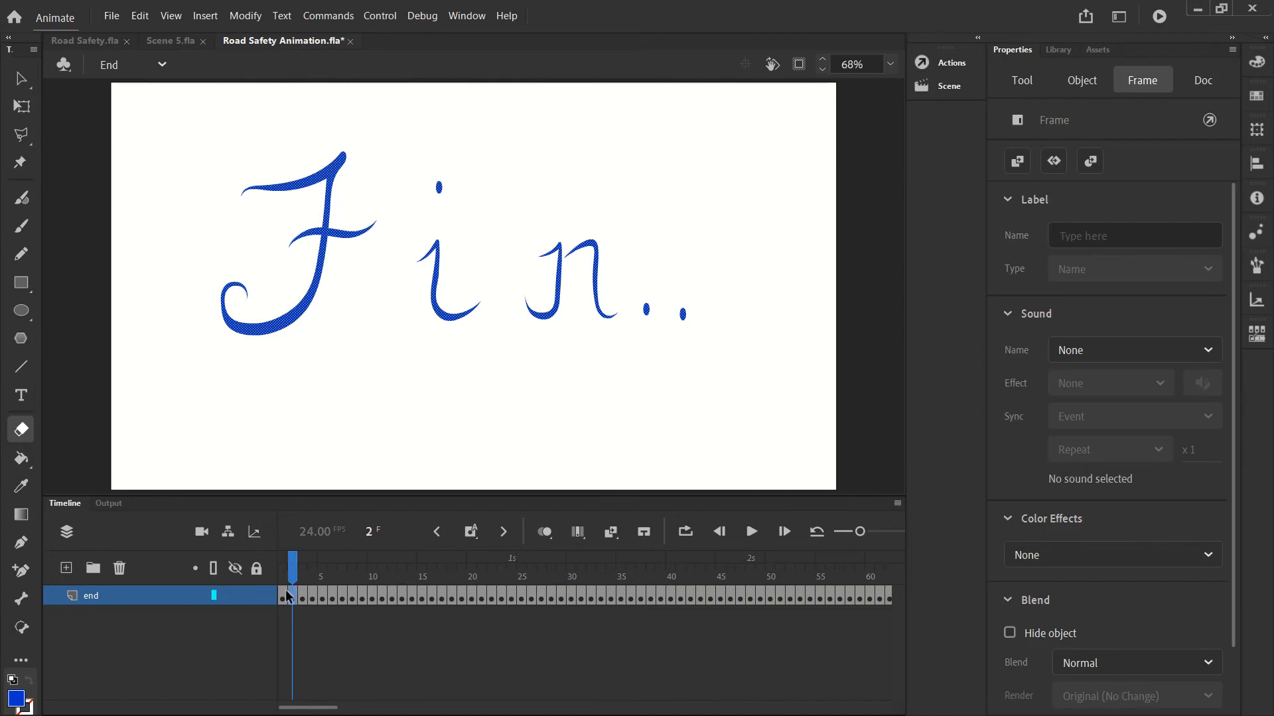
drag(284, 595, 727, 600)
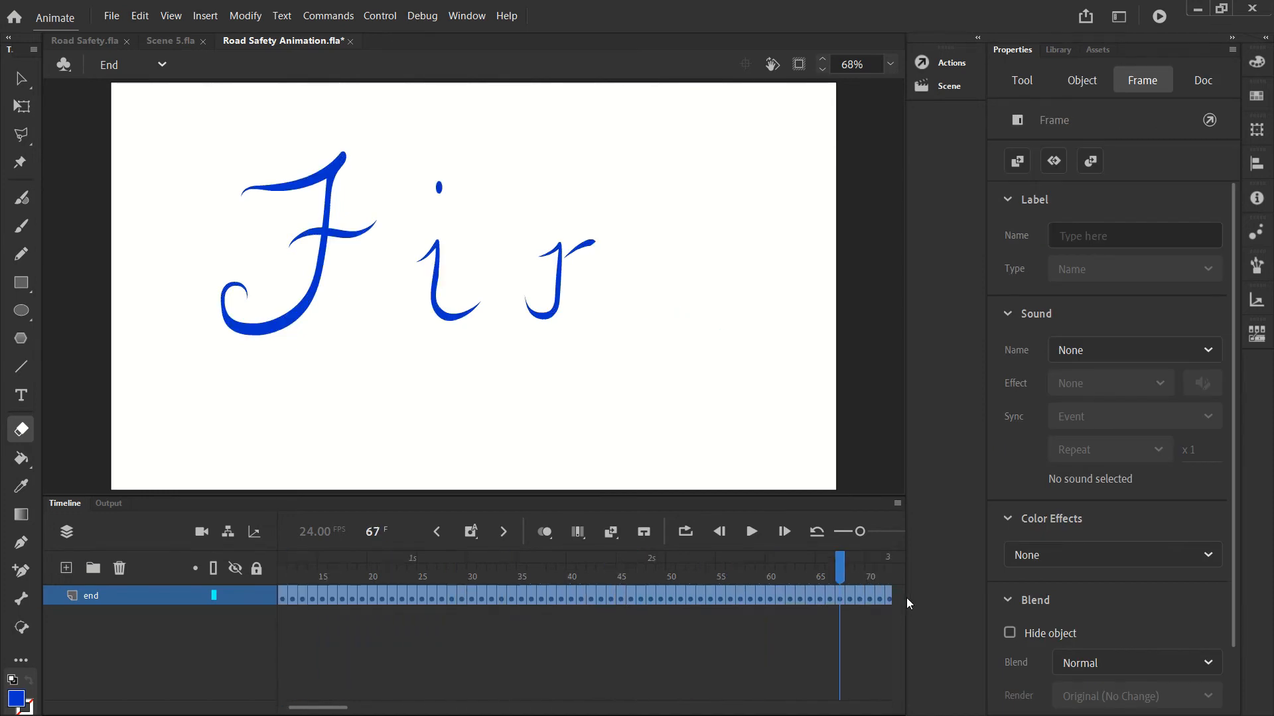
drag(906, 598, 638, 593)
click(574, 599)
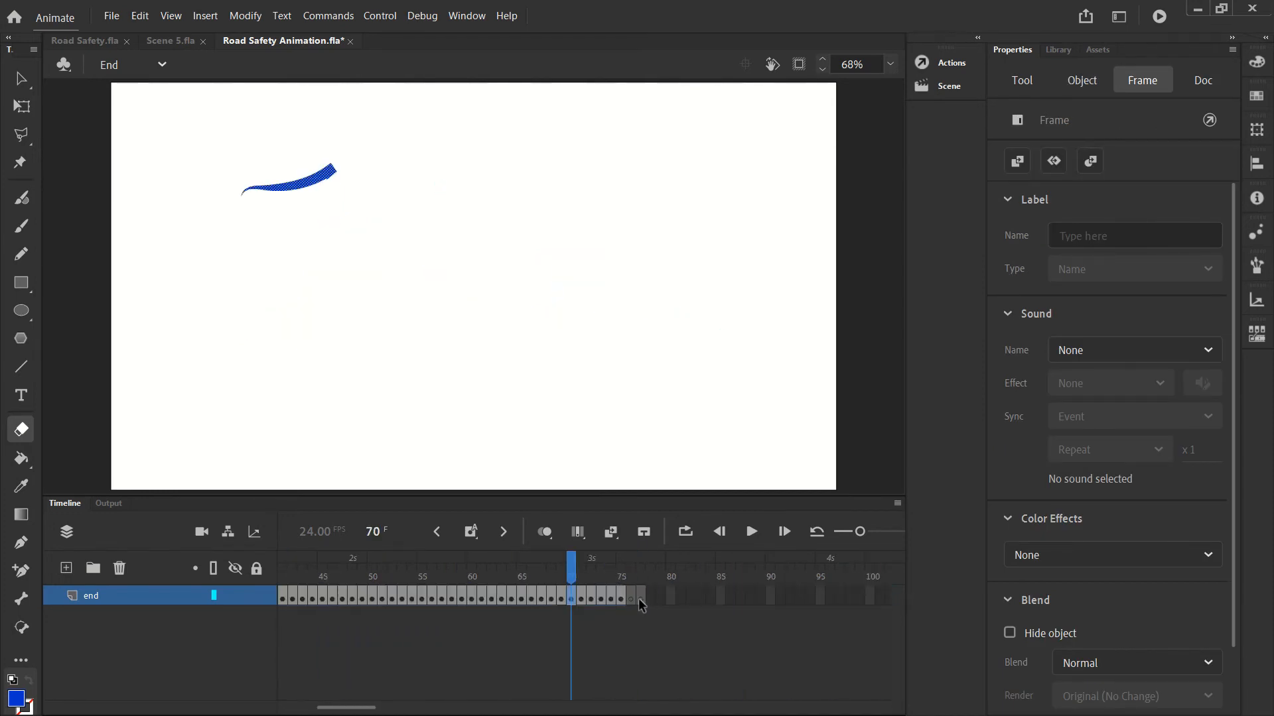
click(631, 595)
click(642, 598)
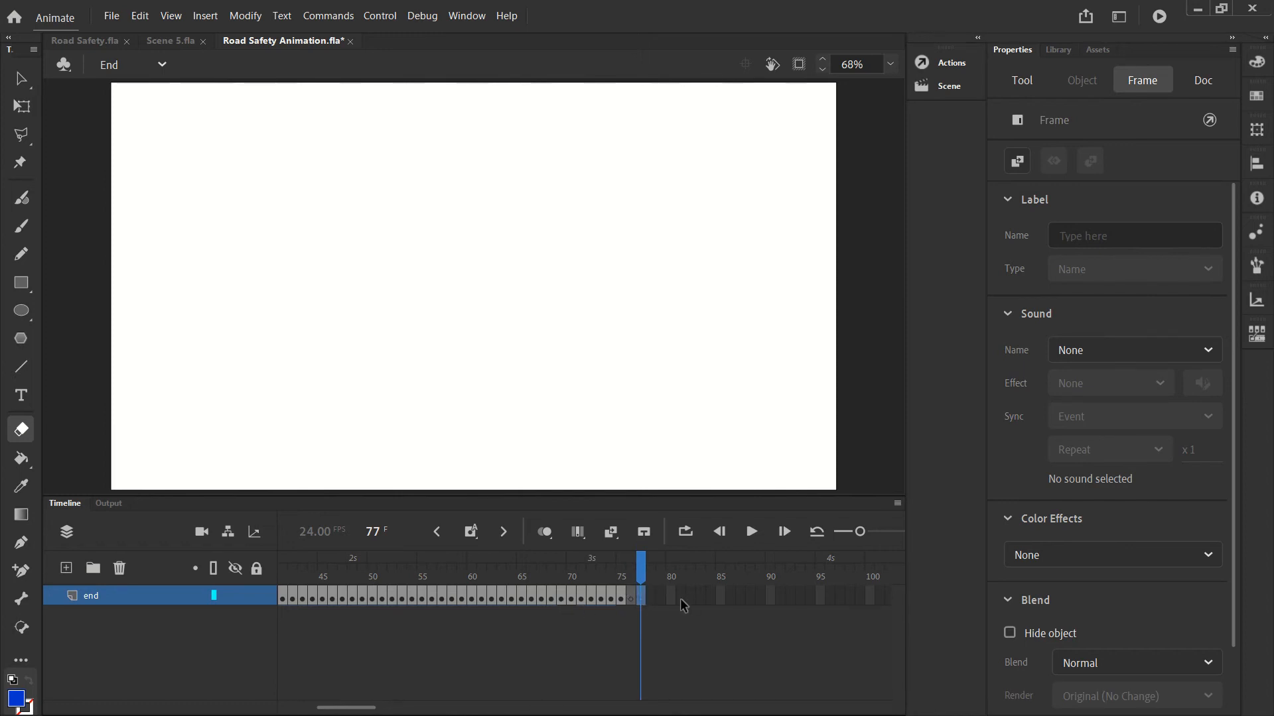
Select all frames of the end layer, from frame 1 to frame 77, and reverse their order.
scroll(636, 600, left, 4)
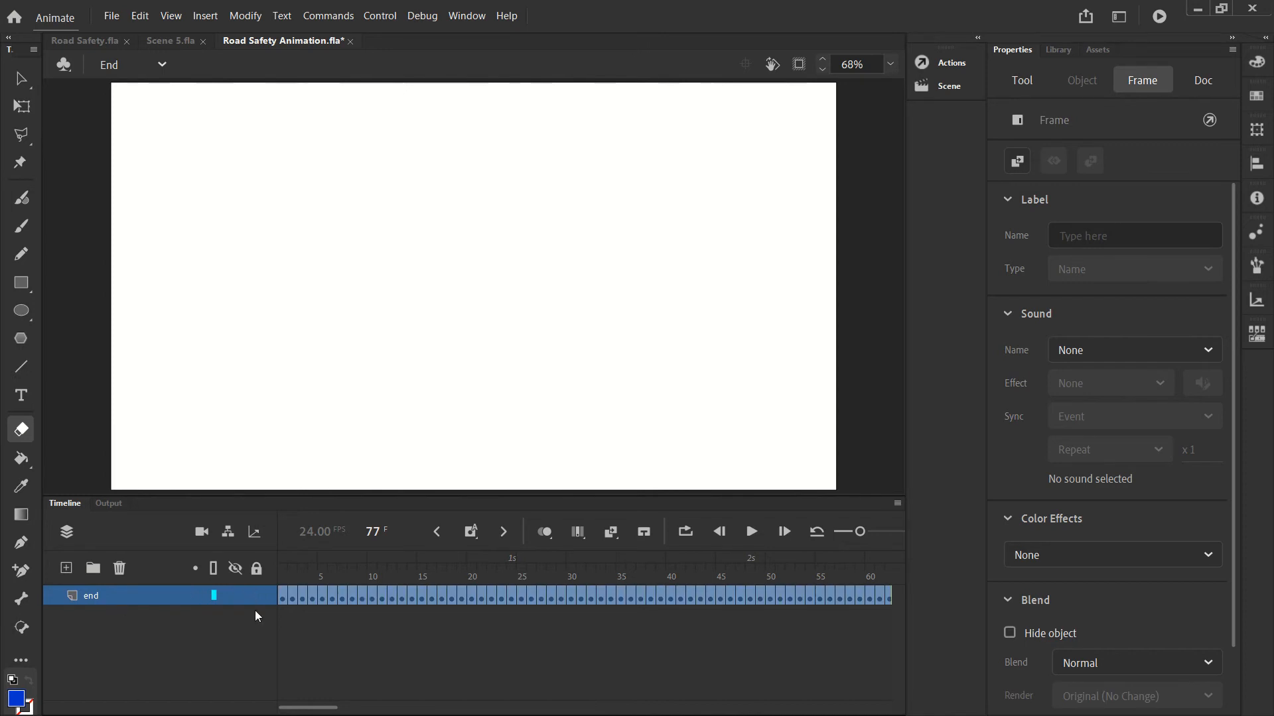
scroll(337, 597, right, 3)
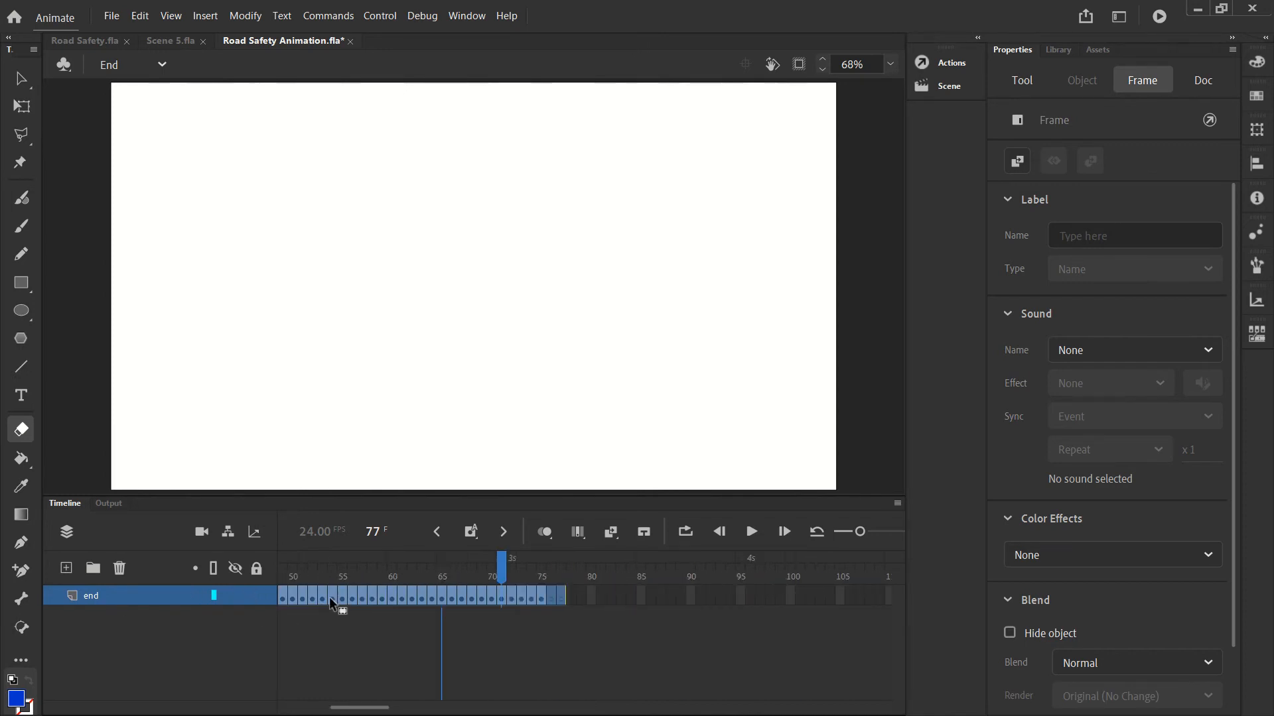
scroll(321, 597, left, 3)
click(318, 597)
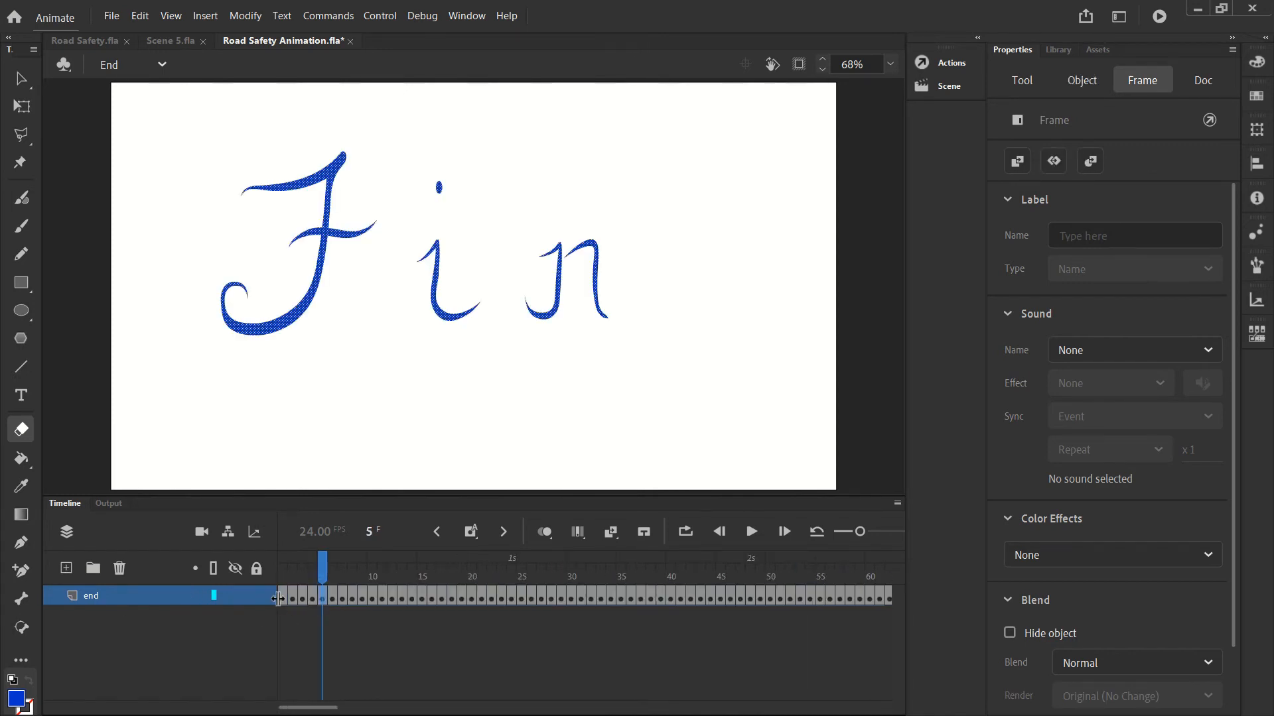
drag(282, 594, 687, 591)
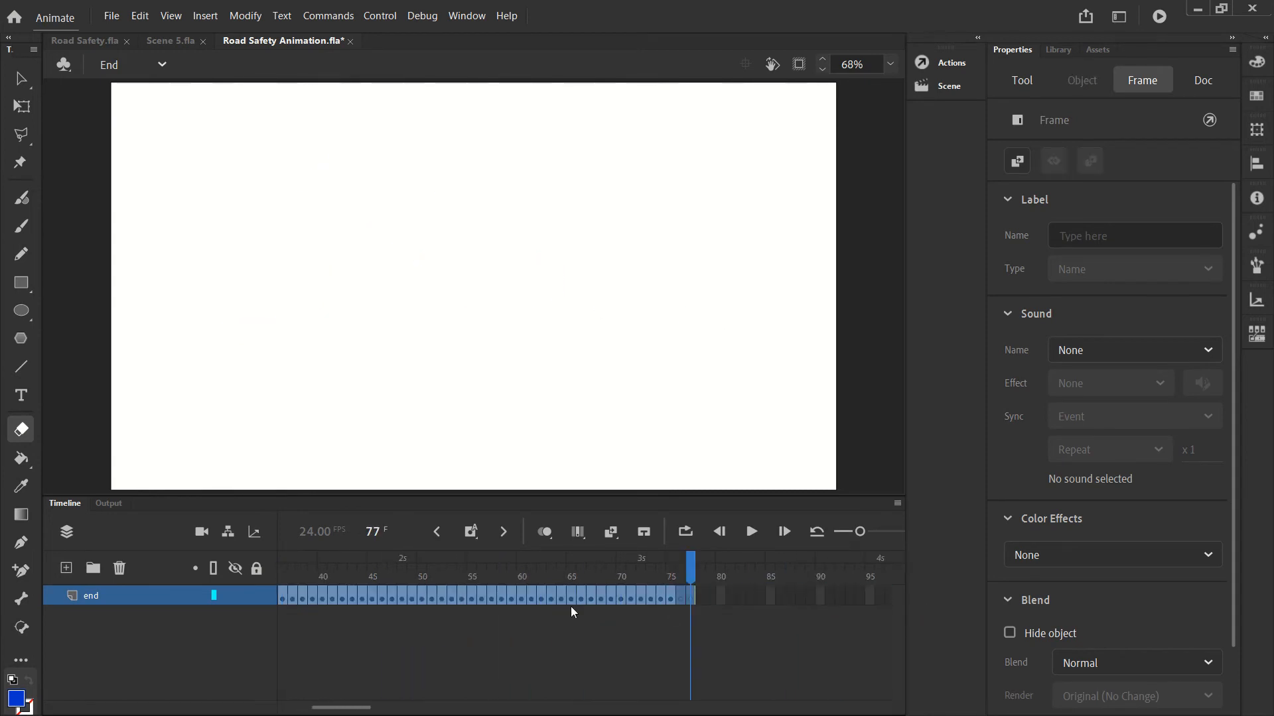
right_click(435, 591)
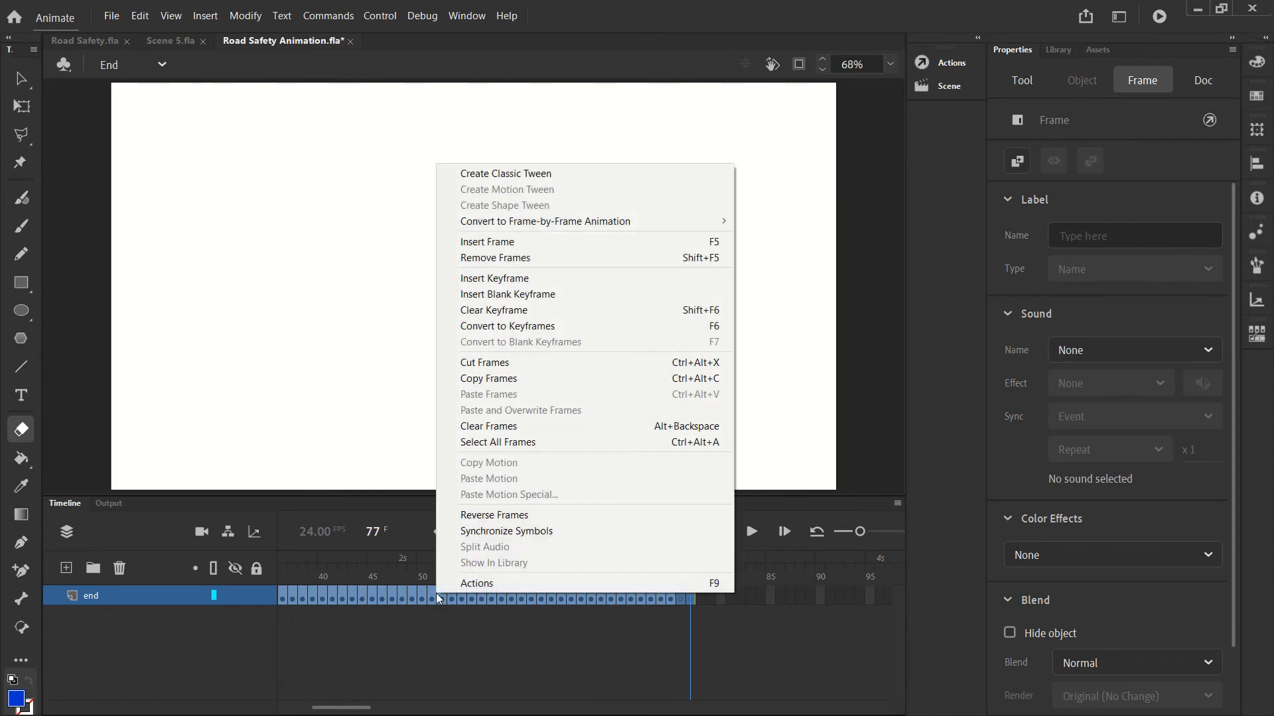
click(504, 518)
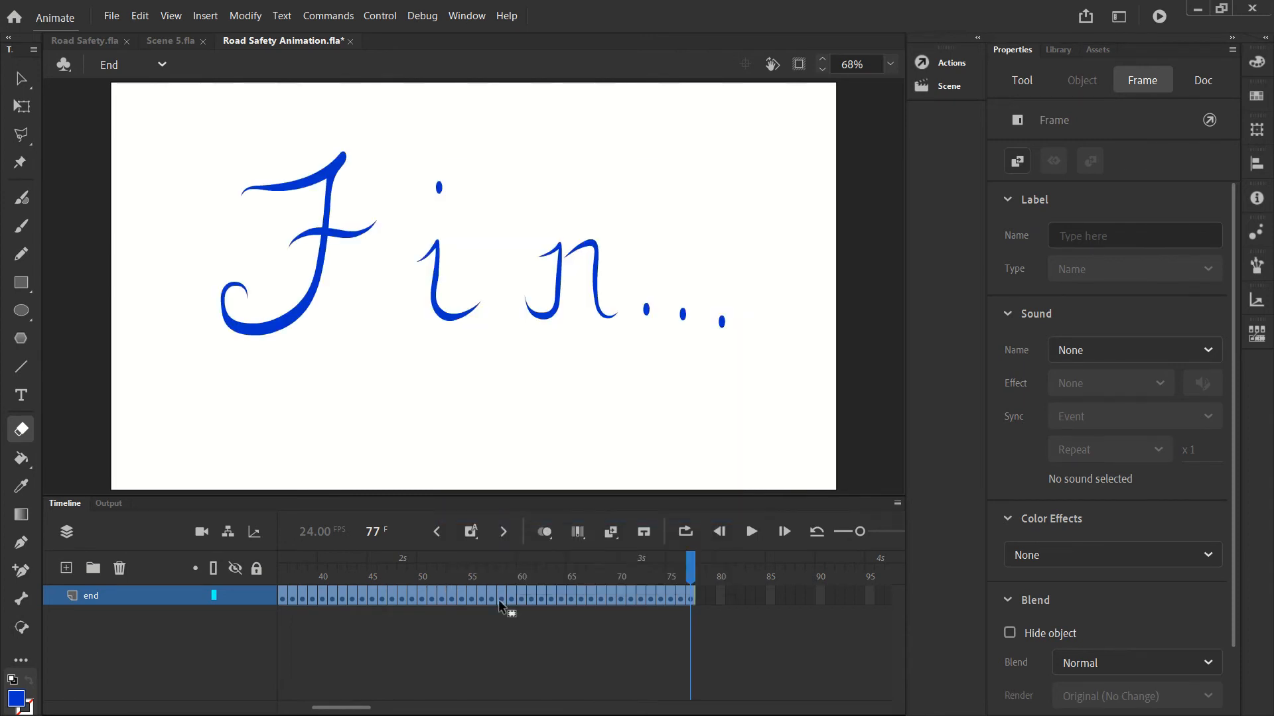
Play the reversed lettering animation from frame 1 to the last frame.
scroll(439, 592, left, 5)
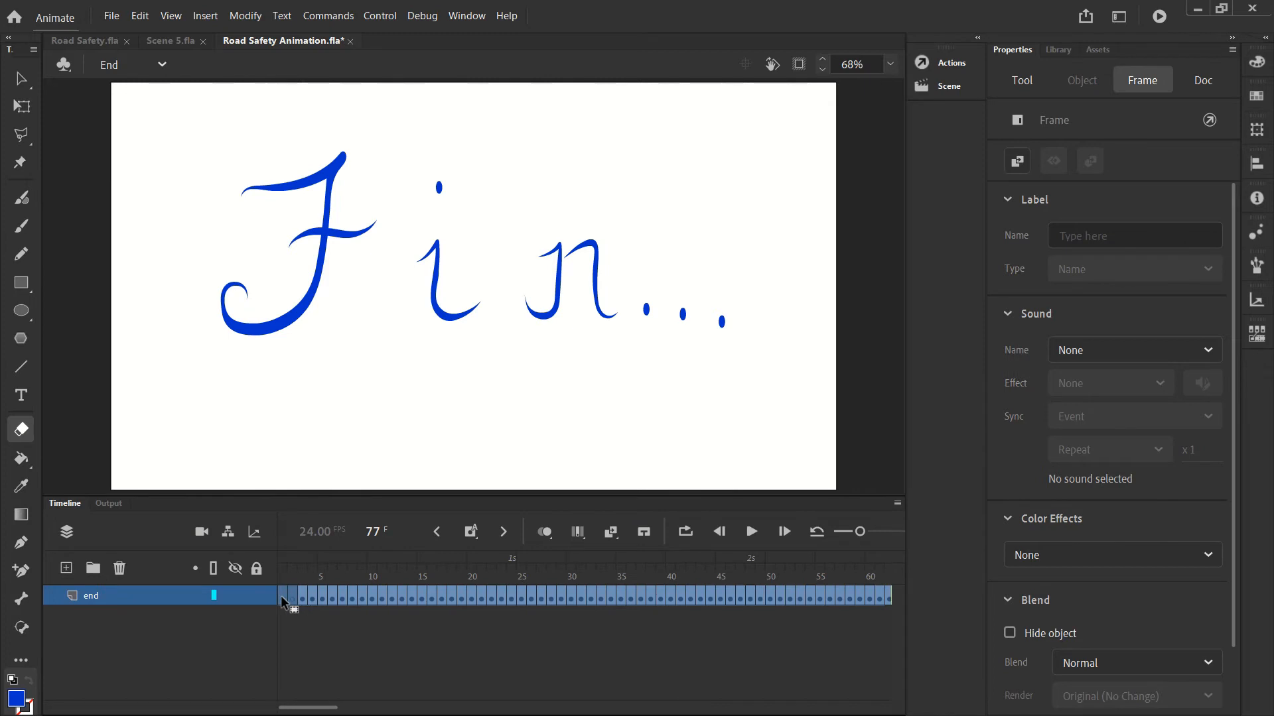
click(281, 596)
click(292, 593)
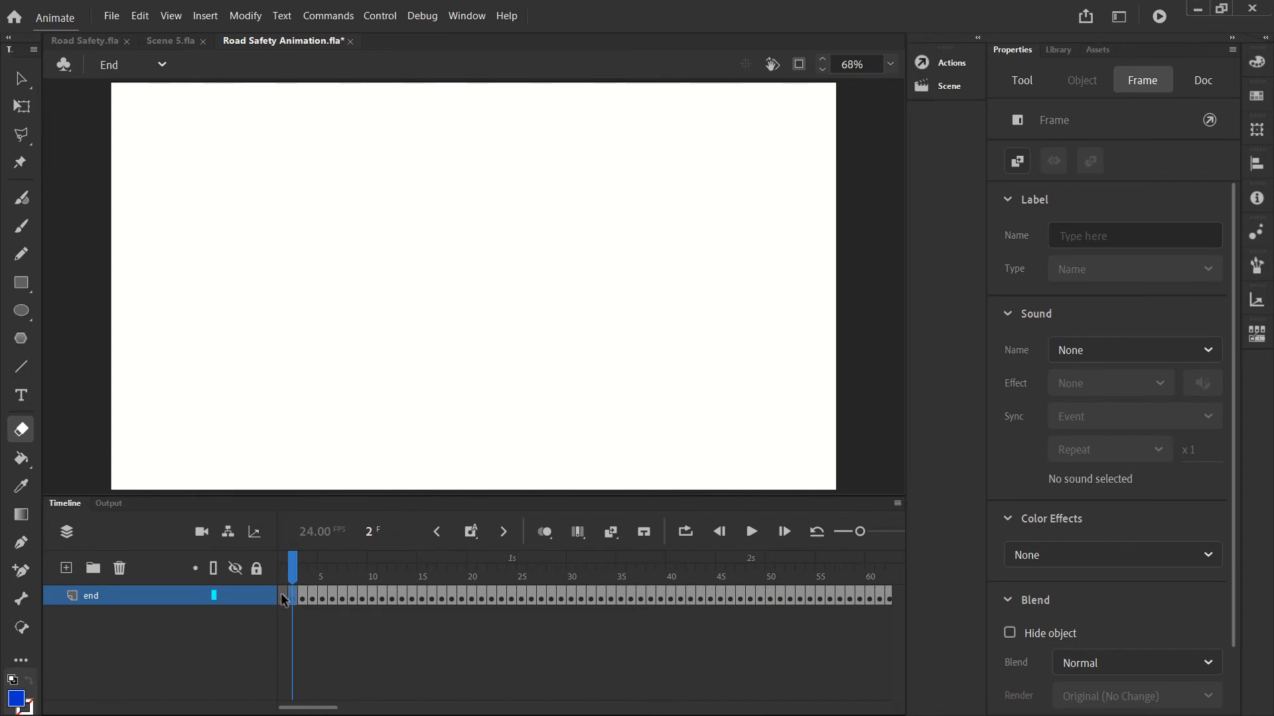
click(281, 595)
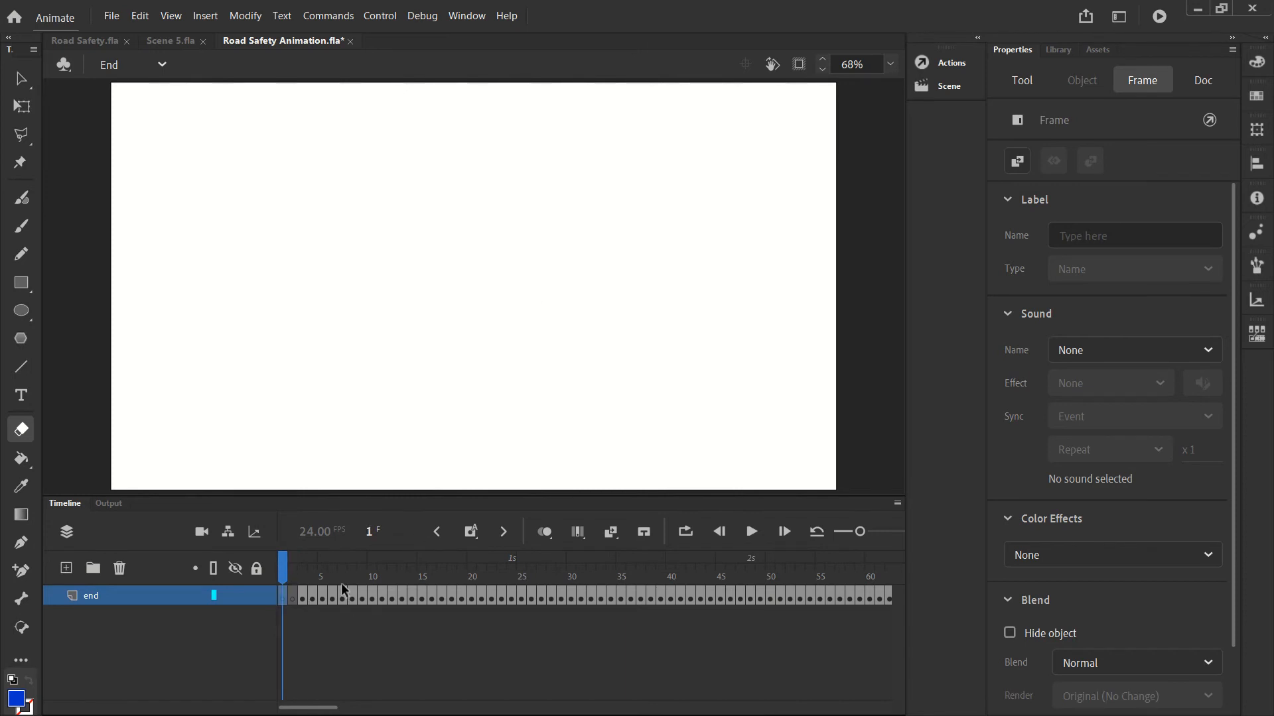
click(757, 530)
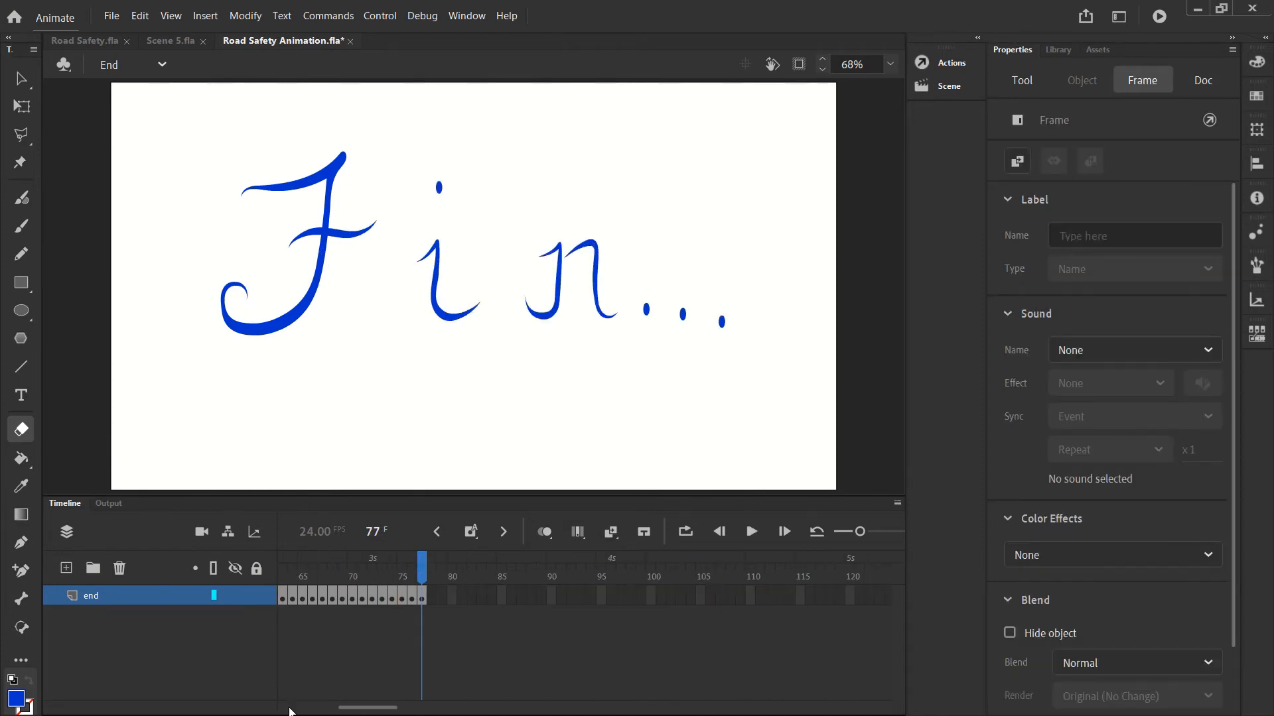
Turn on looped playback over the full range from frame 1 to frame 77 and play the animation.
scroll(305, 643, left, 5)
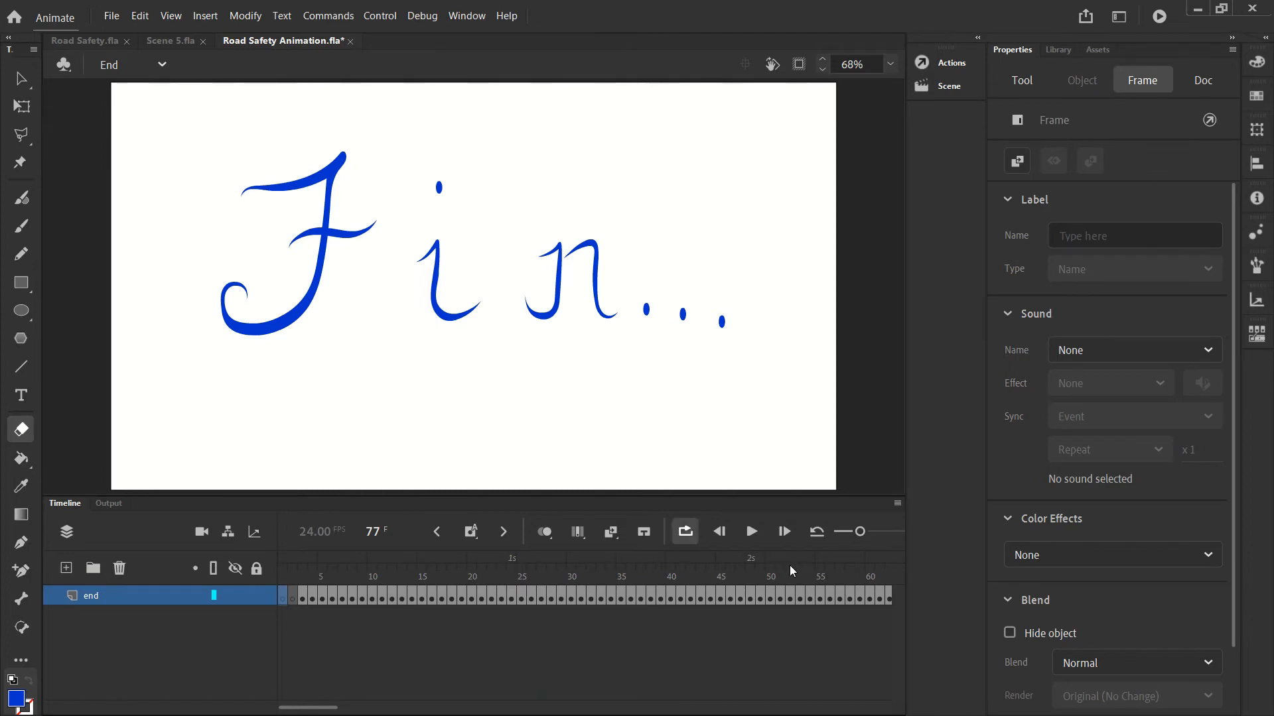
scroll(796, 574, right, 2)
drag(678, 571, 136, 584)
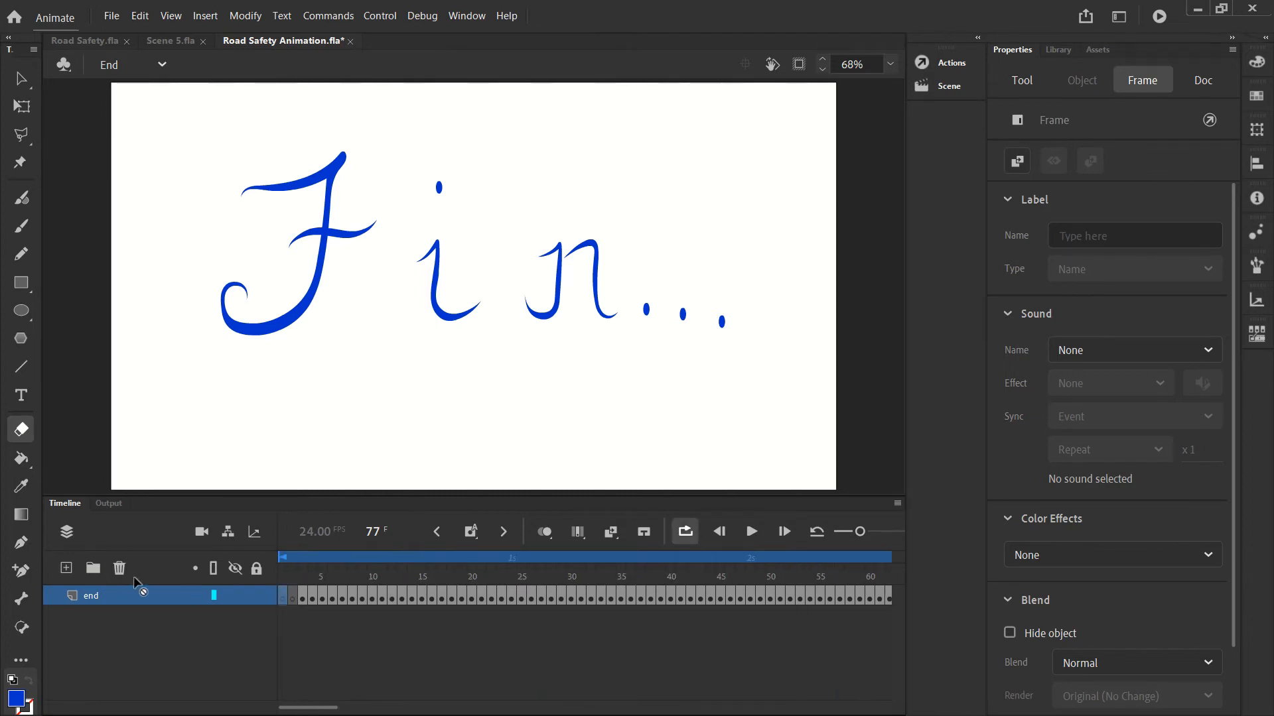
click(750, 532)
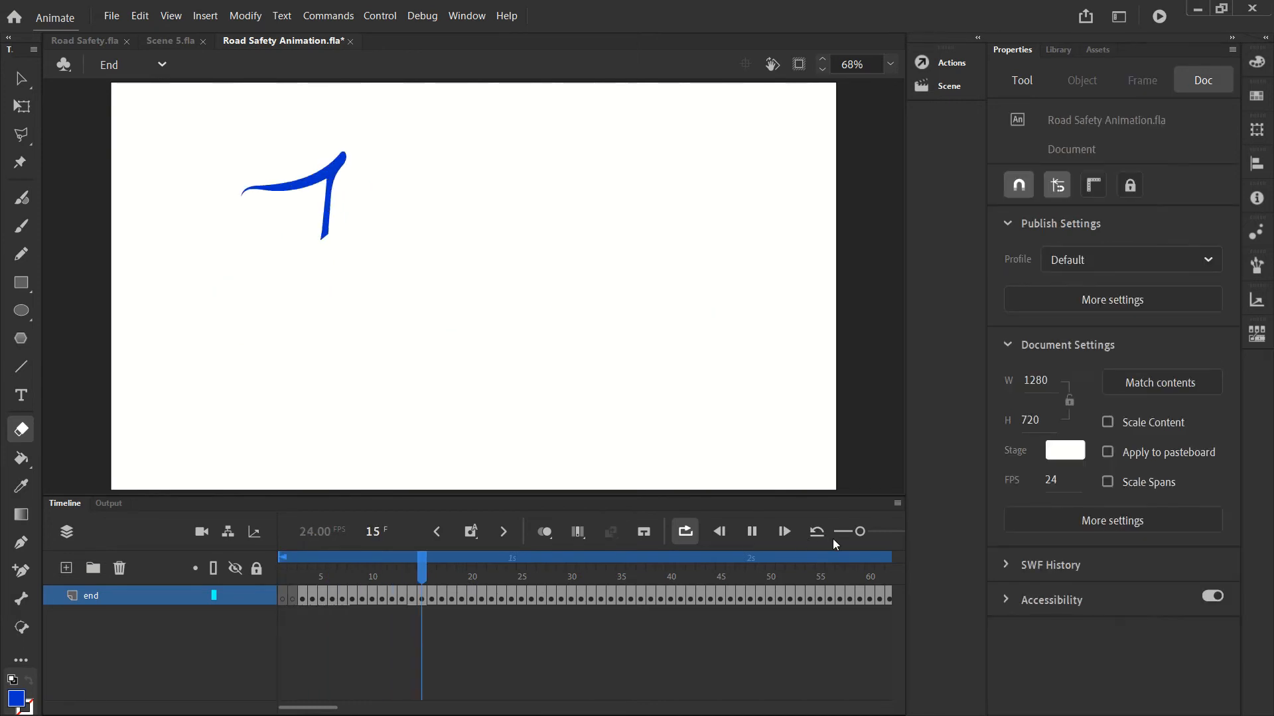
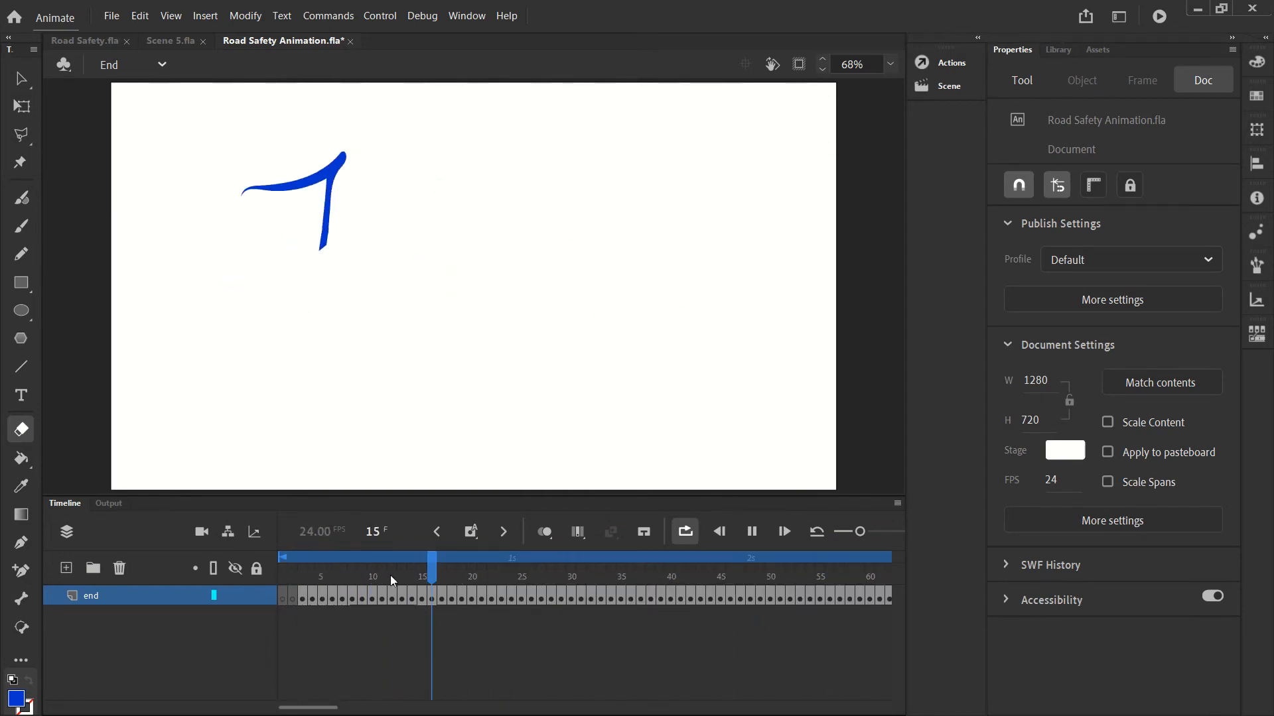
Hold the F without its crossbar from frame 31 through frame 34 by inserting three frames.
click(305, 595)
click(333, 595)
drag(344, 595, 482, 597)
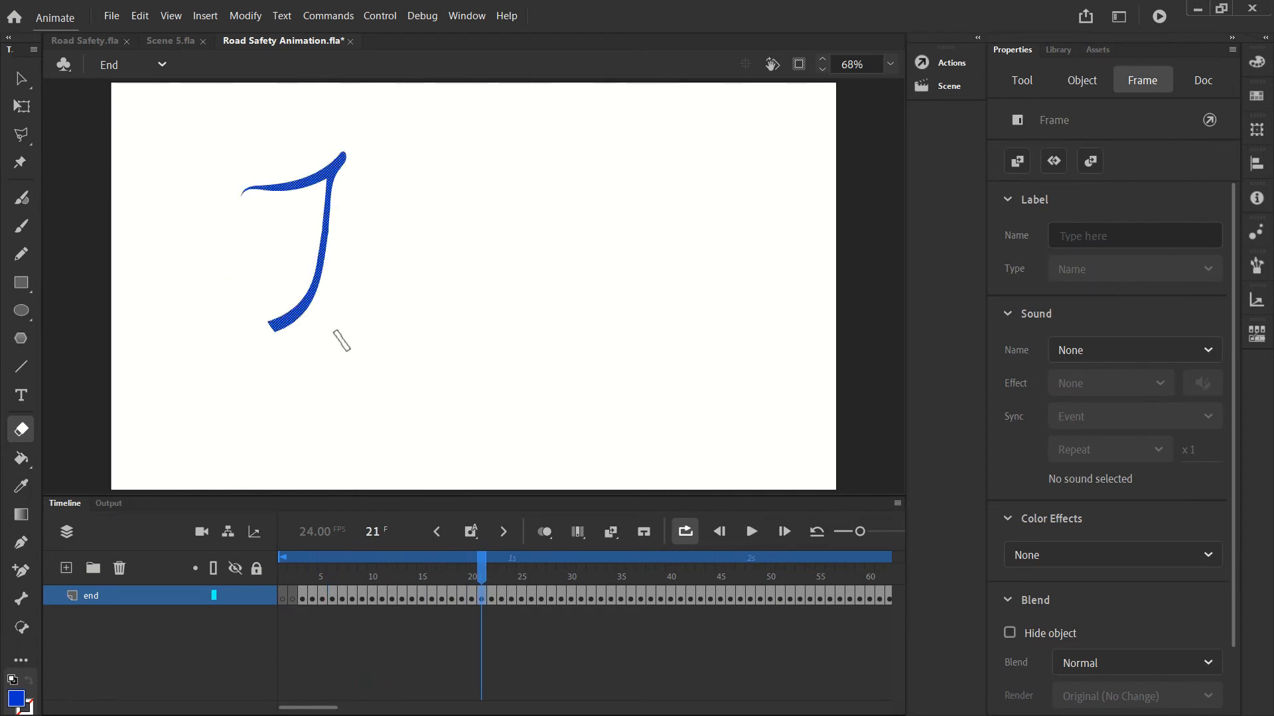
drag(516, 596, 589, 591)
click(591, 592)
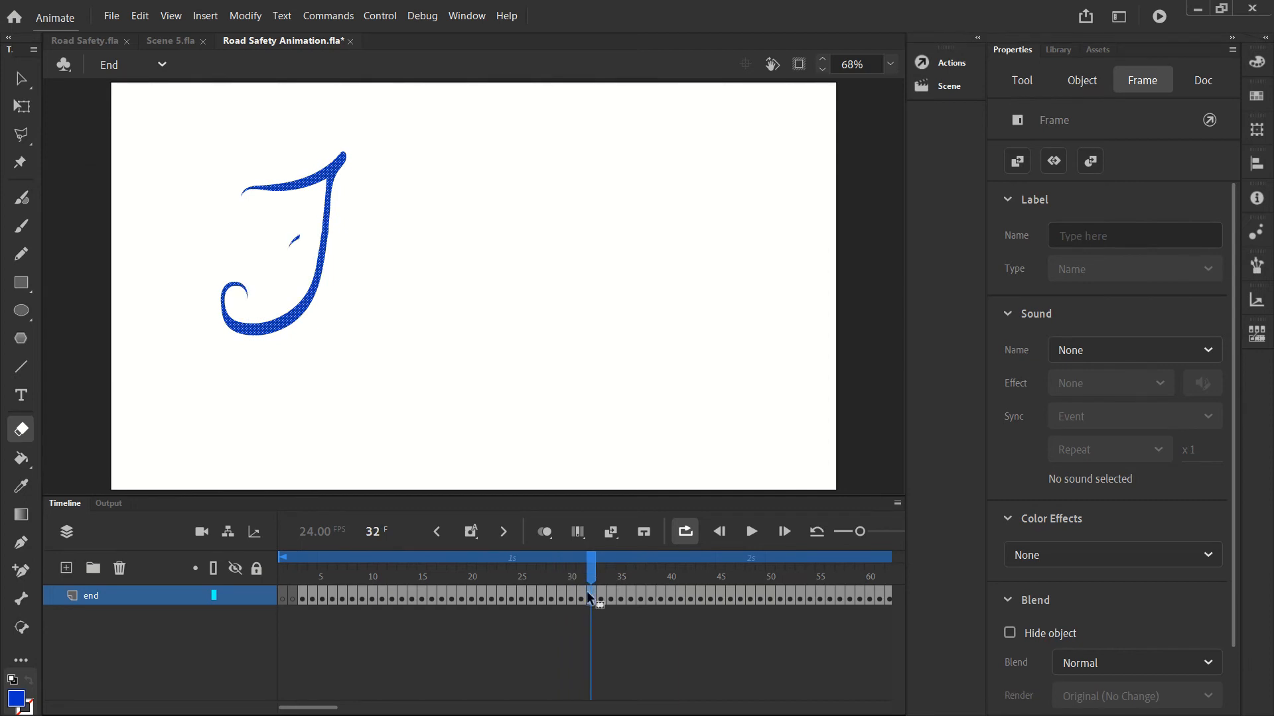
click(579, 592)
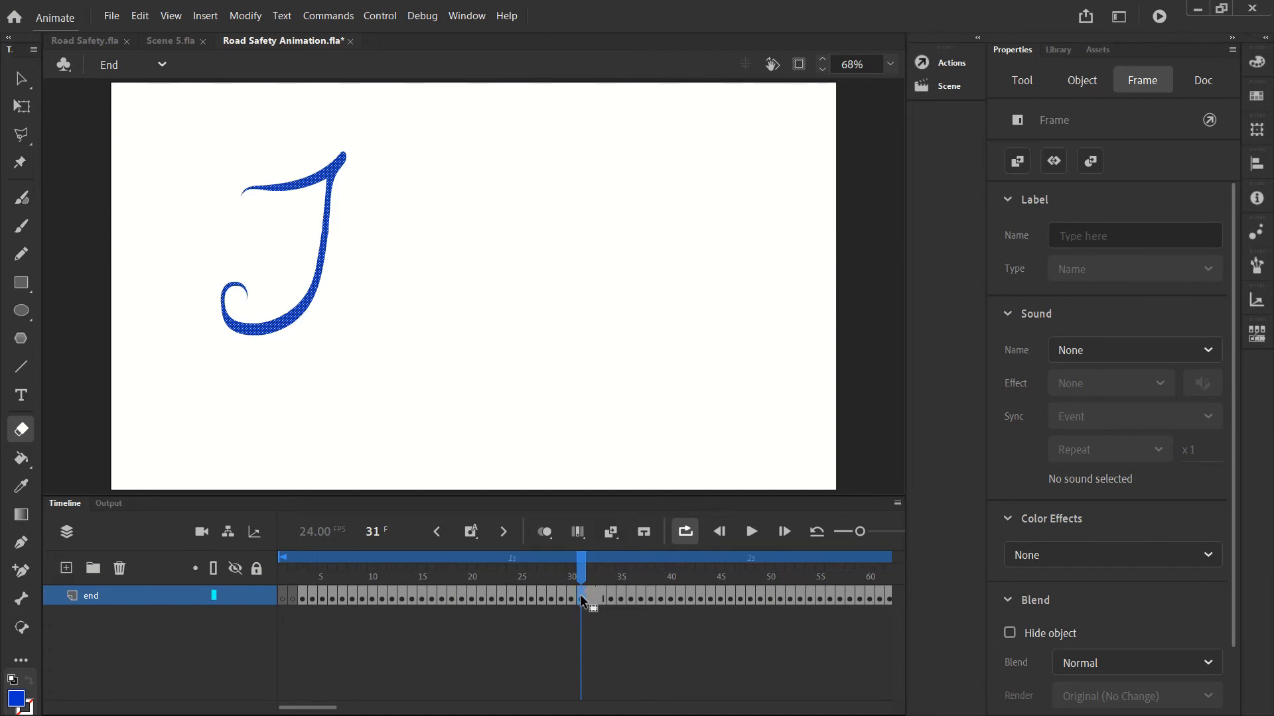
click(591, 594)
click(602, 595)
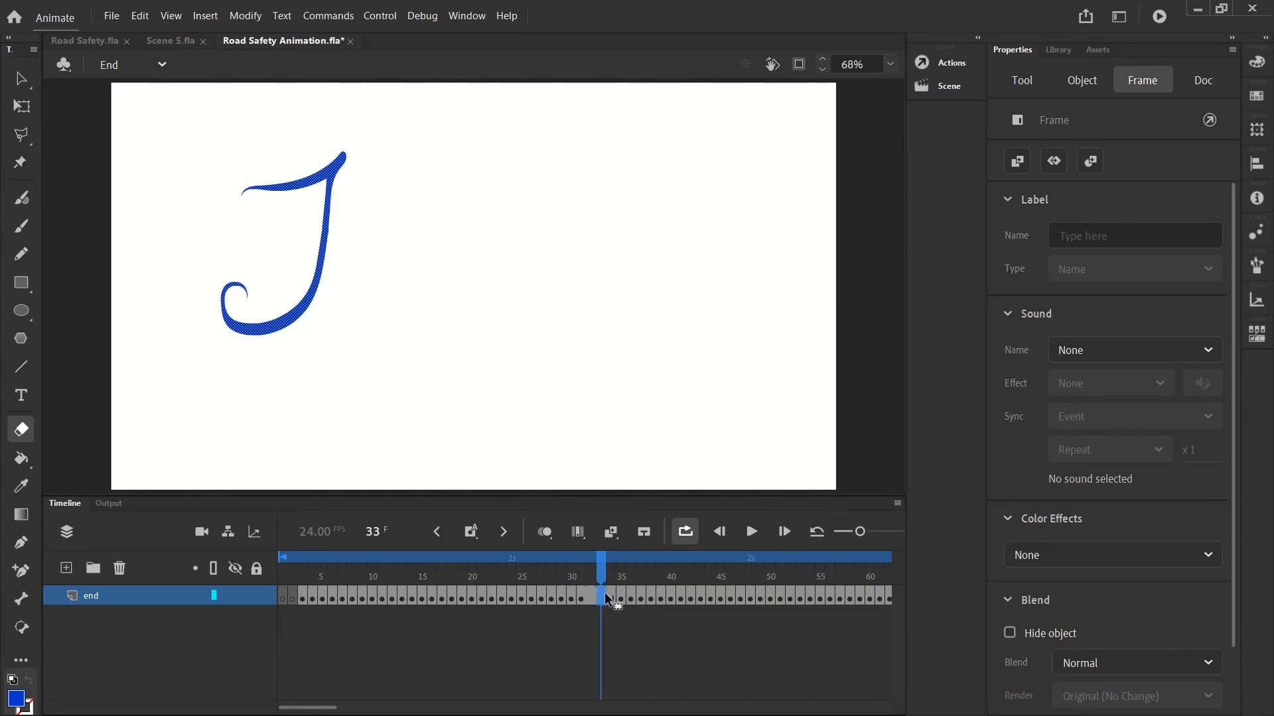
key(.)
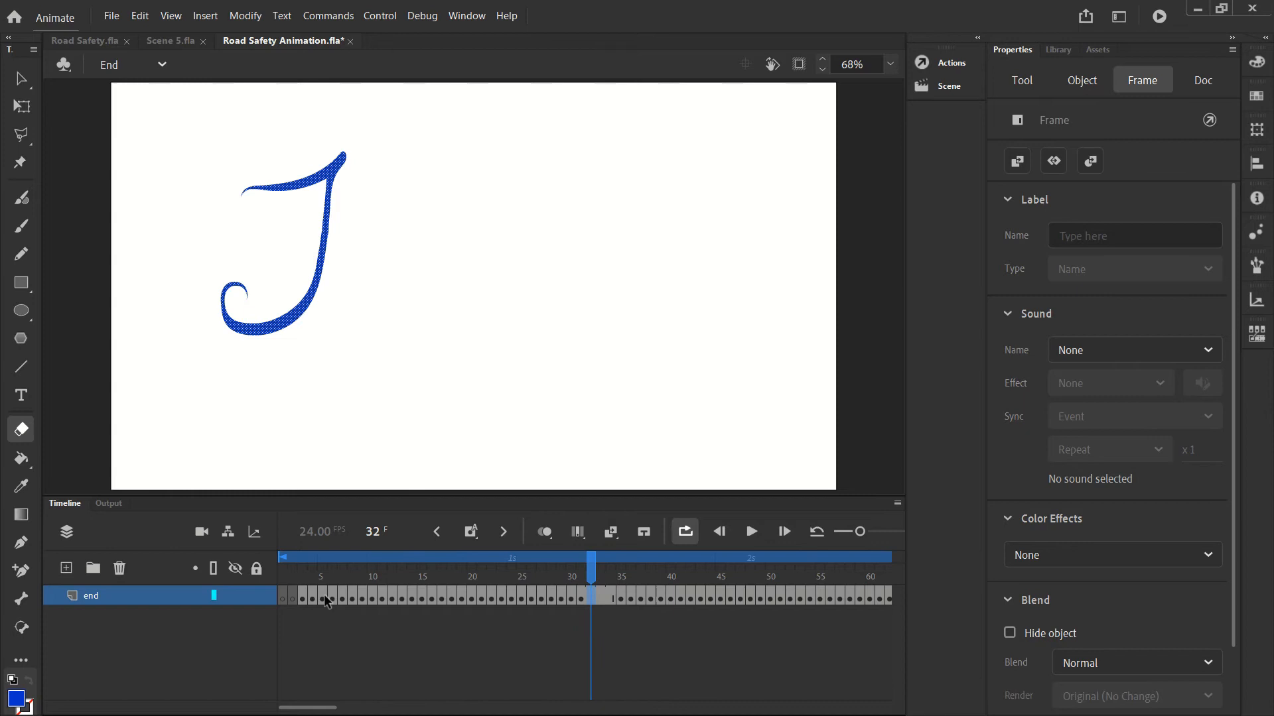
Play the looped animation from frame 1 to check the pause in the F, and stop playback.
click(284, 594)
click(751, 531)
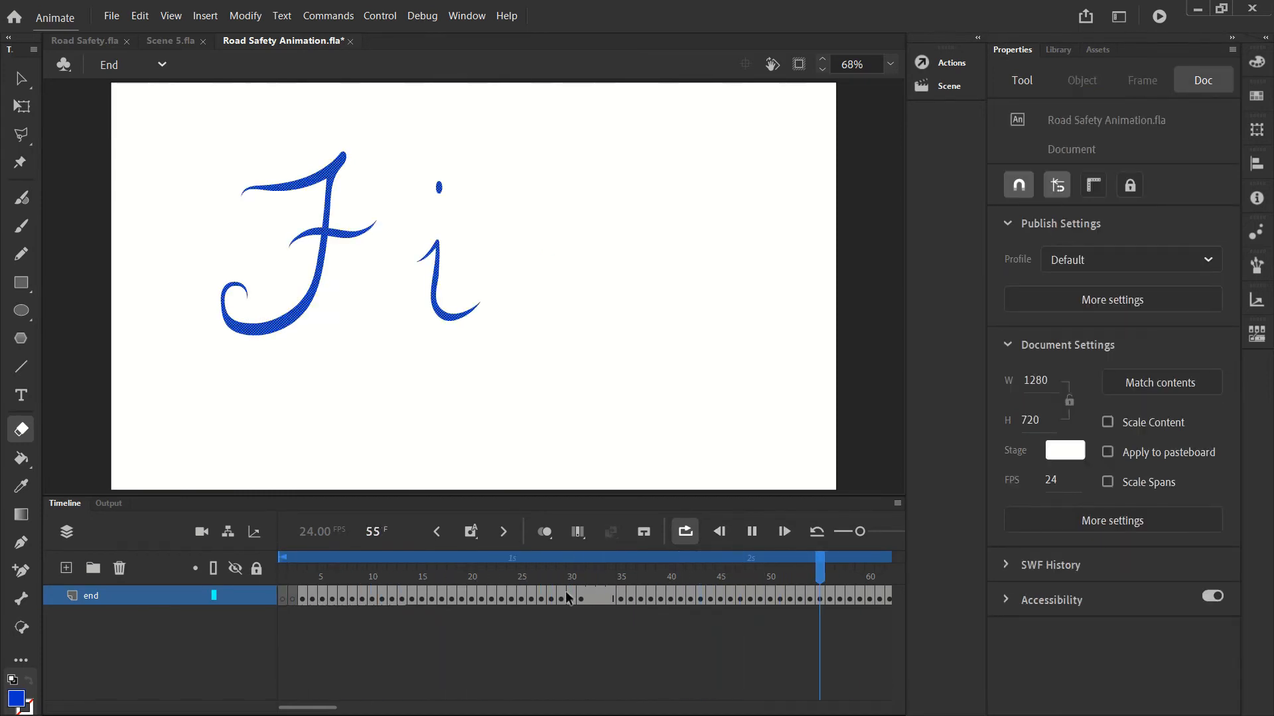
key(Return)
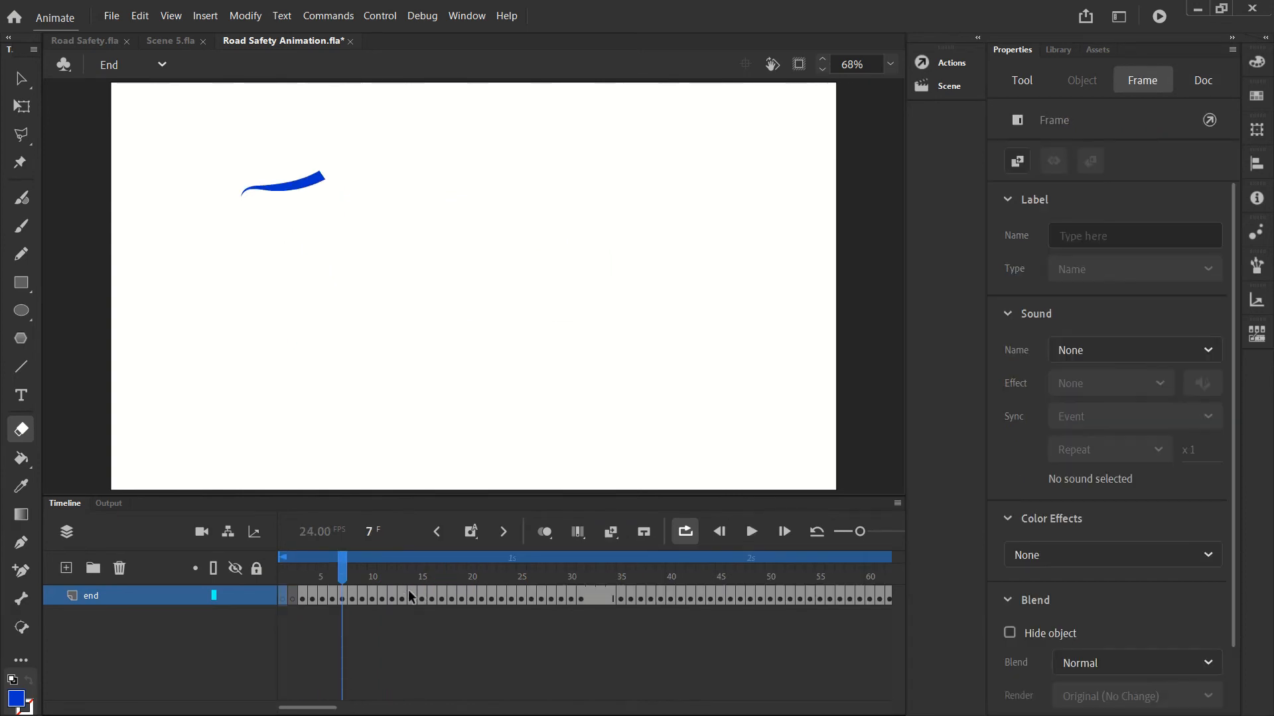
Hold the completed F from frame 42 through frame 45 by inserting three frames.
drag(581, 593, 698, 592)
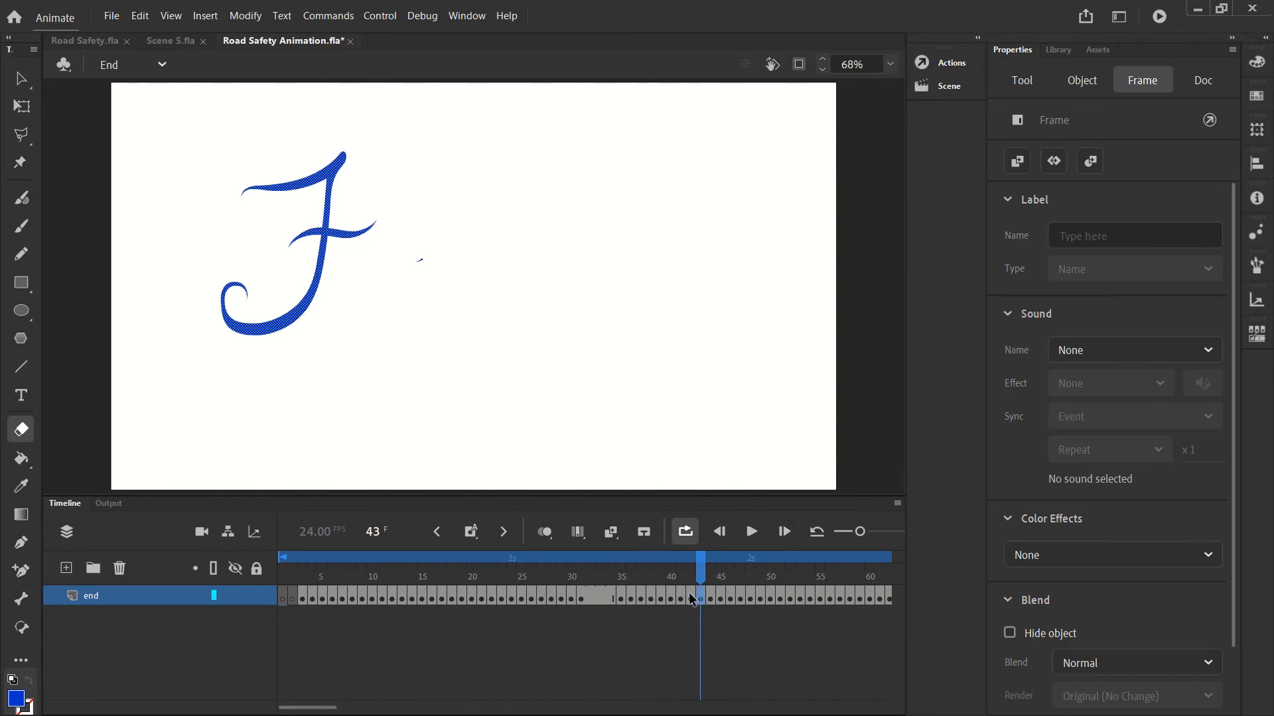
click(689, 593)
Insert three frames each to hold the undotted i from frame 57 through 60 and the dotted i from frame 61 through 64.
mouse_move(728, 591)
mouse_down()
mouse_move(823, 598)
mouse_move(594, 596)
mouse_move(607, 596)
mouse_up()
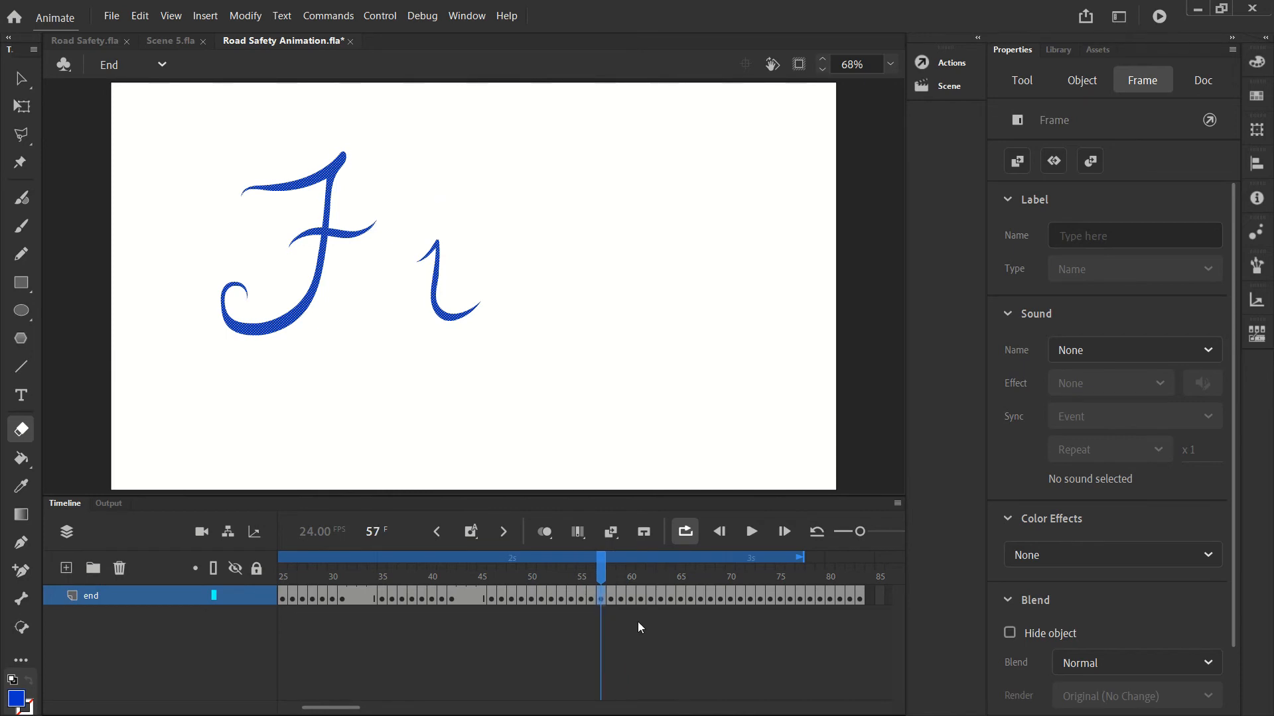
key(F5)
key(F5)
key(F5)
click(641, 597)
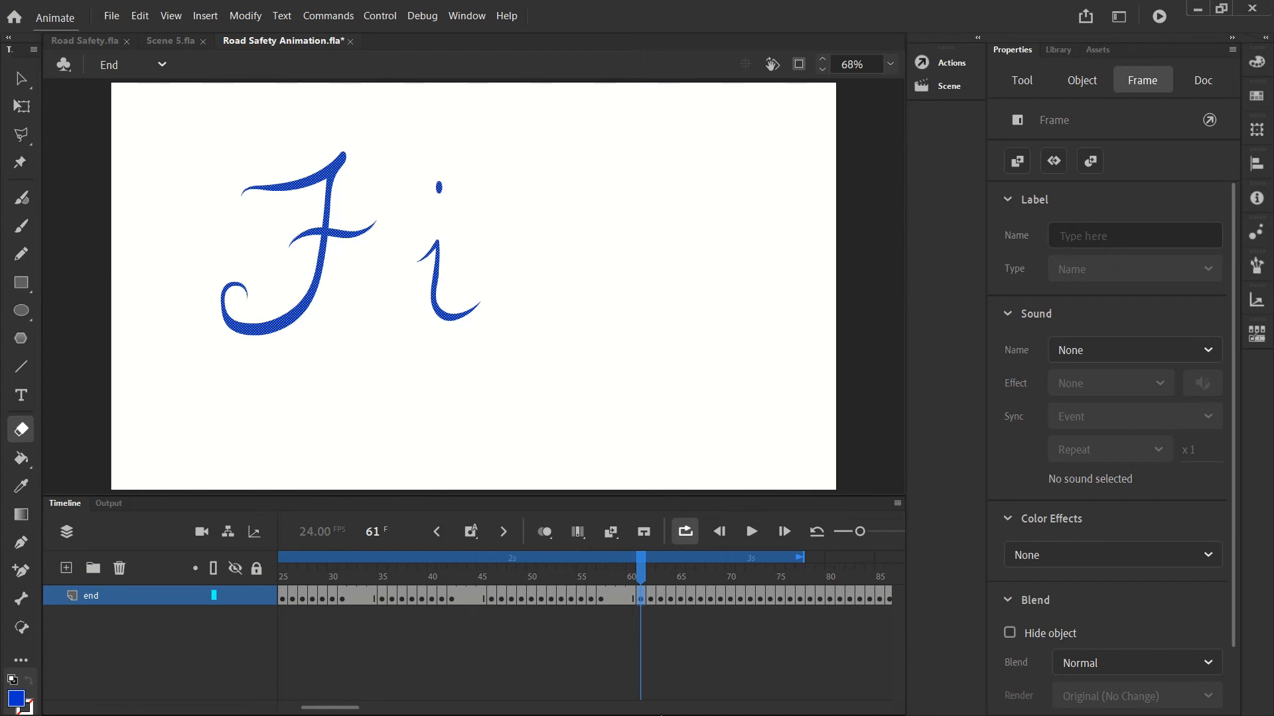
key(F5)
key(F5)
Hold the finished first stroke of the n from frame 75 through frame 78 by inserting three frames.
click(682, 597)
click(692, 595)
click(702, 595)
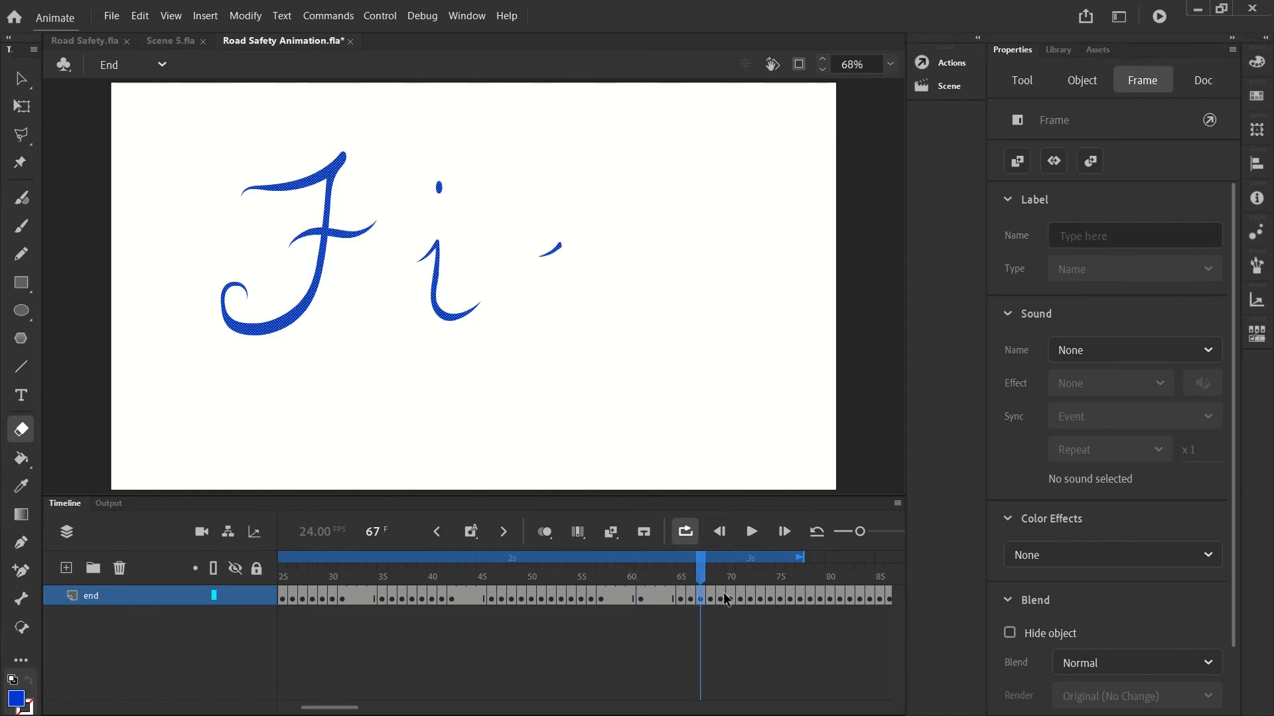
click(713, 595)
click(722, 594)
click(731, 595)
click(740, 595)
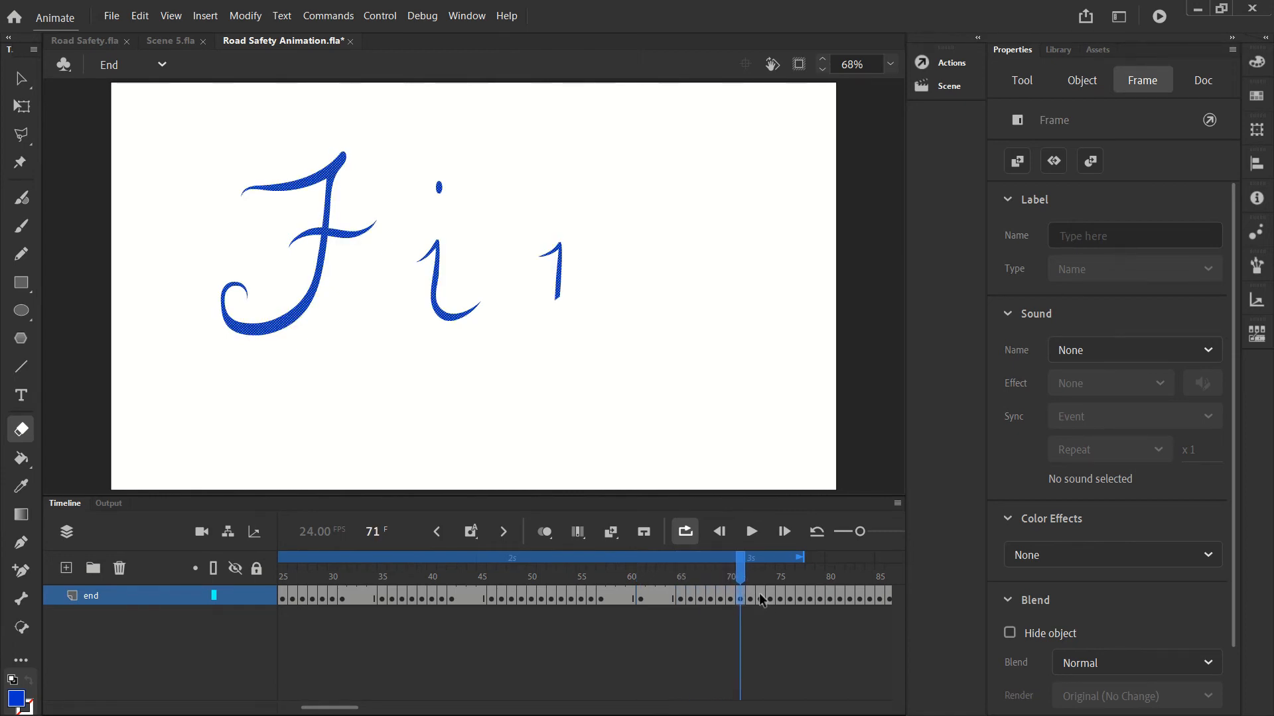
click(780, 596)
click(790, 595)
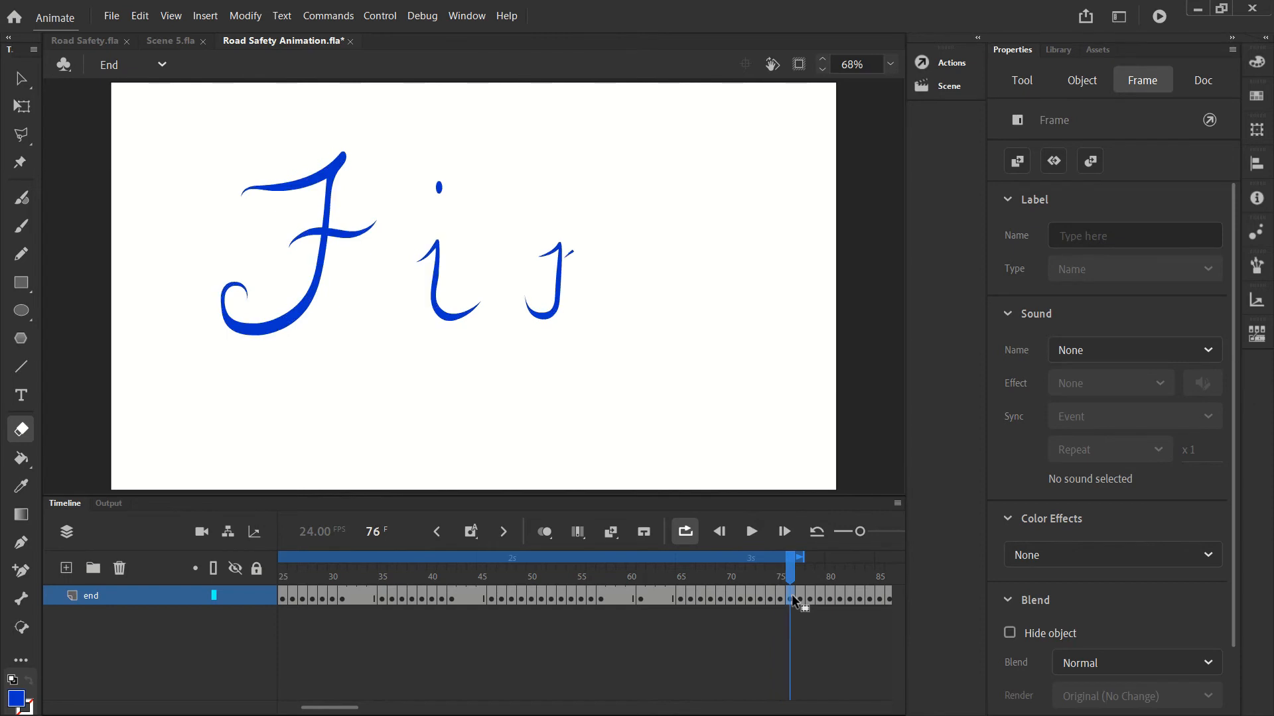
click(779, 595)
click(769, 595)
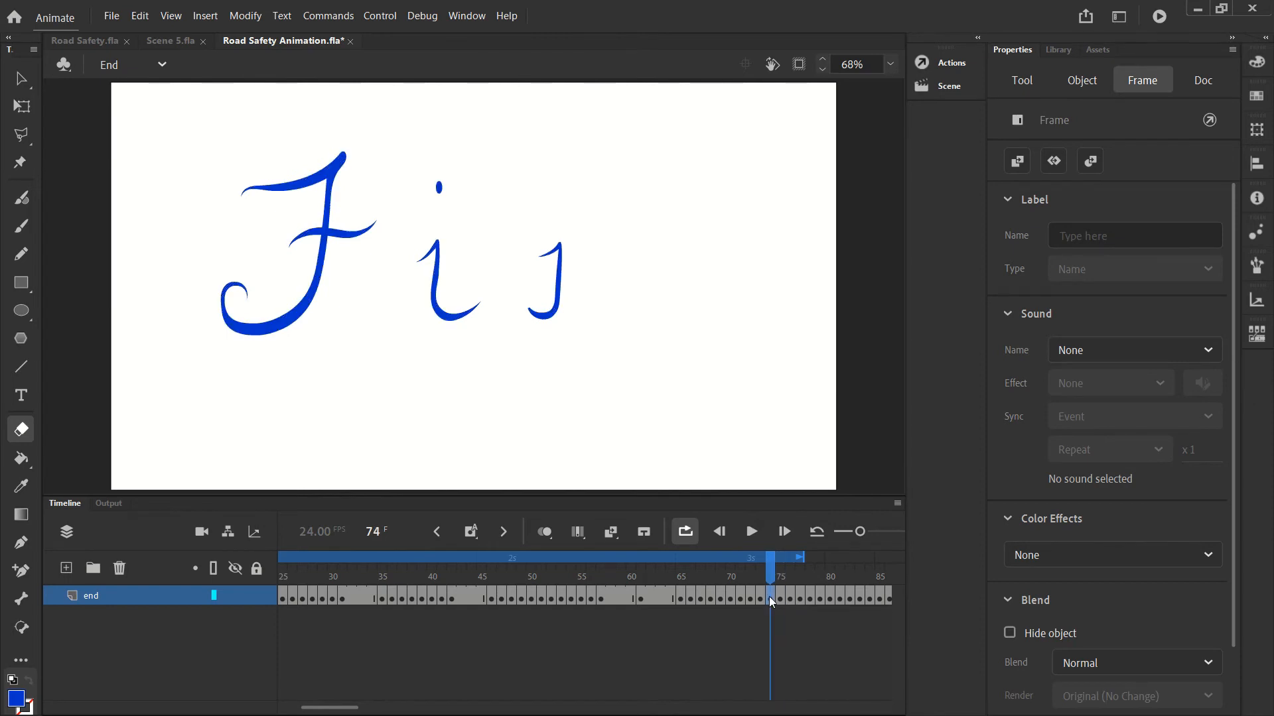
click(761, 594)
click(770, 595)
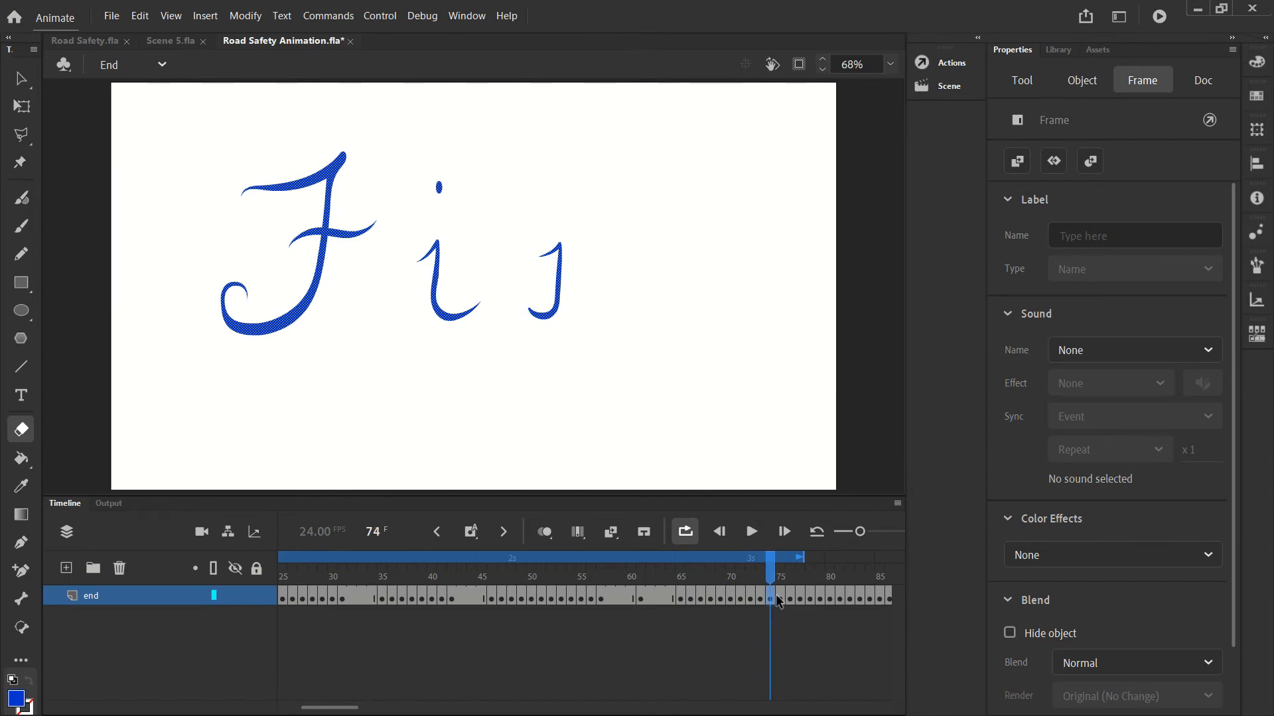
click(780, 595)
click(791, 594)
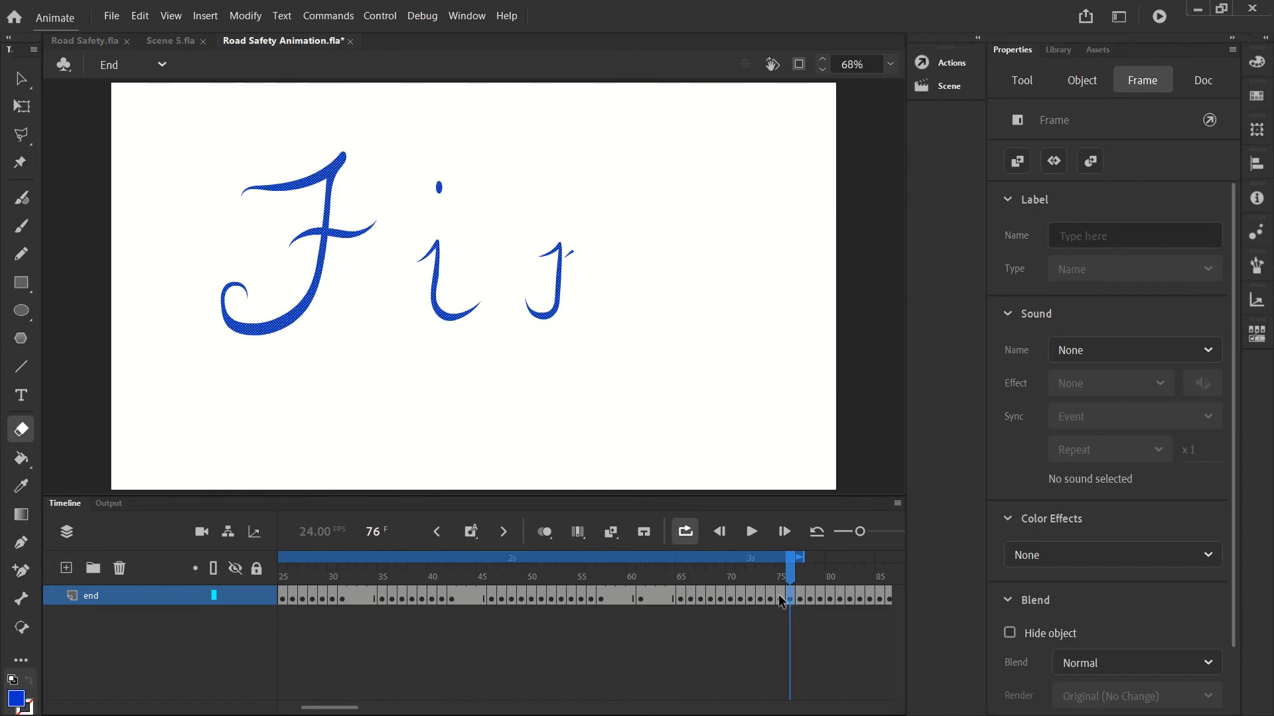
click(778, 595)
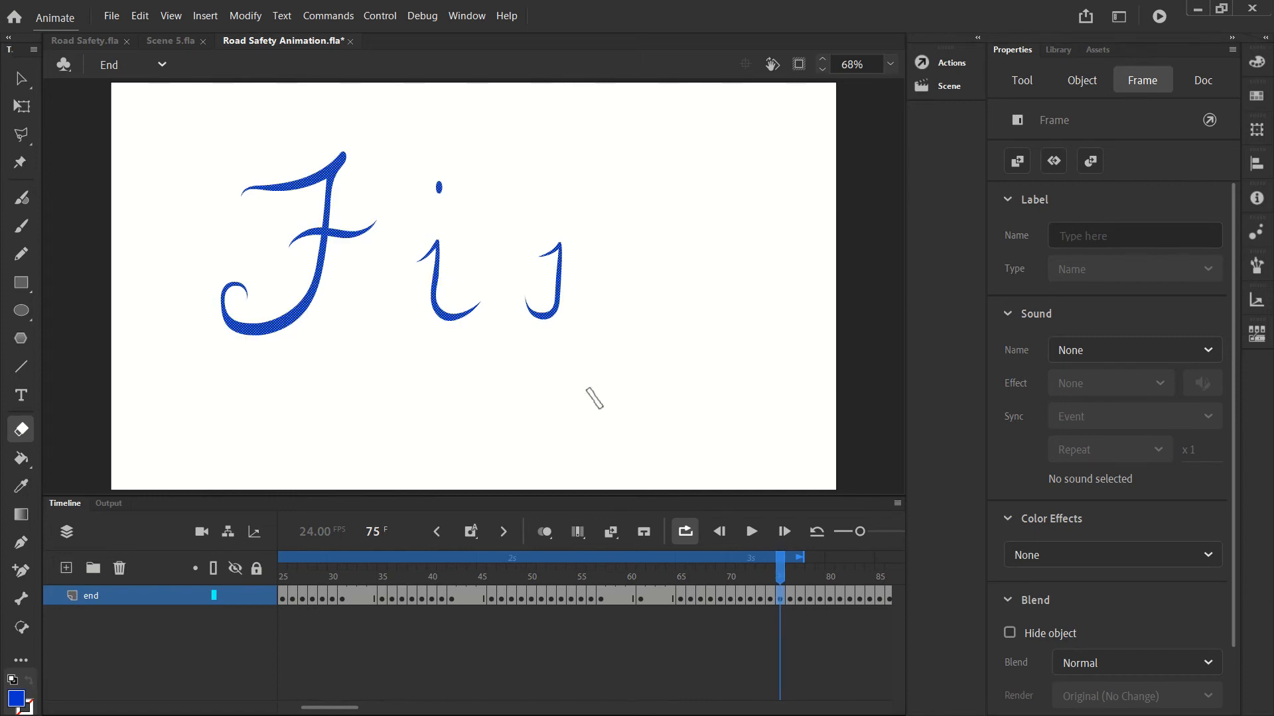
scroll(765, 581, right, 5)
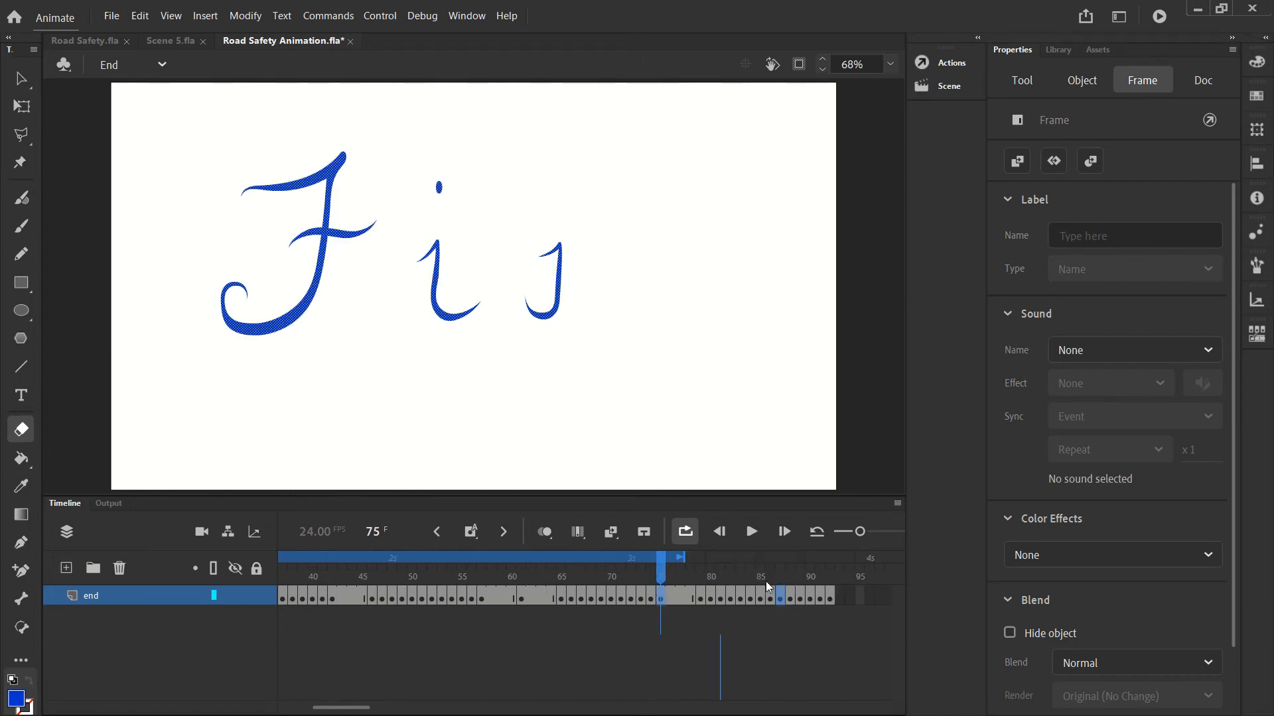
Hold the completed n from frame 89 through frame 92 by inserting three frames.
click(581, 596)
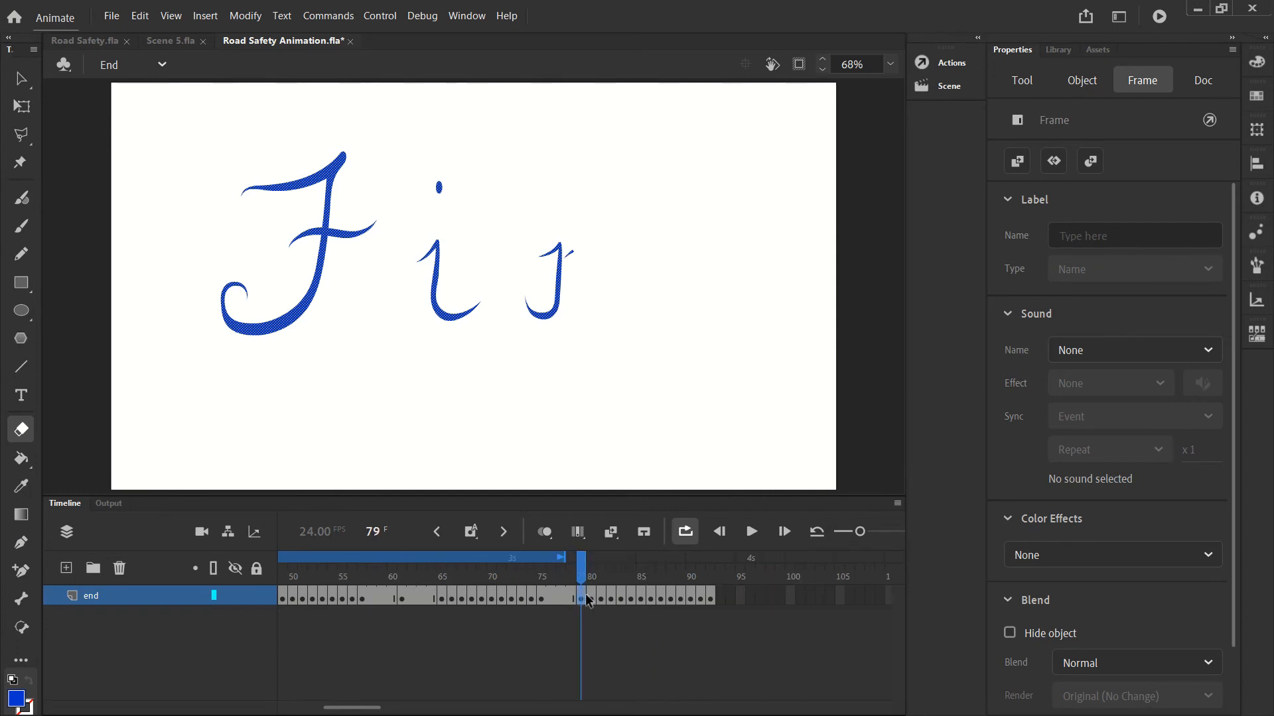
click(591, 597)
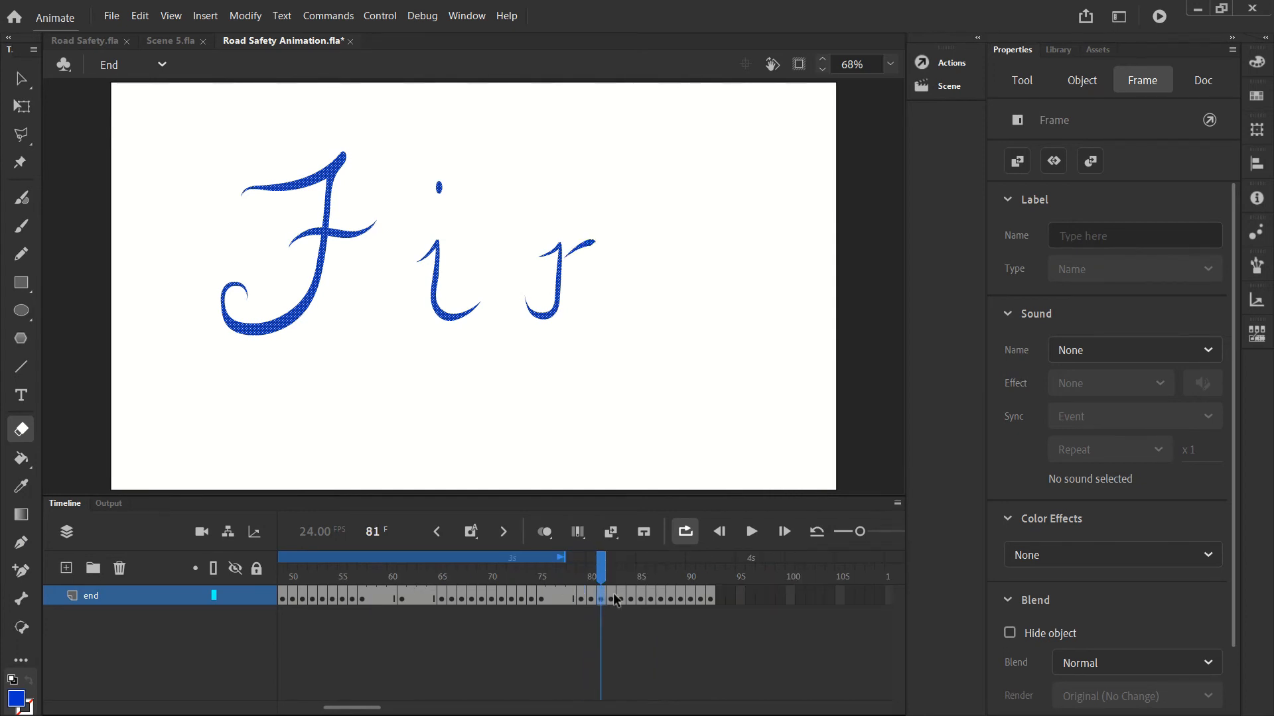
click(610, 596)
click(621, 596)
click(631, 596)
click(641, 597)
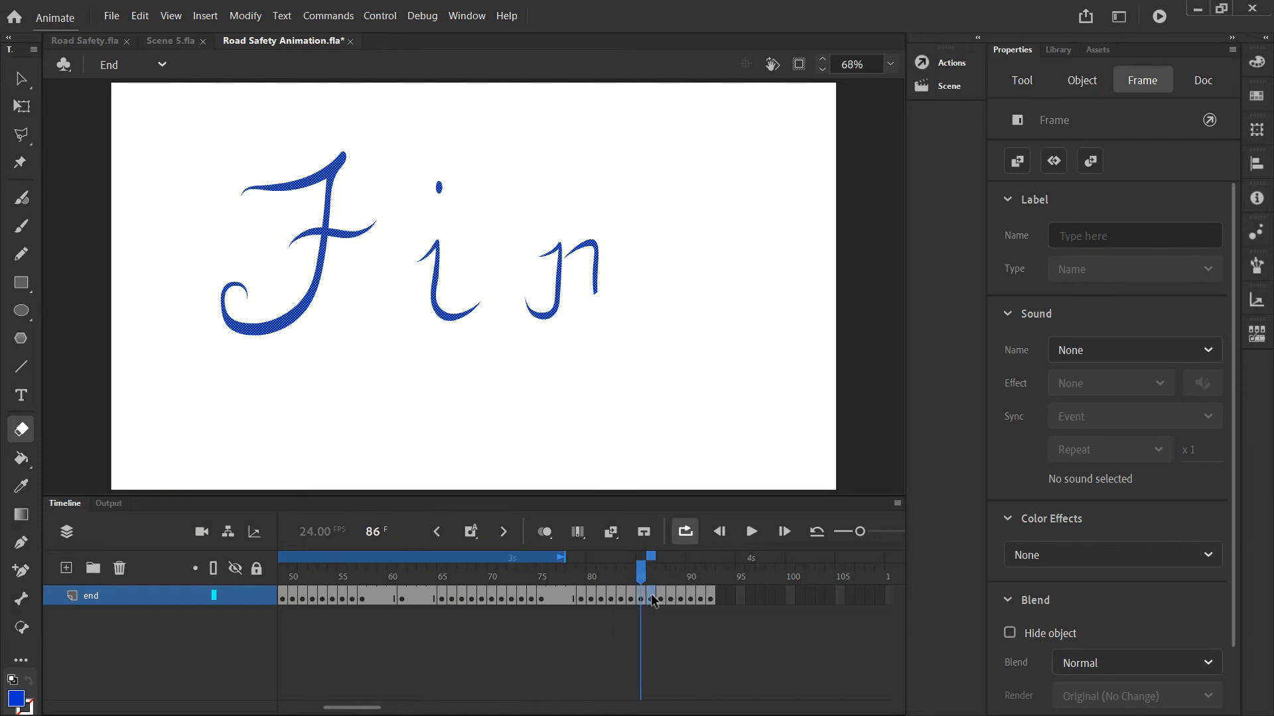
click(650, 596)
click(668, 599)
click(682, 596)
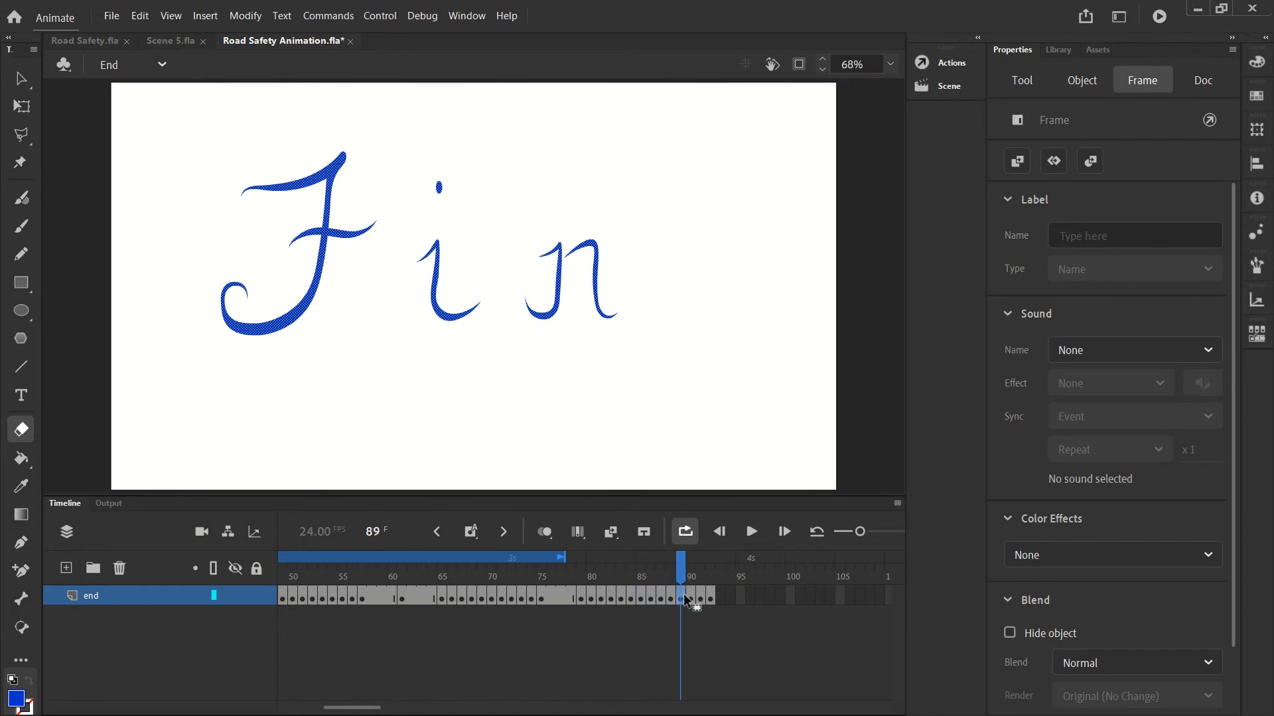
click(691, 595)
click(680, 596)
key(F5)
key(F5)
Insert three frames each to hold the first dot from frame 93 through 96 and the second dot from frame 97 through 100.
mouse_move(704, 597)
mouse_down()
mouse_move(739, 597)
mouse_move(721, 598)
mouse_up()
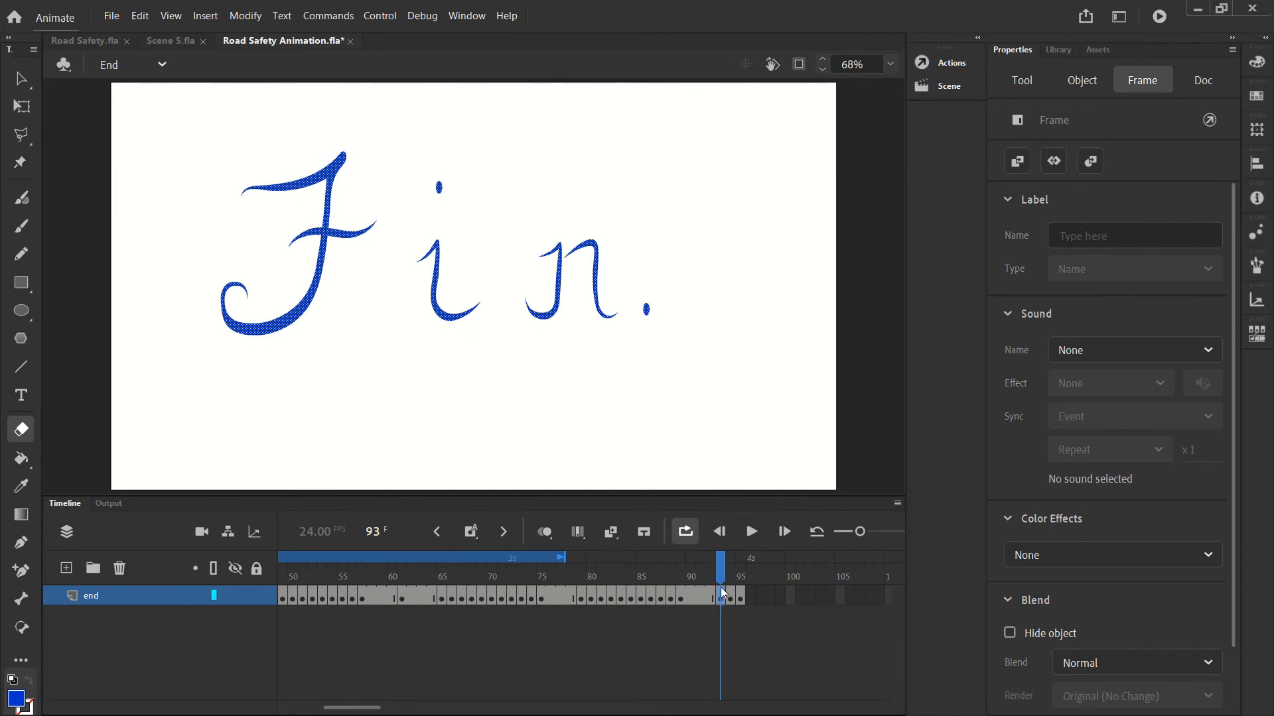
key(F5)
click(760, 597)
key(F5)
key(F5)
key(F5)
Hold the third dot from frame 101 through frame 104 by inserting three frames.
click(799, 598)
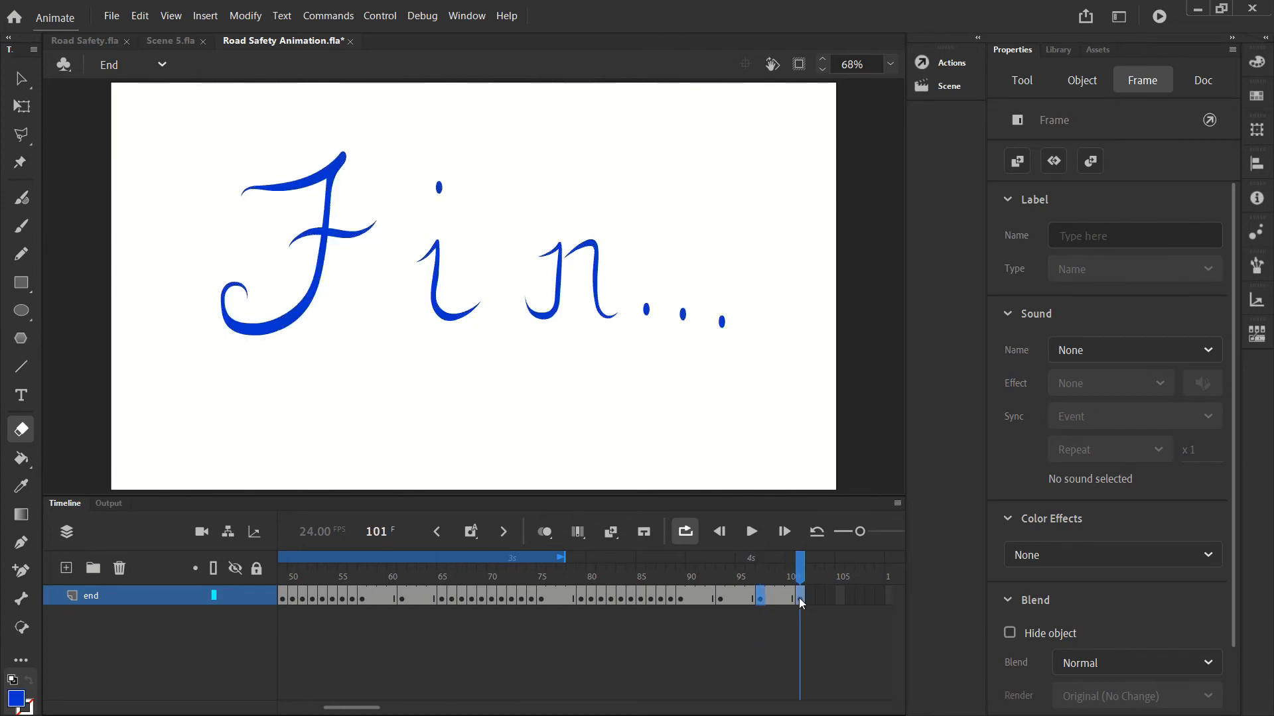
key(F5)
key(F5)
key(F5)
Extend the finished "Fin..." drawing on the end layer through frame 240.
scroll(827, 607, right, 3)
scroll(705, 598, right, 3)
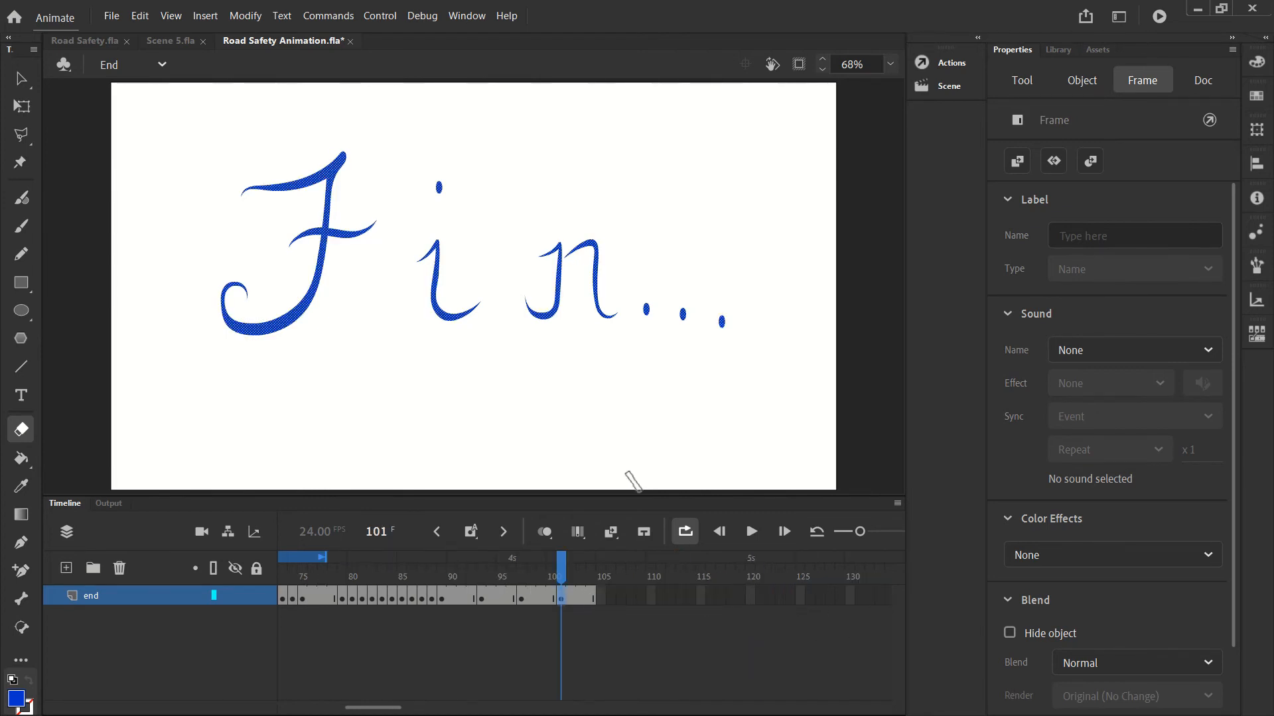
click(593, 599)
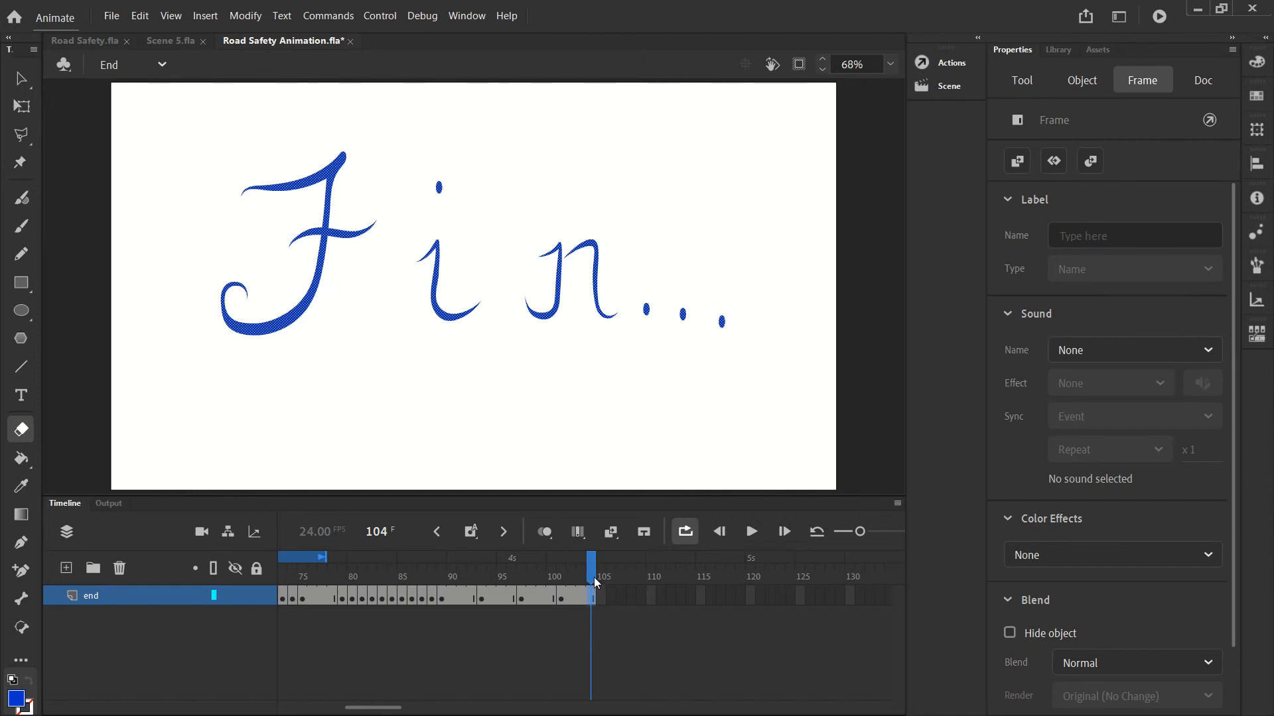
scroll(595, 577, right, 3)
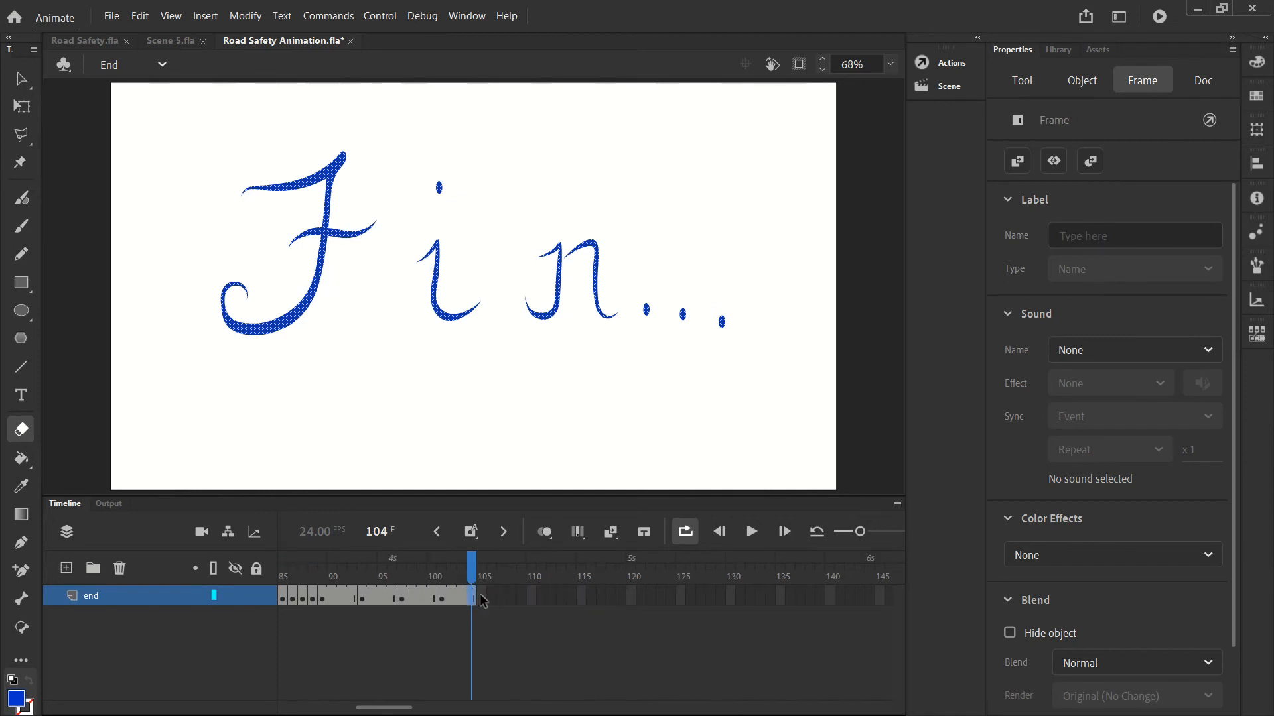
scroll(482, 599, right, 15)
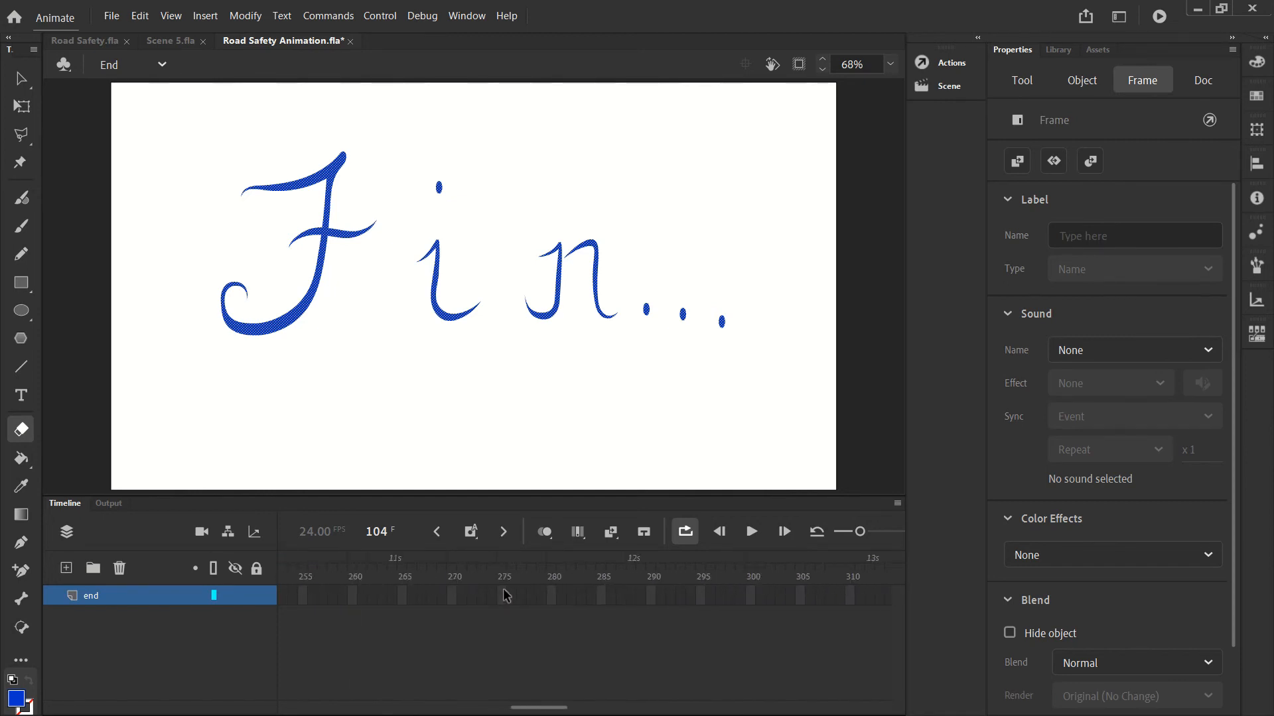
scroll(504, 595, left, 3)
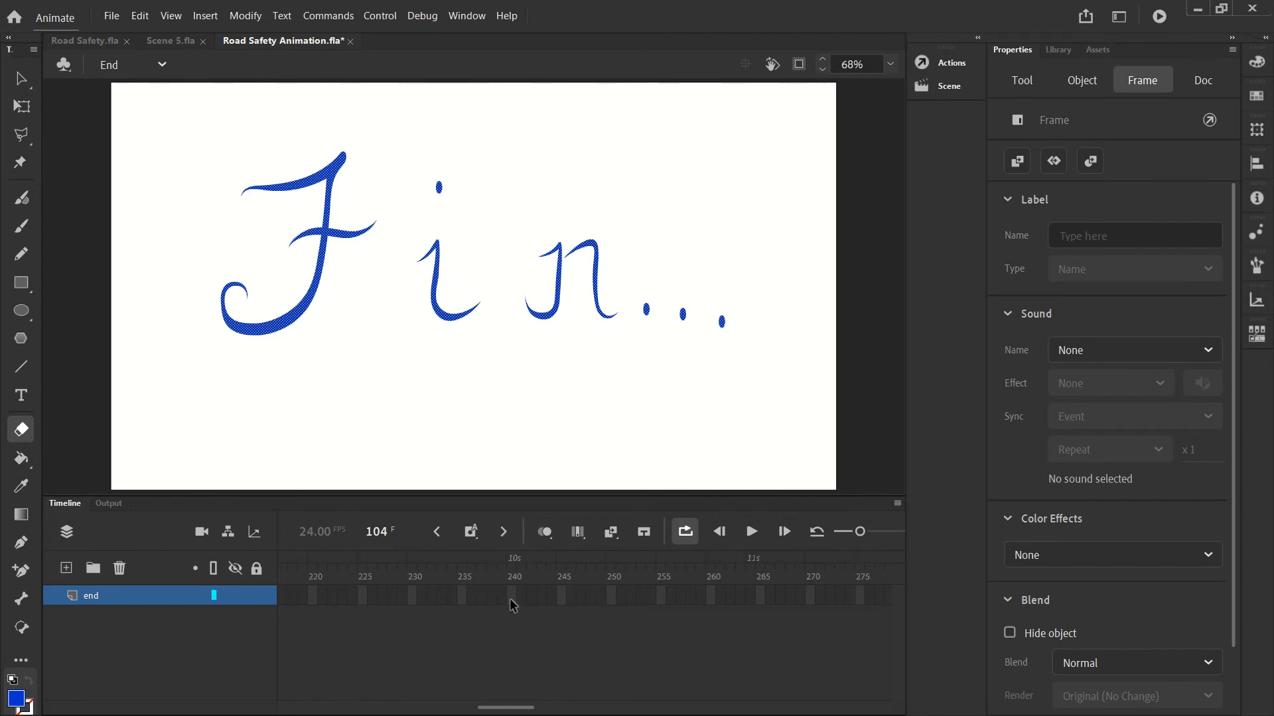
click(512, 597)
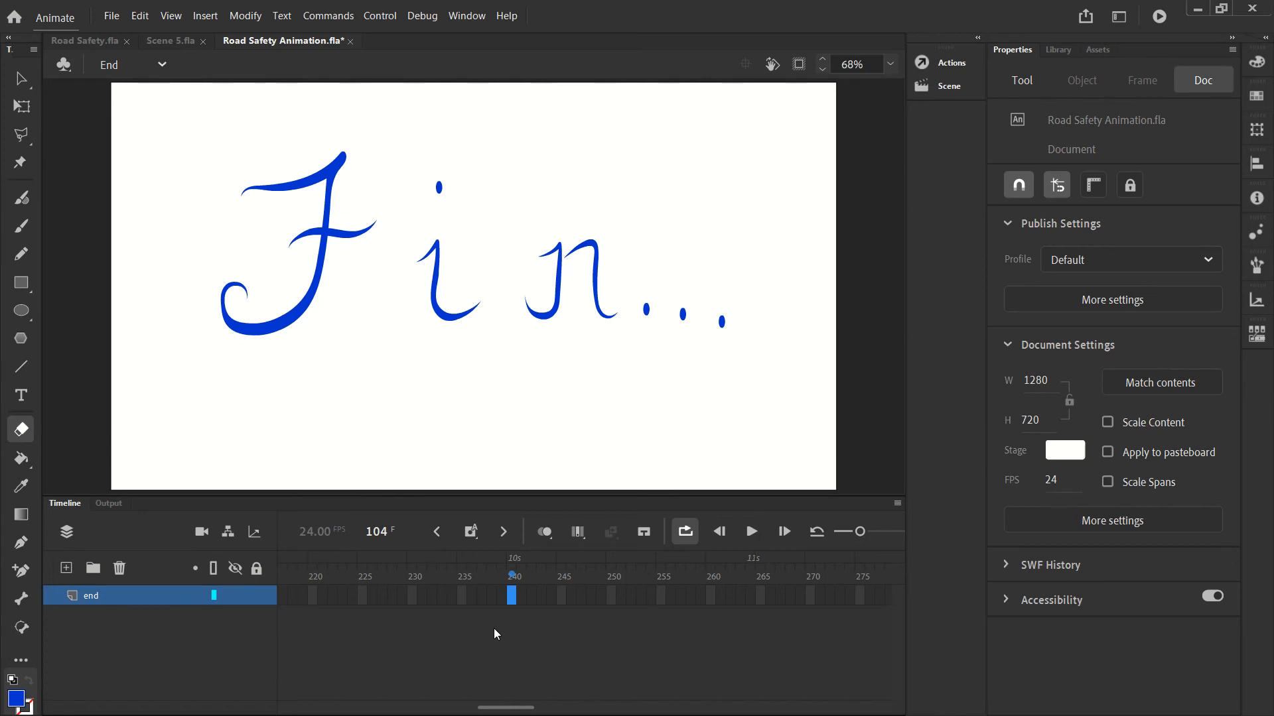
key(ctrl+alt+a)
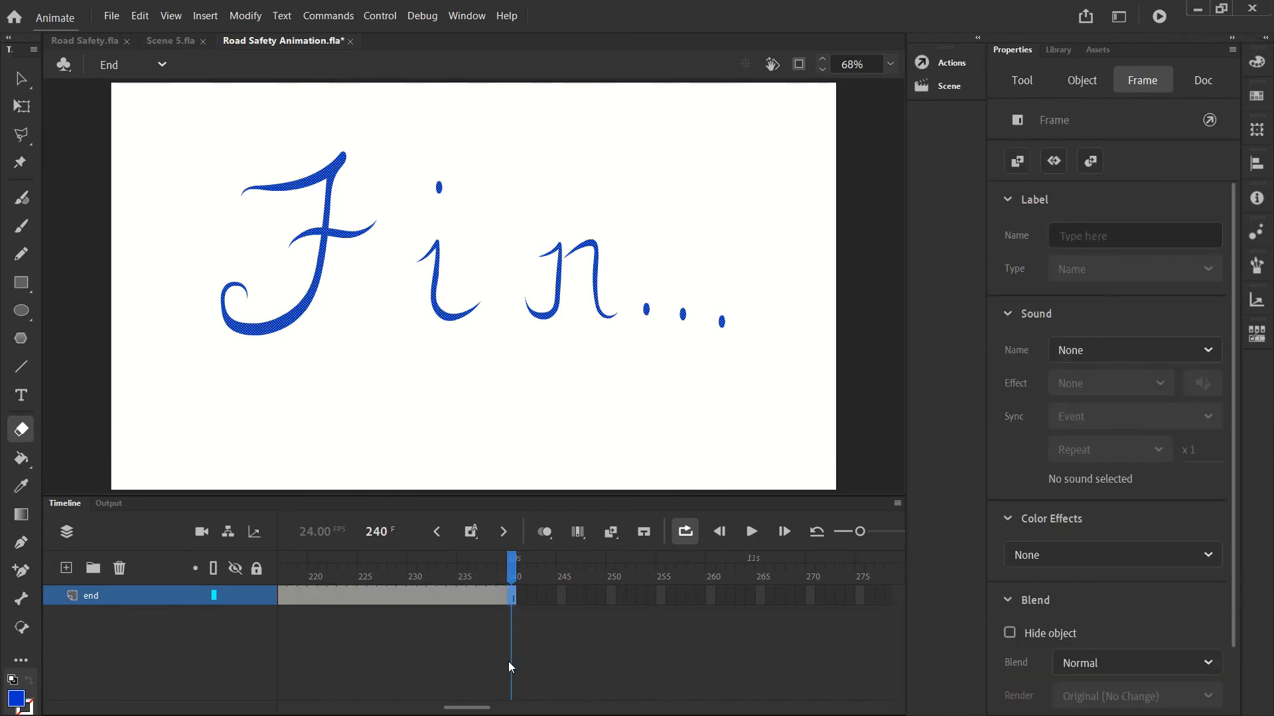
Extend the playback loop range to cover the whole scene through frame 240.
drag(479, 707, 280, 710)
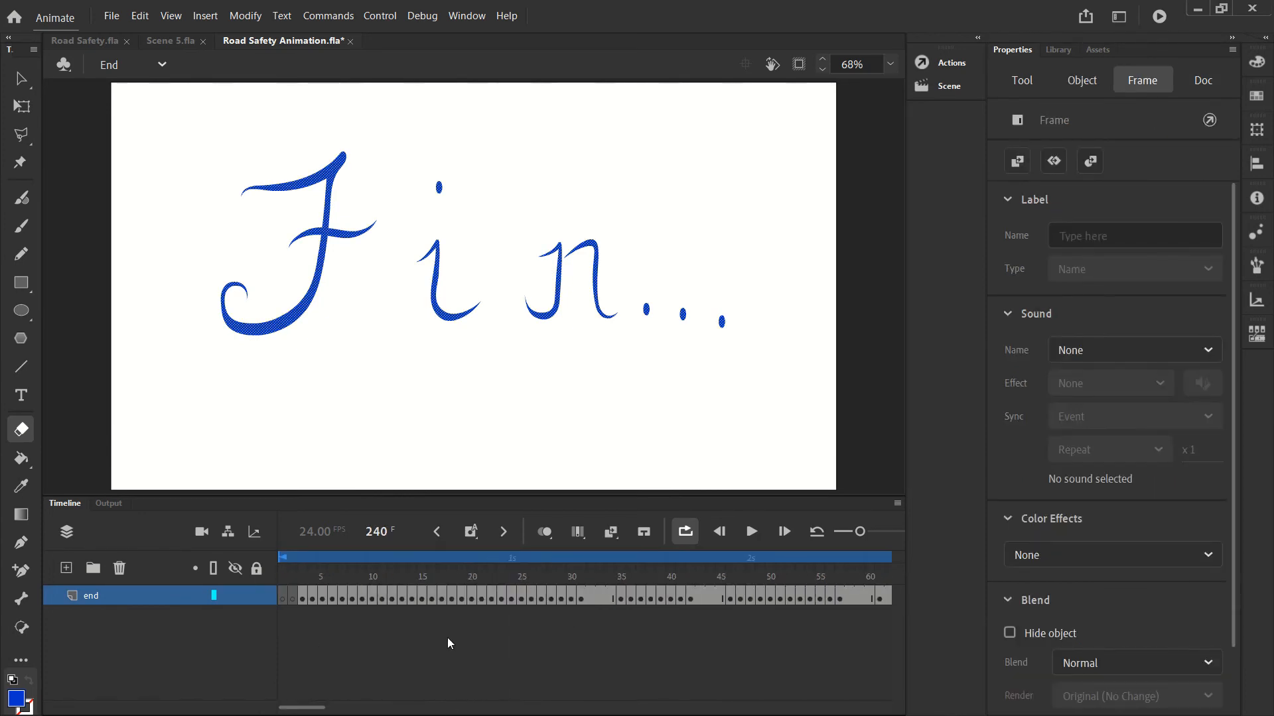
scroll(739, 568, right, 10)
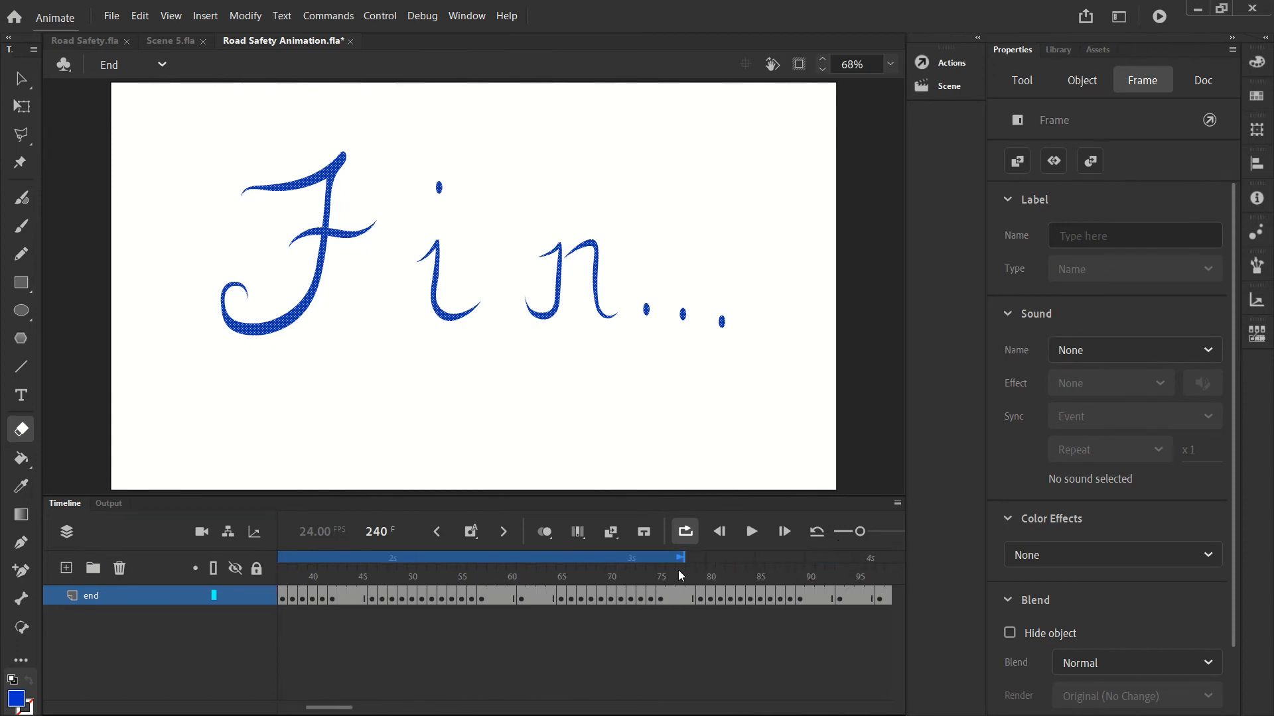
drag(678, 559, 982, 563)
Play the looped animation to check the pauses between strokes, and stop playback.
drag(441, 708, 301, 708)
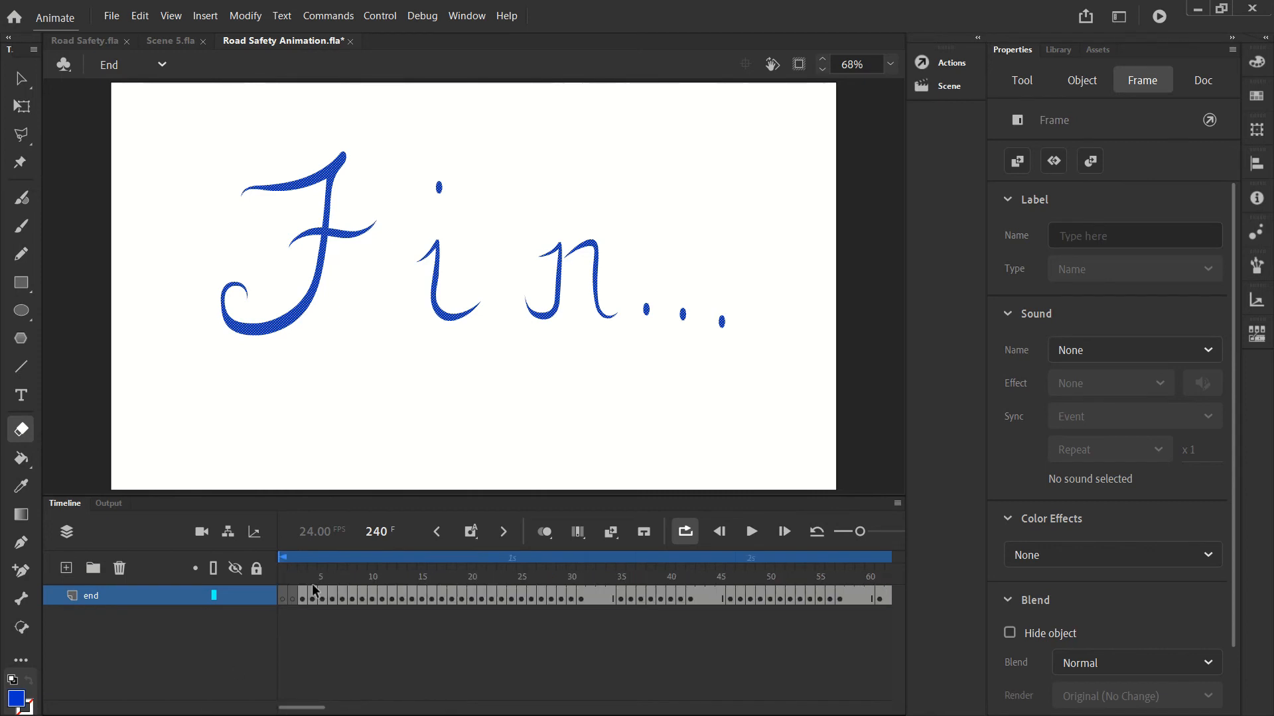
click(751, 532)
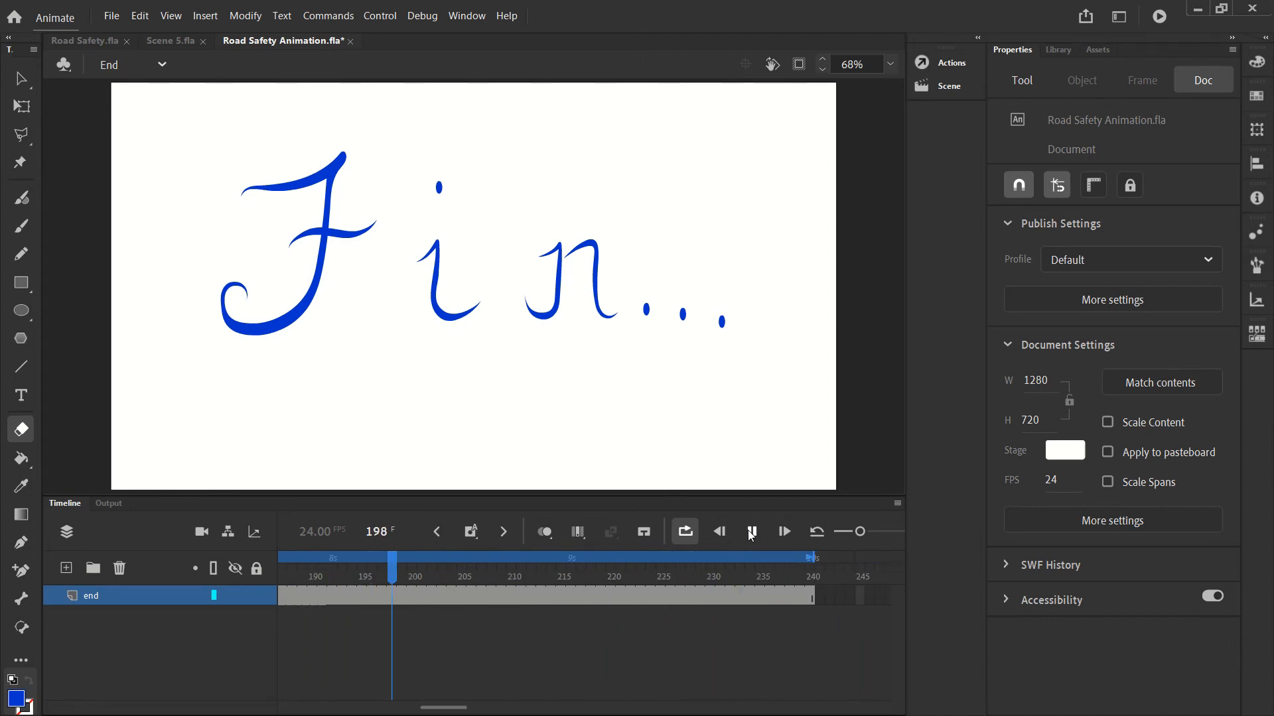
click(539, 611)
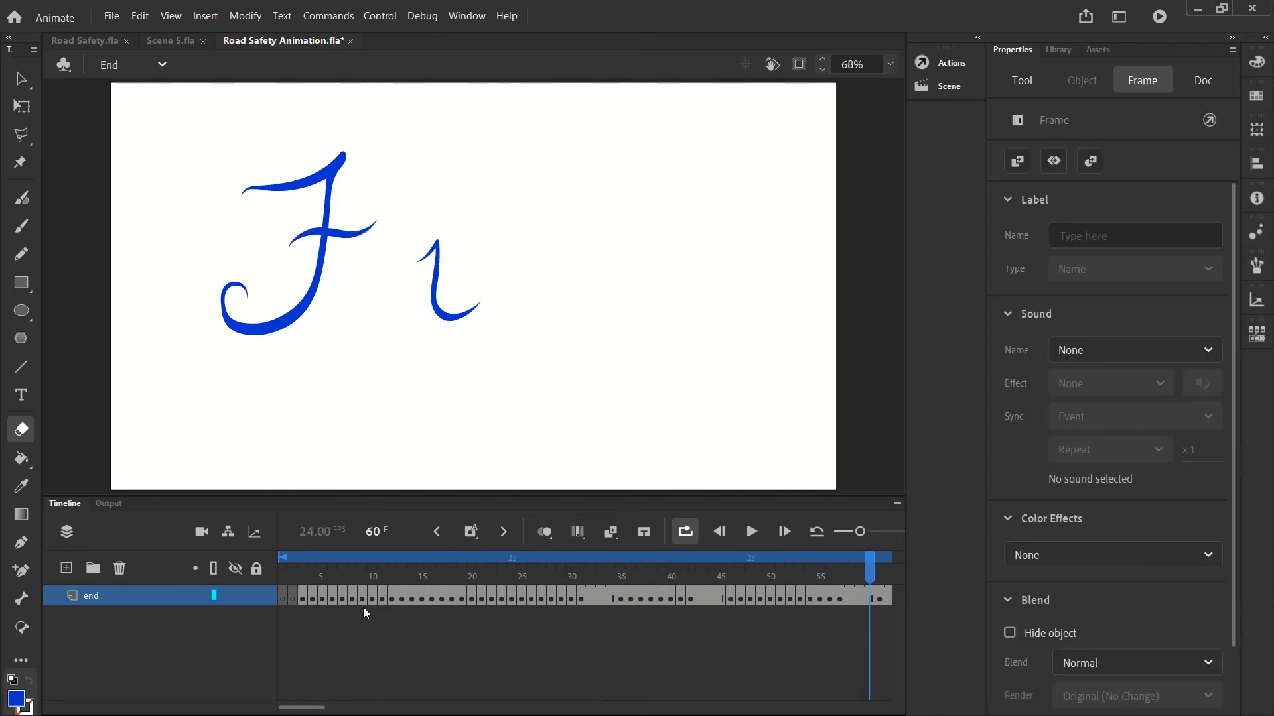
Lengthen the pause on the F without its crossbar through frame 37 by inserting three more frames.
click(531, 593)
key(period)
key(period)
key(period)
key(period)
key(period)
key(period)
key(period)
key(period)
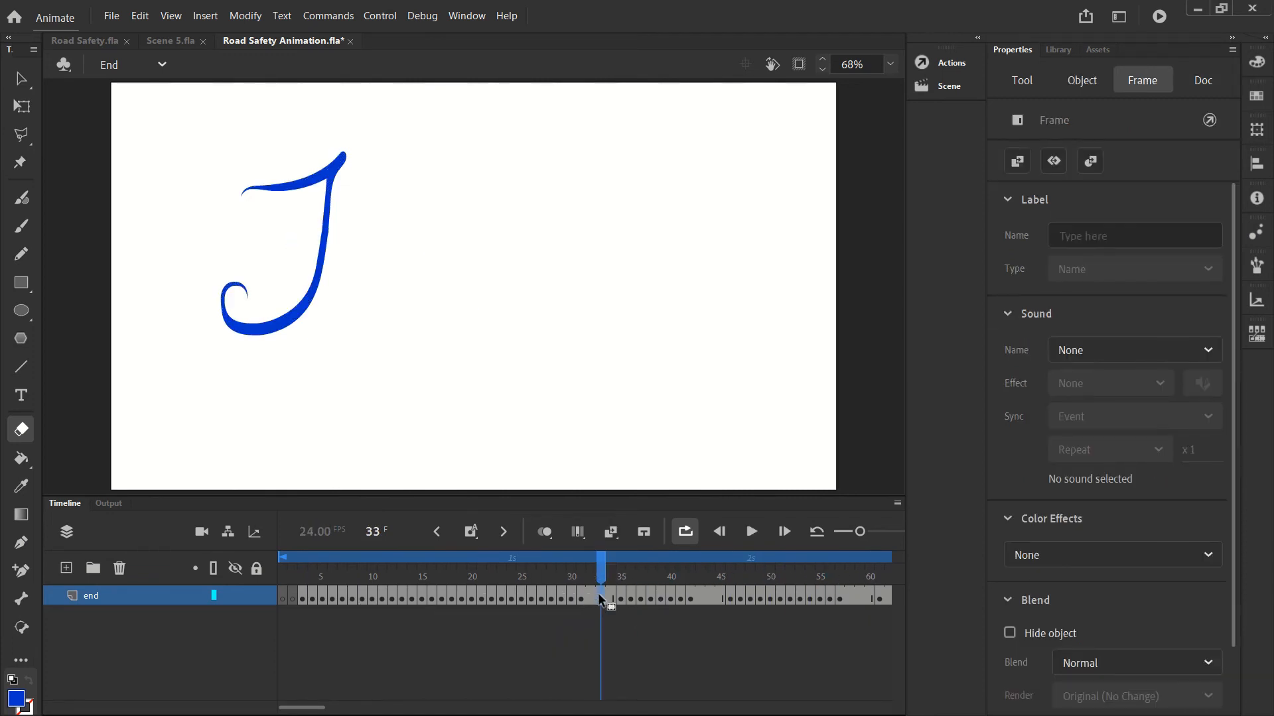
click(594, 594)
click(597, 594)
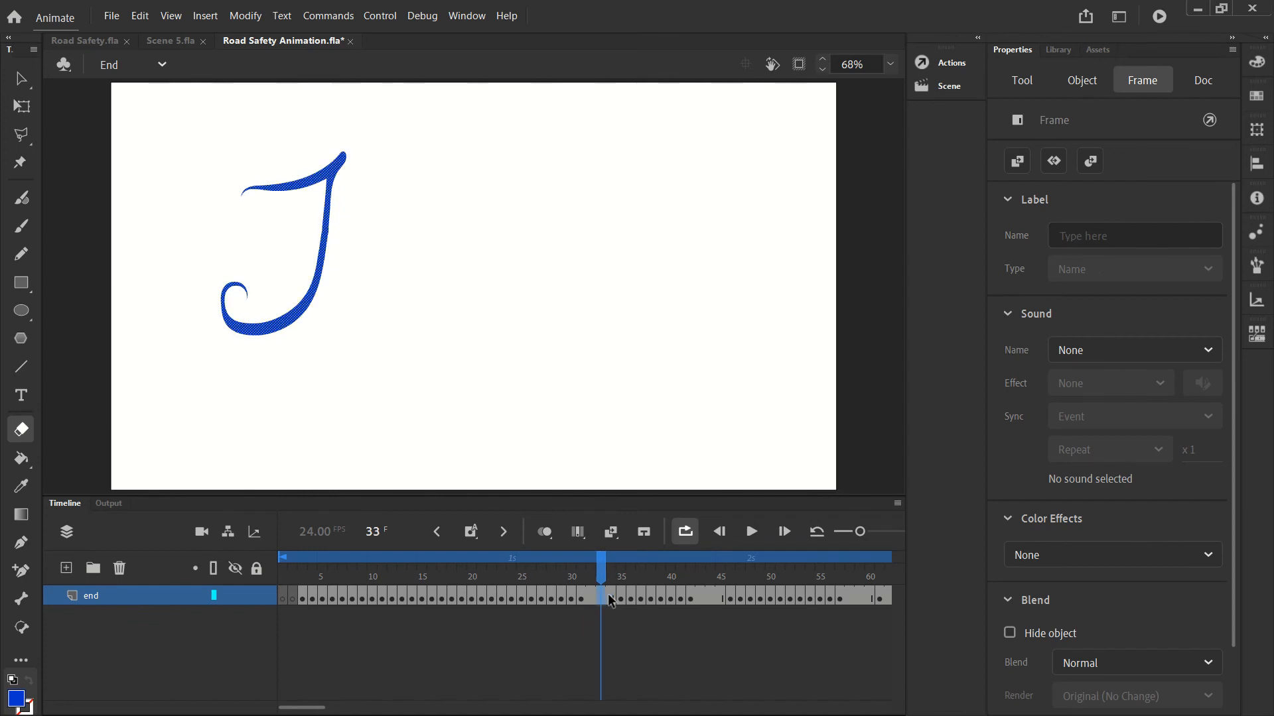
click(608, 594)
Lengthen the pause on the completed F, from frame 45 through frame 51, by inserting three more frames.
click(696, 596)
mouse_move(717, 594)
mouse_down()
mouse_move(613, 589)
mouse_move(591, 601)
mouse_up()
click(727, 593)
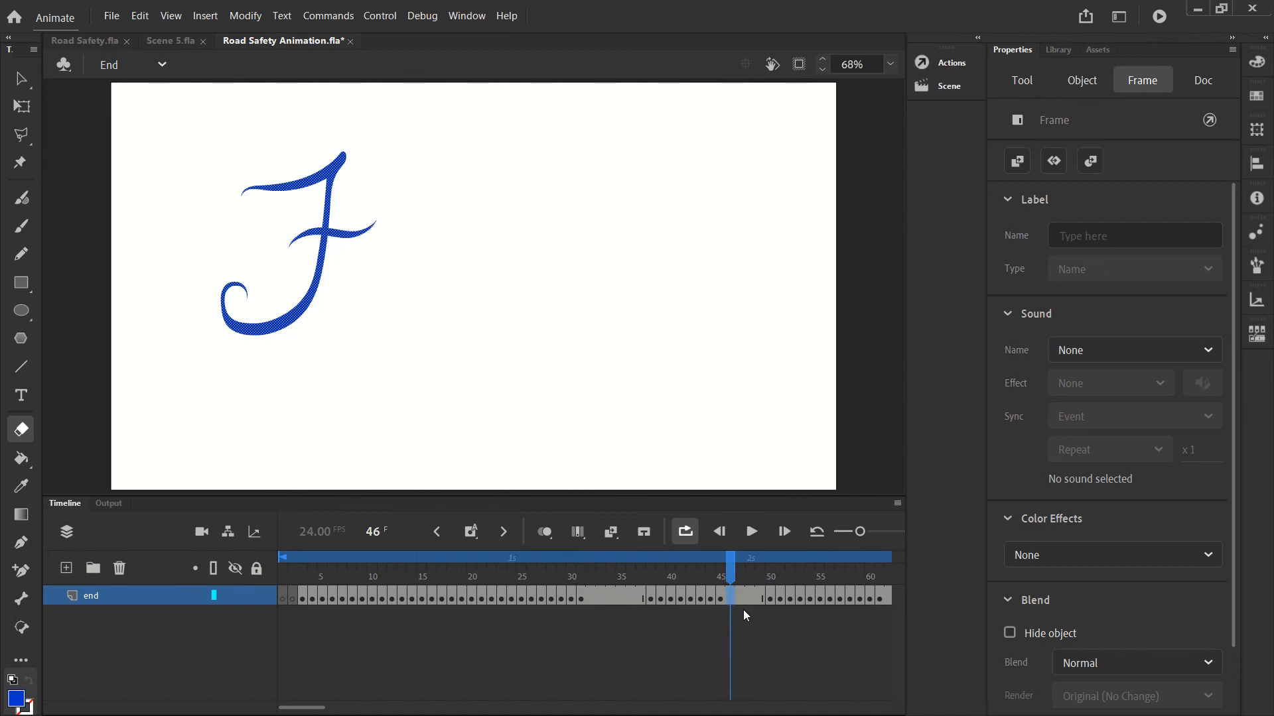
Insert three more frames each to hold the undotted i from frame 63 through 69 and the dotted i from frame 70 through 76.
scroll(726, 610, right, 3)
click(681, 595)
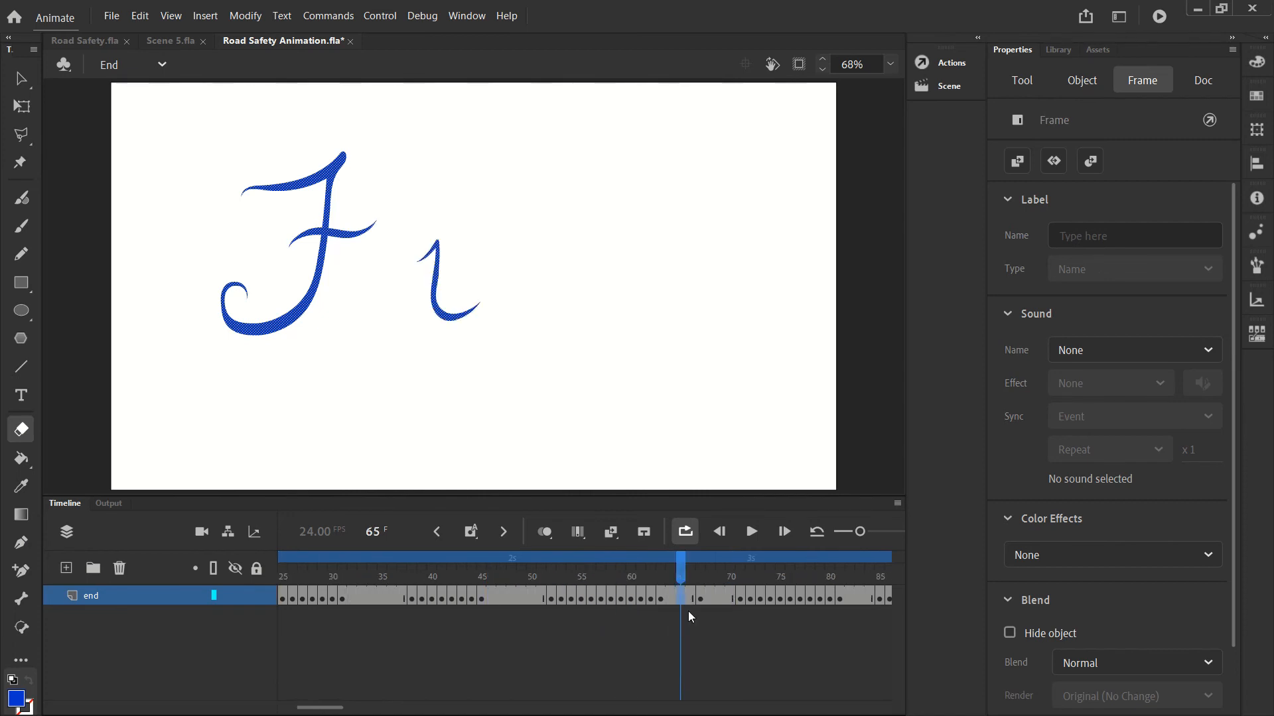
click(751, 597)
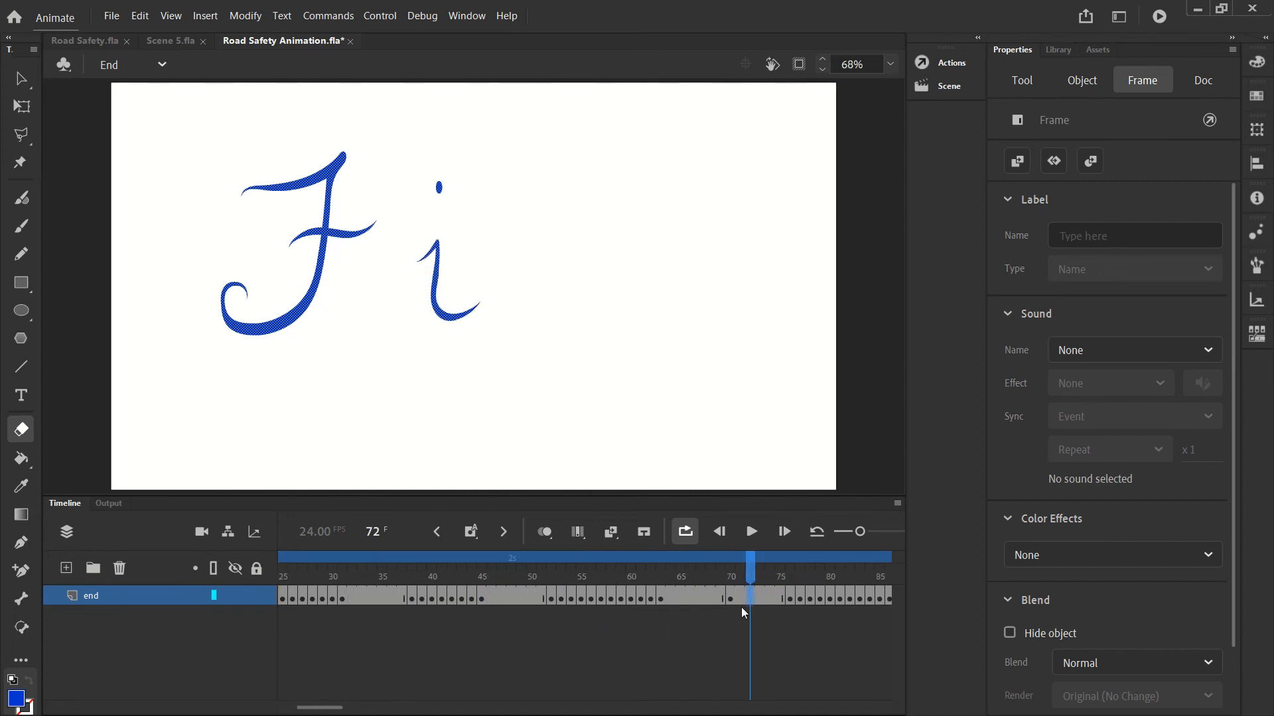
Insert three more frames each to hold the n's first stroke from frame 87 through 93 and the completed n from frame 104 through 110.
scroll(706, 611, right, 3)
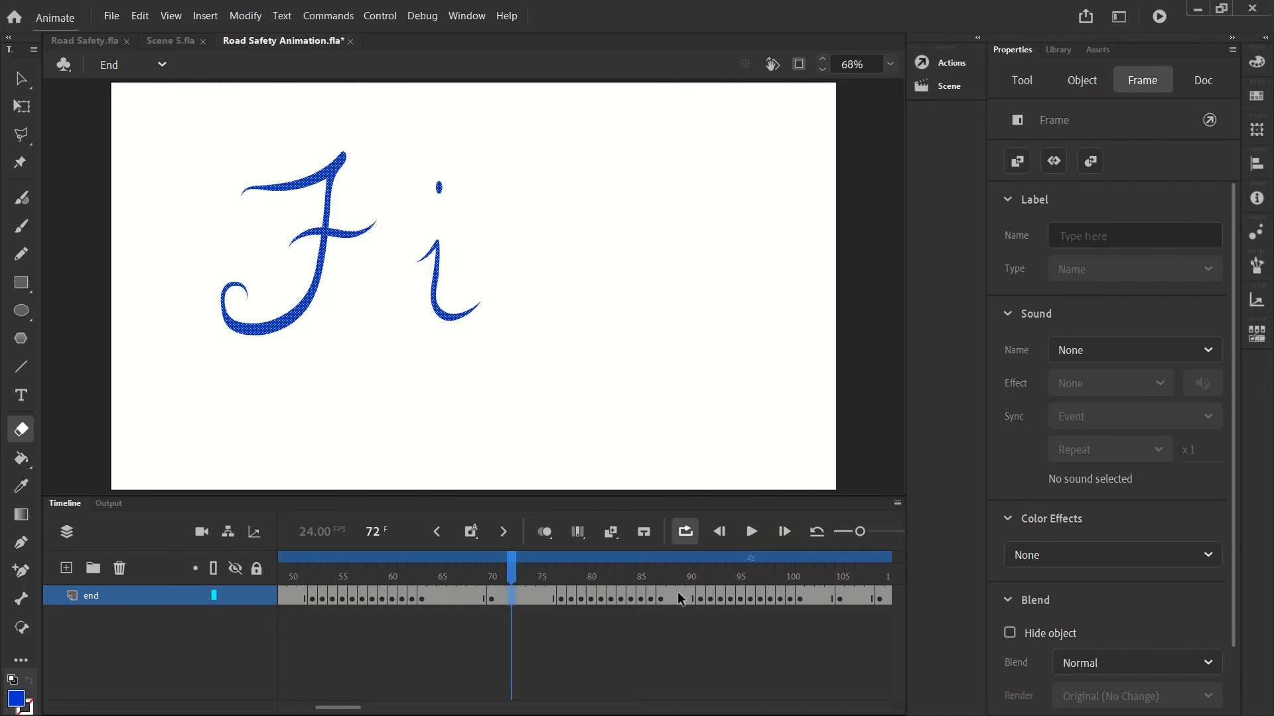
click(677, 595)
scroll(692, 618, right, 3)
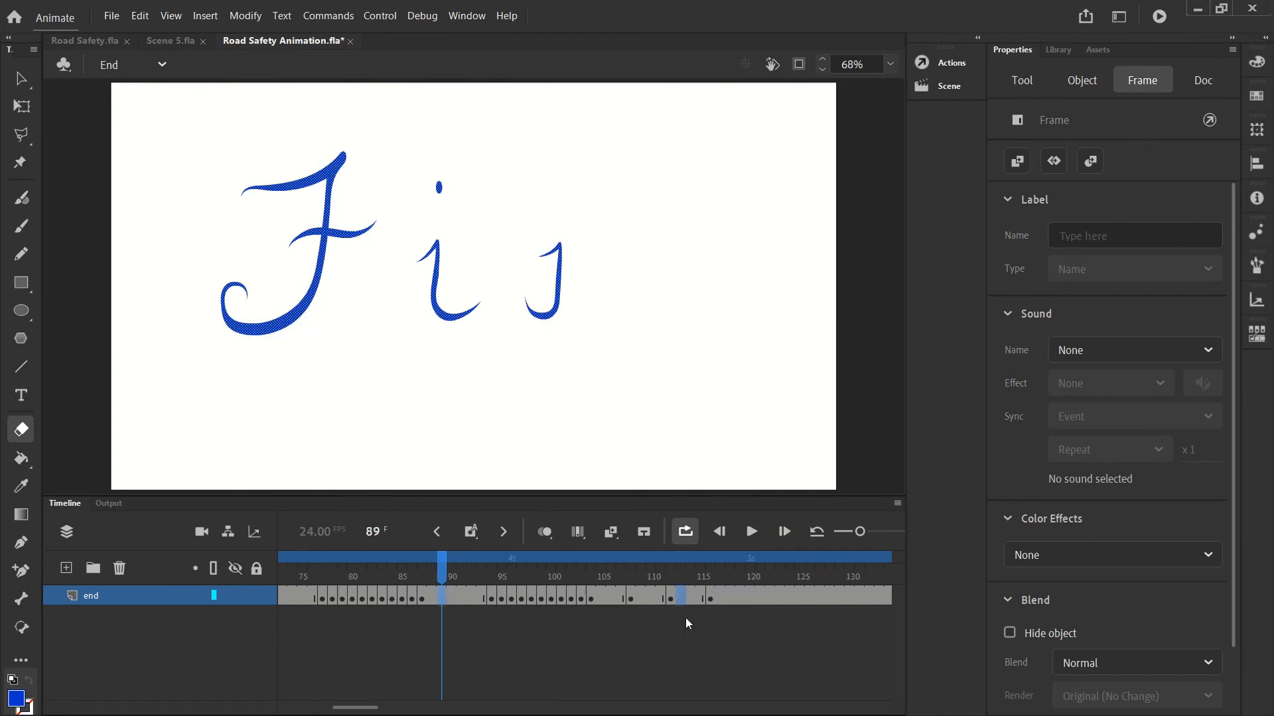
click(606, 593)
key(F5)
key(F5)
key(F5)
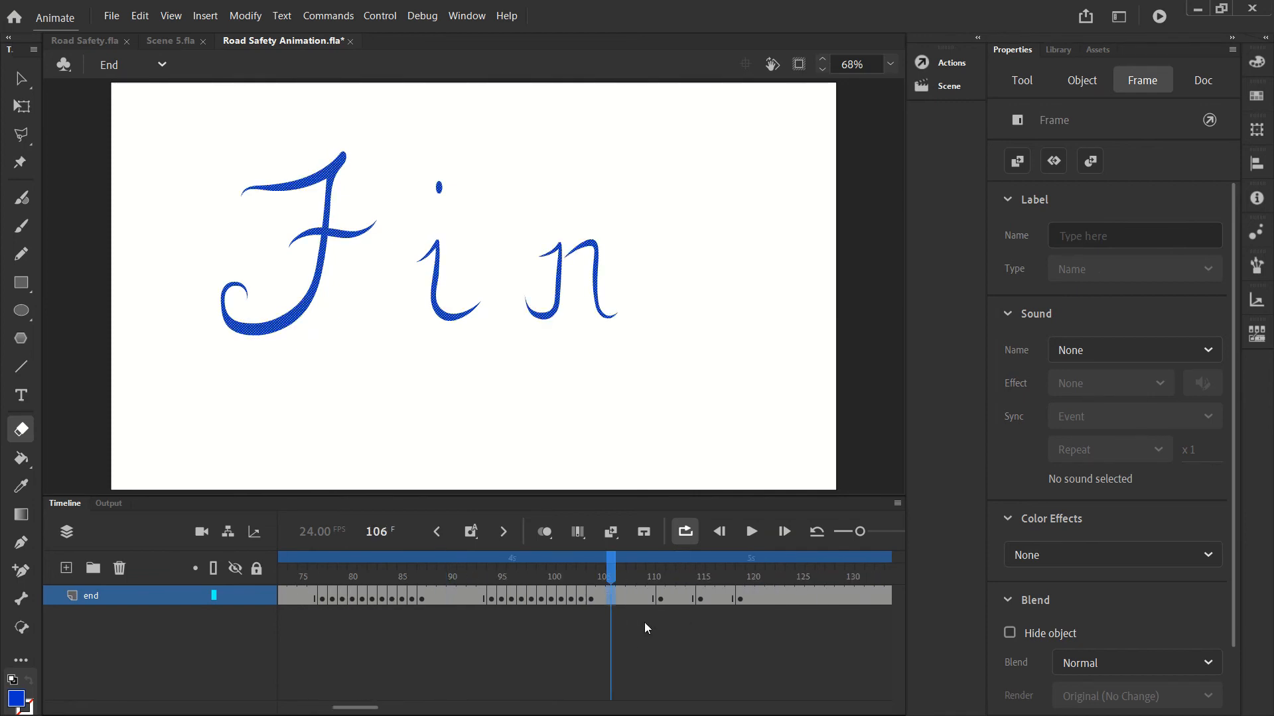
Insert three more frames each to hold the first dot from frame 111 through 117 and the second dot from frame 118 through 124.
click(679, 595)
key(F5)
key(F5)
key(F5)
click(739, 595)
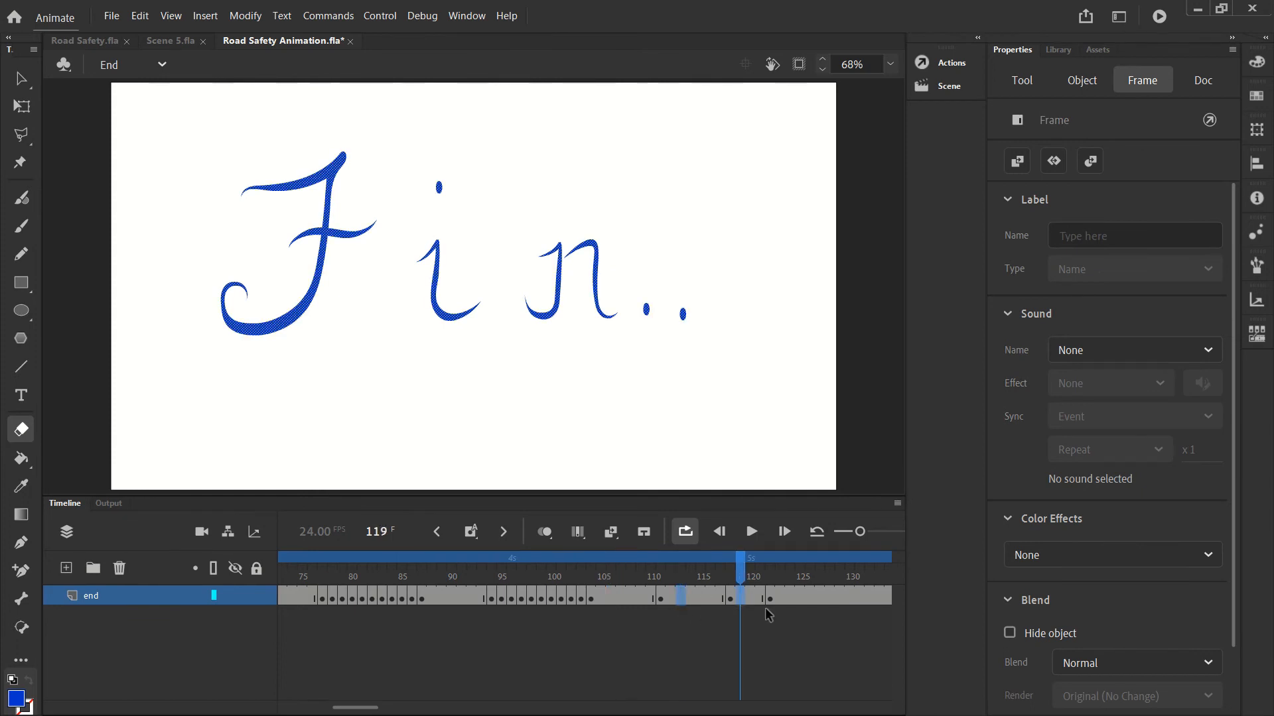
Remove the surplus frames 241 through 264 from the end layer.
scroll(768, 610, right, 8)
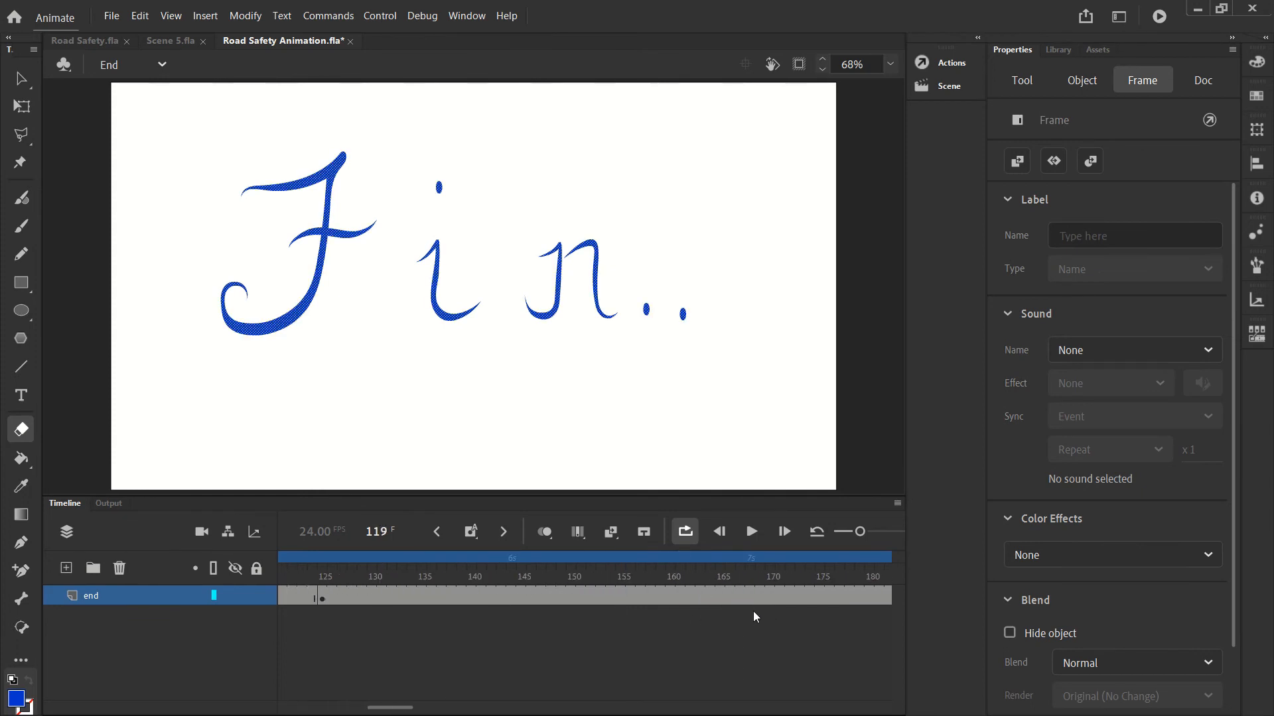
scroll(749, 611, right, 7)
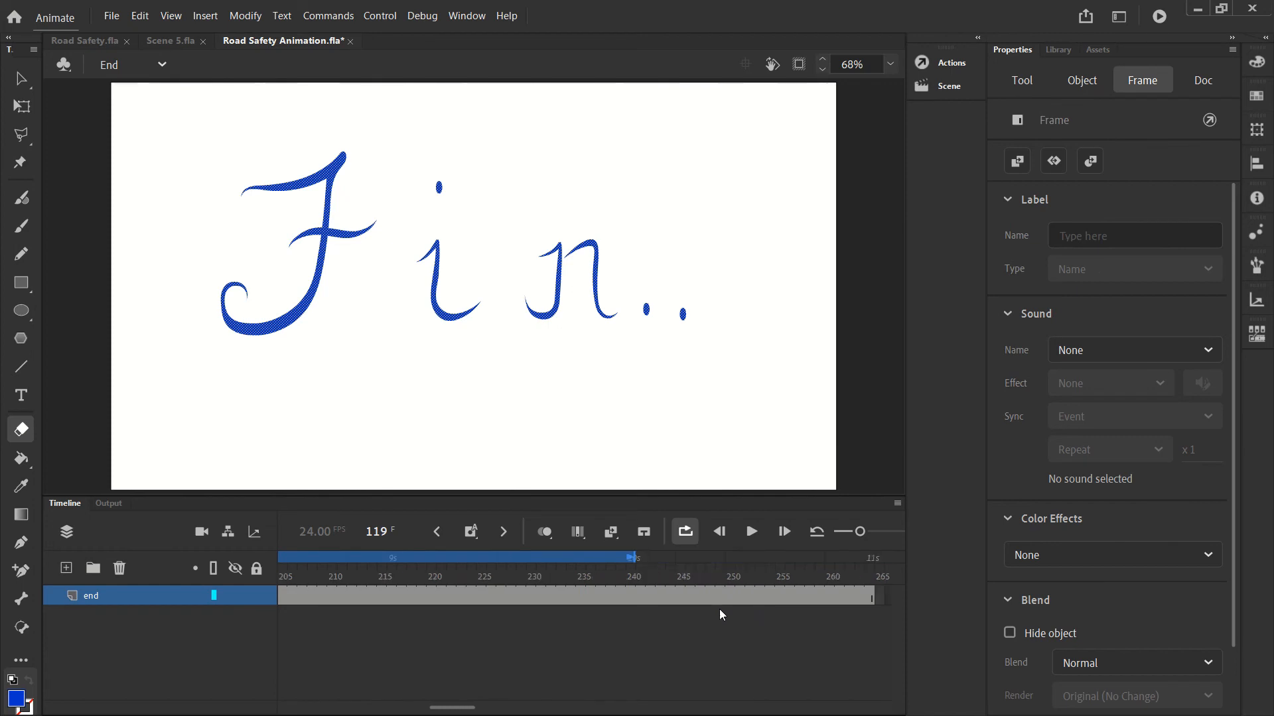
scroll(688, 583, right, 2)
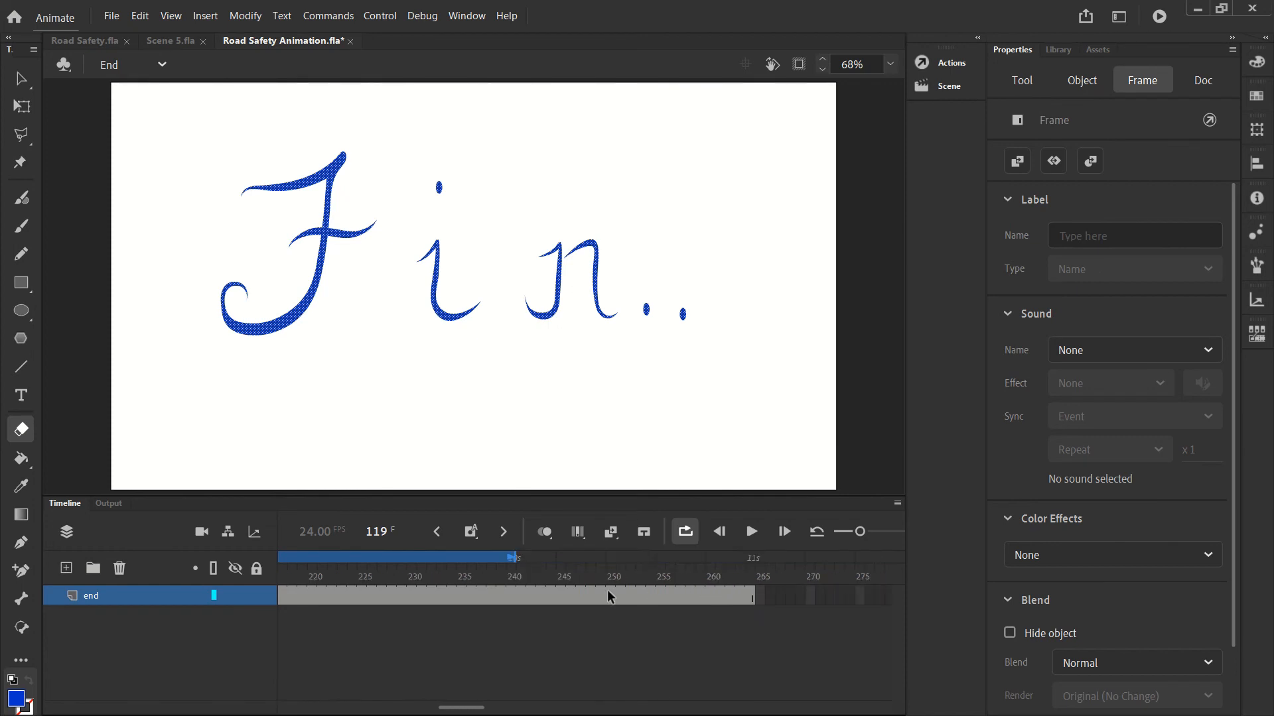
drag(522, 594, 753, 593)
right_click(528, 594)
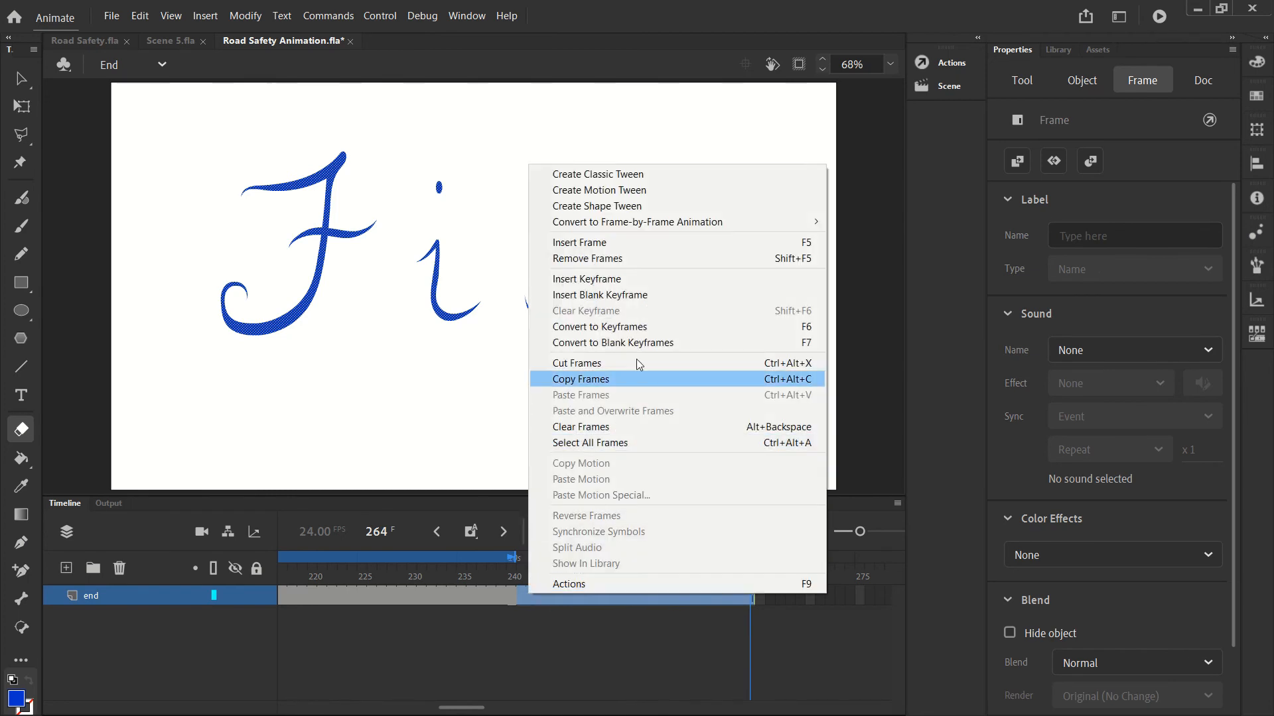
click(587, 258)
Play the animation from frame 1 to check the lengthened pauses.
scroll(448, 582, left, 6)
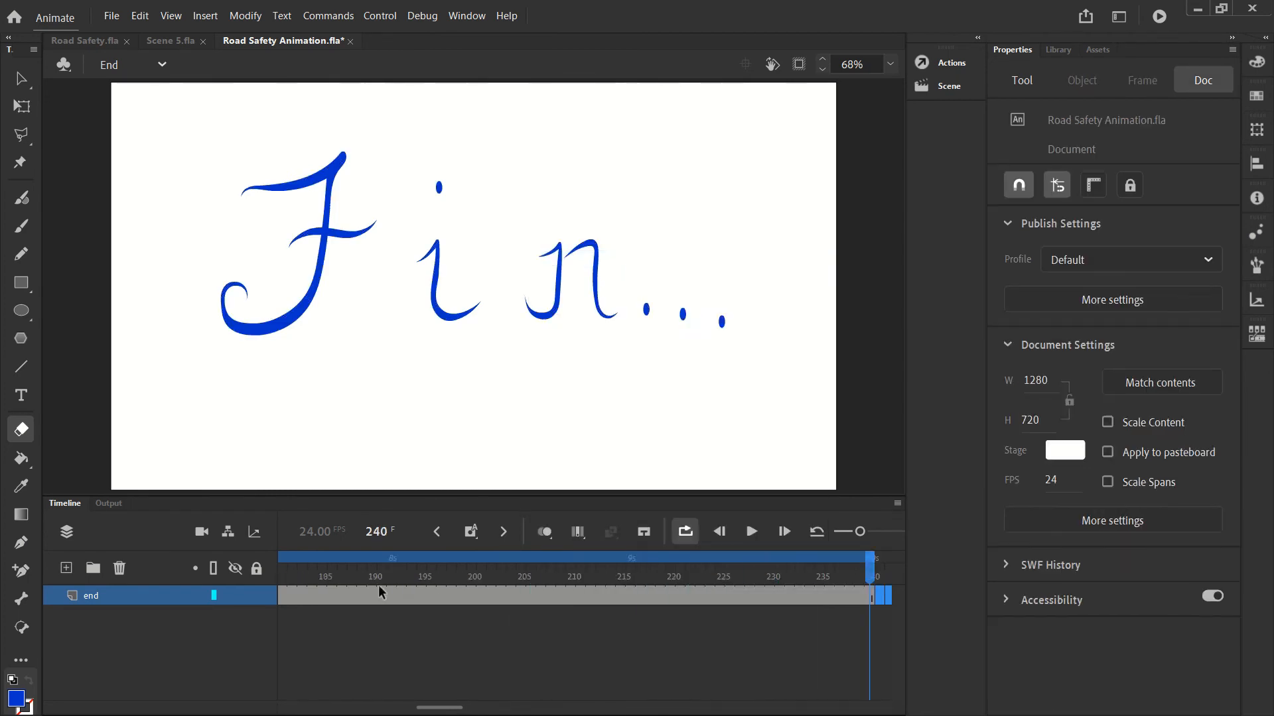
scroll(378, 590, left, 15)
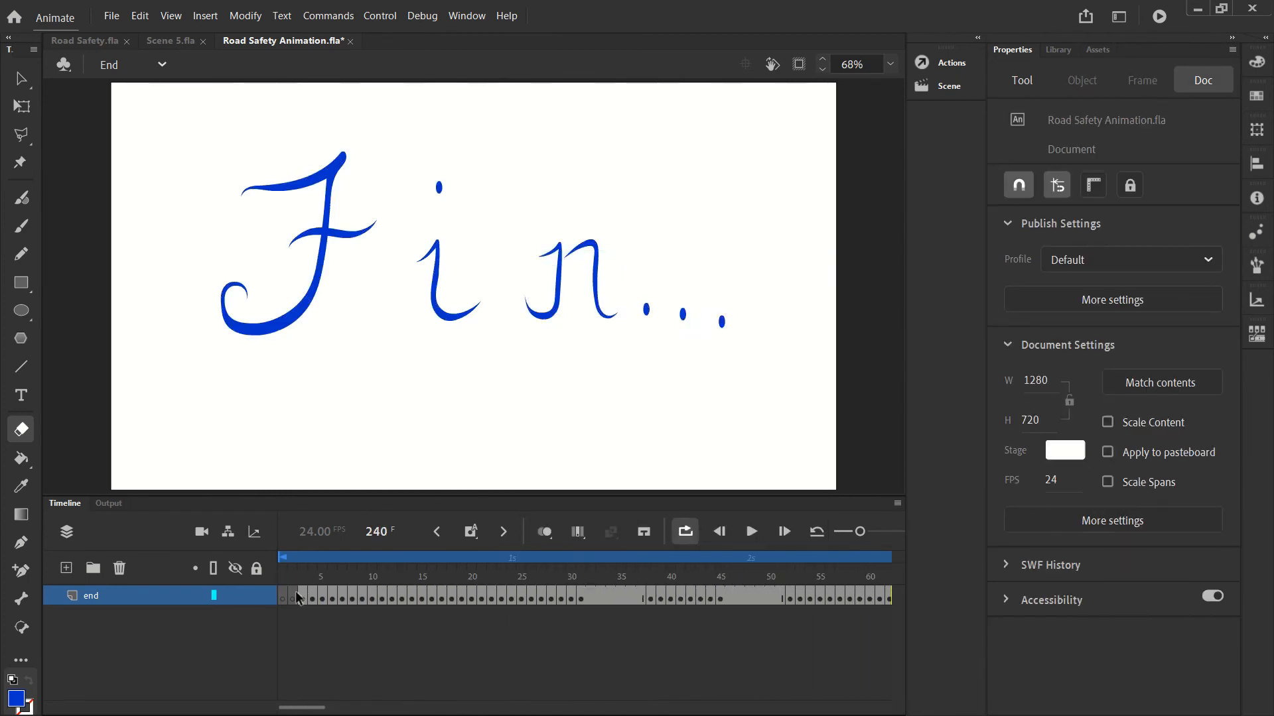
click(285, 594)
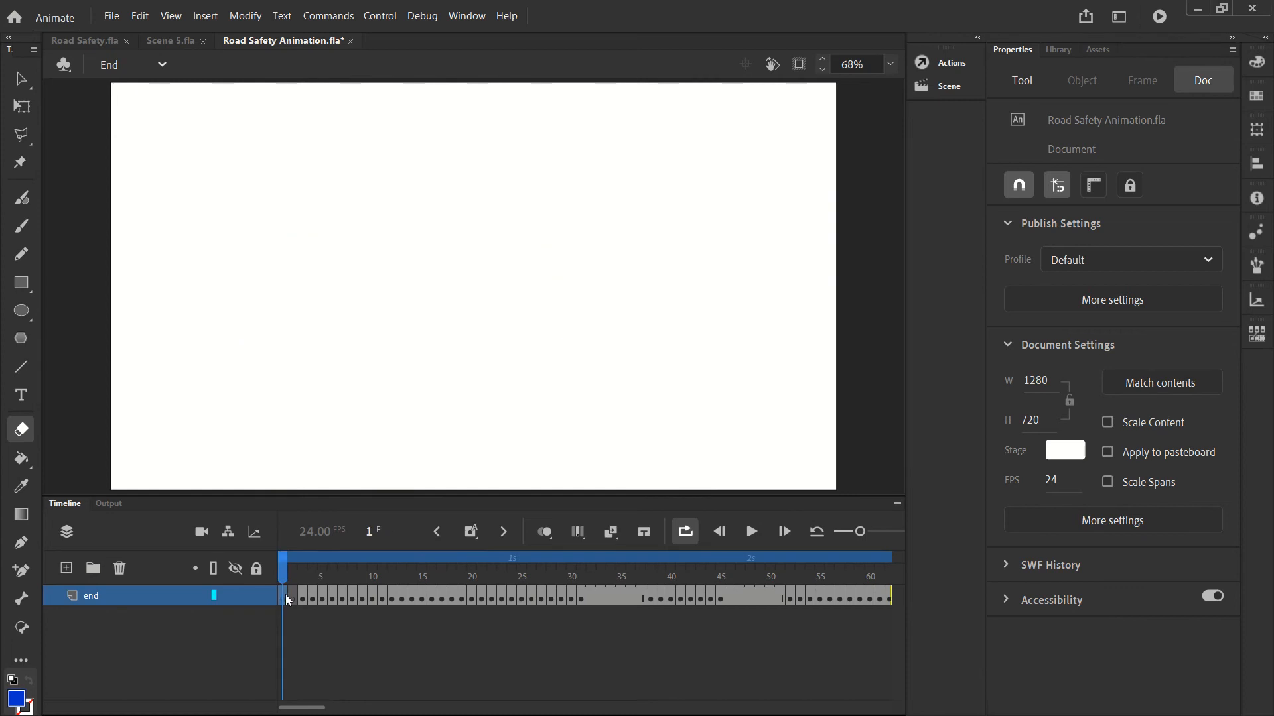
click(751, 532)
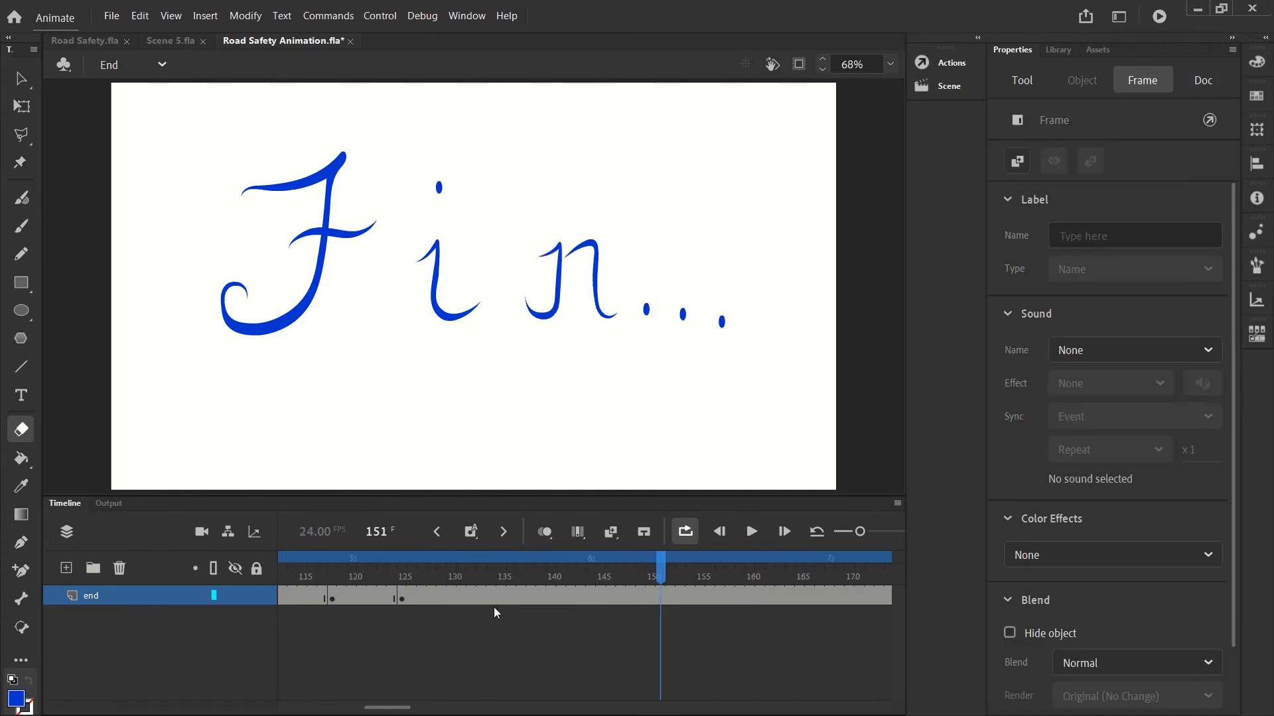
Insert ten blank frames at frame 2 of the end layer so the first stroke starts at frame 13.
scroll(494, 607, left, 6)
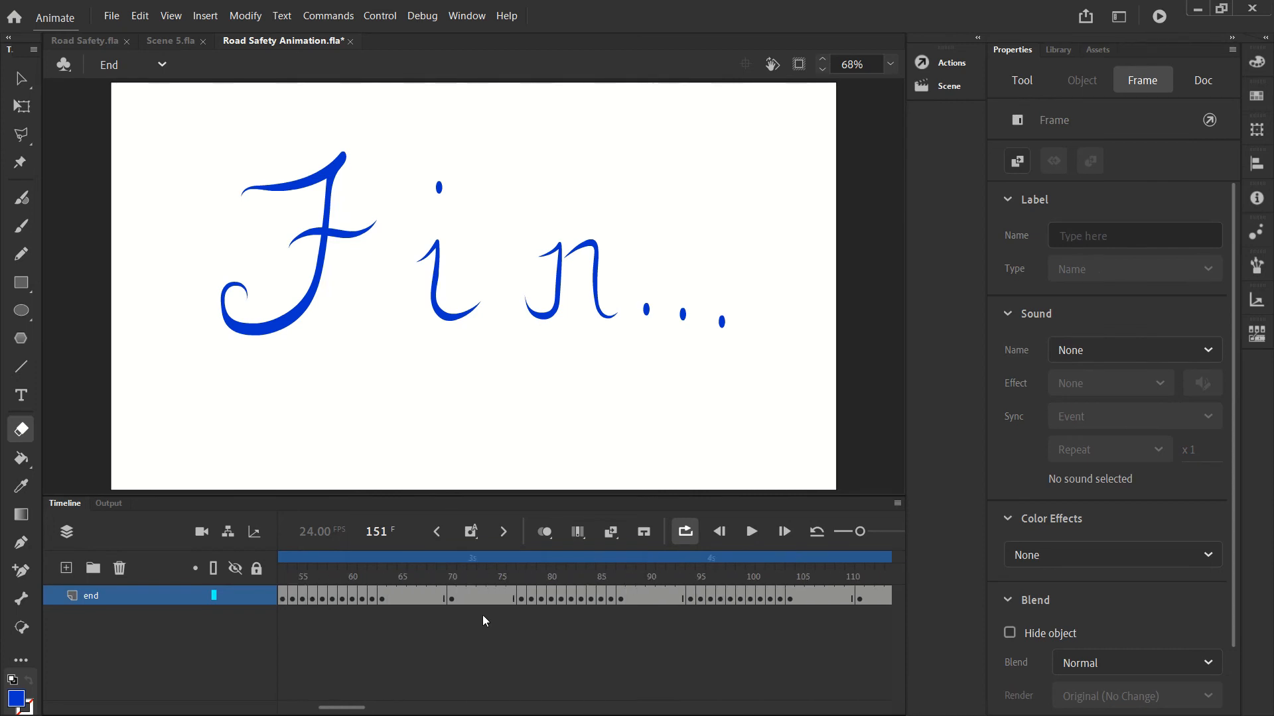
scroll(480, 615, left, 5)
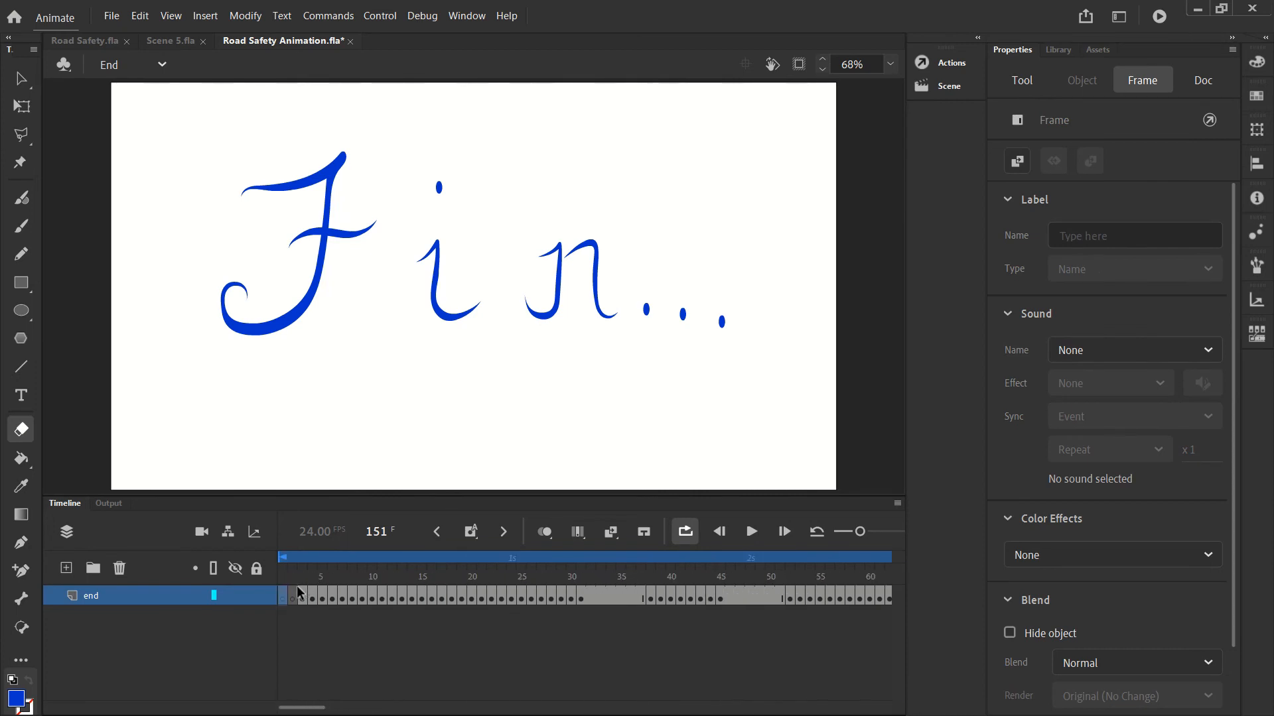
click(292, 594)
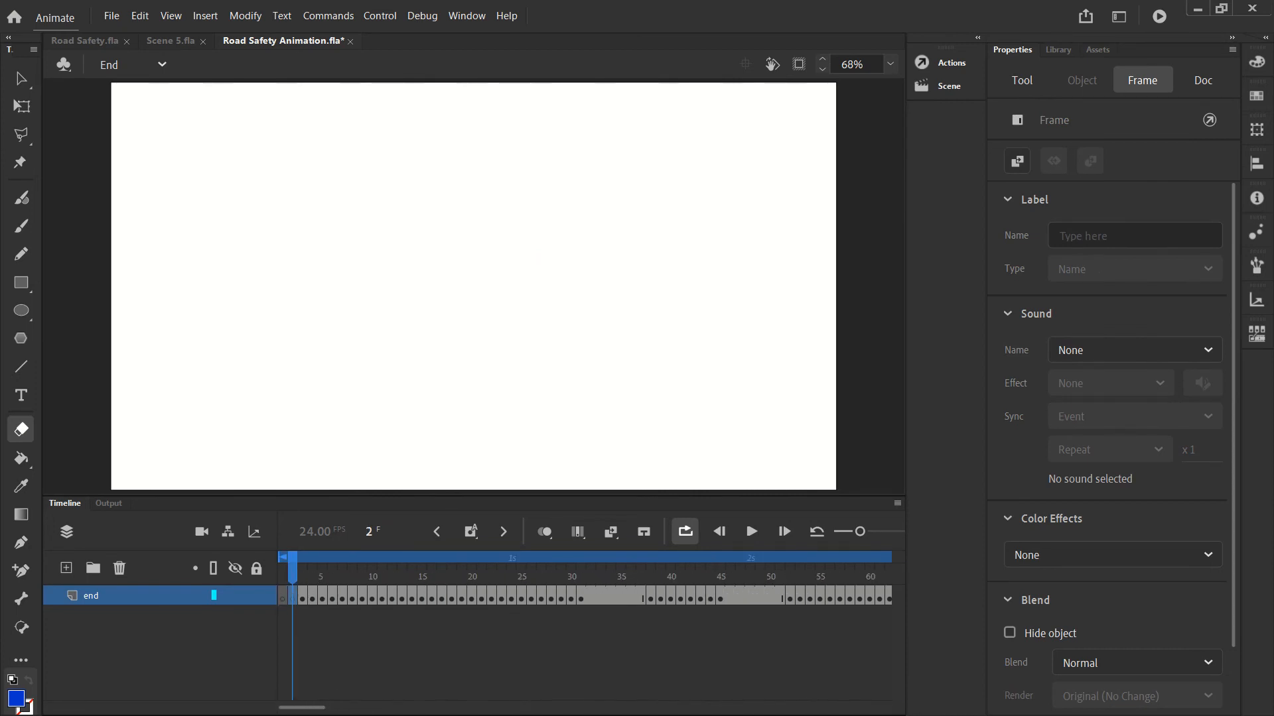
click(301, 596)
click(292, 595)
click(284, 595)
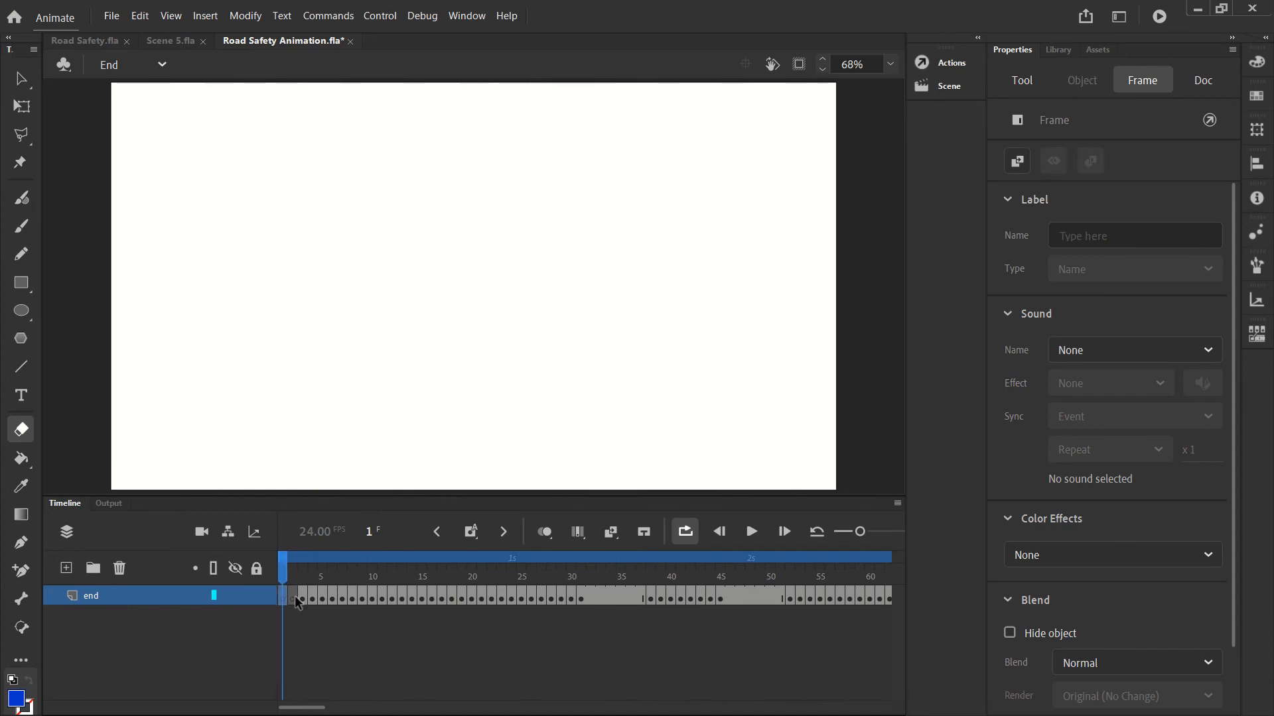
click(294, 596)
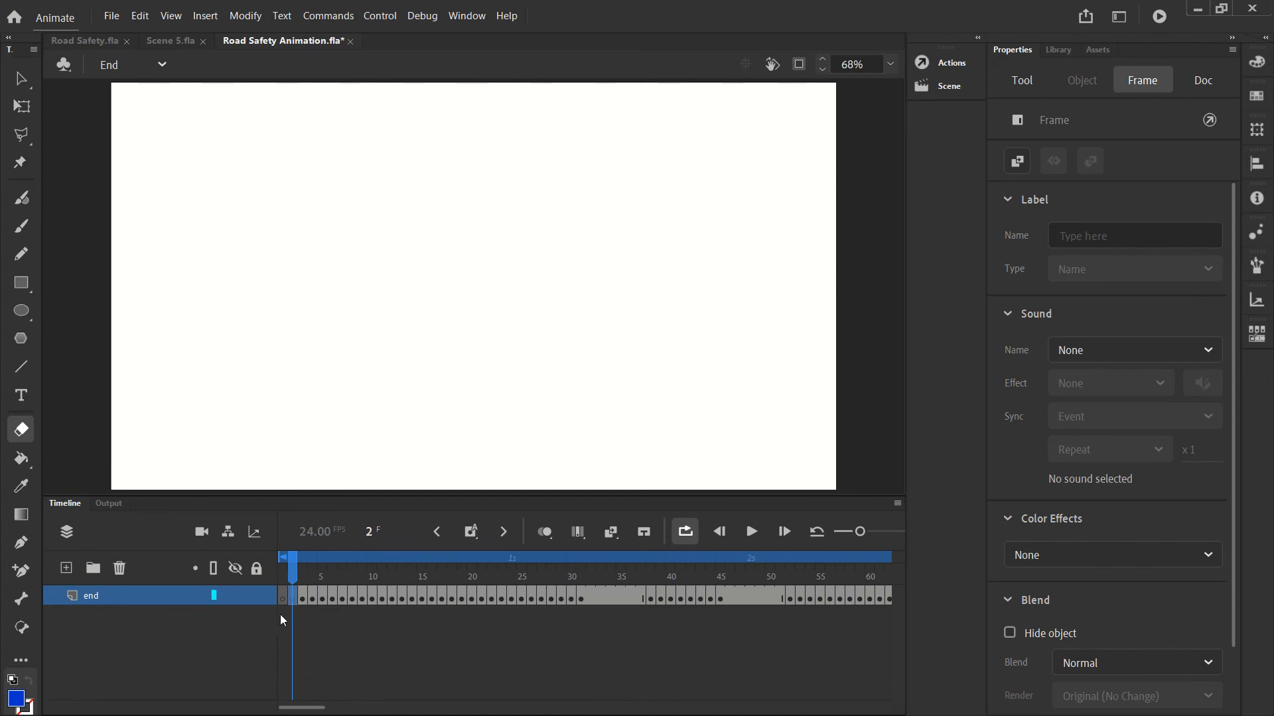
drag(290, 599, 302, 599)
key(F5)
key(F5)
key(F5)
key(F5)
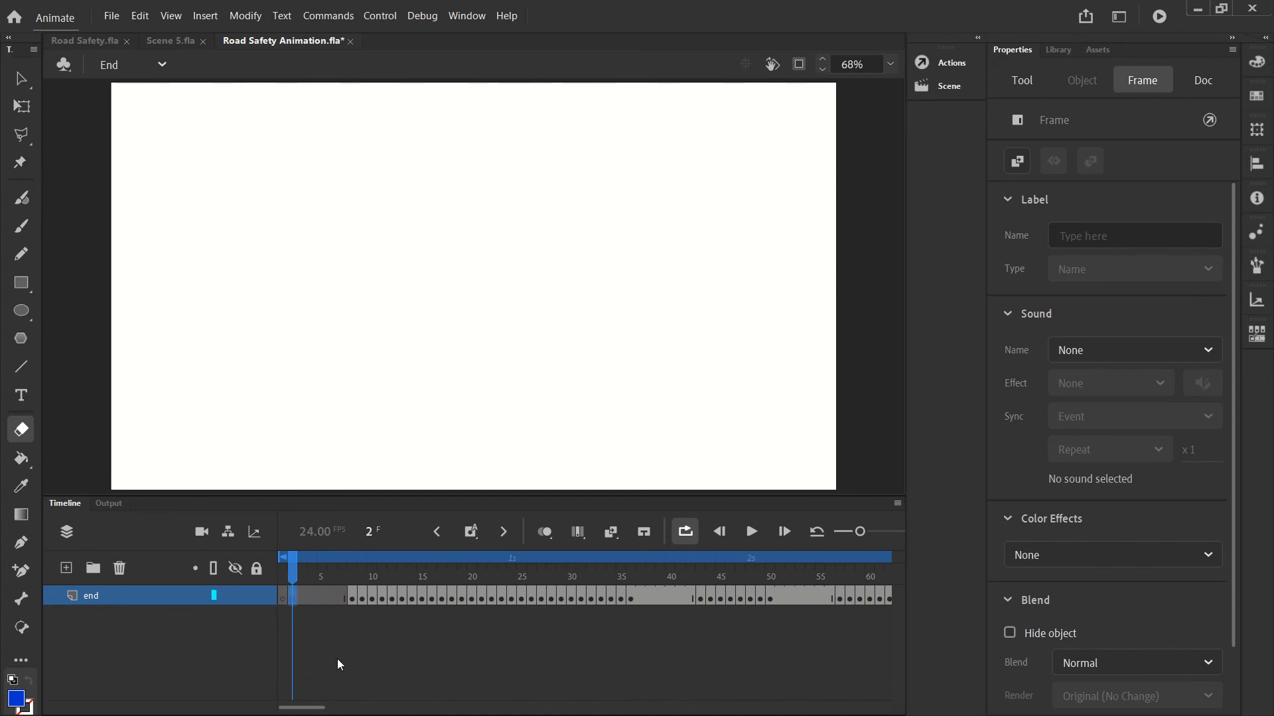
key(F5)
key(F5)
key(F5)
key(F5)
key(F5)
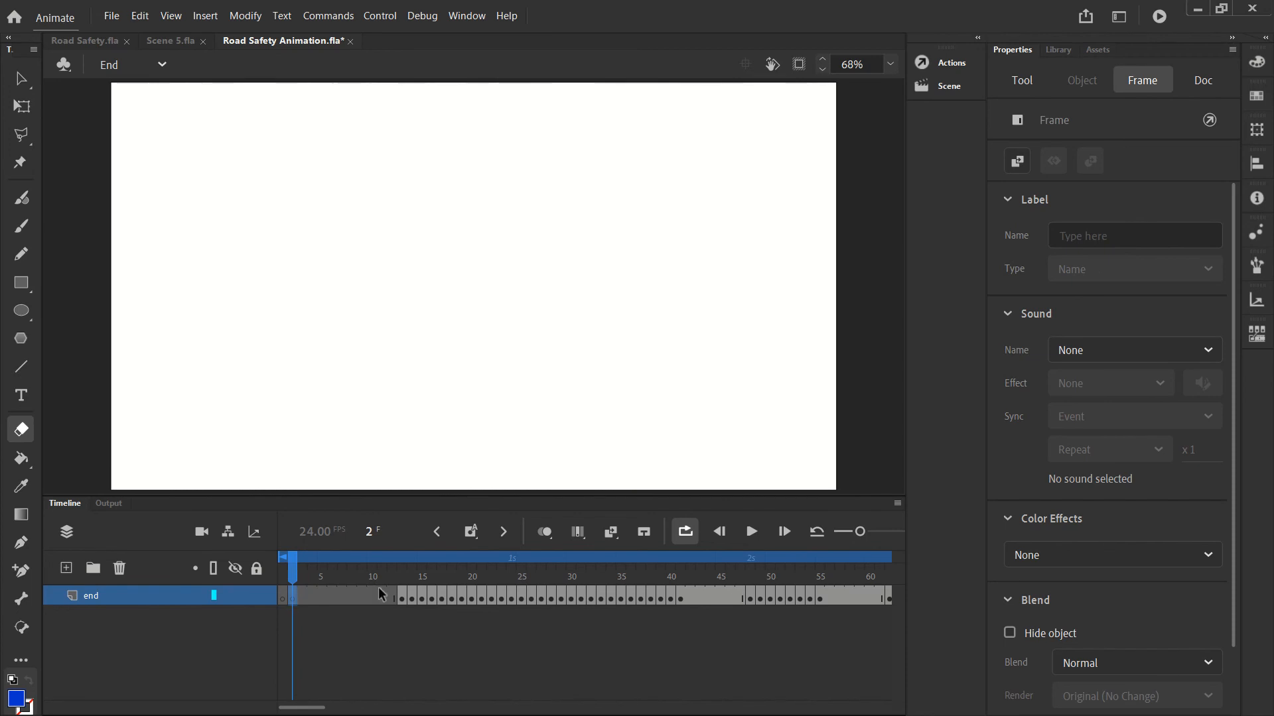
Remove one frame at frame 2 of the end layer and clear the redundant blank keyframe there.
click(375, 593)
click(381, 595)
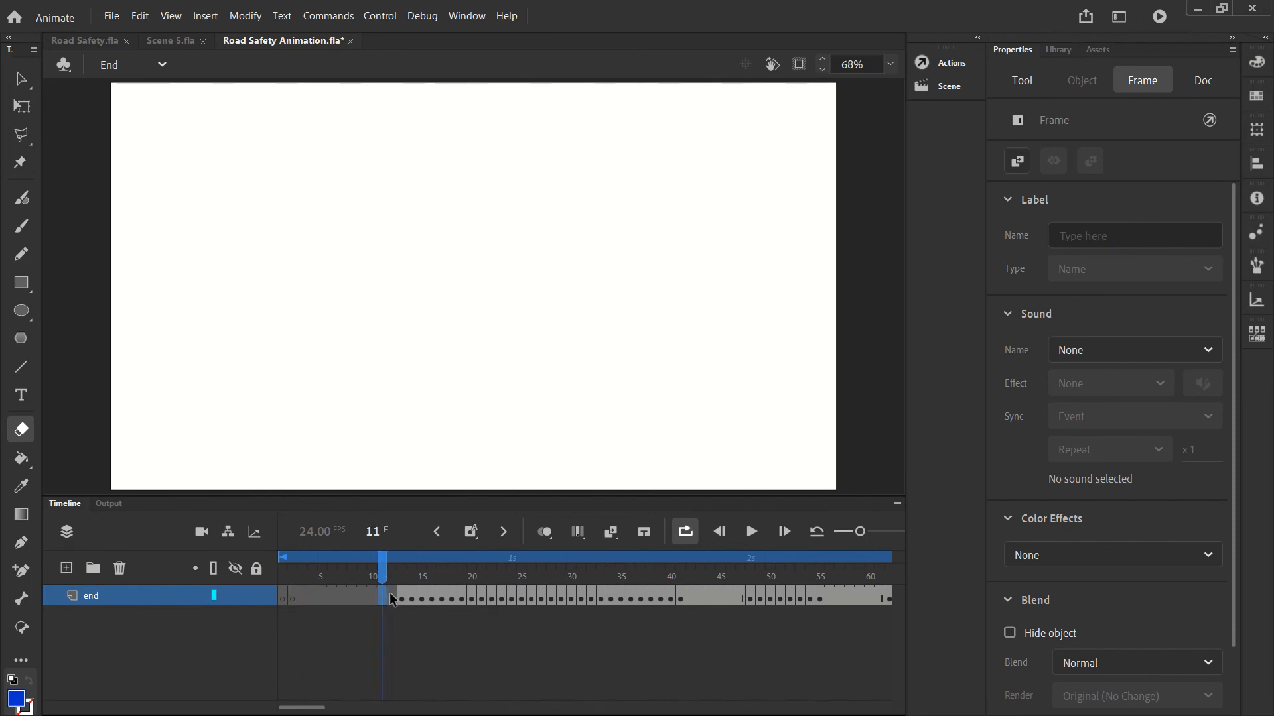
click(292, 595)
right_click(293, 596)
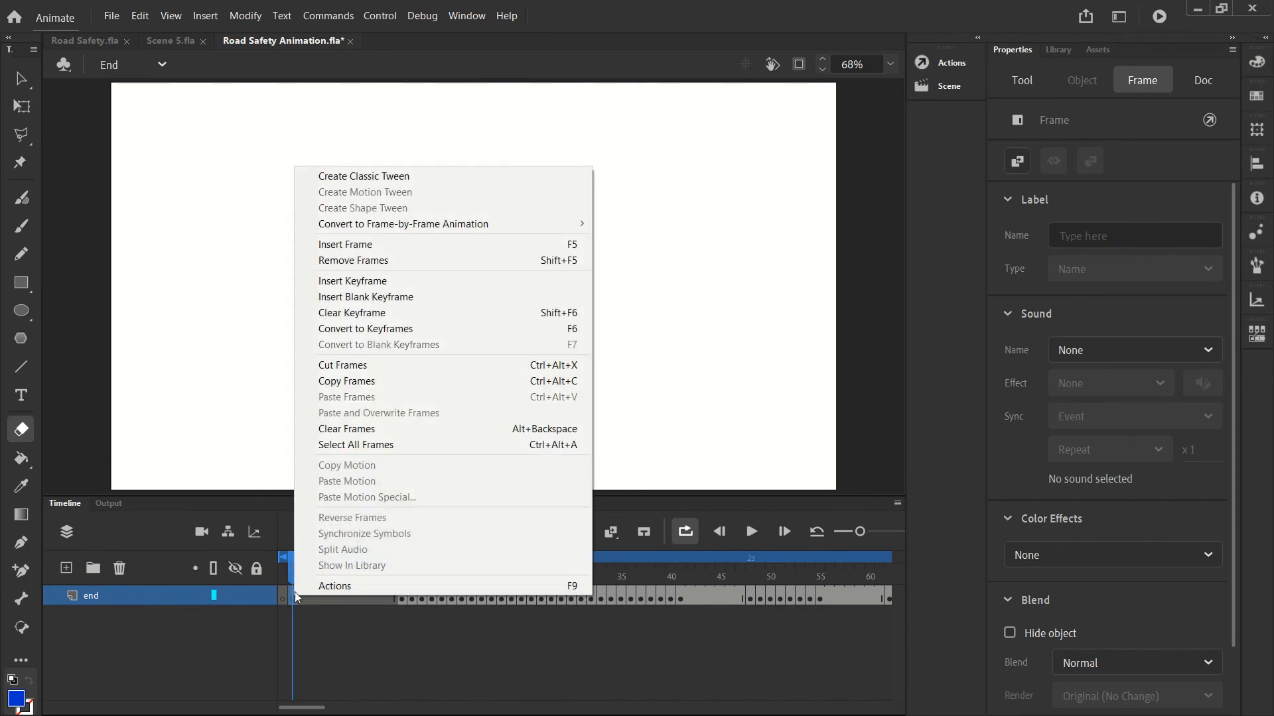
click(353, 260)
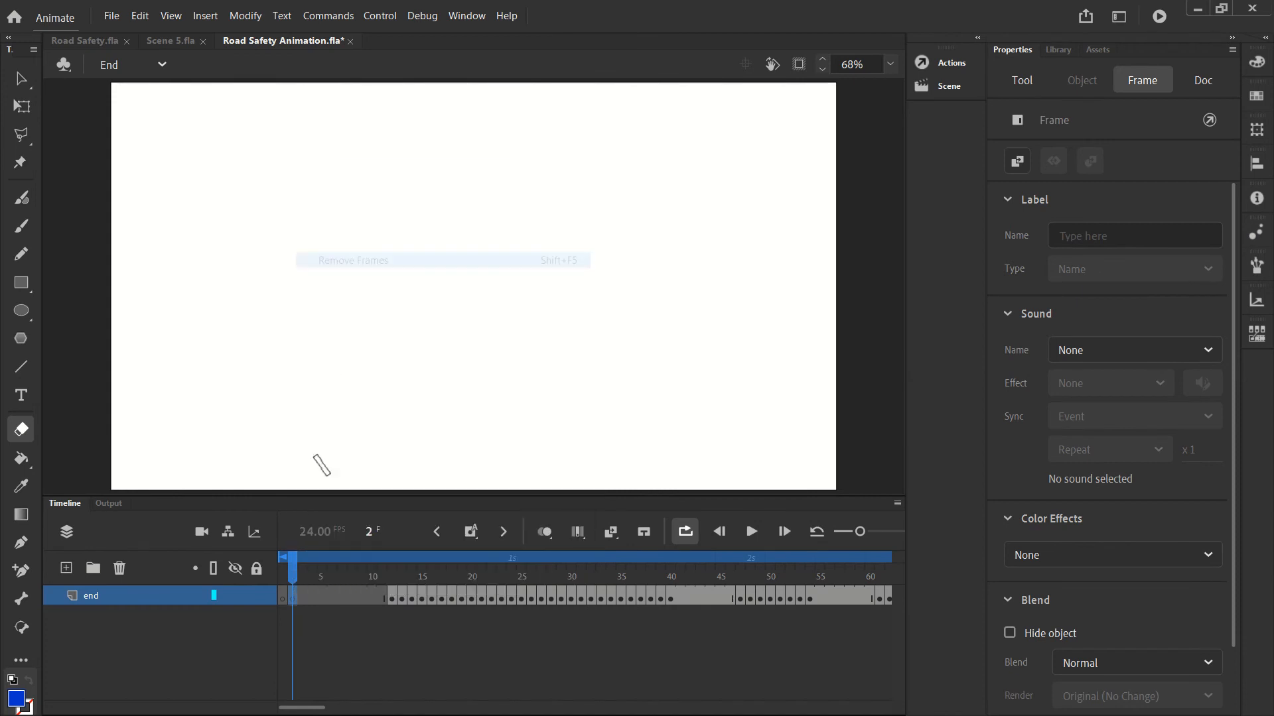
right_click(292, 594)
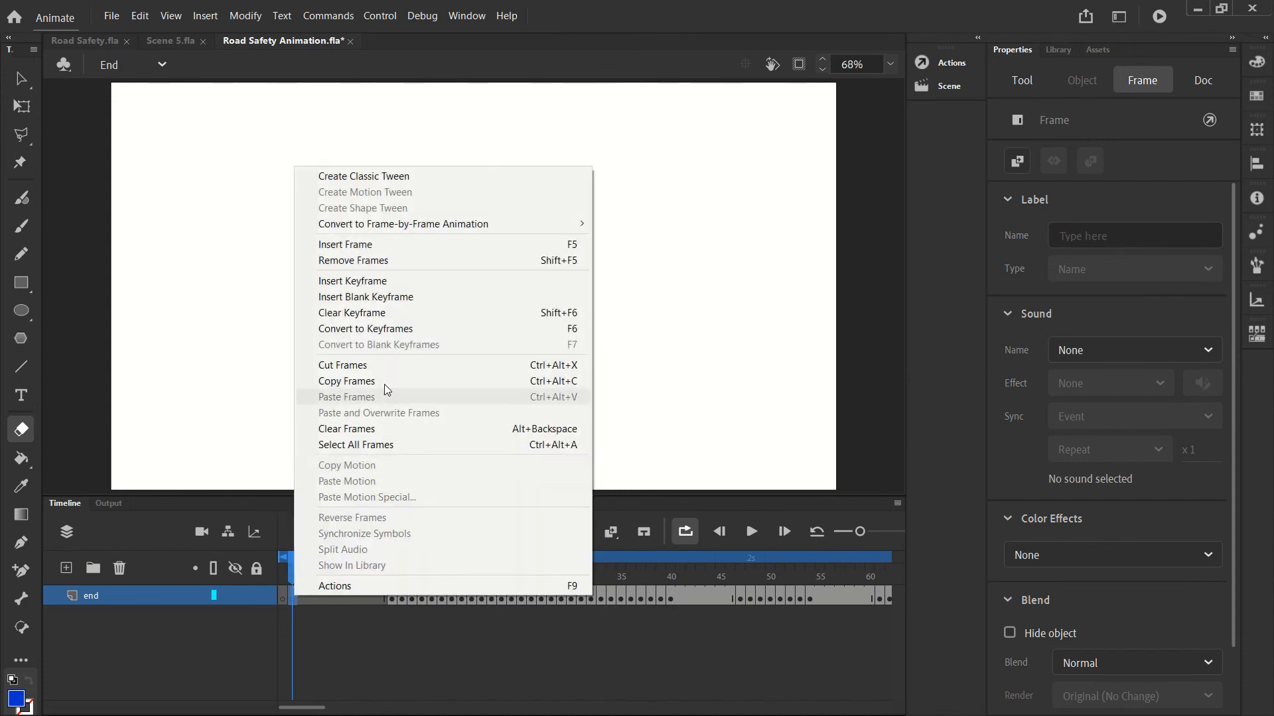
click(369, 313)
Insert one frame at frame 11 to extend the opening blank hold through frame 12.
click(363, 595)
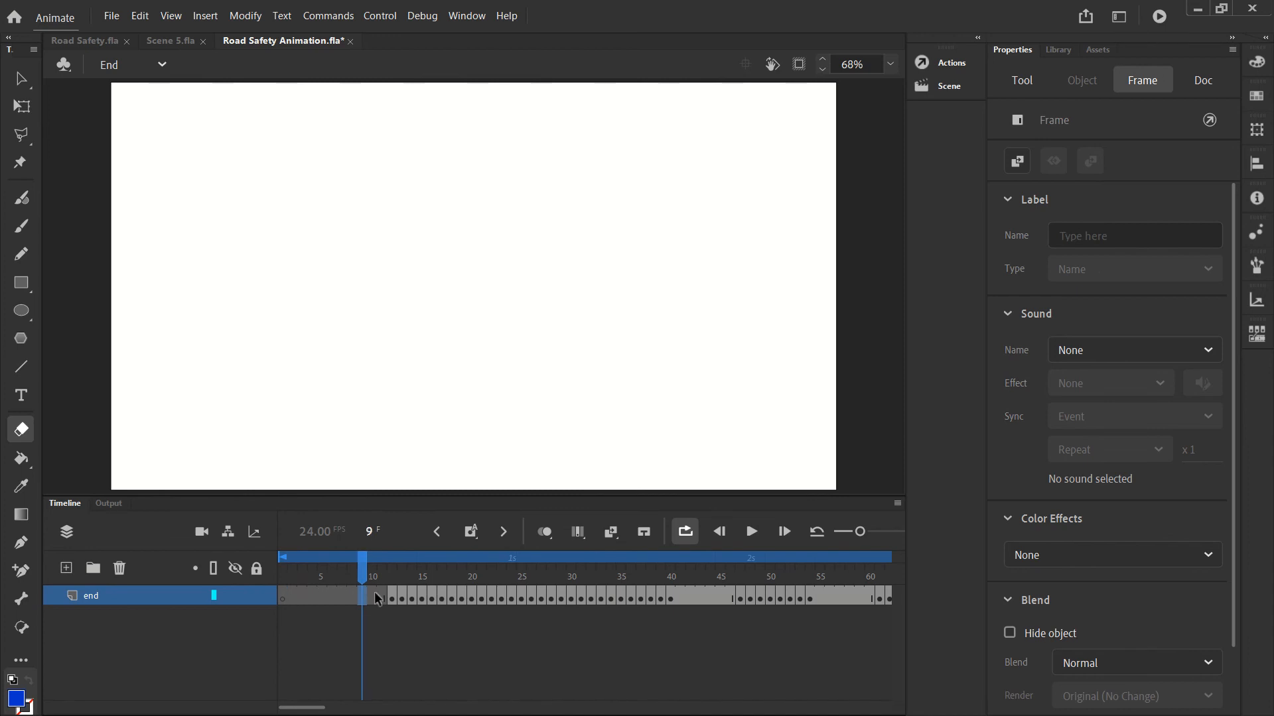
click(376, 595)
drag(377, 596, 396, 627)
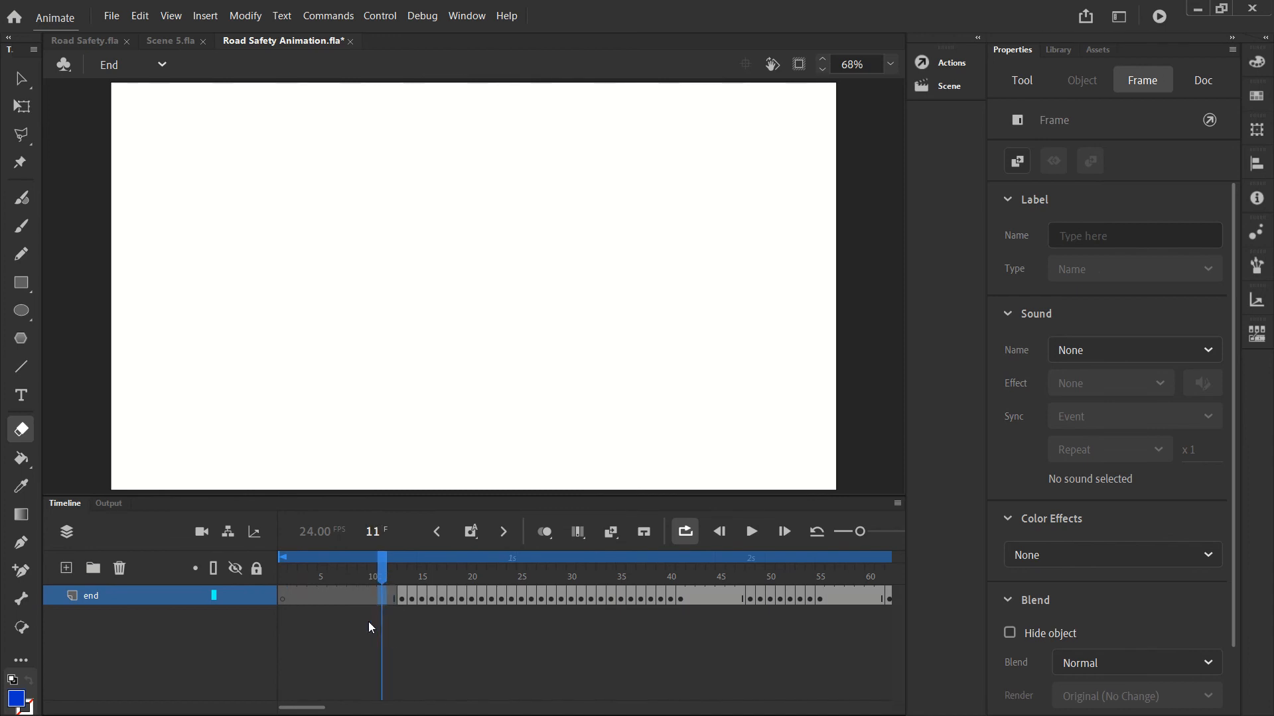
click(293, 599)
Remove the surplus frames 241 through 250 from the end layer.
scroll(369, 597, right, 6)
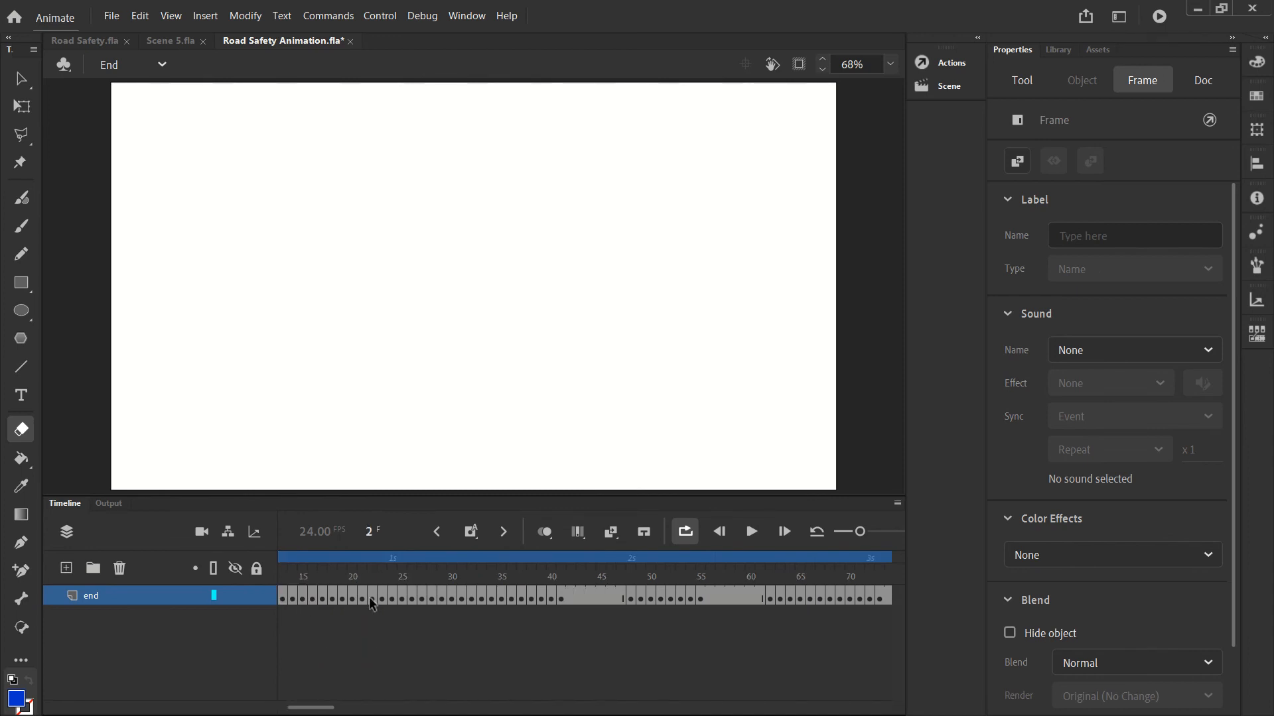
scroll(446, 587, right, 15)
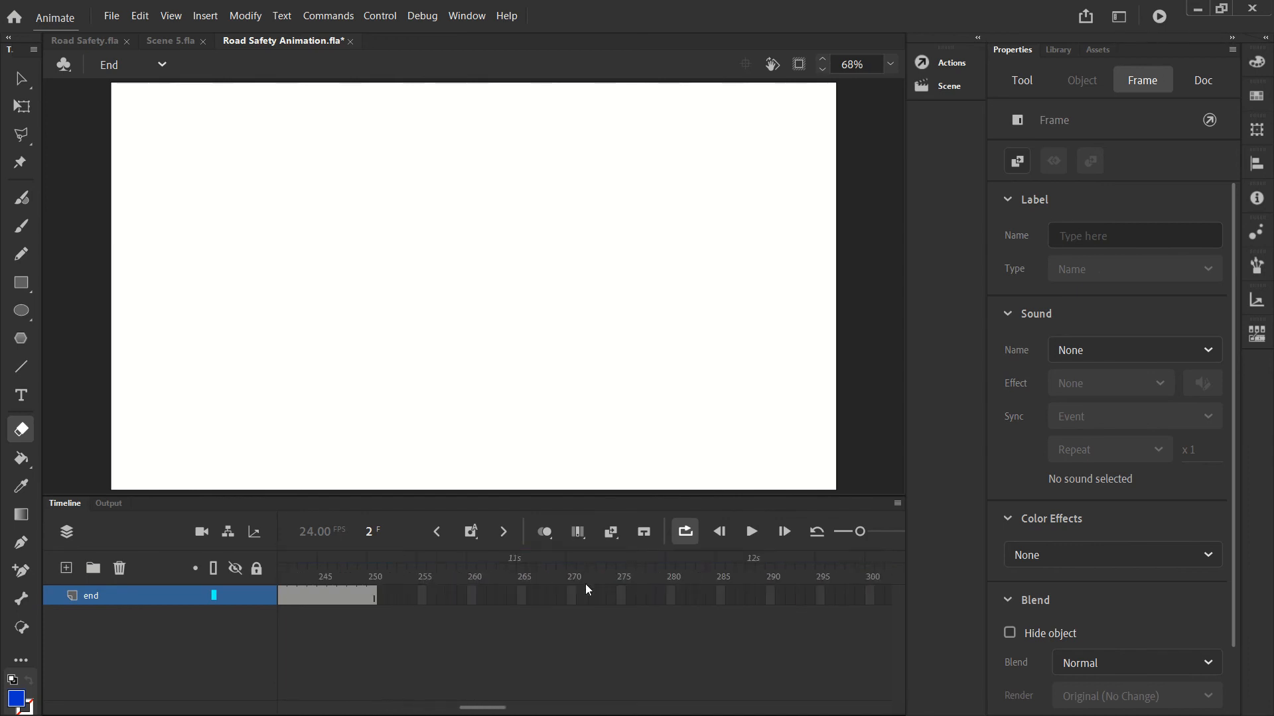
scroll(465, 595, left, 1)
drag(518, 590, 611, 596)
right_click(543, 595)
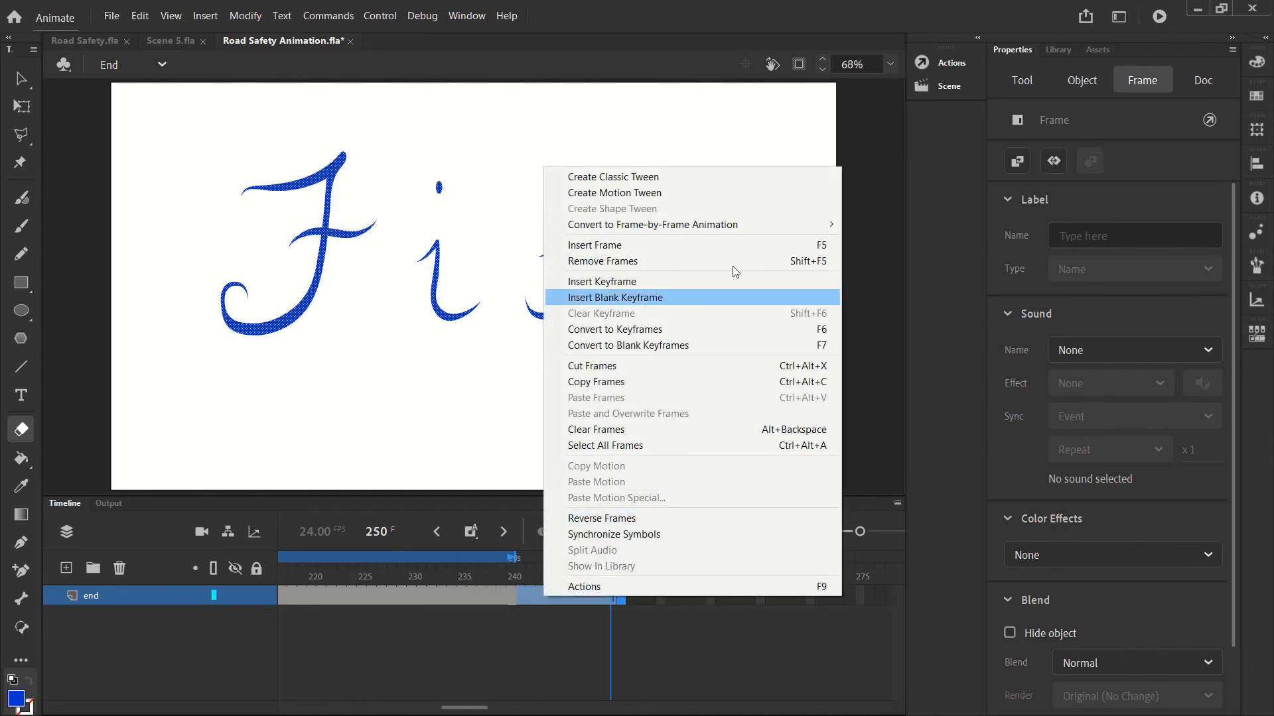
click(674, 261)
Play the animation from frame 1 to check the blank pause before the writing, and stop playback.
drag(488, 708, 323, 709)
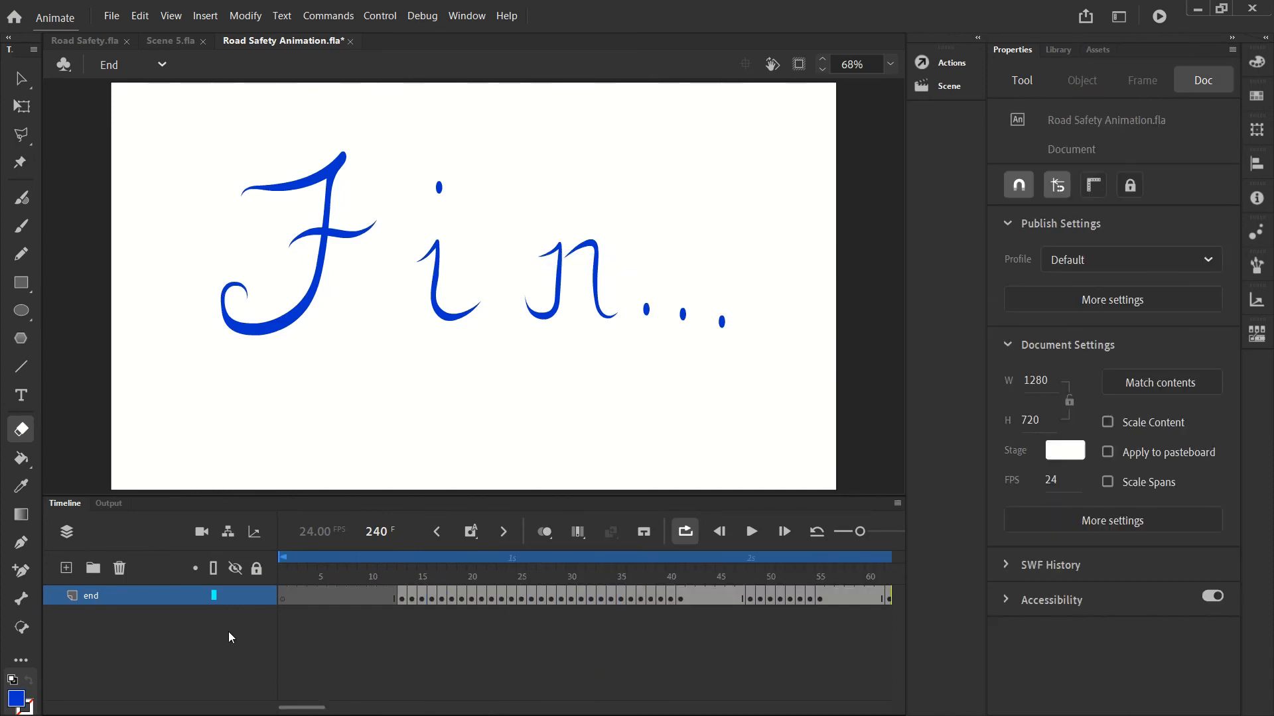
click(287, 594)
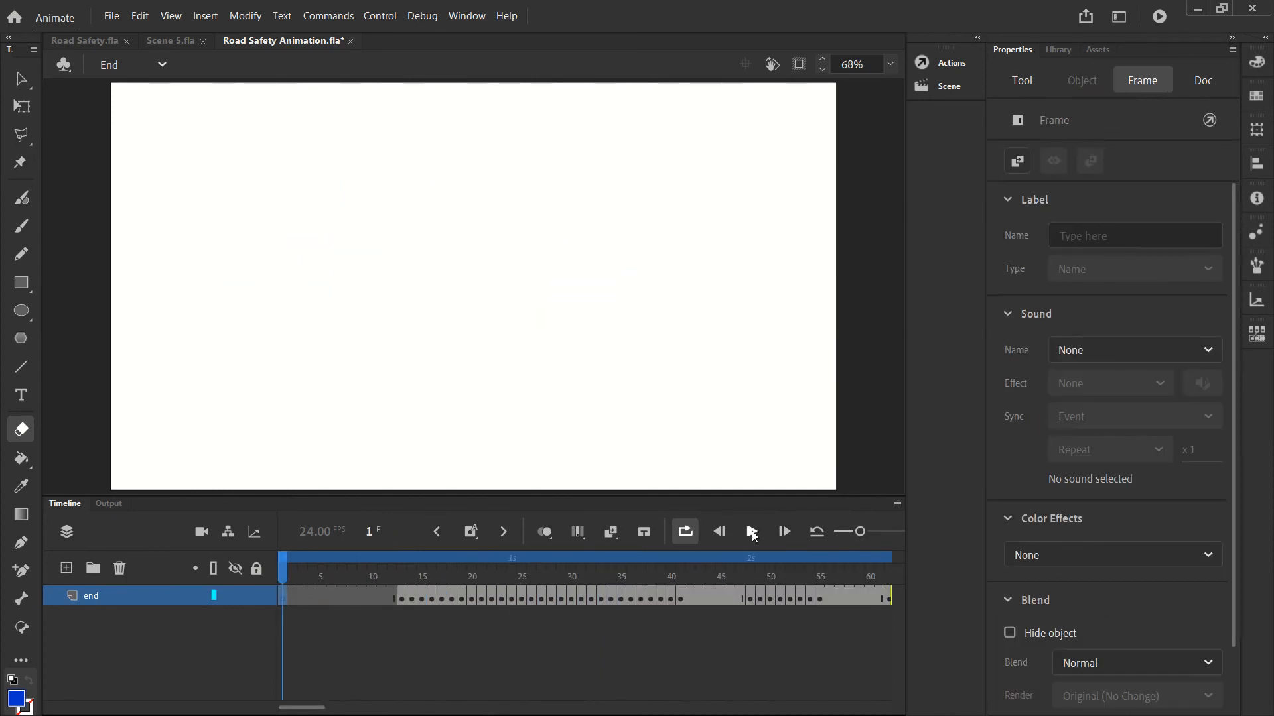
click(752, 532)
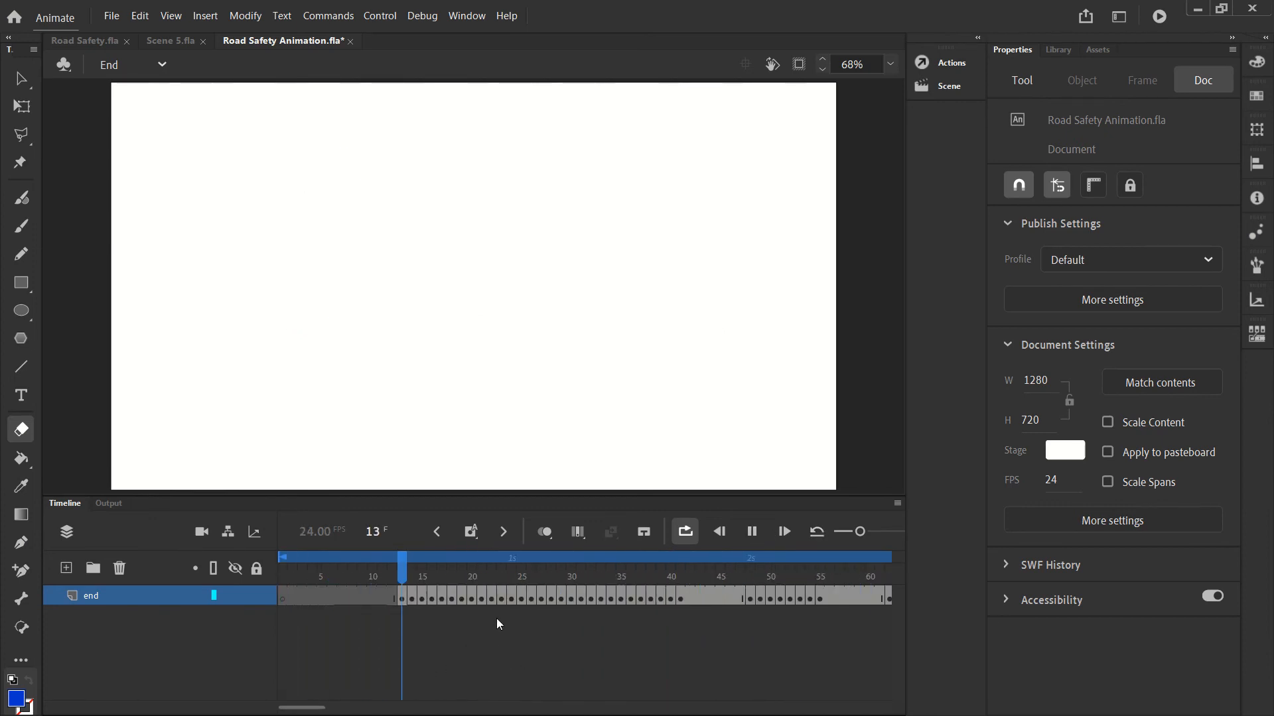
click(361, 597)
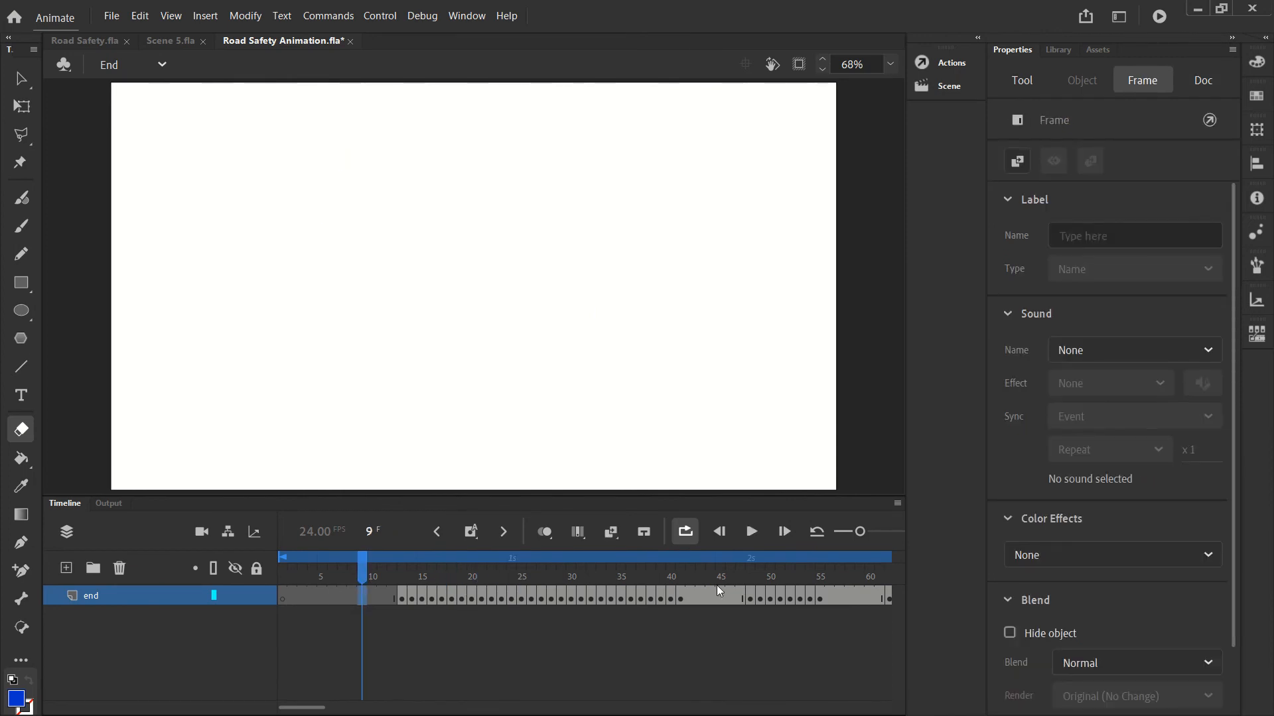
Review the keyframes and pauses along the whole end layer, including the completed word at frame 114.
scroll(716, 585, right, 8)
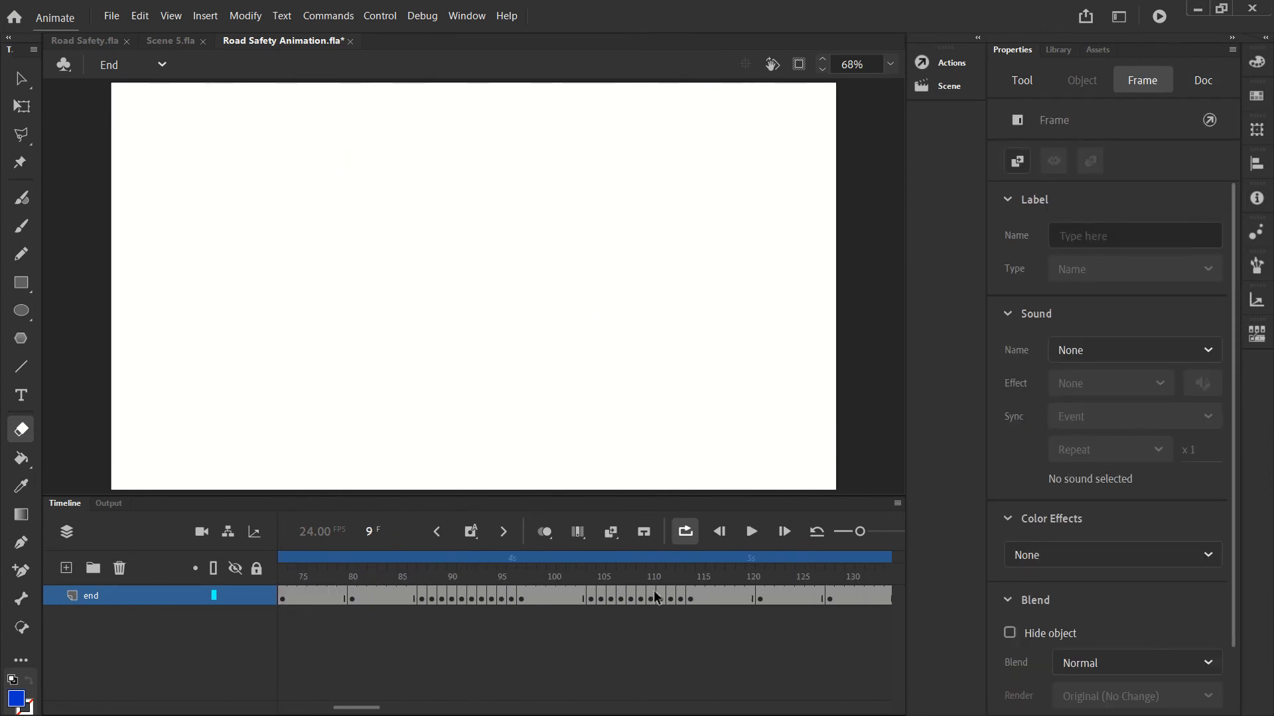
scroll(655, 597, right, 4)
scroll(646, 596, left, 4)
scroll(635, 589, left, 8)
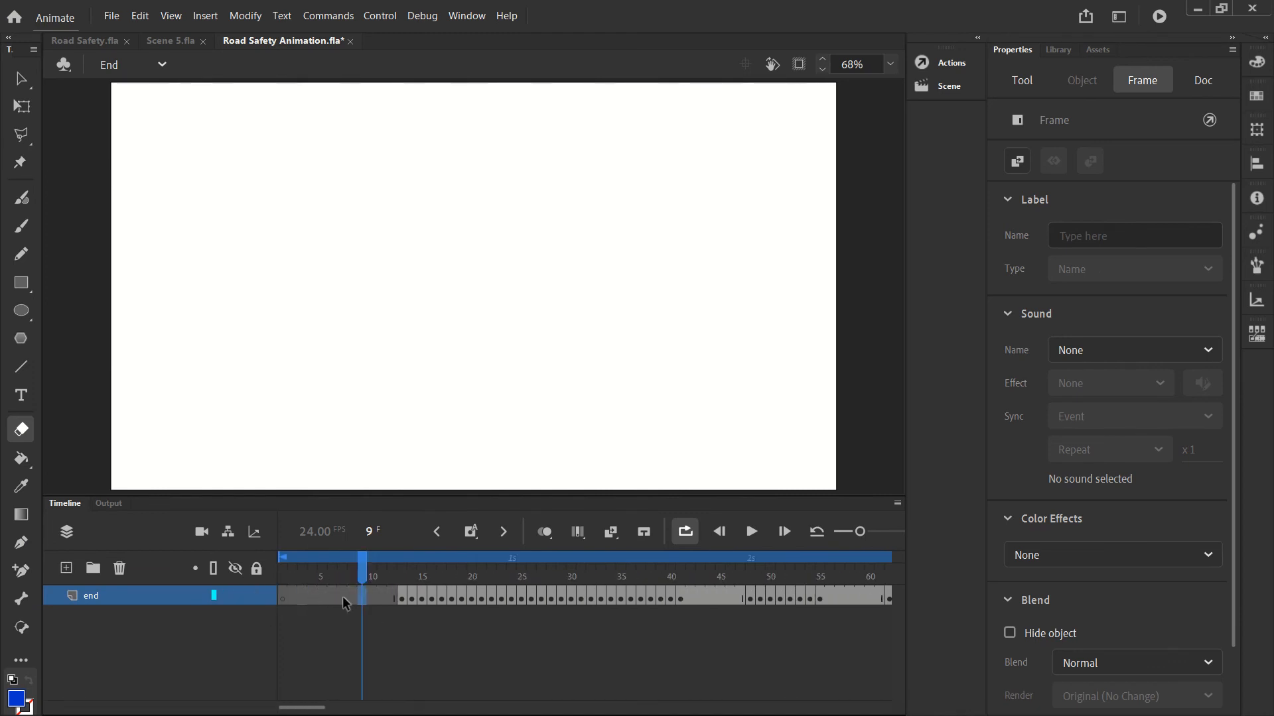
scroll(469, 602, right, 2)
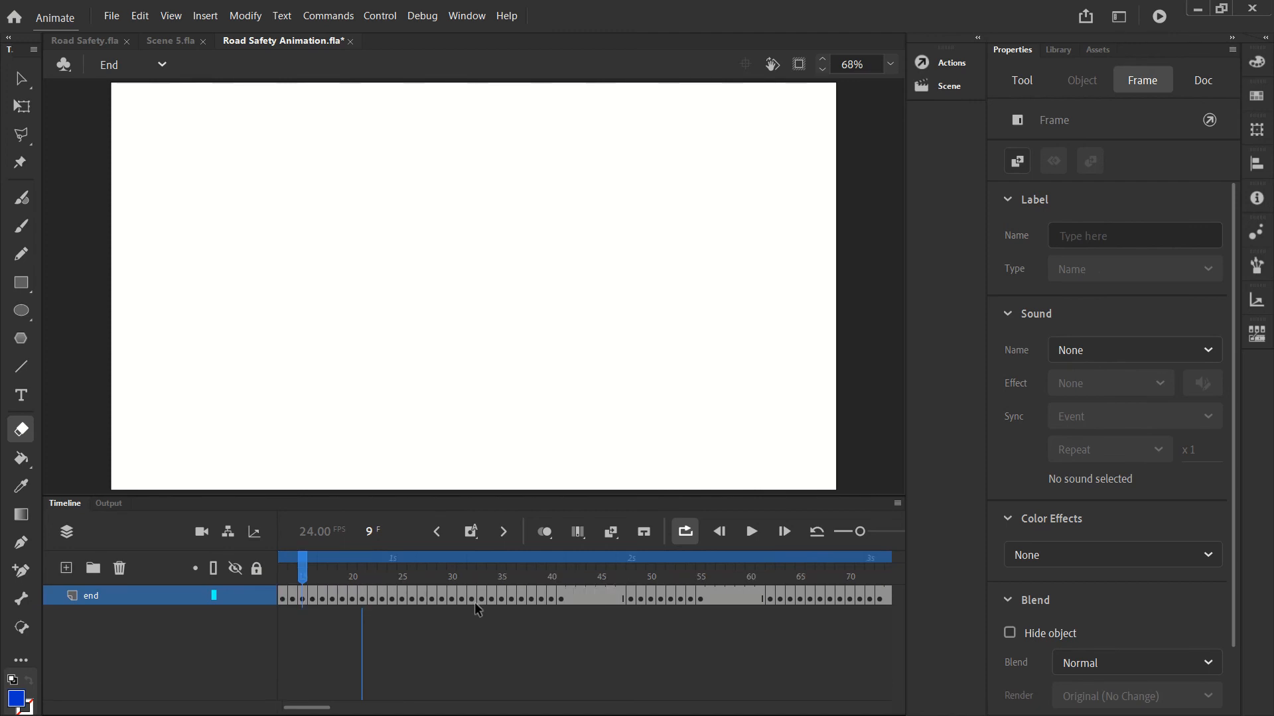
scroll(478, 598, left, 2)
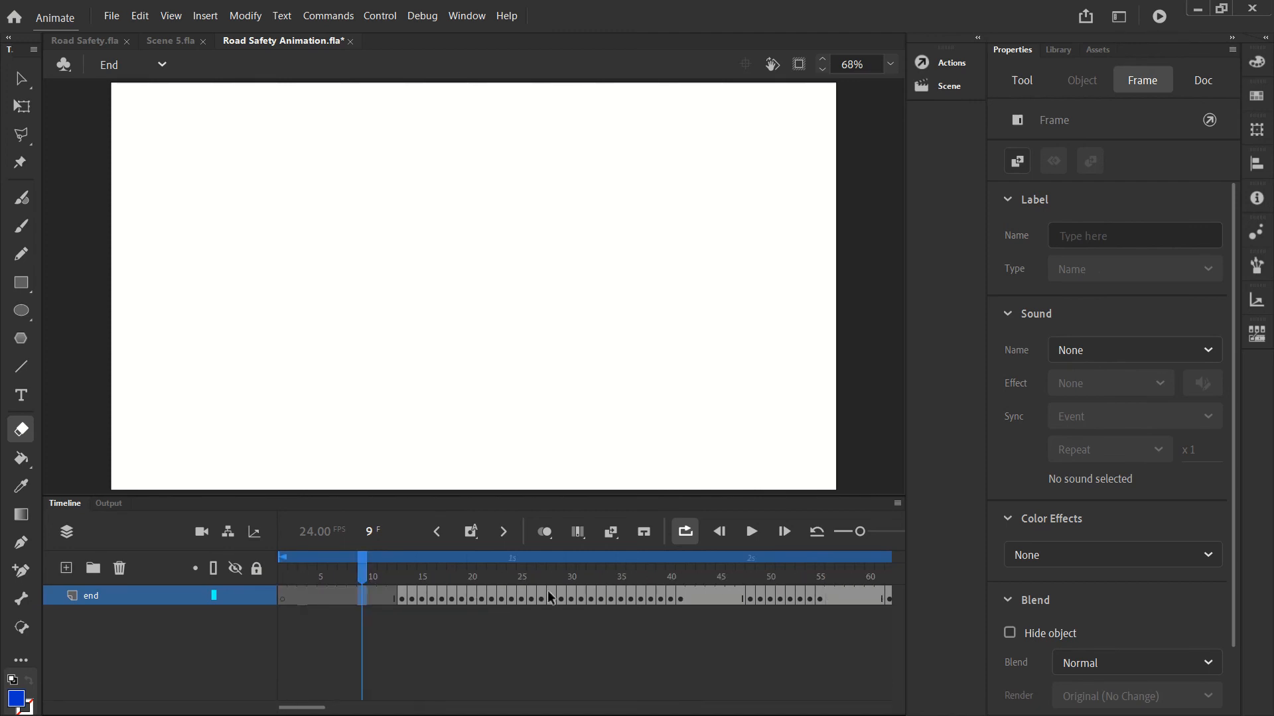
scroll(564, 589, right, 9)
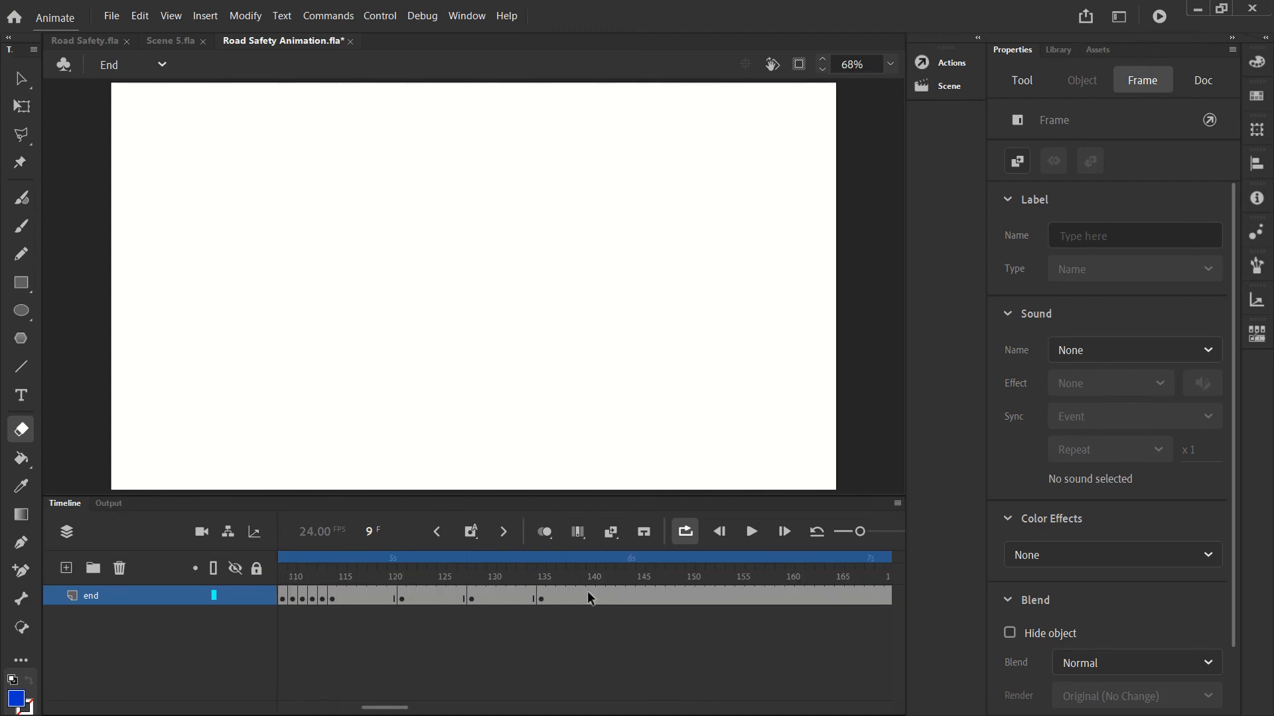
click(332, 596)
scroll(309, 594, left, 3)
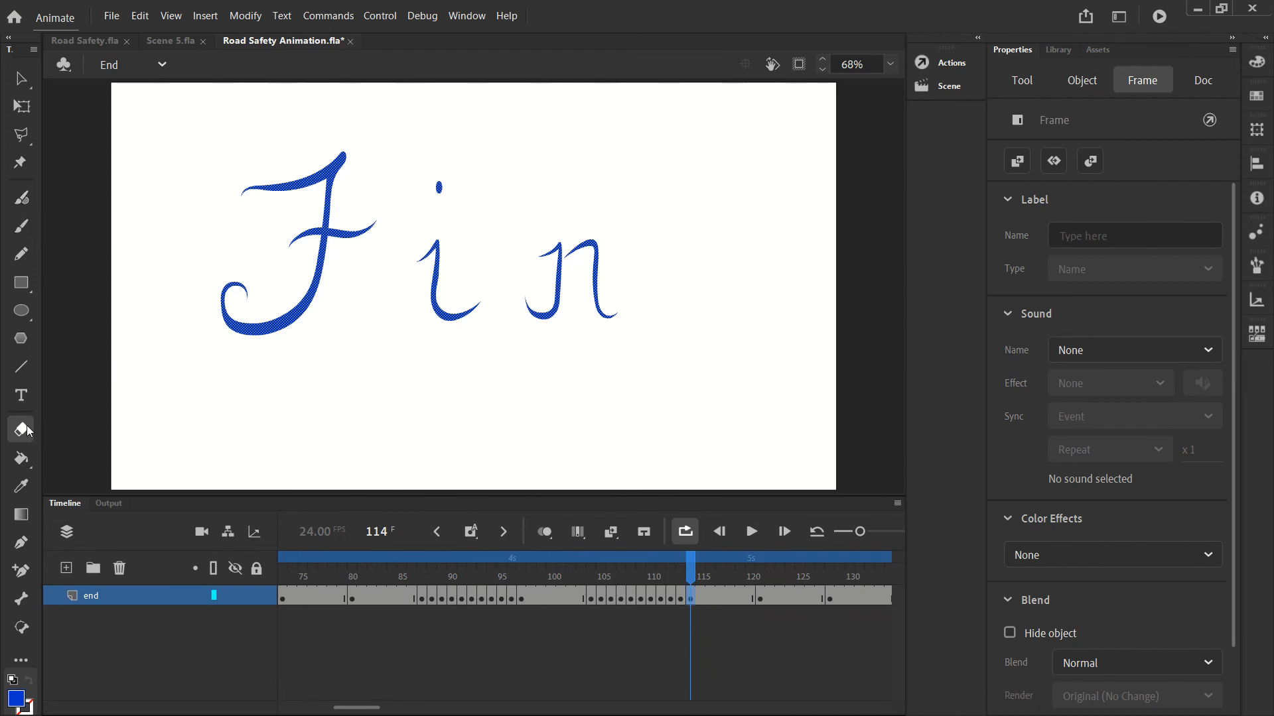
scroll(337, 597, left, 6)
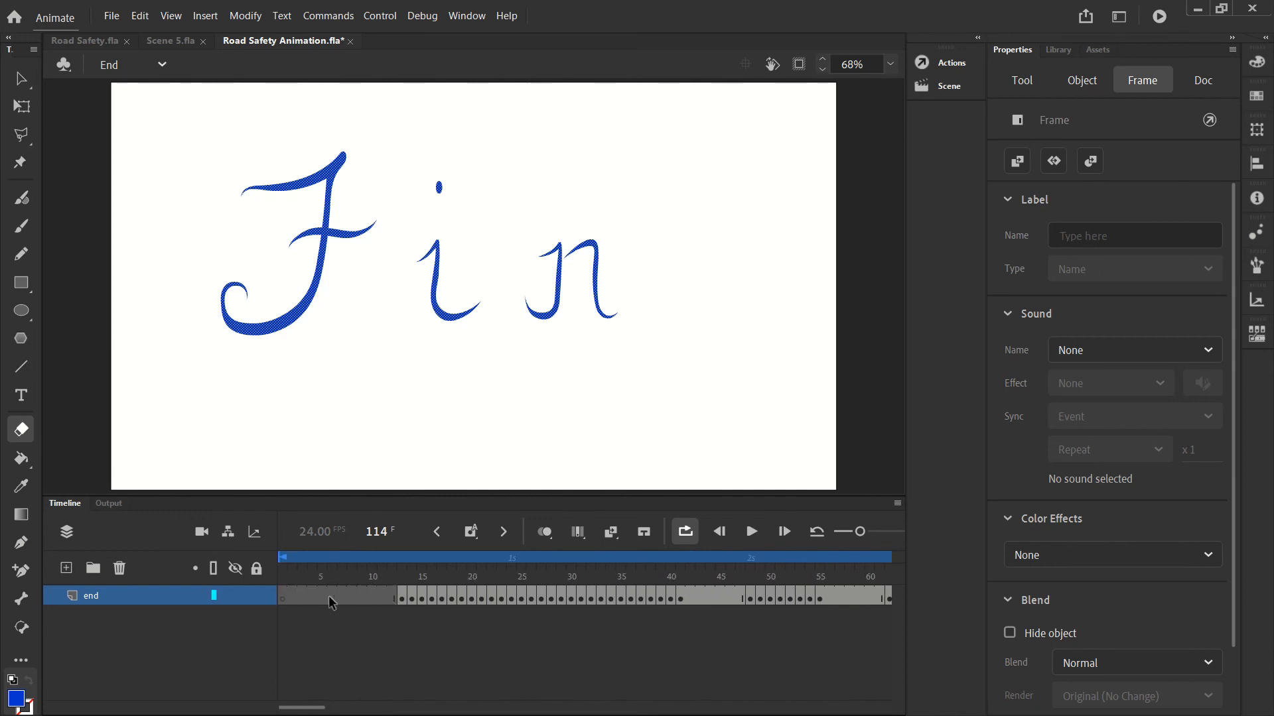
click(289, 591)
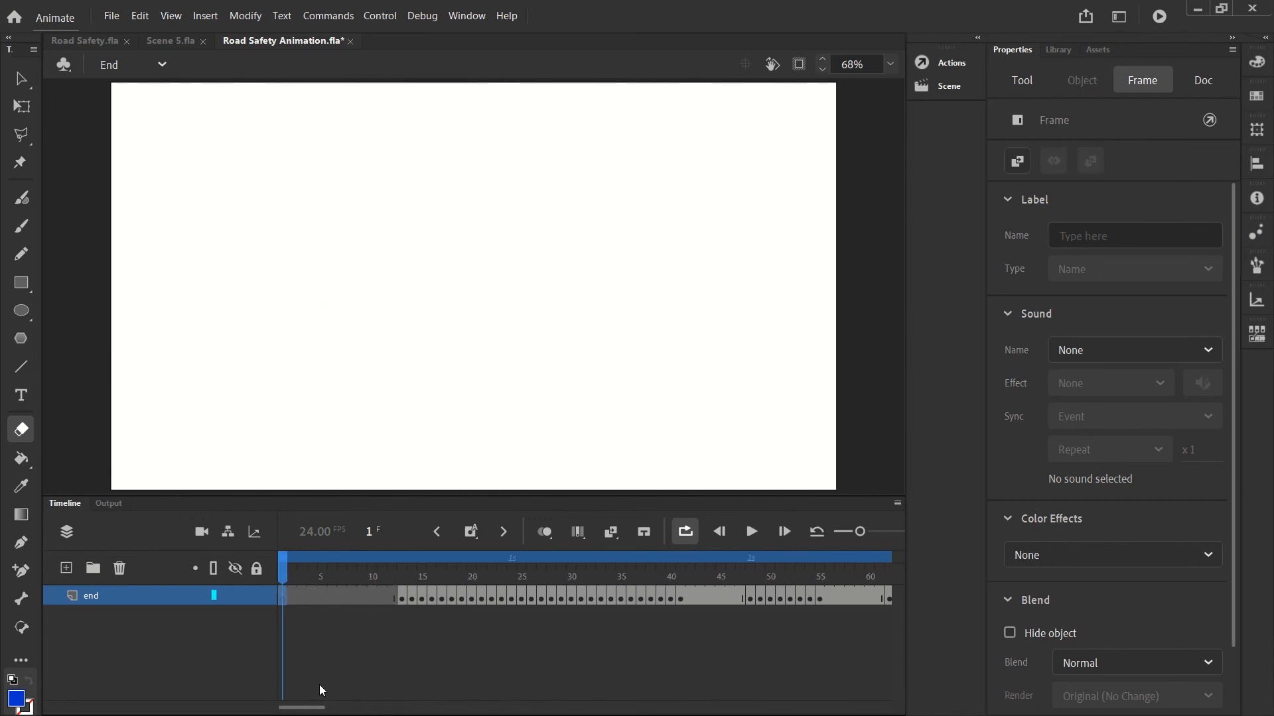
Lock the end layer.
click(420, 593)
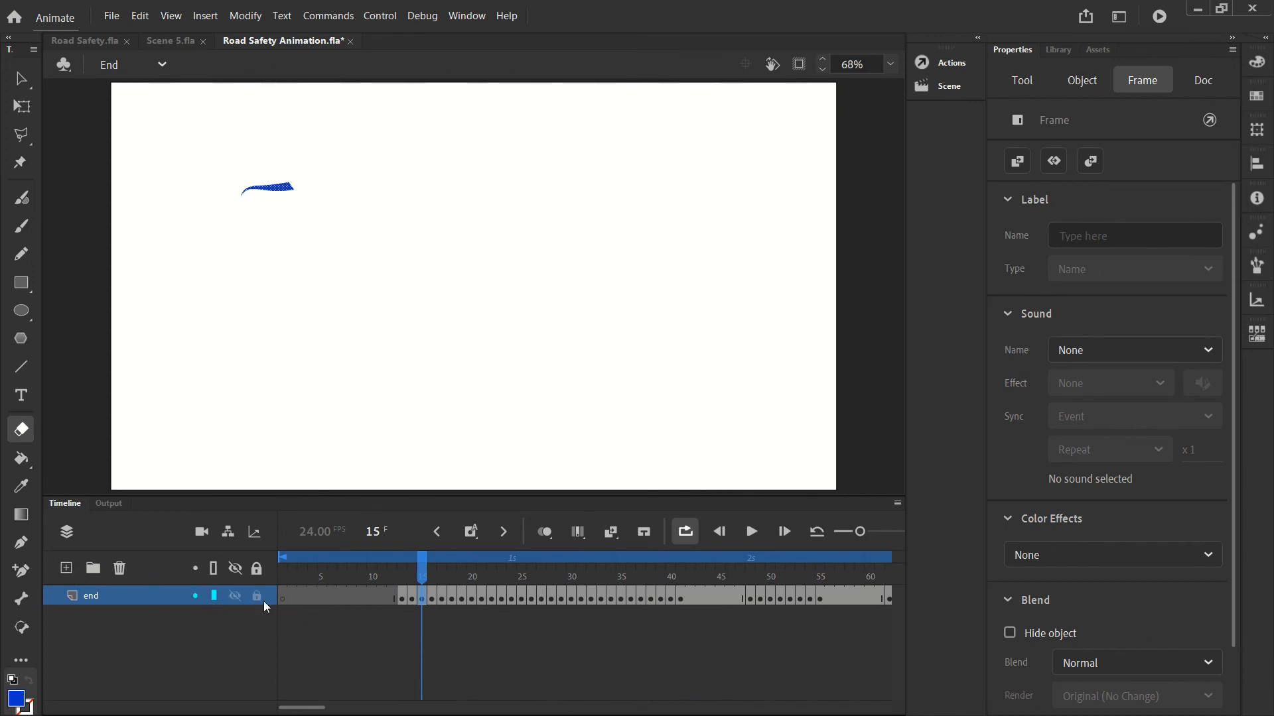
click(275, 647)
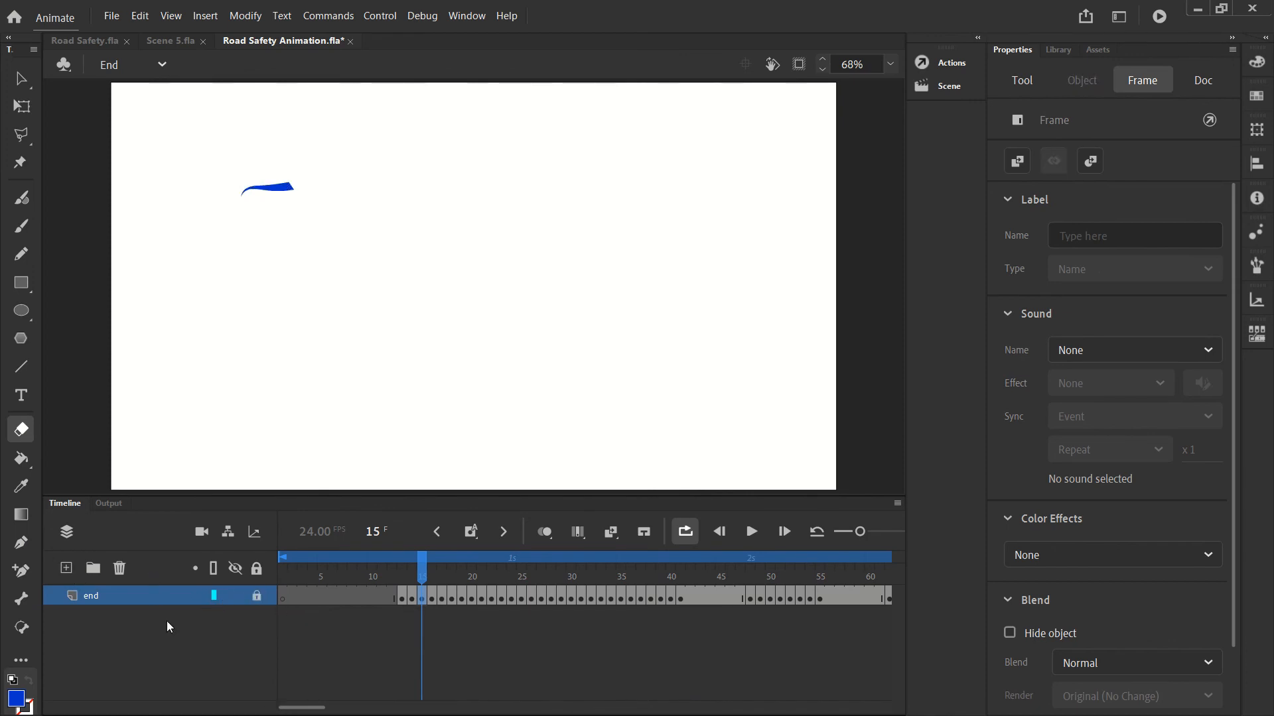
Add a layer named background beneath the end layer and go to its first frame.
click(67, 569)
double_click(114, 596)
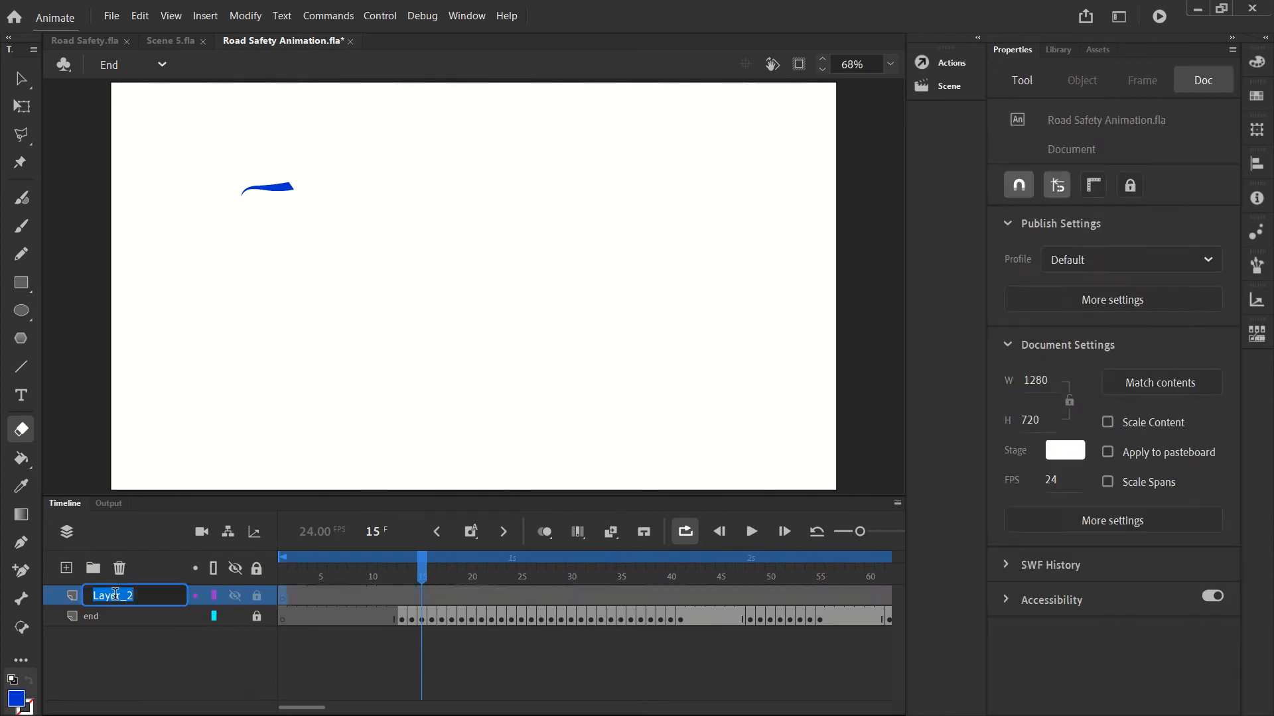
text(background)
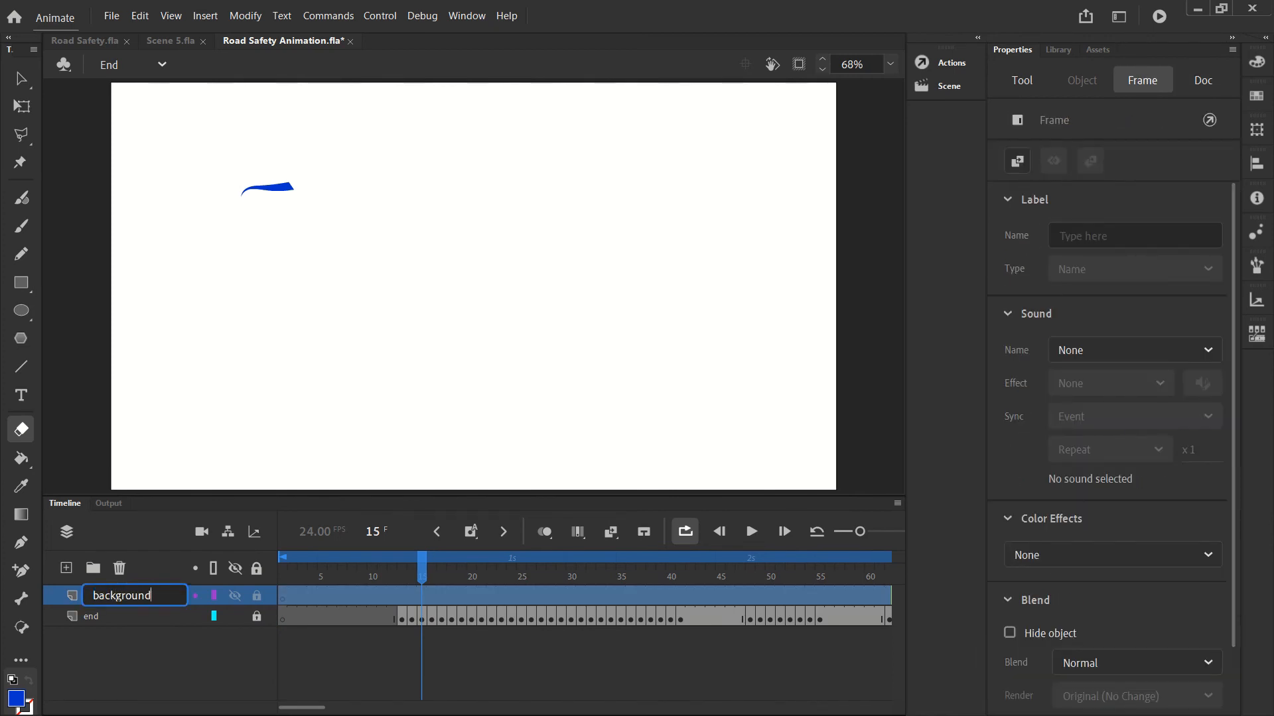
key(Return)
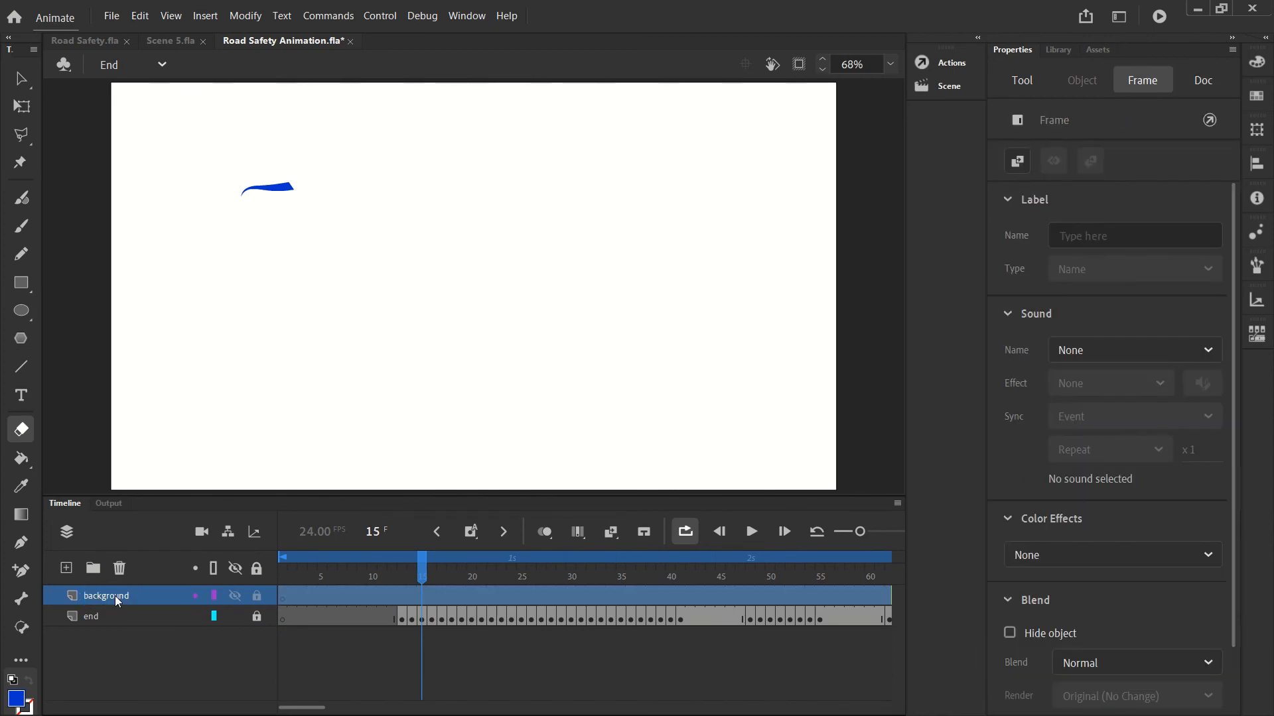
drag(114, 596, 102, 627)
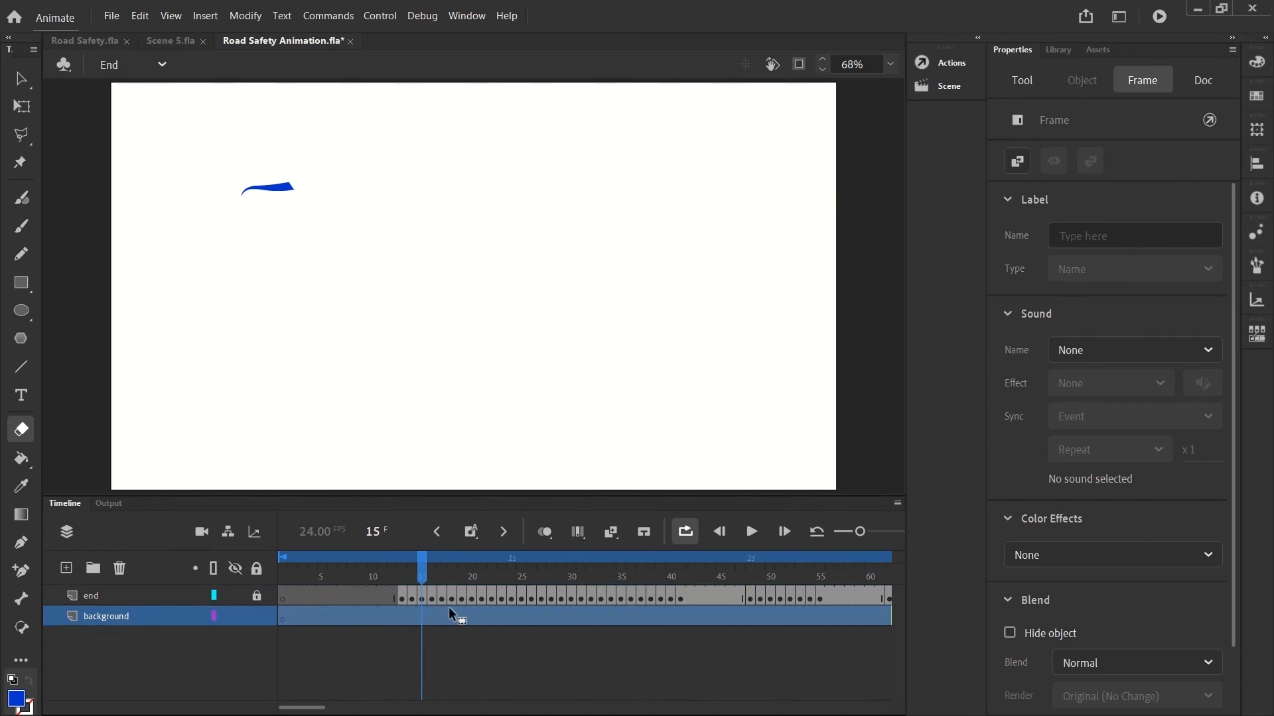
click(281, 617)
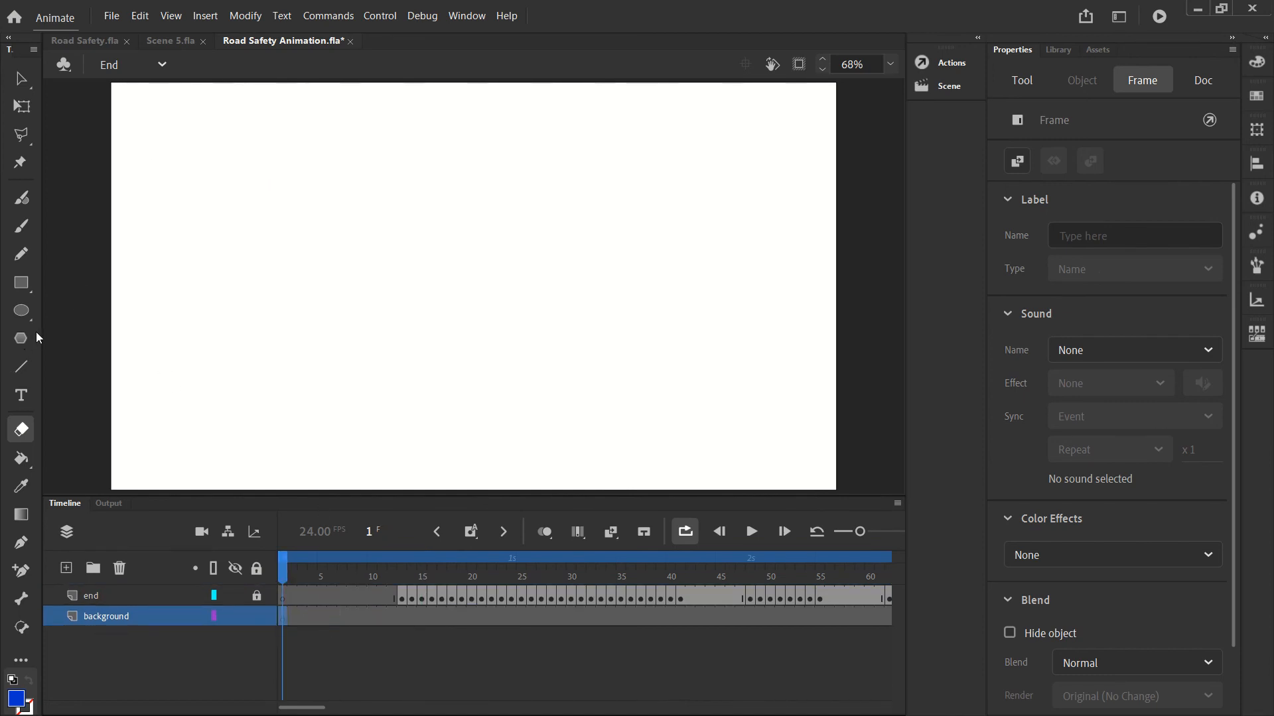
Draw a pale yellow rectangle without a stroke over the entire stage on the background layer's first frame.
click(21, 283)
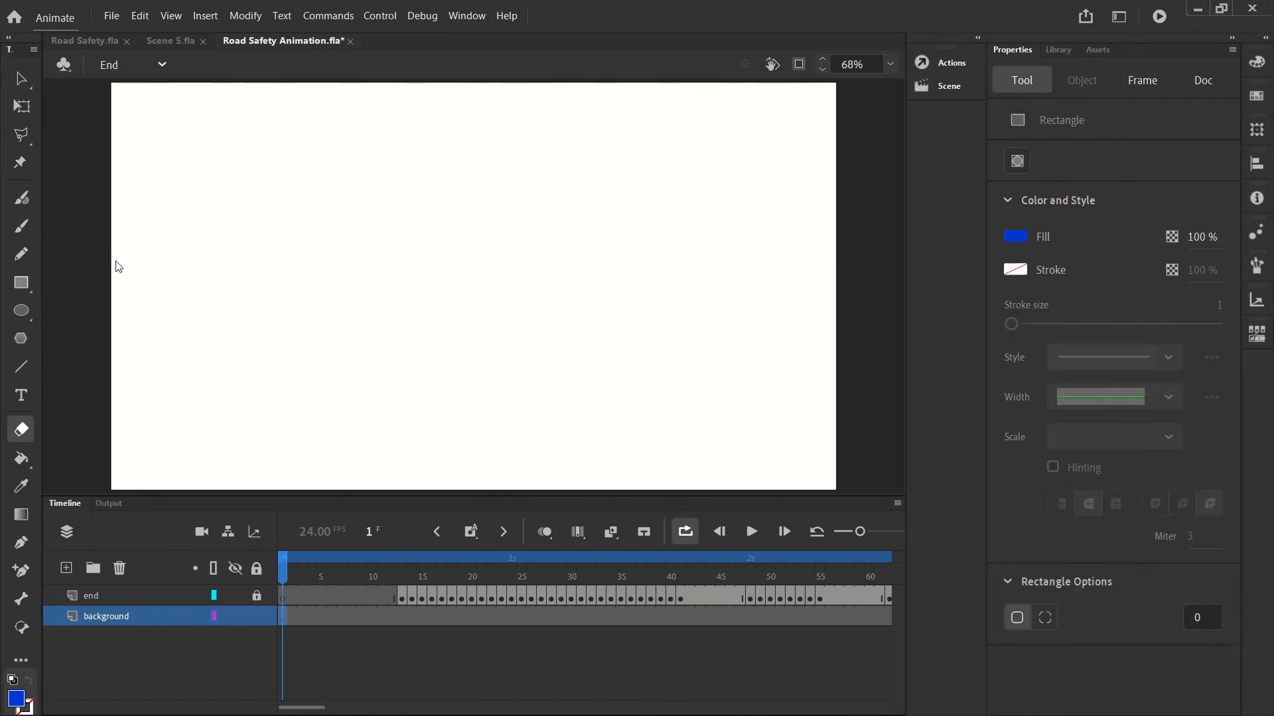
click(890, 63)
click(912, 155)
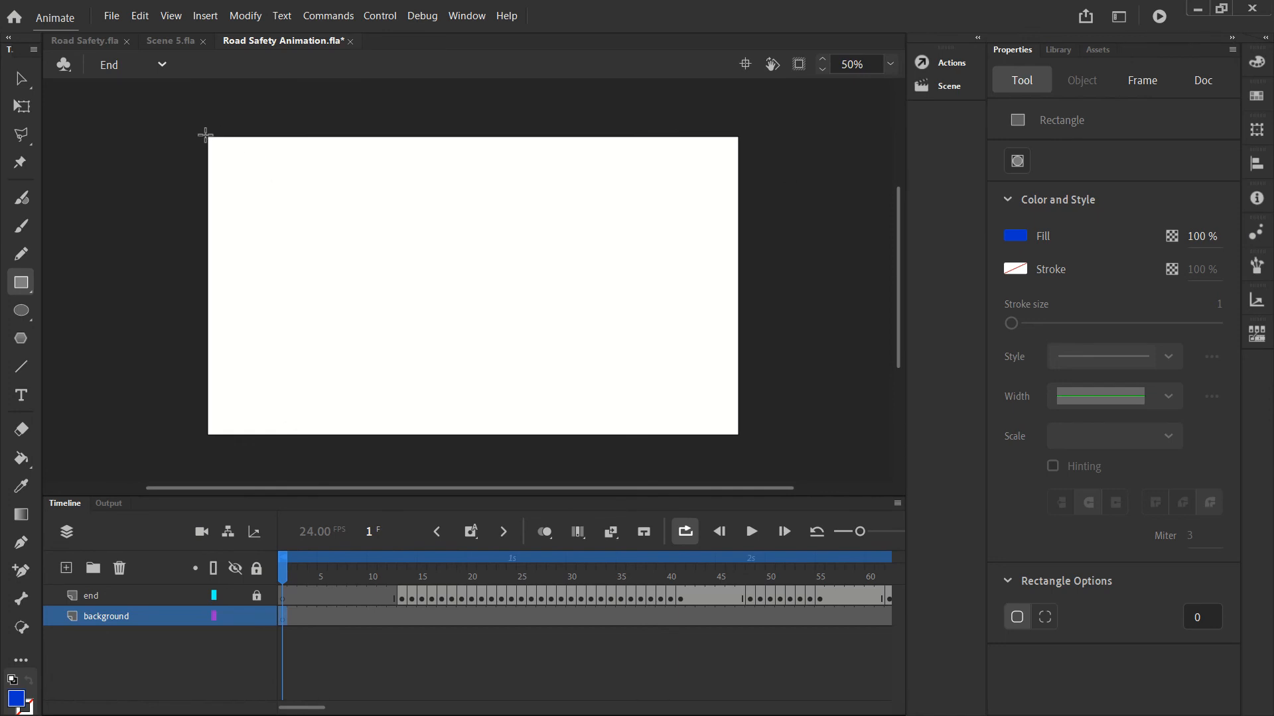
click(1020, 240)
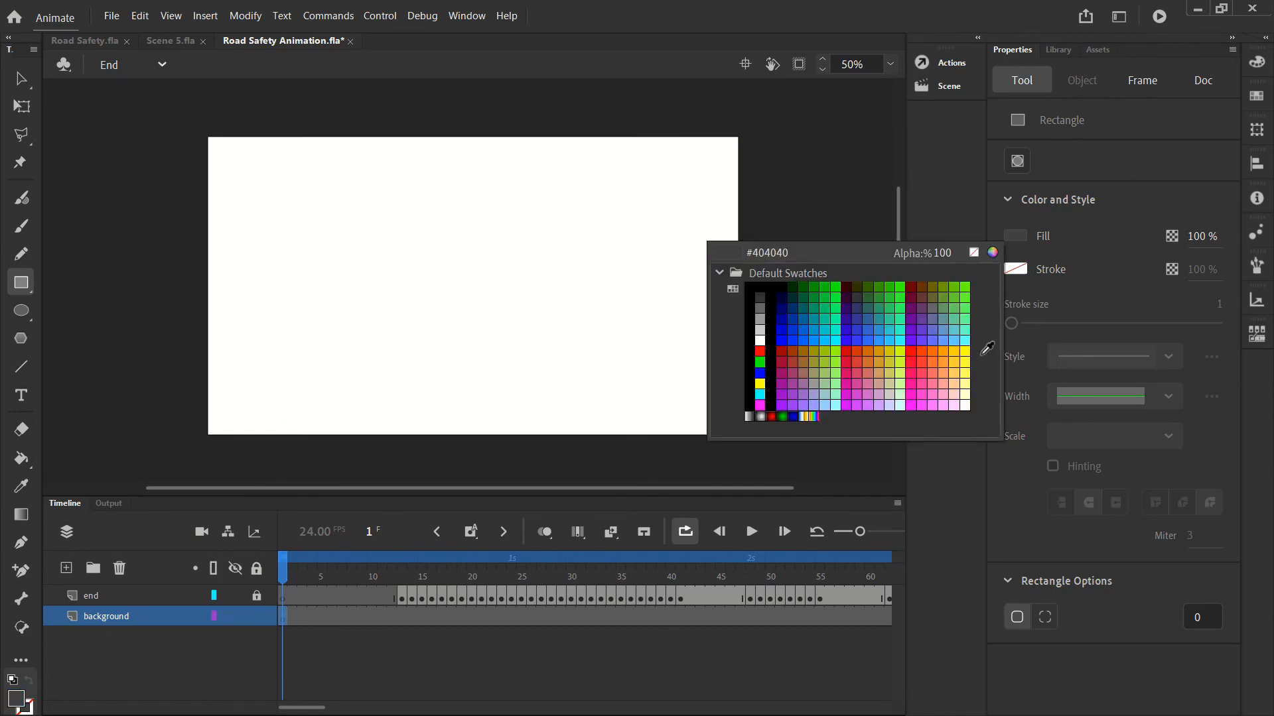
click(965, 393)
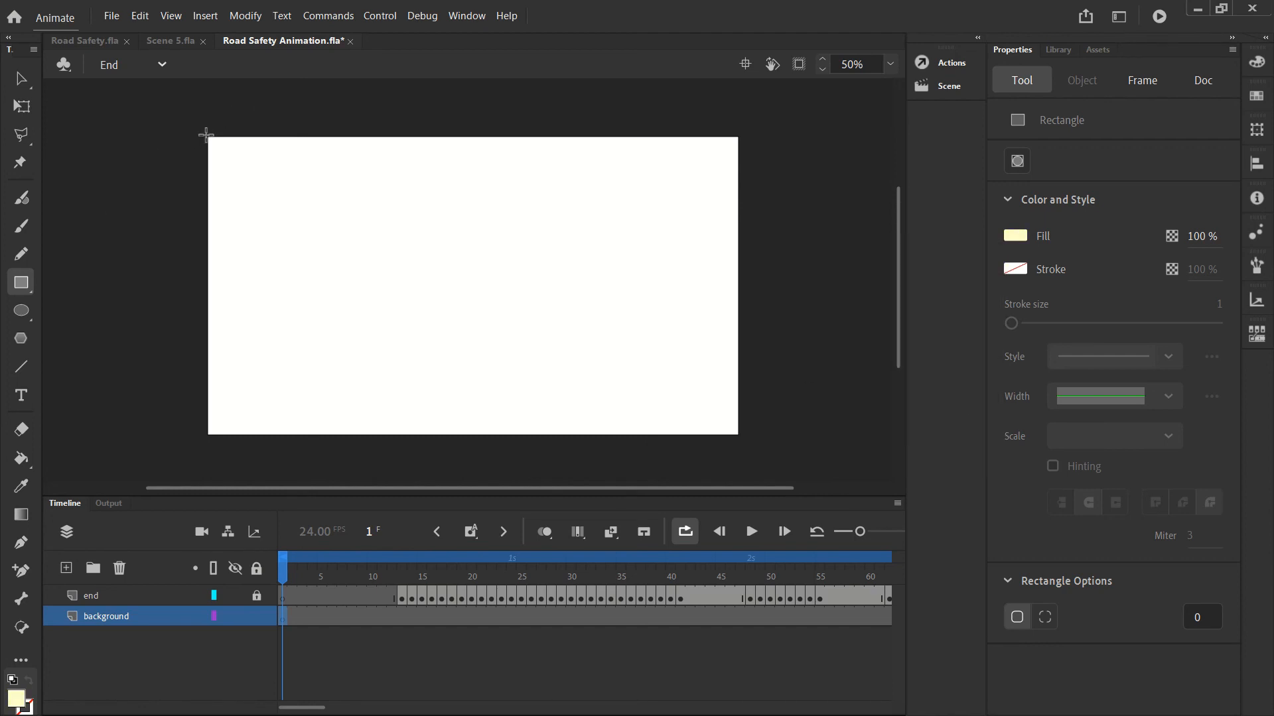
drag(206, 135, 741, 437)
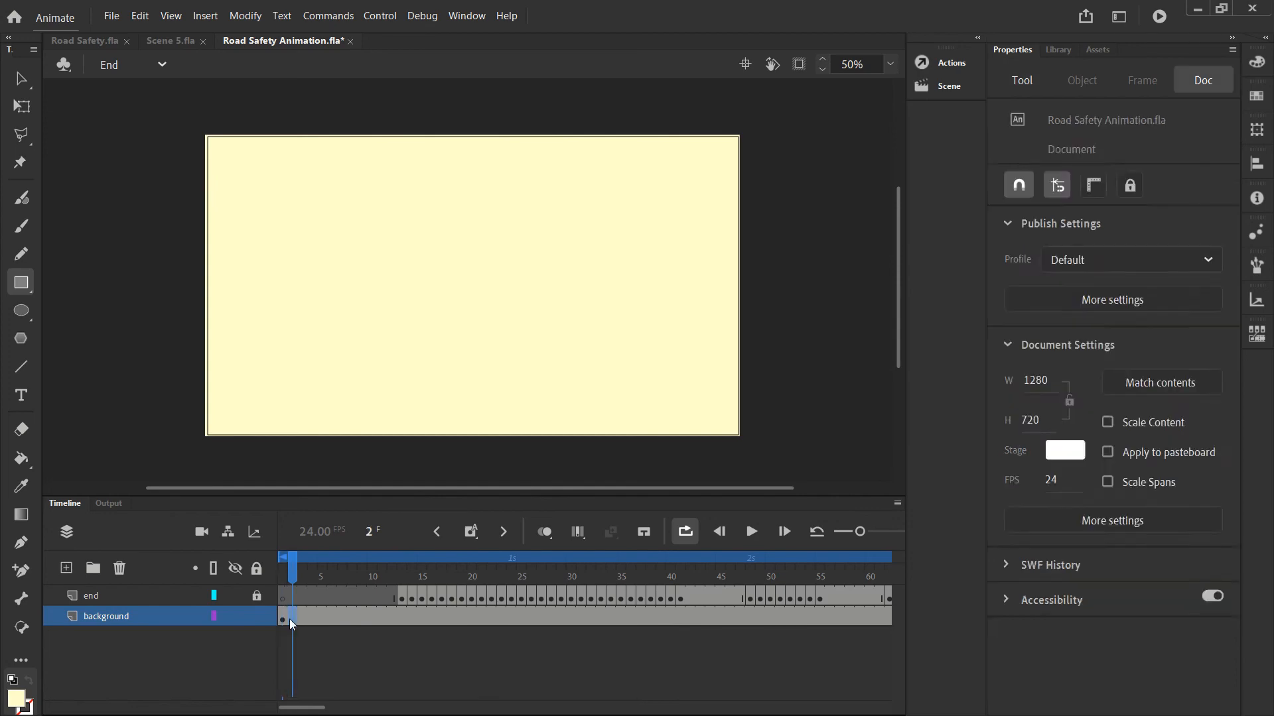
Examine how far the background layer's frames extend along the timeline compared with the end layer, and return to frame 1.
drag(289, 617, 354, 614)
scroll(611, 619, right, 3)
scroll(611, 620, right, 10)
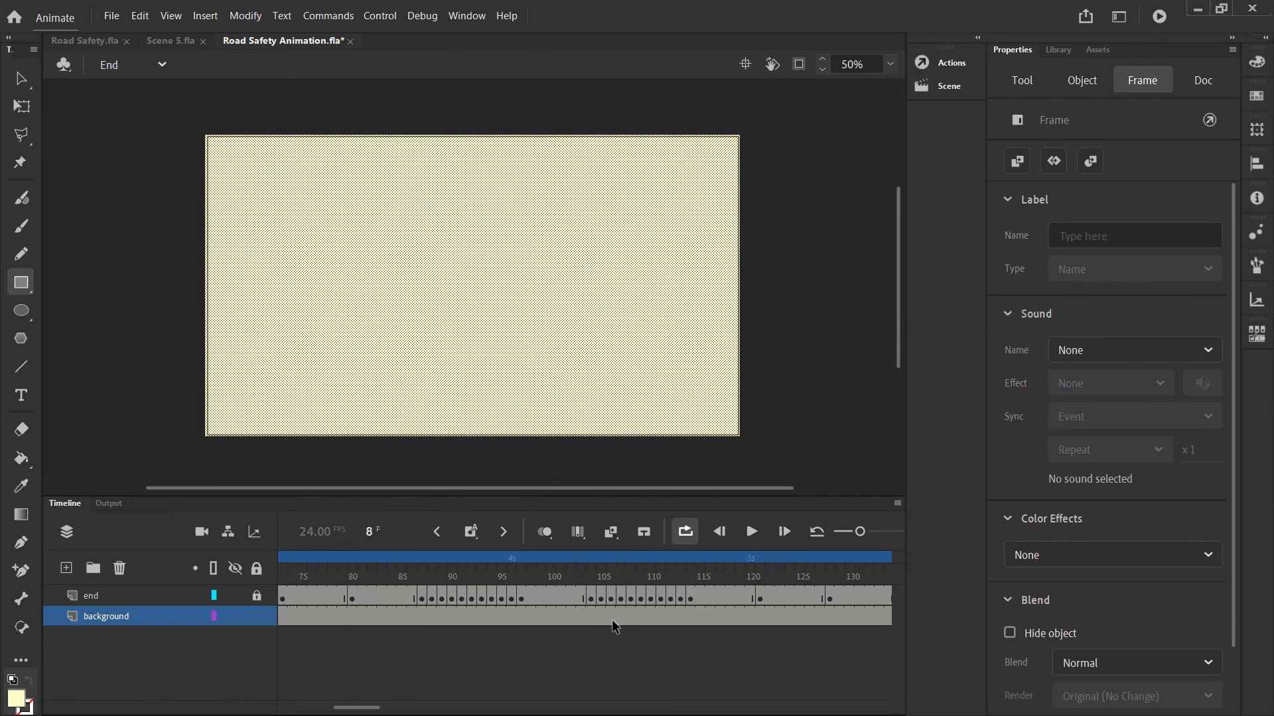
scroll(529, 616, left, 2)
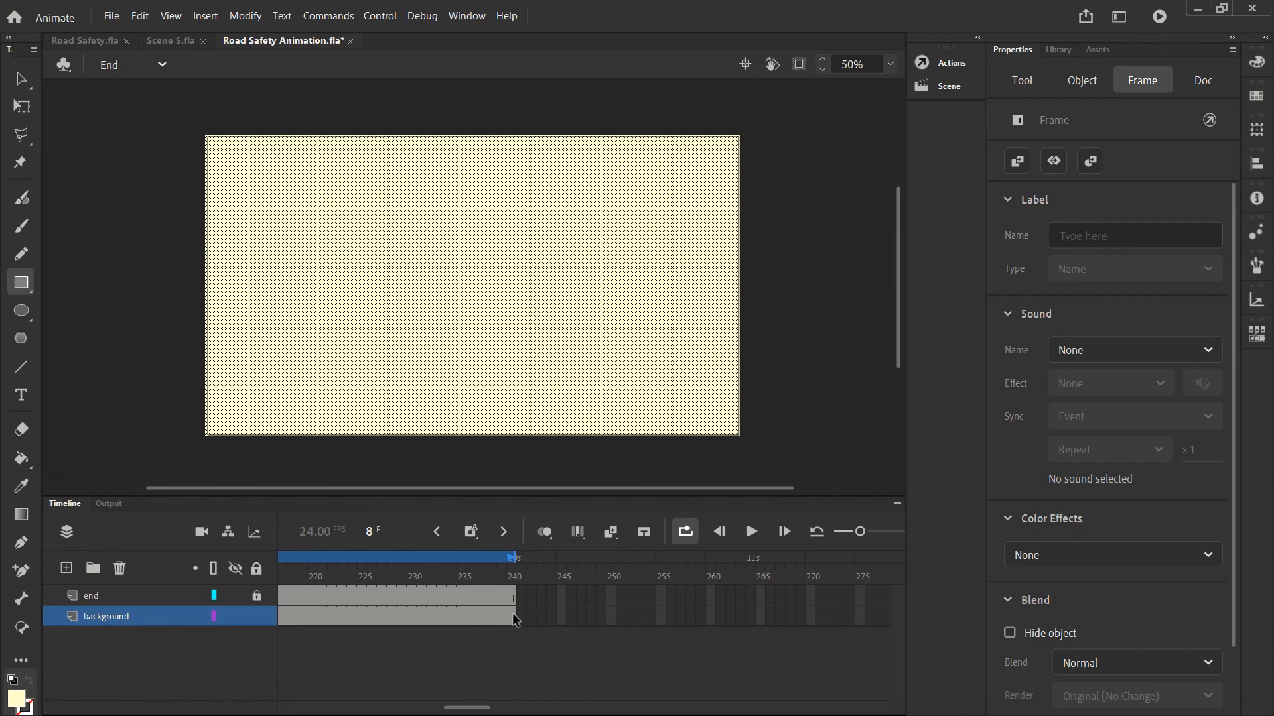
scroll(505, 614, left, 15)
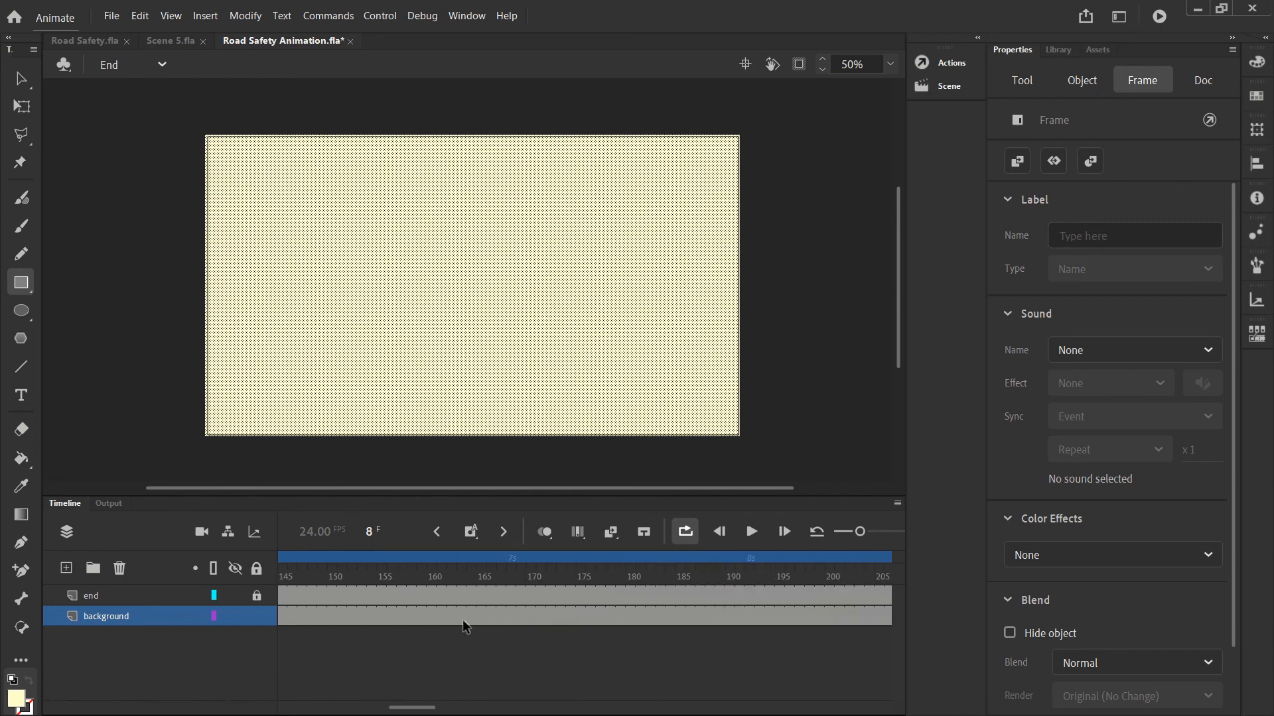
scroll(463, 622, left, 20)
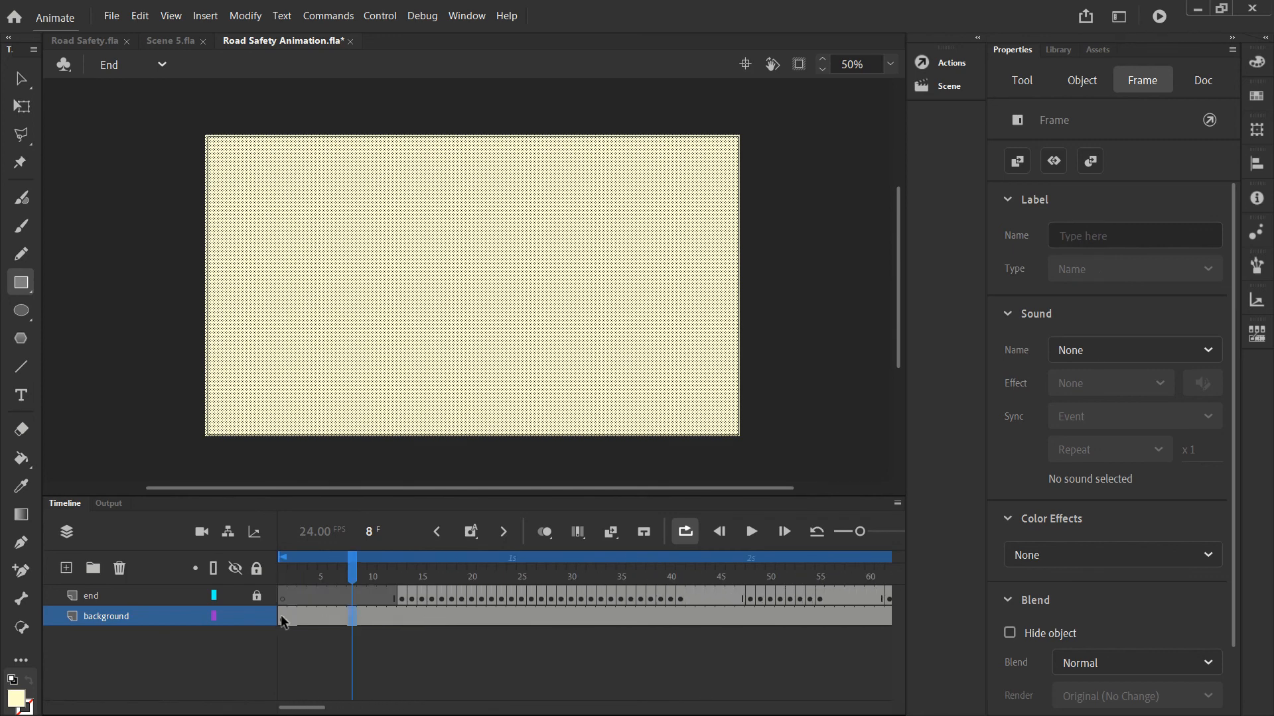
click(281, 616)
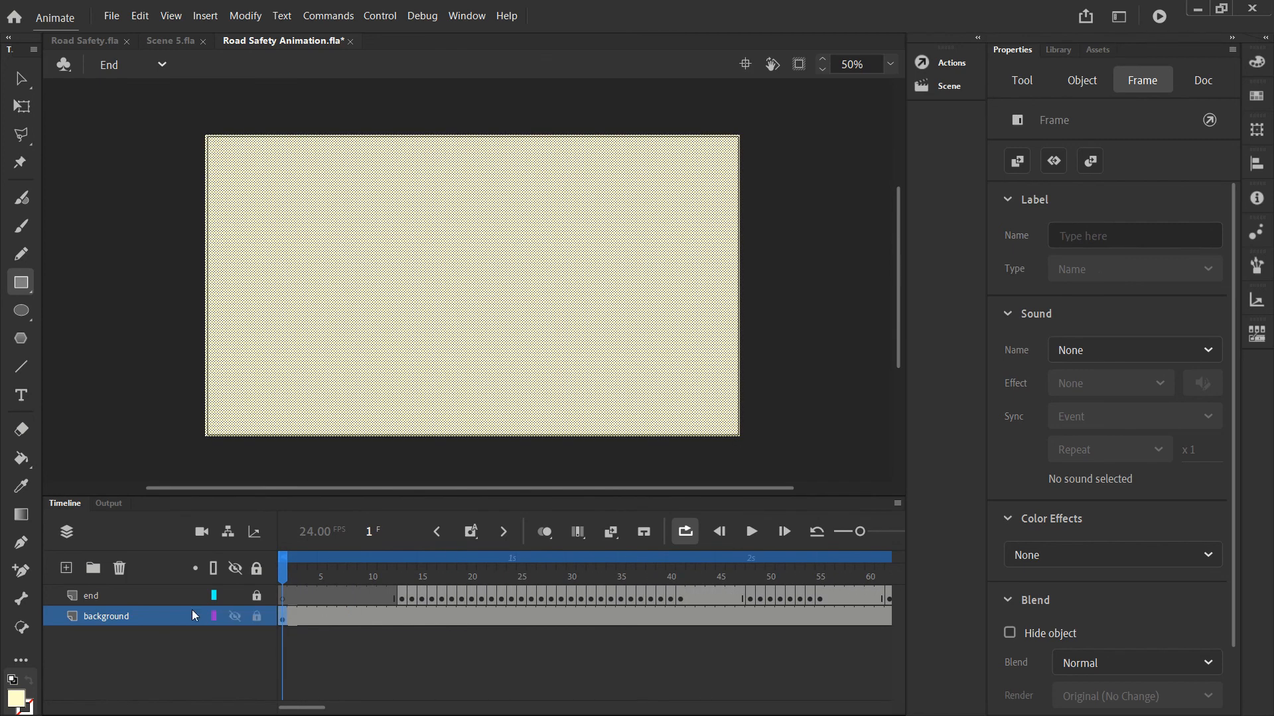
Lock the background layer and make the end layer active.
click(258, 616)
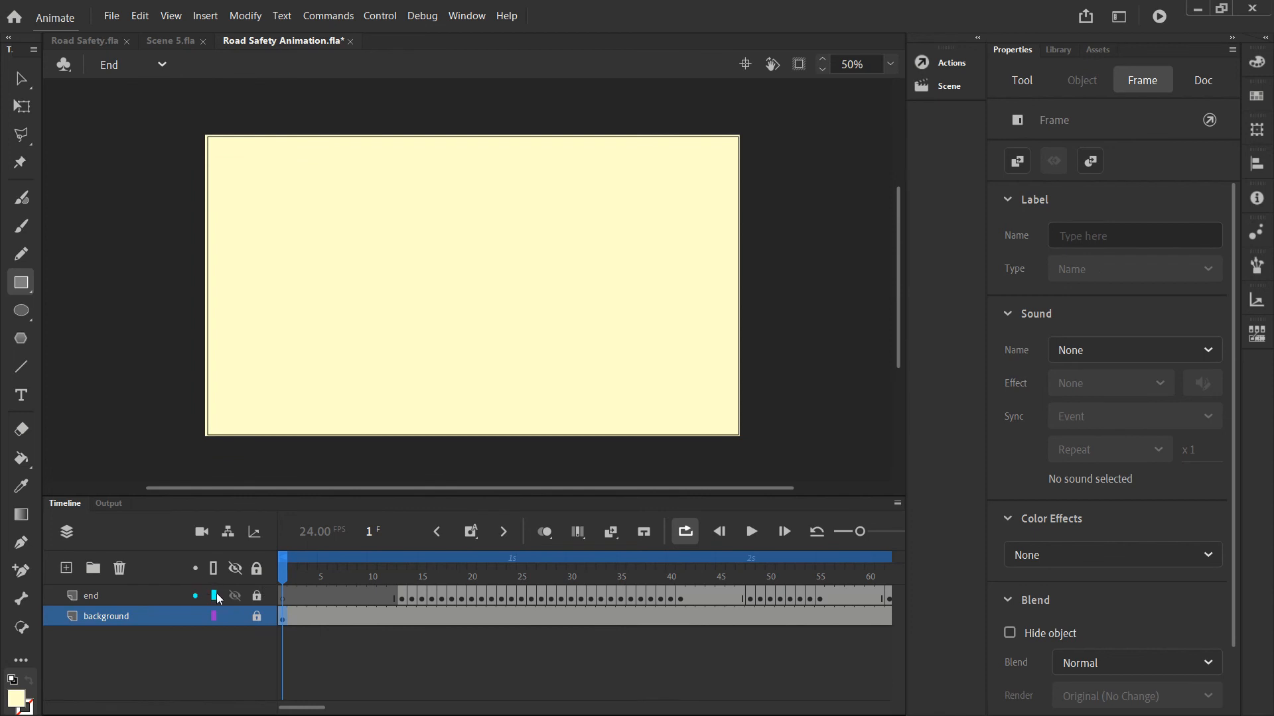
click(196, 596)
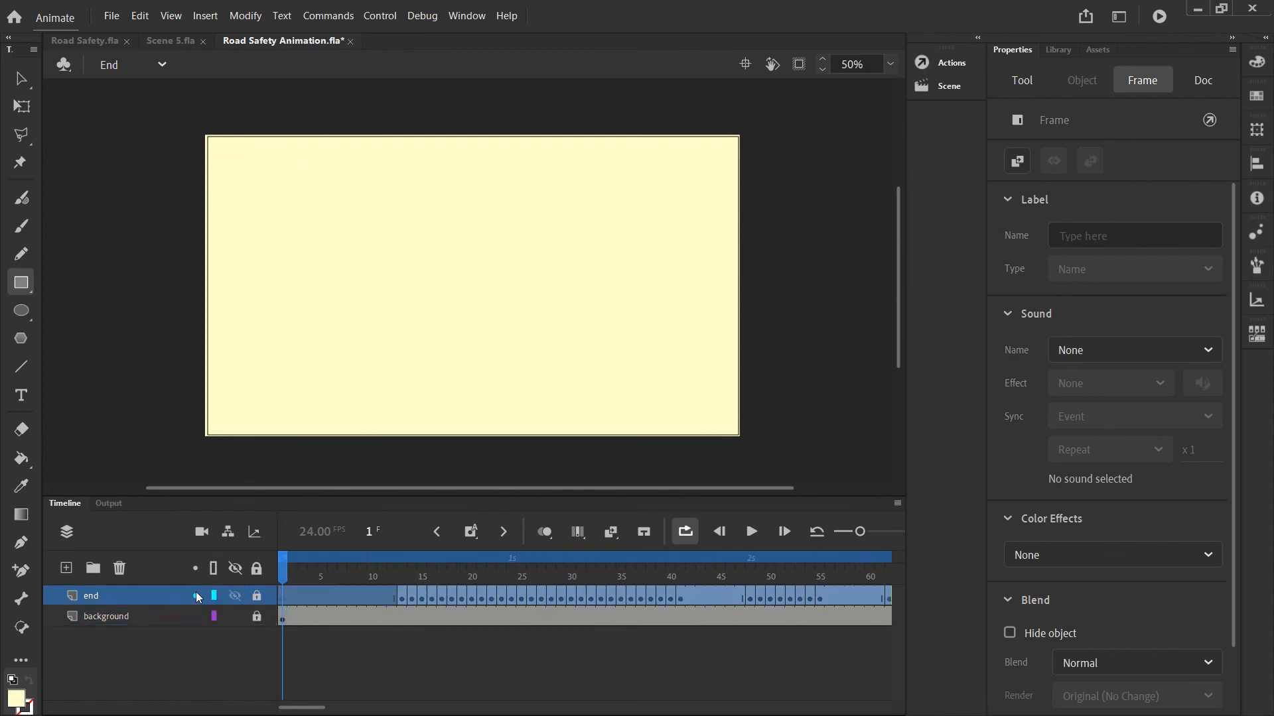
click(302, 595)
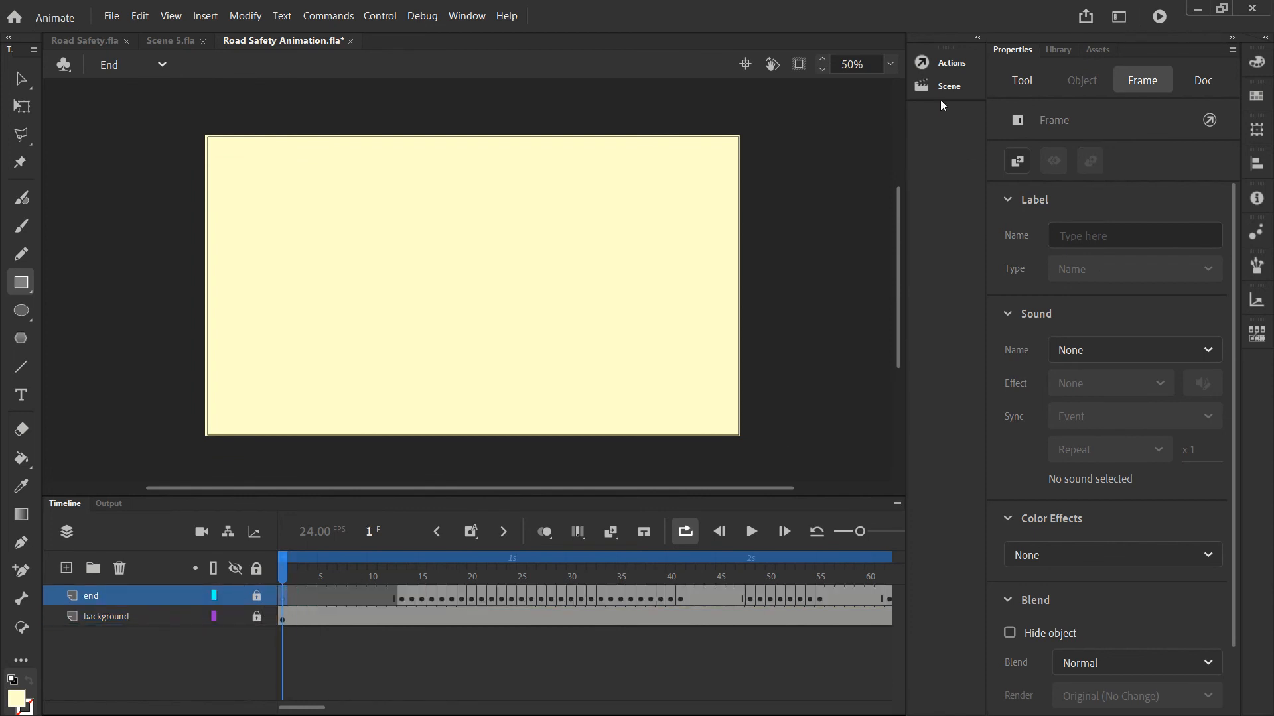
Play the End scene with its background at a fitted view, stop playback, and return to frame 1 with the Selection tool.
click(890, 63)
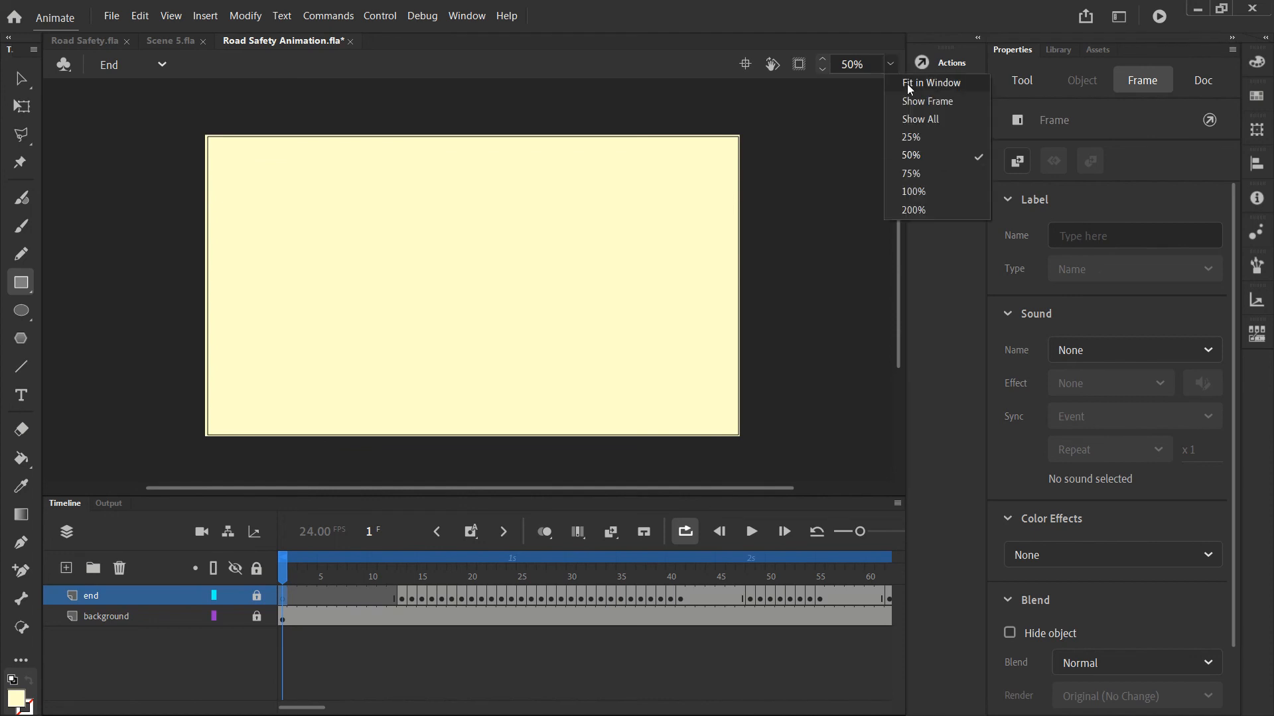
click(909, 83)
click(752, 531)
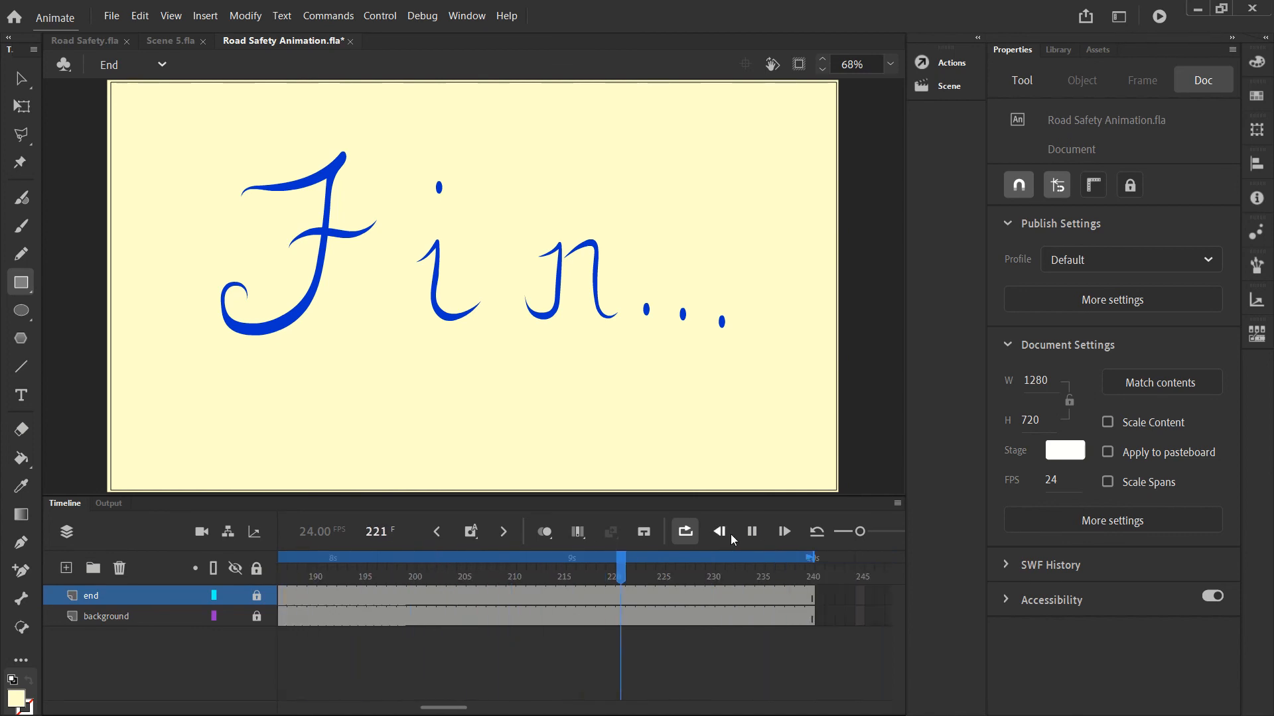
click(752, 530)
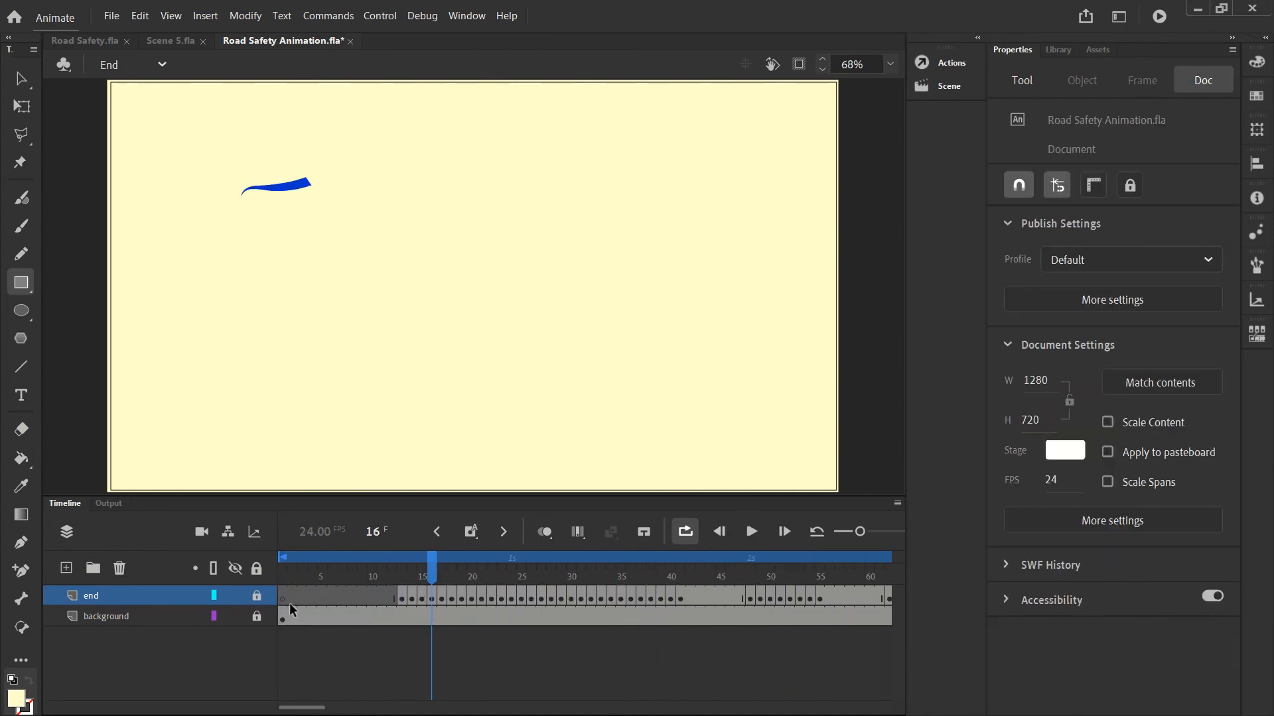
click(304, 595)
click(286, 595)
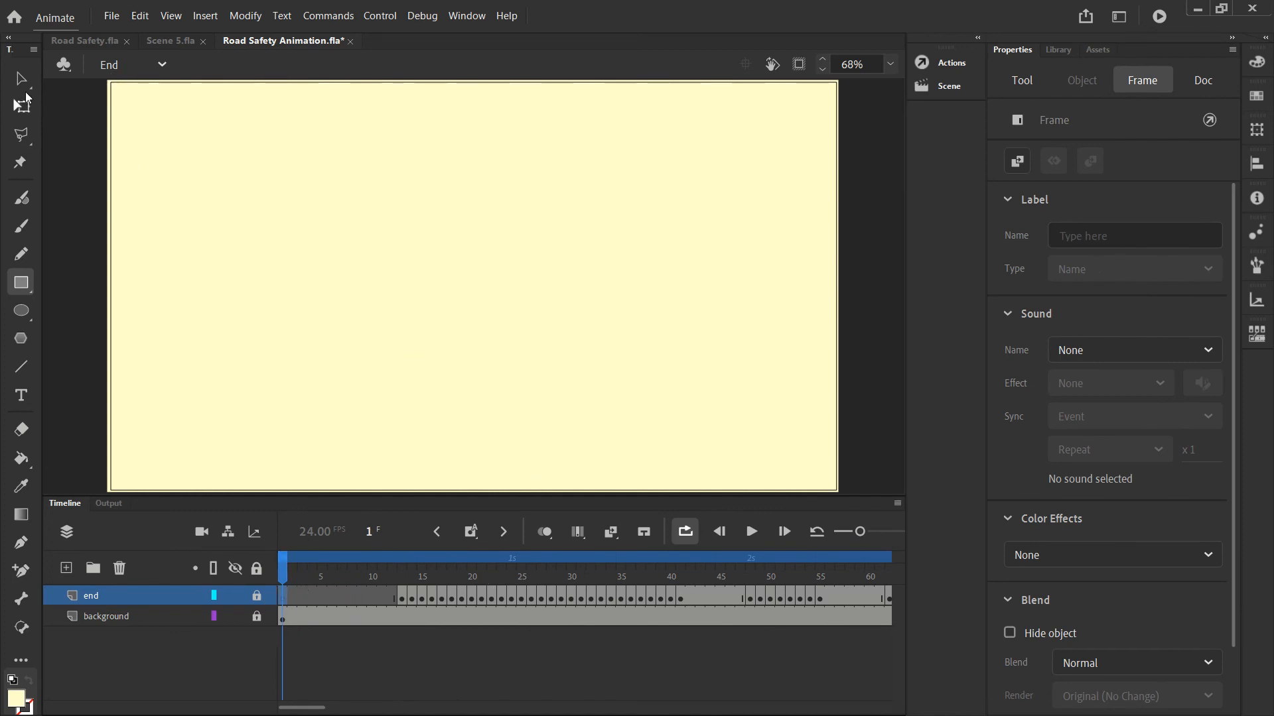
key(v)
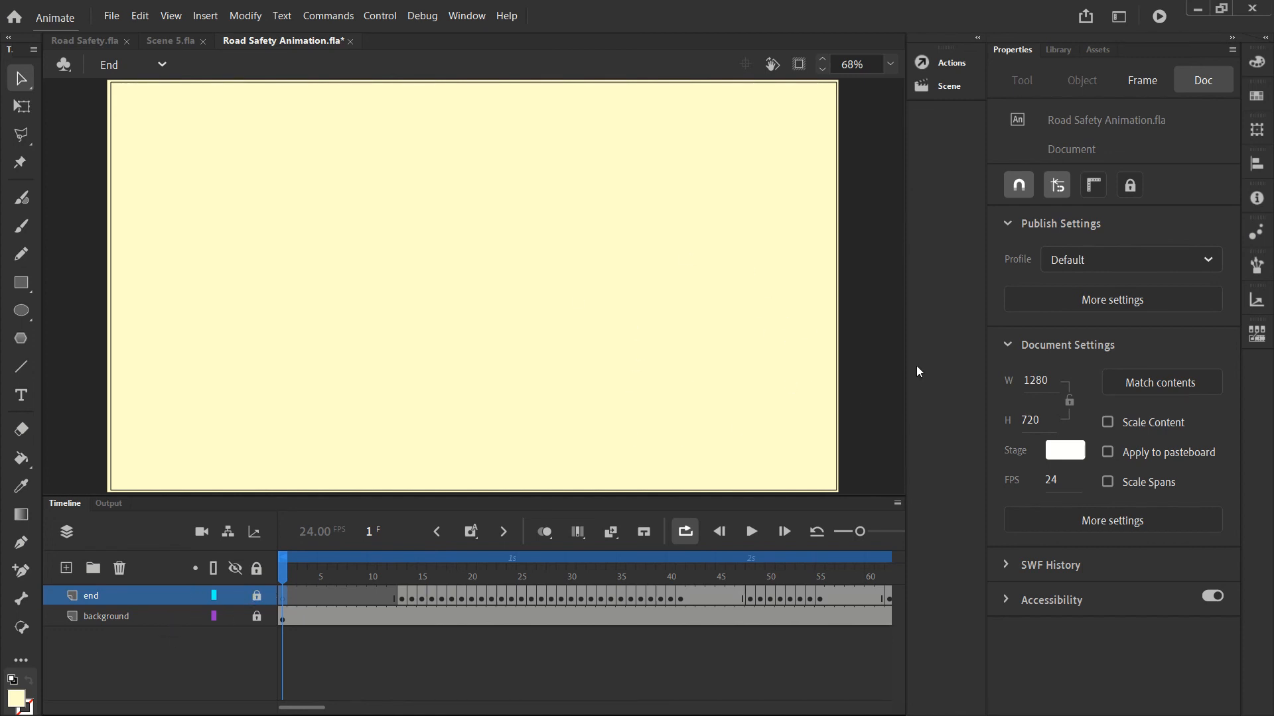
Review the scene order, watch the whole Road Safety Animation as a test movie, and close the preview.
click(958, 90)
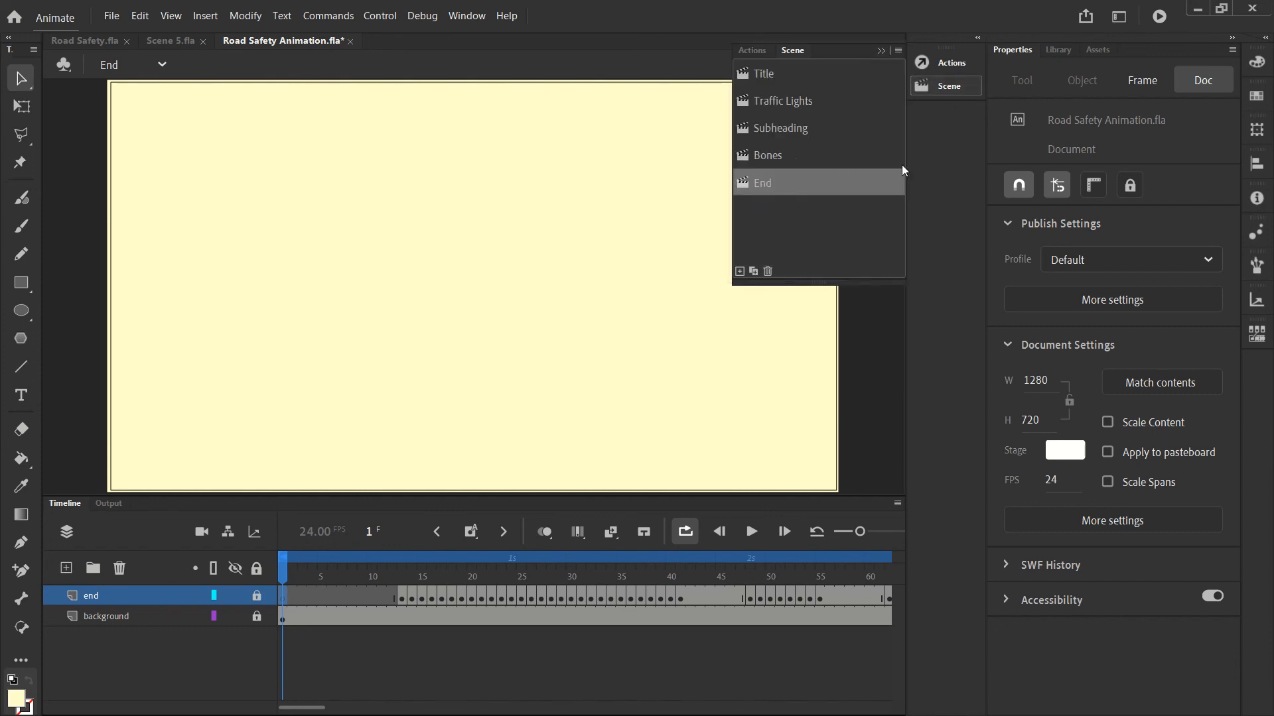
click(953, 89)
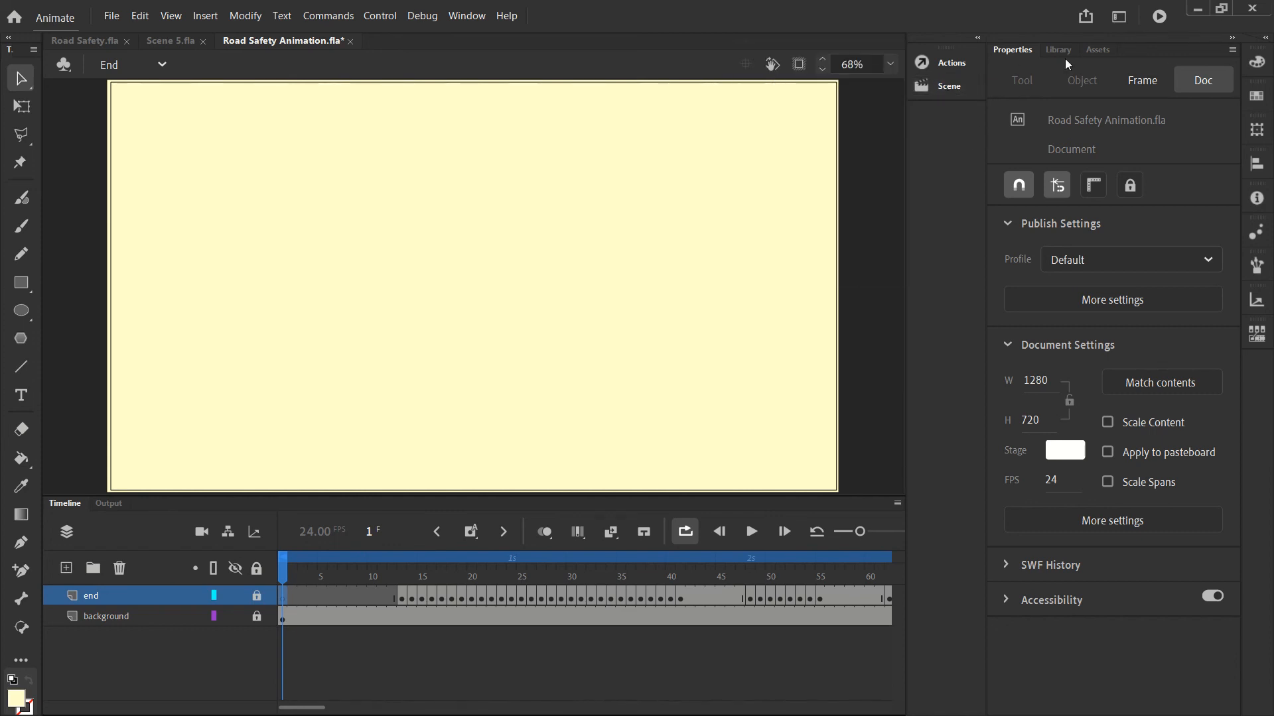
click(1166, 18)
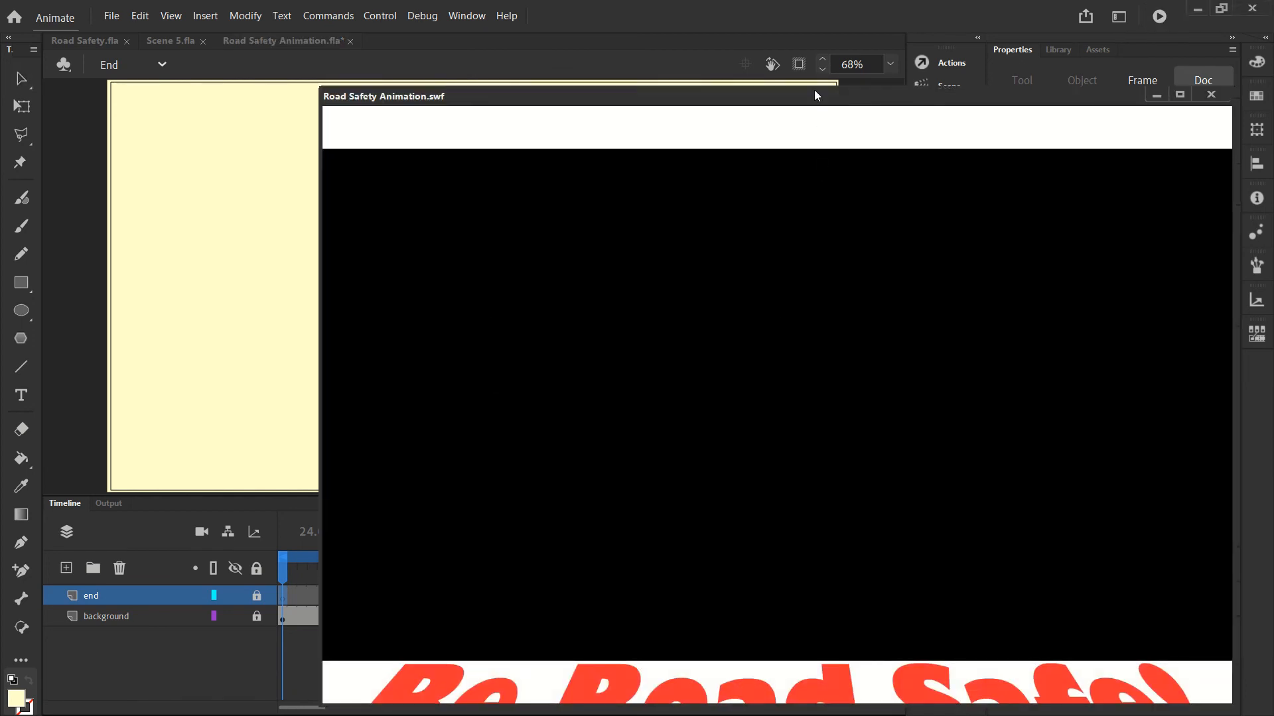
drag(813, 88, 680, 114)
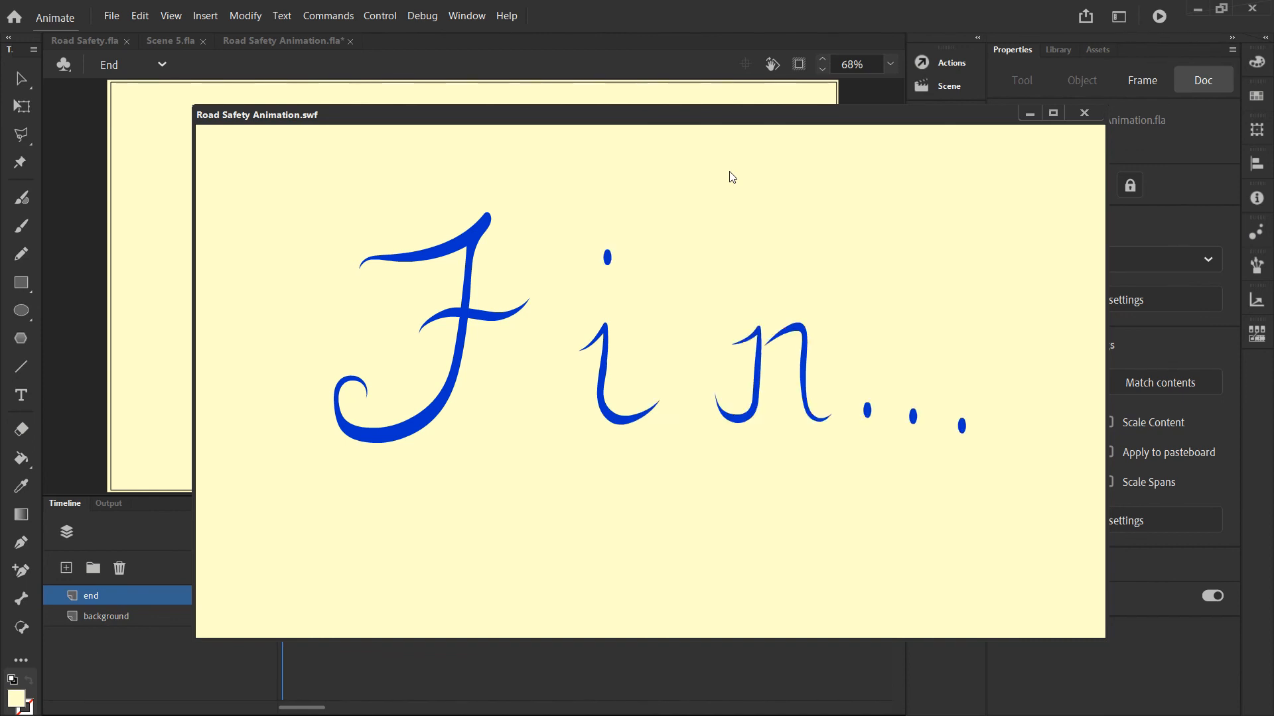
click(1084, 113)
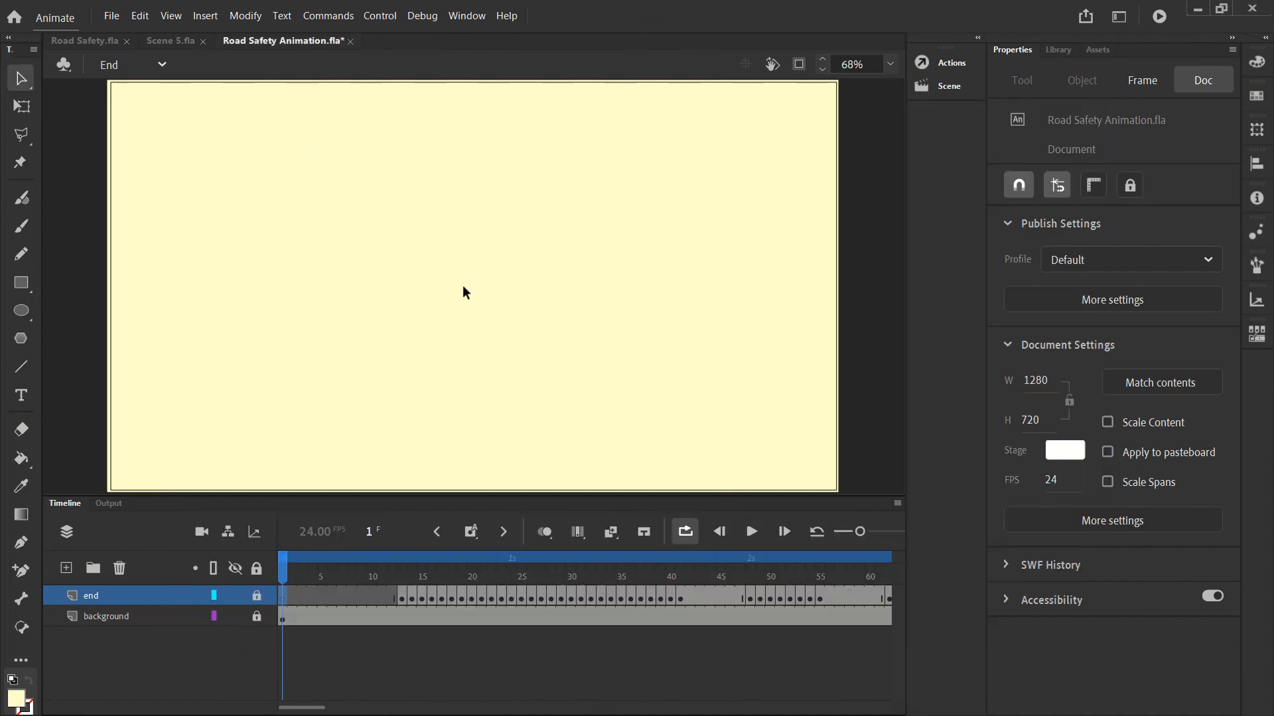
Return to the first frame of the end layer and save the Road Safety Animation file.
click(520, 595)
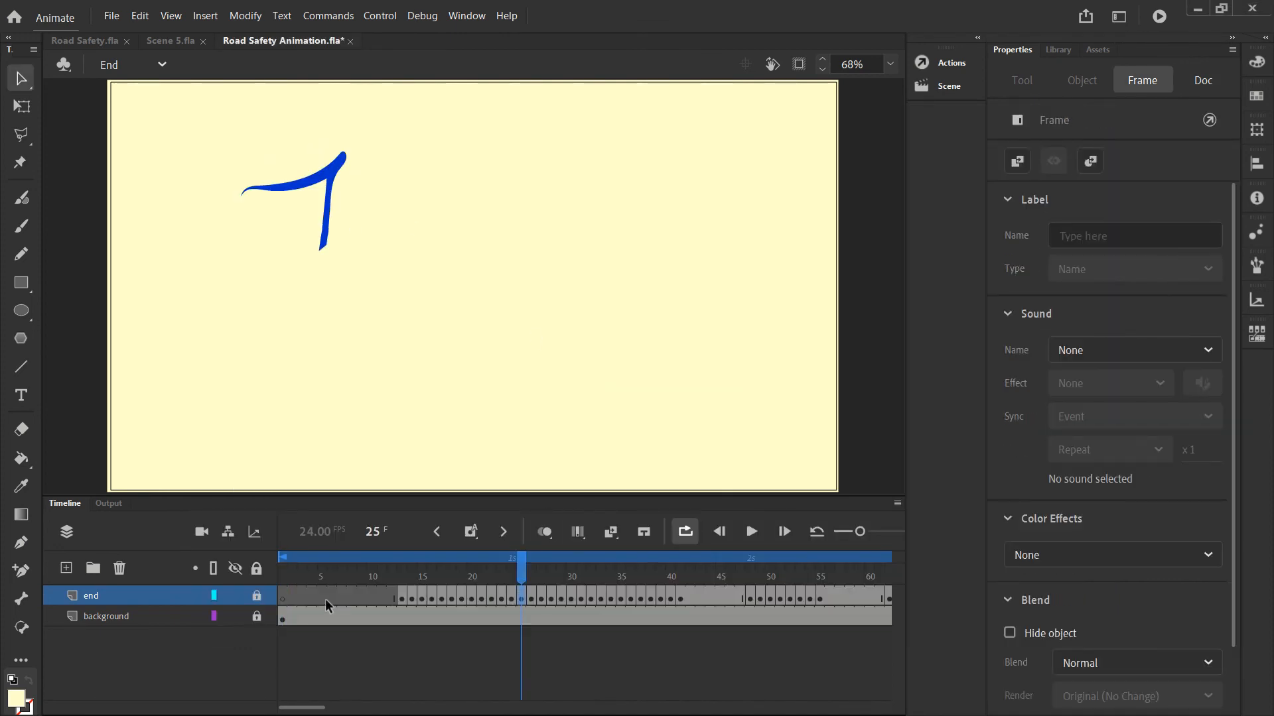
click(283, 599)
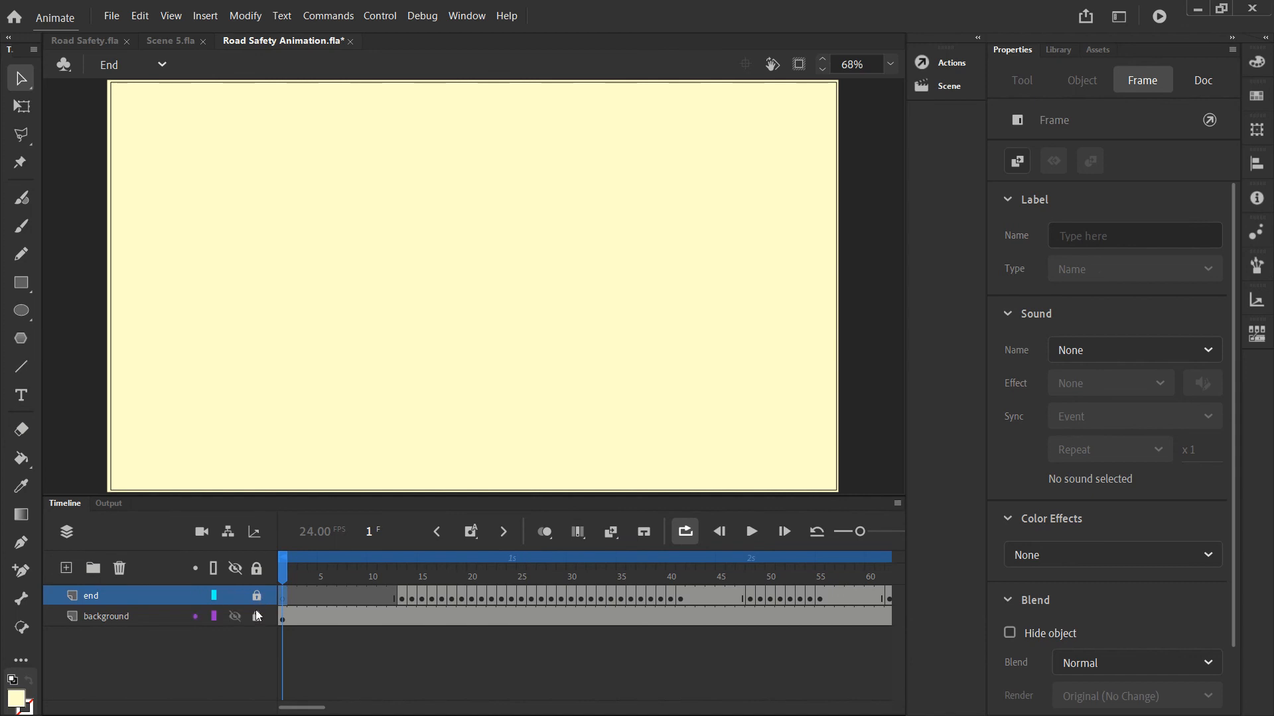
click(111, 15)
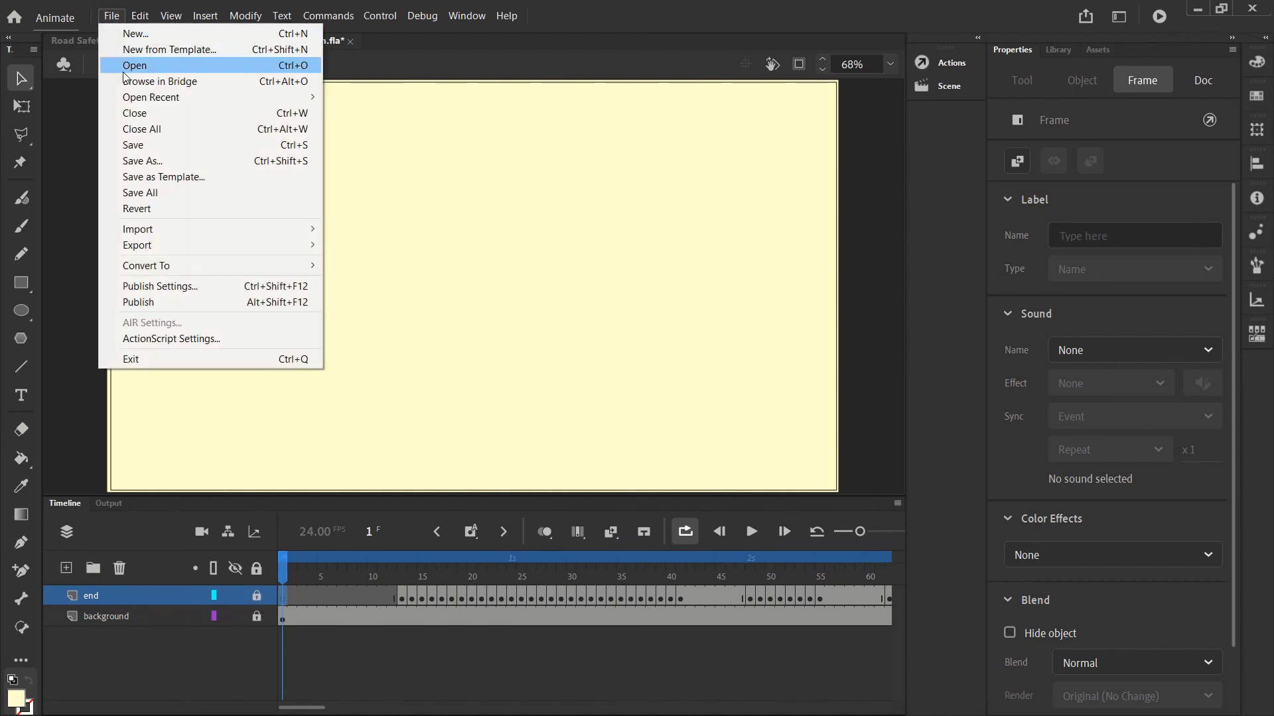
click(152, 145)
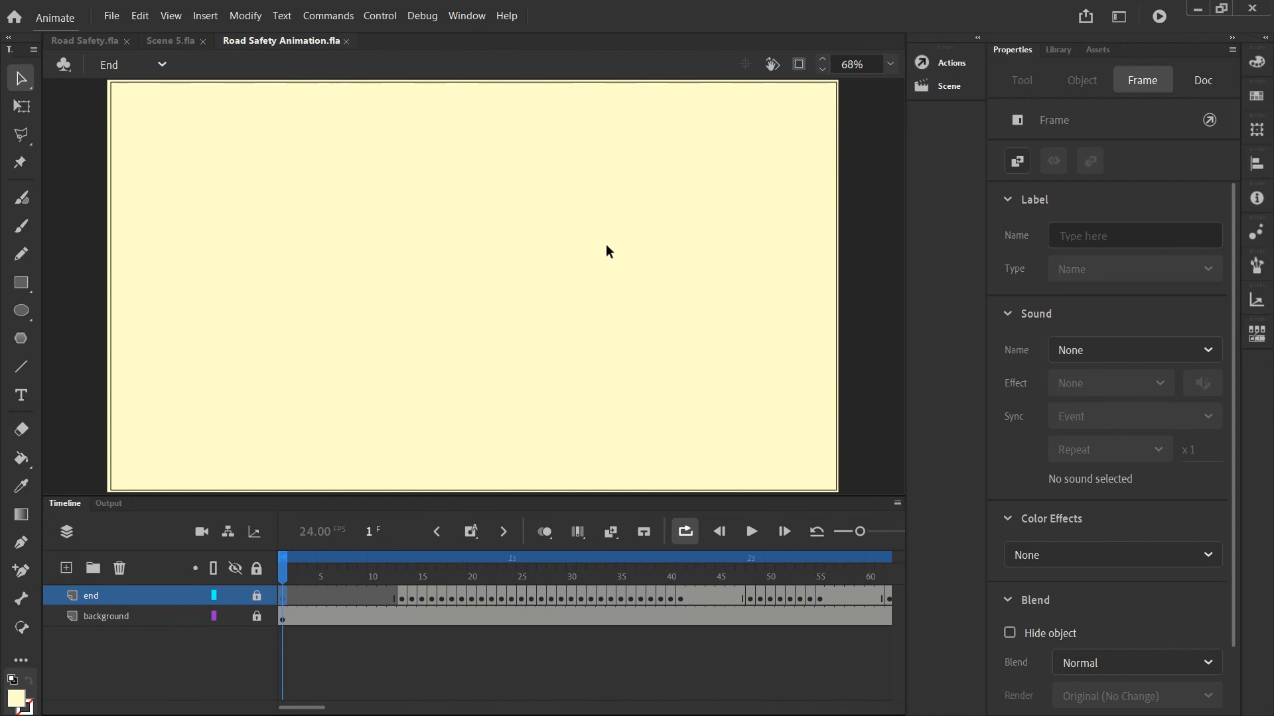
Examine the video export settings and the available formats, including H.264, and leave them without exporting.
click(107, 19)
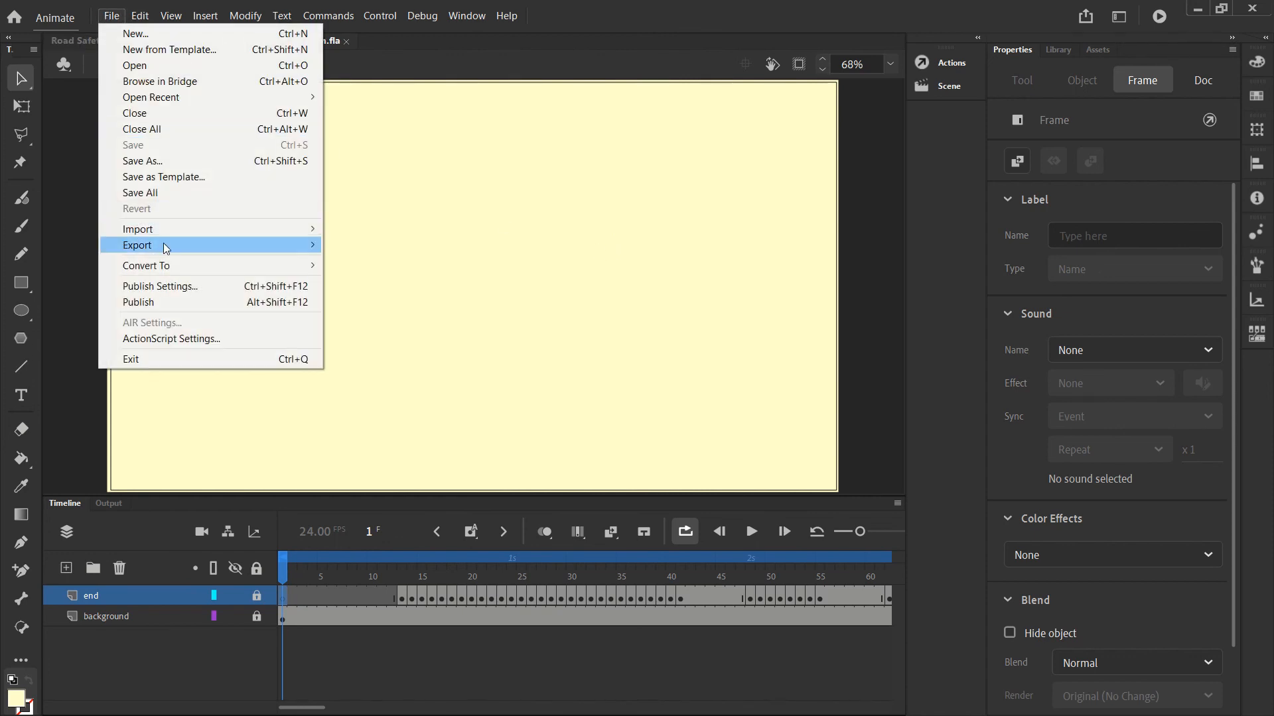
mouse_move(251, 247)
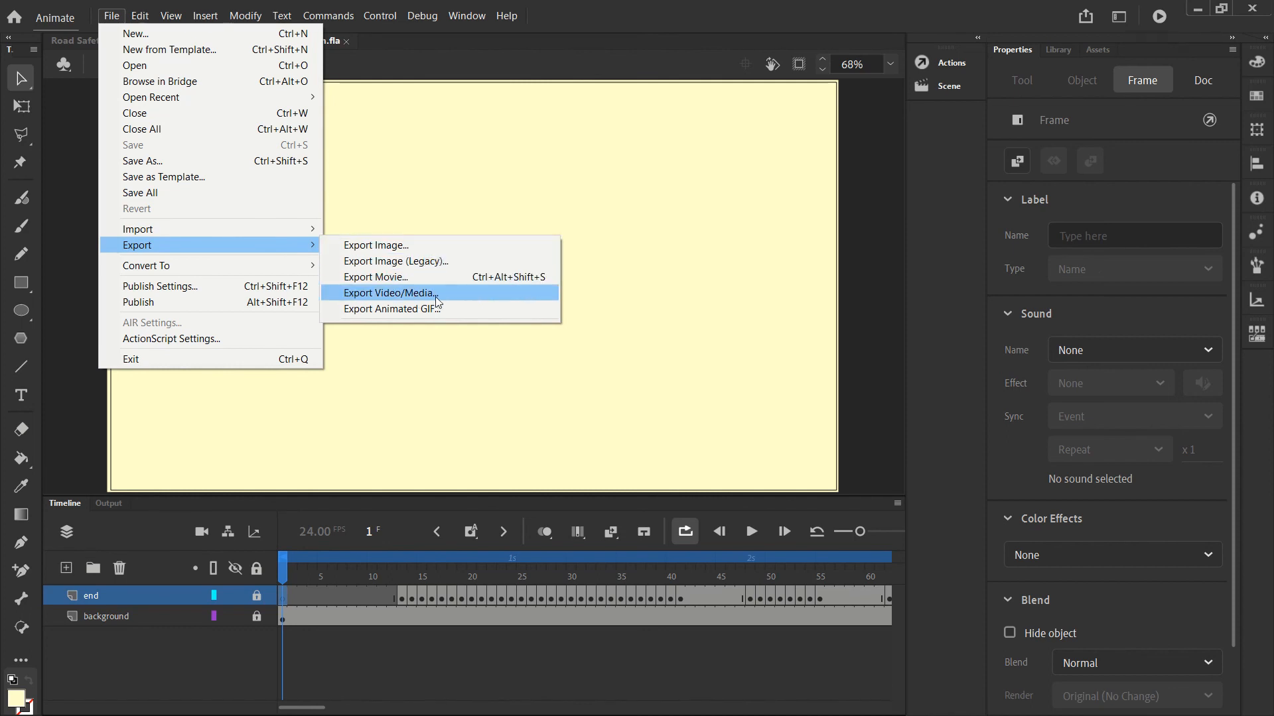
click(439, 294)
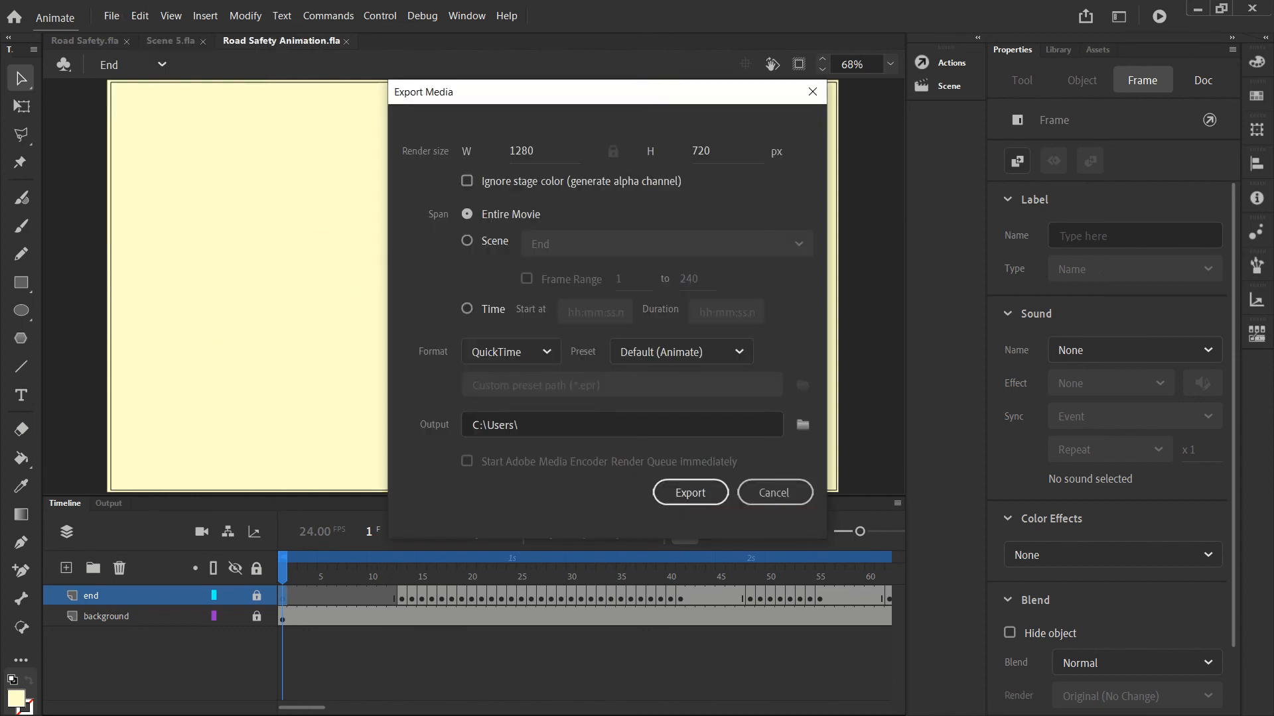
drag(513, 100, 516, 98)
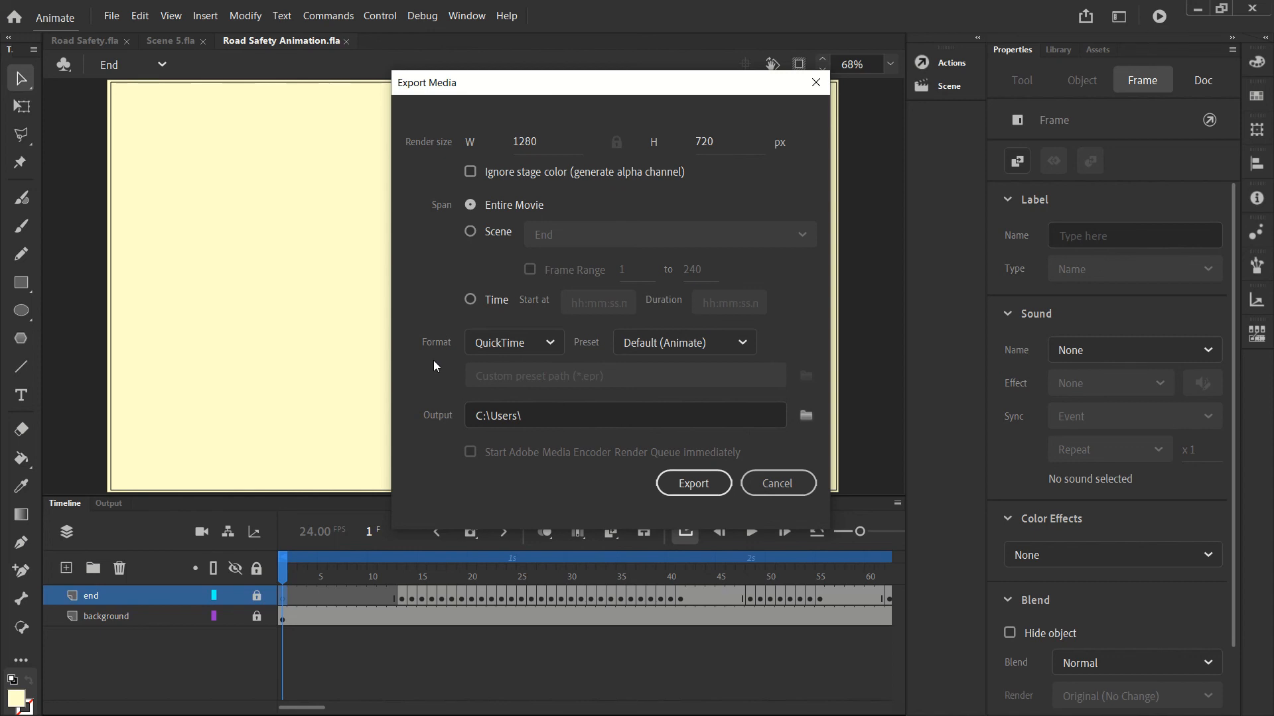
click(559, 344)
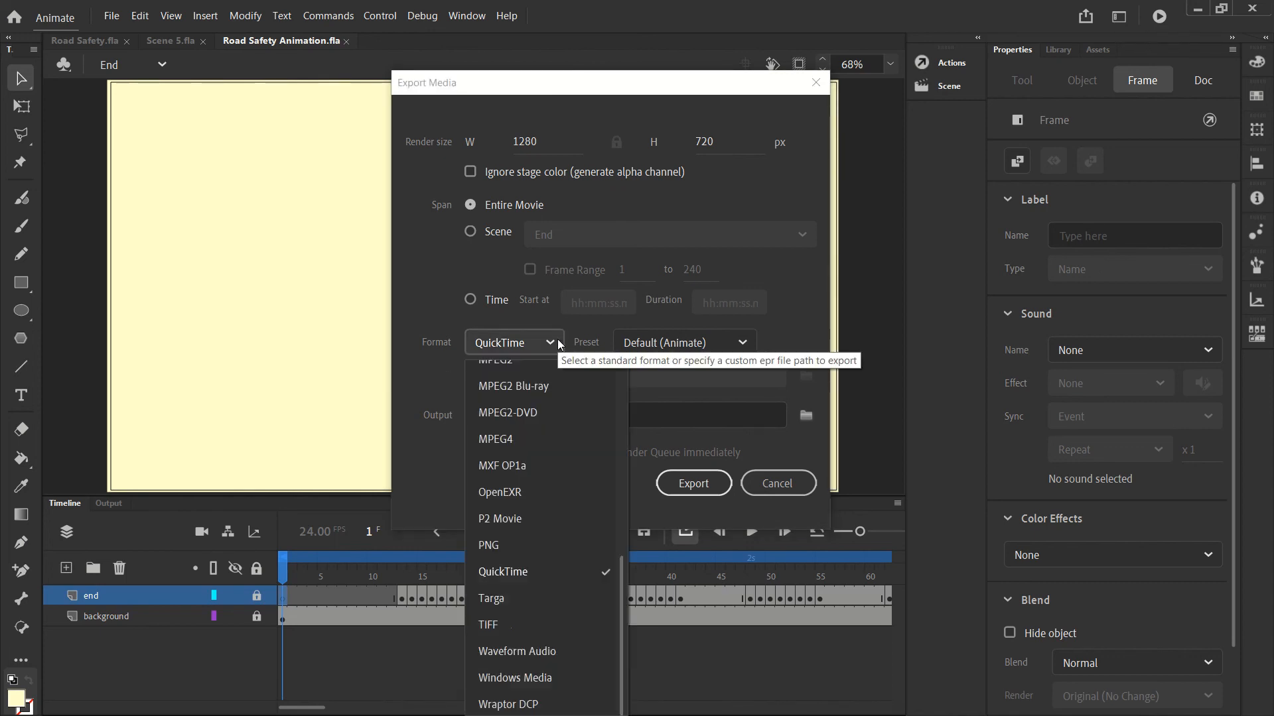
scroll(561, 438, up, 3)
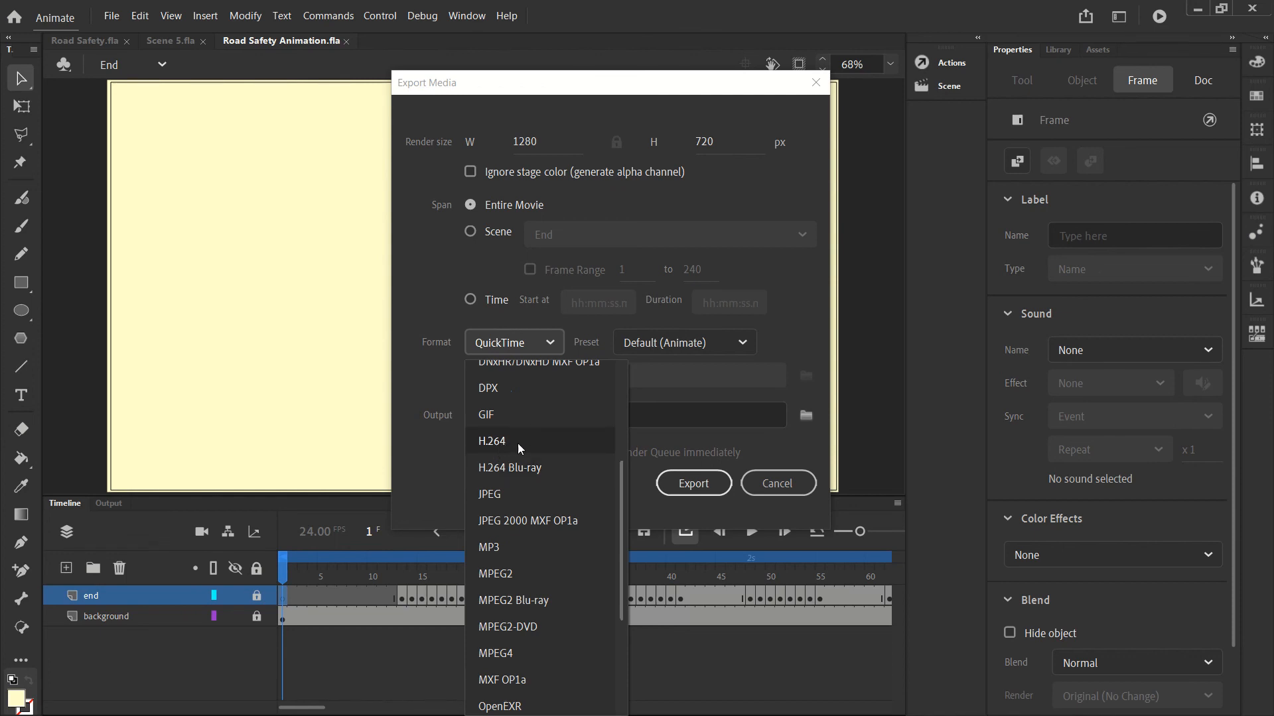
click(427, 433)
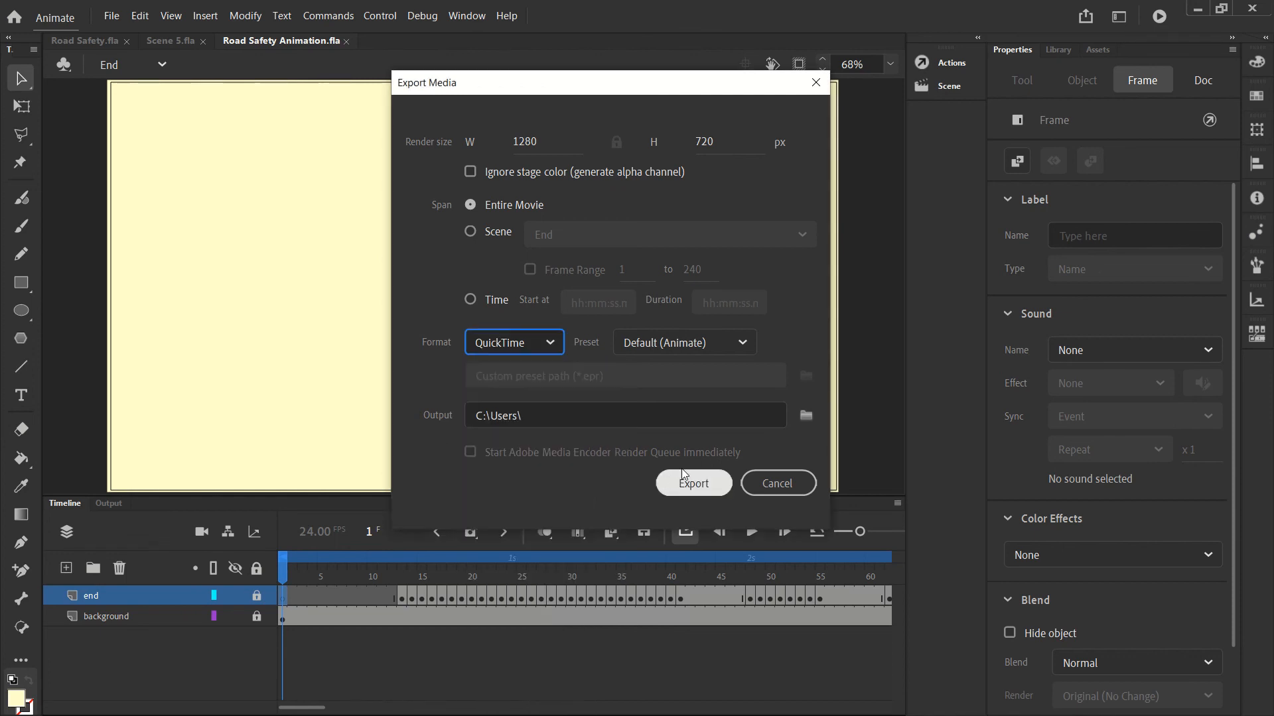
click(773, 483)
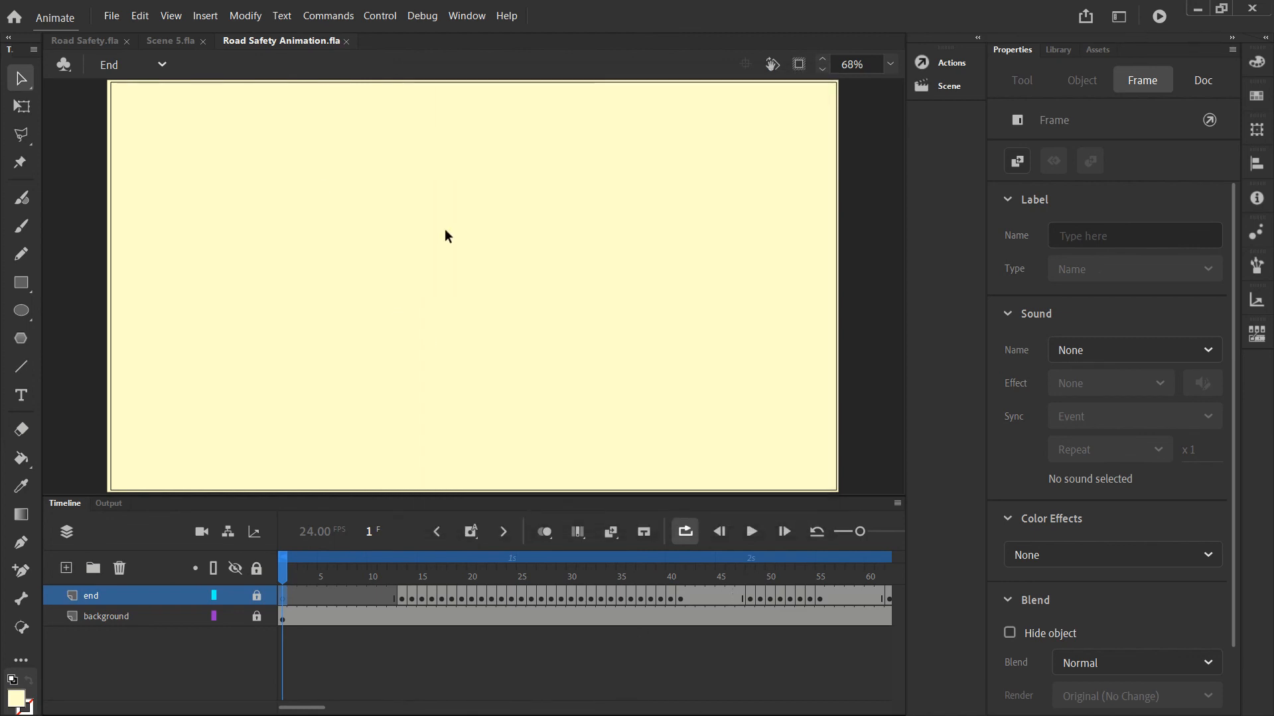